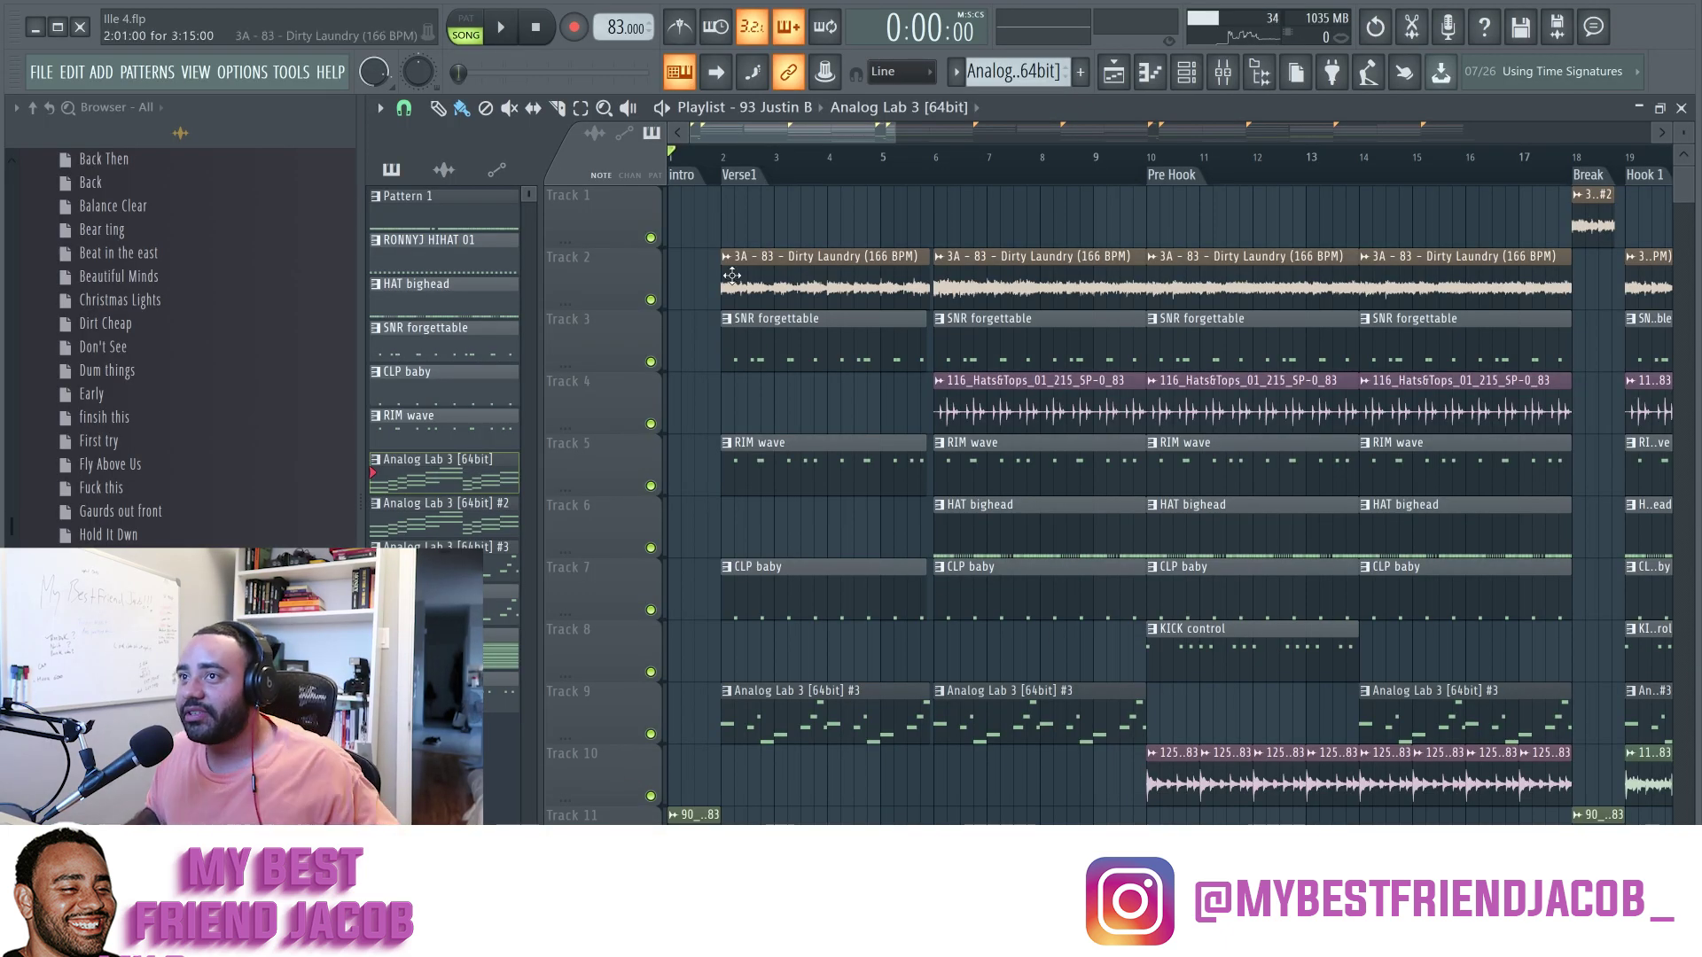
pyautogui.scroll(3, 650, 291)
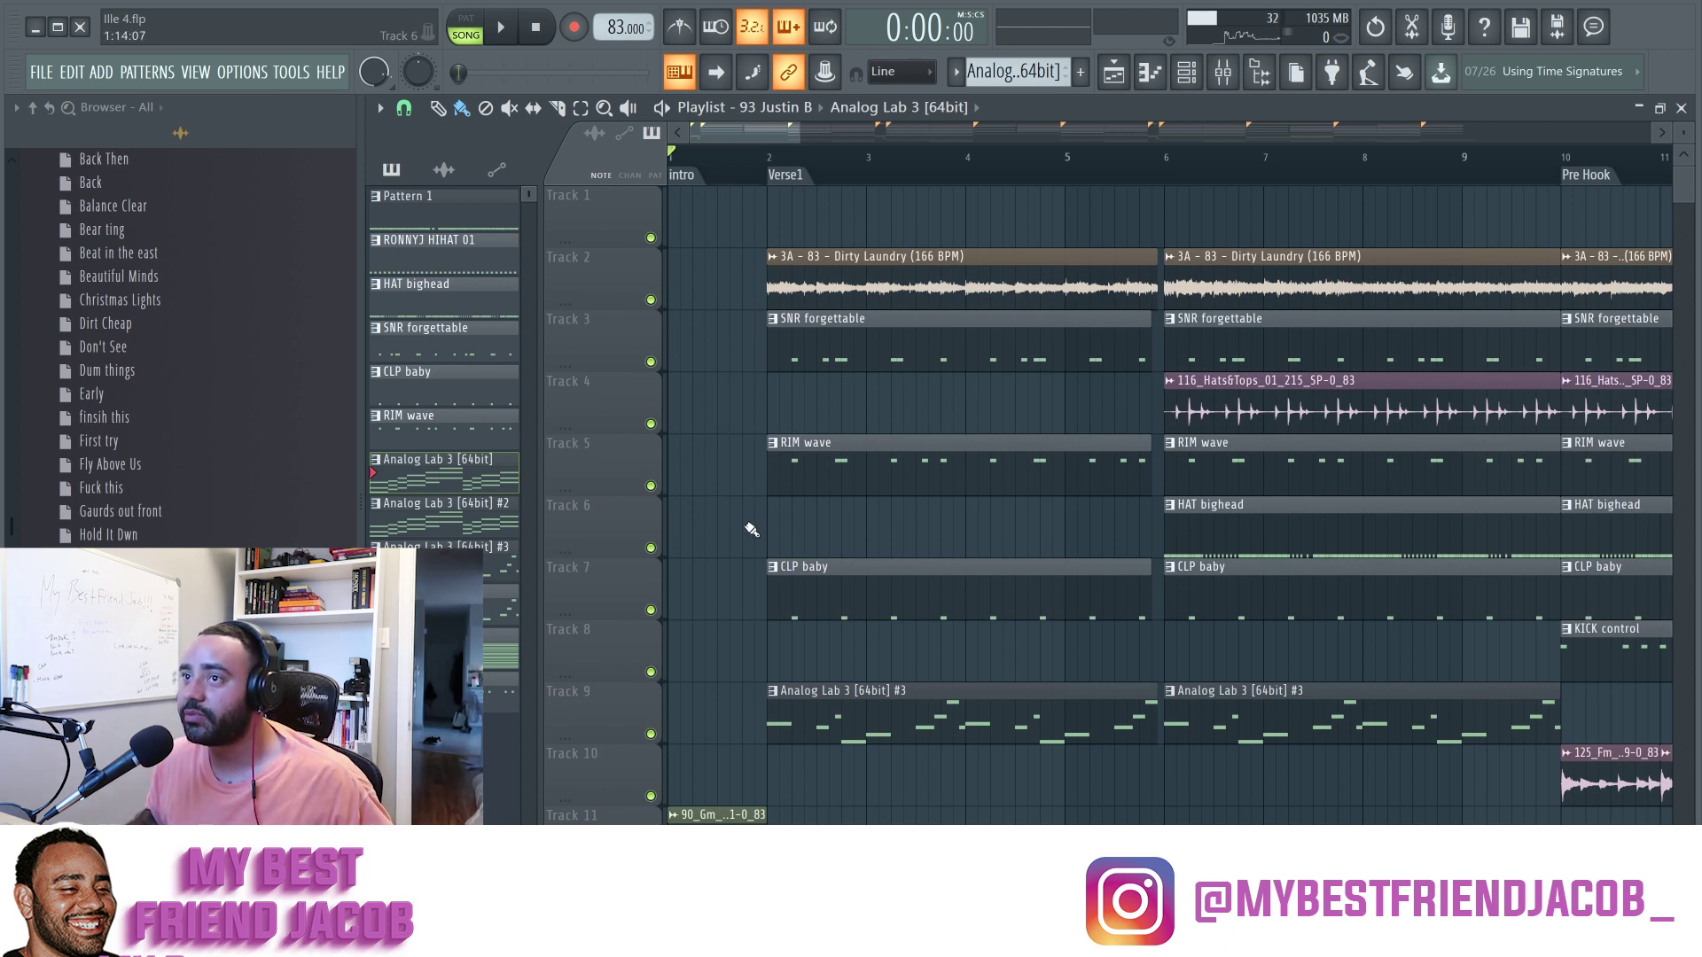
pyautogui.scroll(-2, 657, 287)
pyautogui.scroll(3, 719, 213)
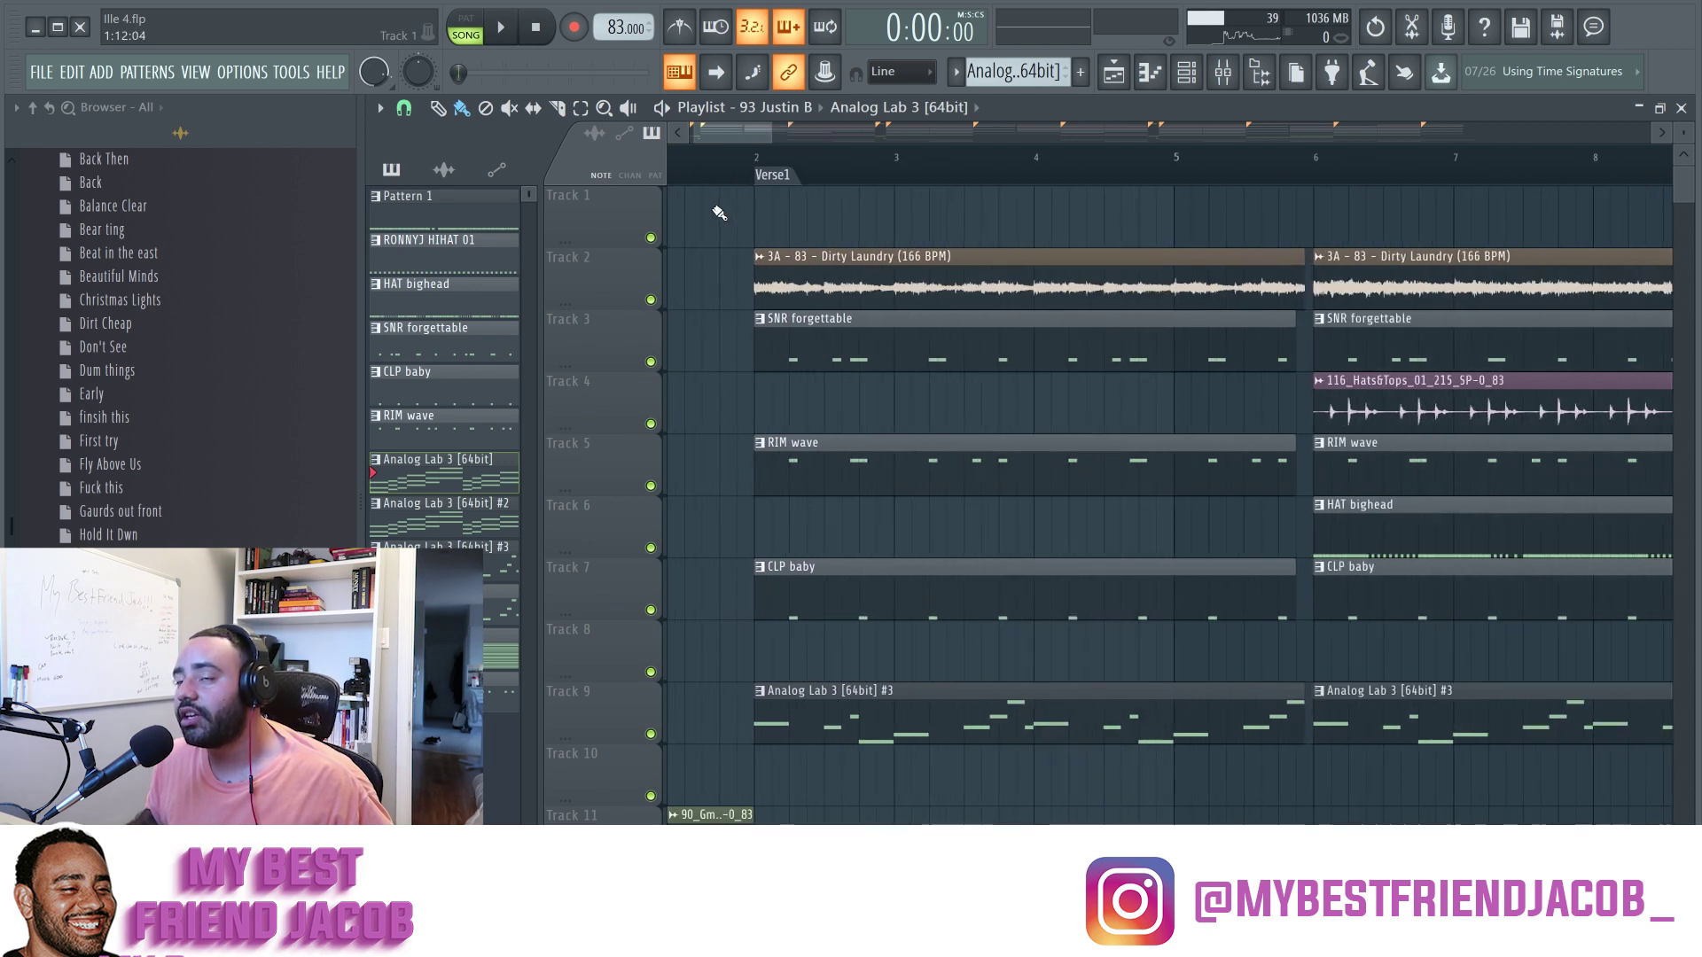
pyautogui.scroll(-3, 719, 213)
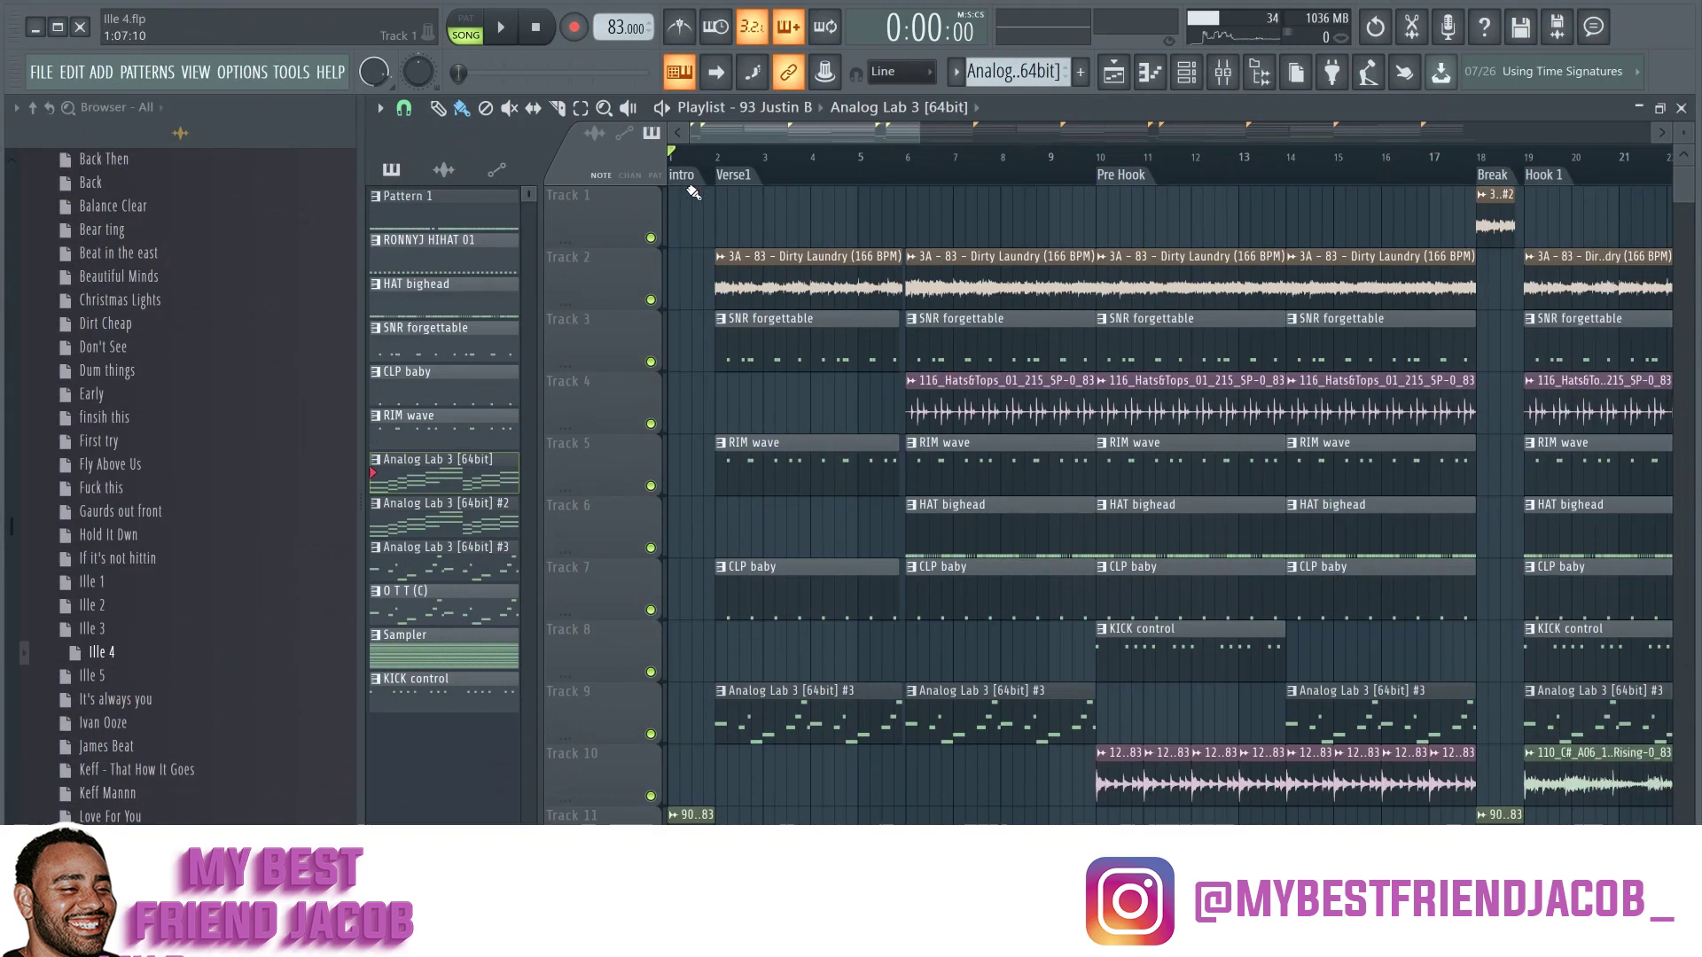
pyautogui.scroll(4, 683, 266)
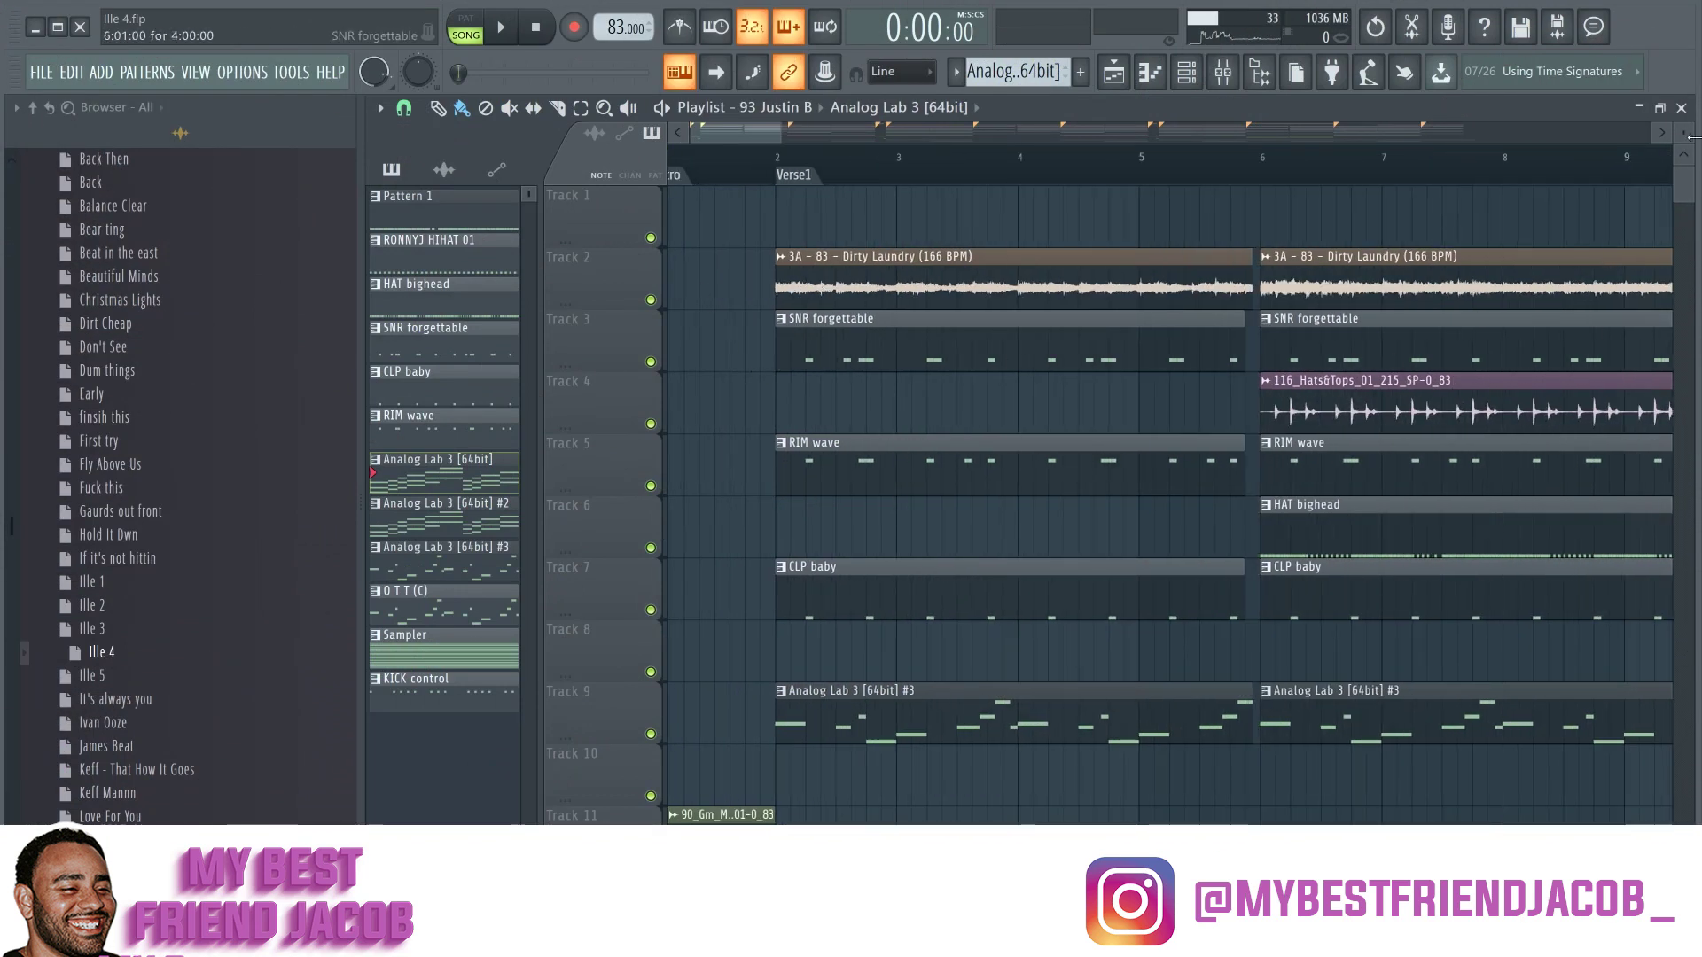
pyautogui.moveTo(1689, 136); pyautogui.dragTo(1689, 132)
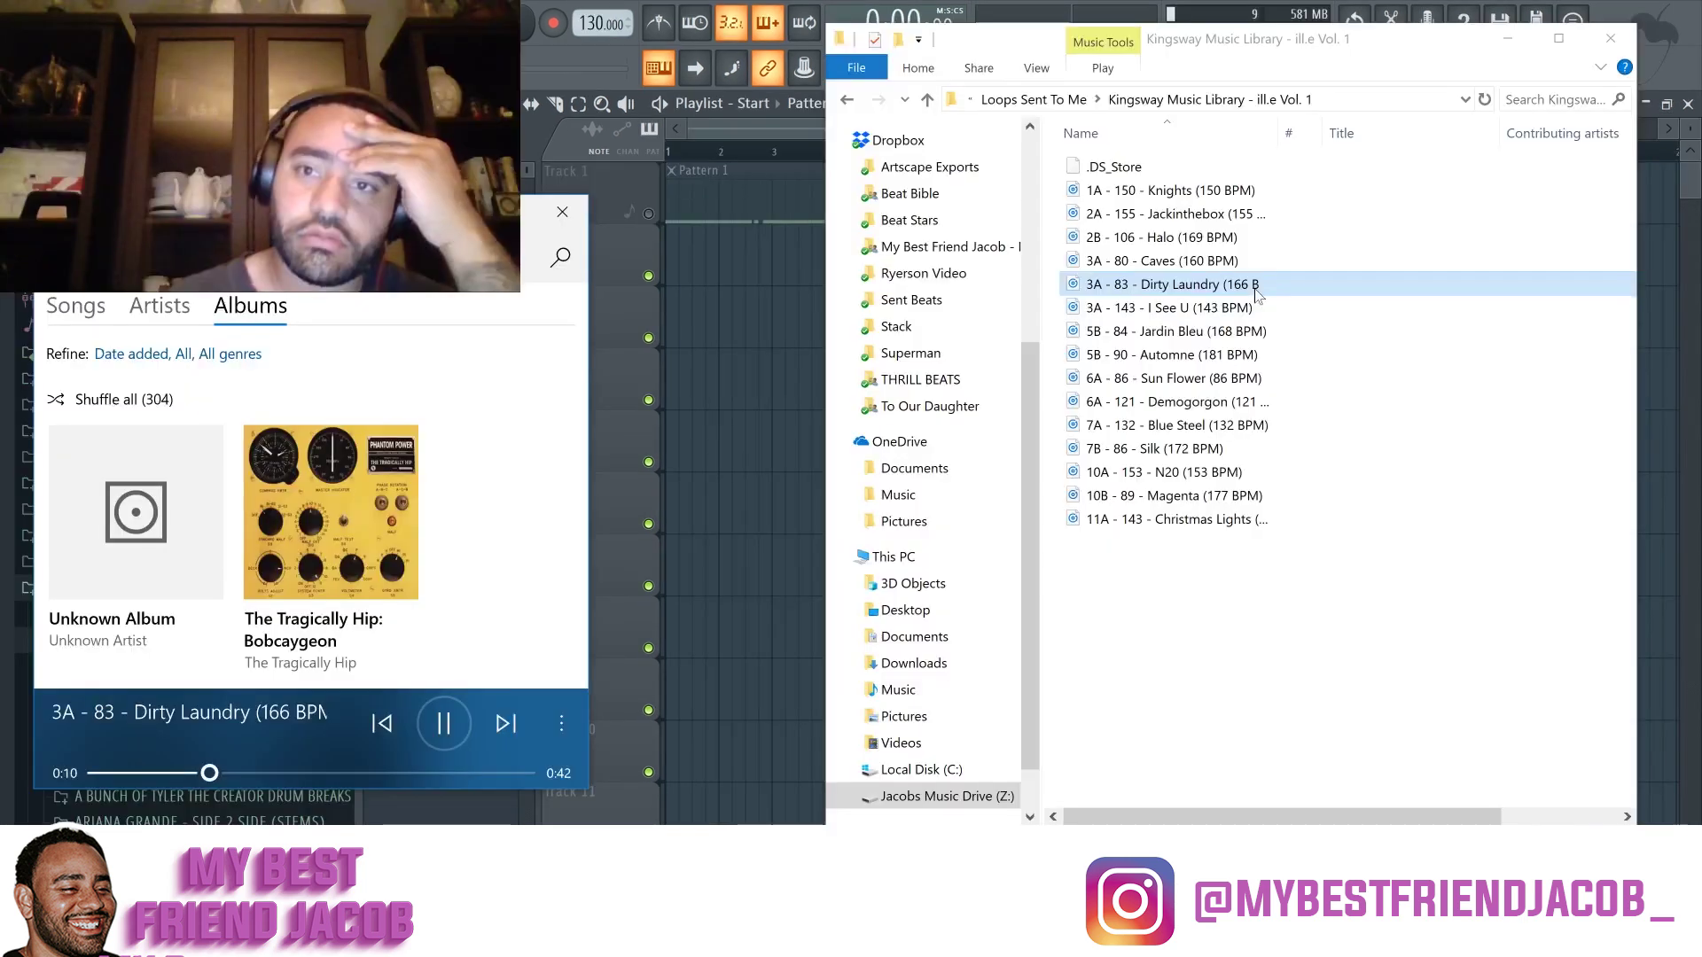
pyautogui.moveTo(1277, 133); pyautogui.dragTo(1366, 157)
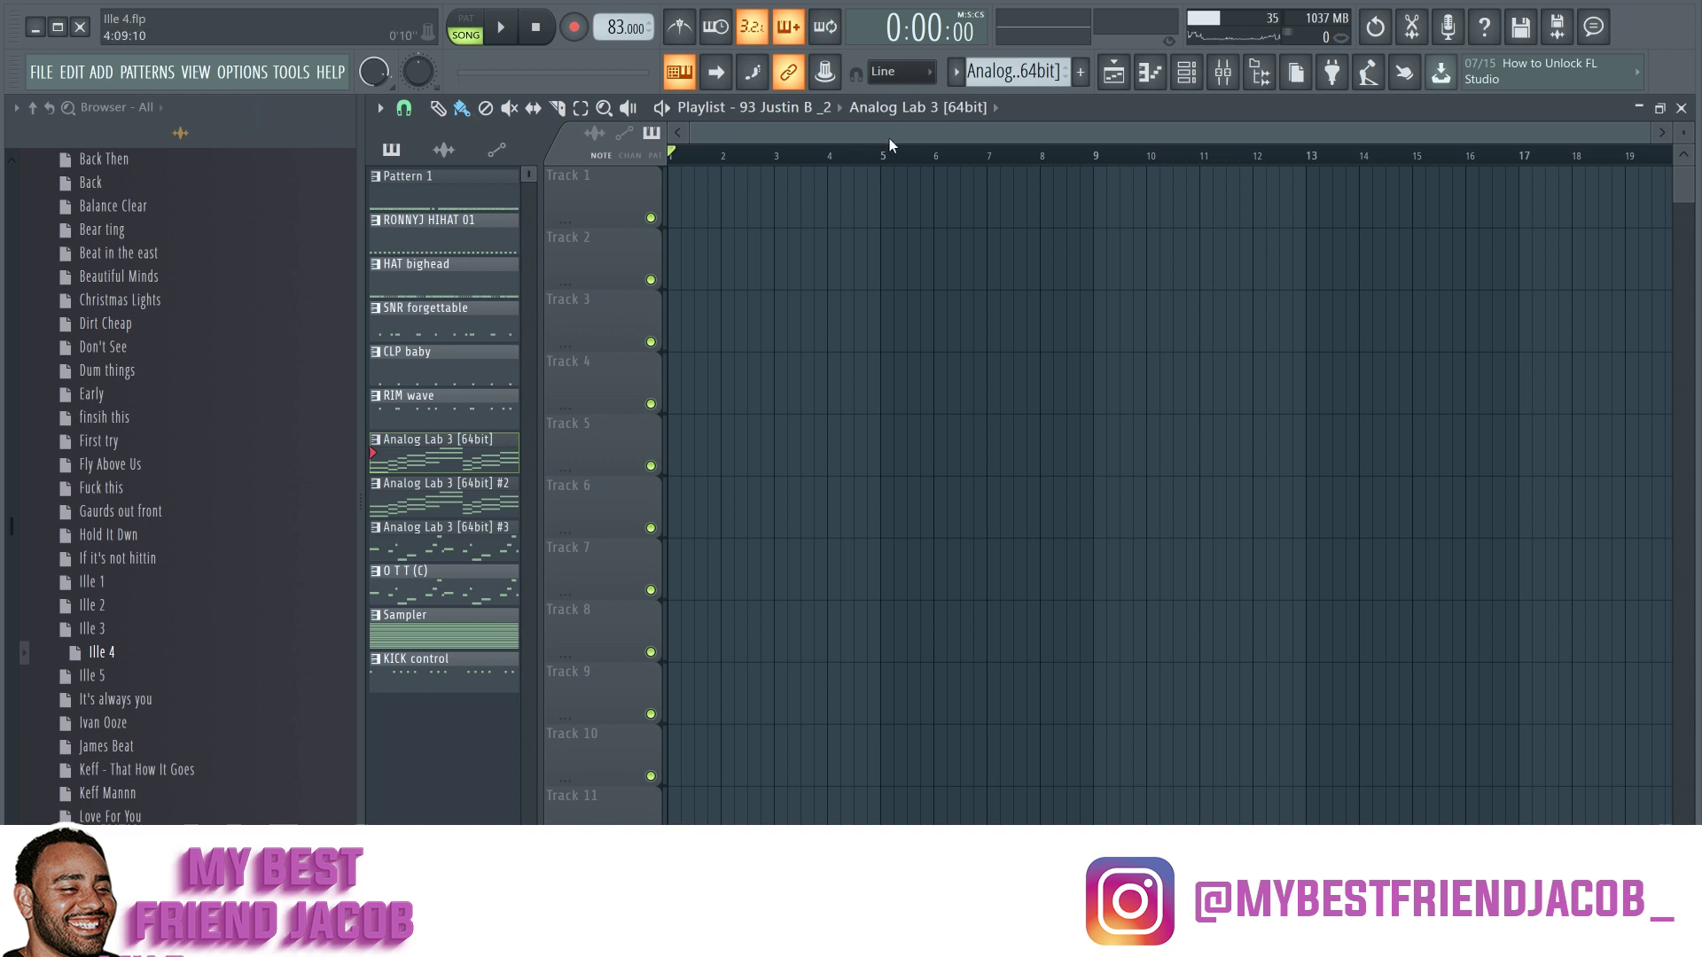
# Step: Place the 3A - 83 - Dirty Laundry (166 BPM) audio clip at bar 1 of Track 1 and play its opening
pyautogui.click(445, 150)
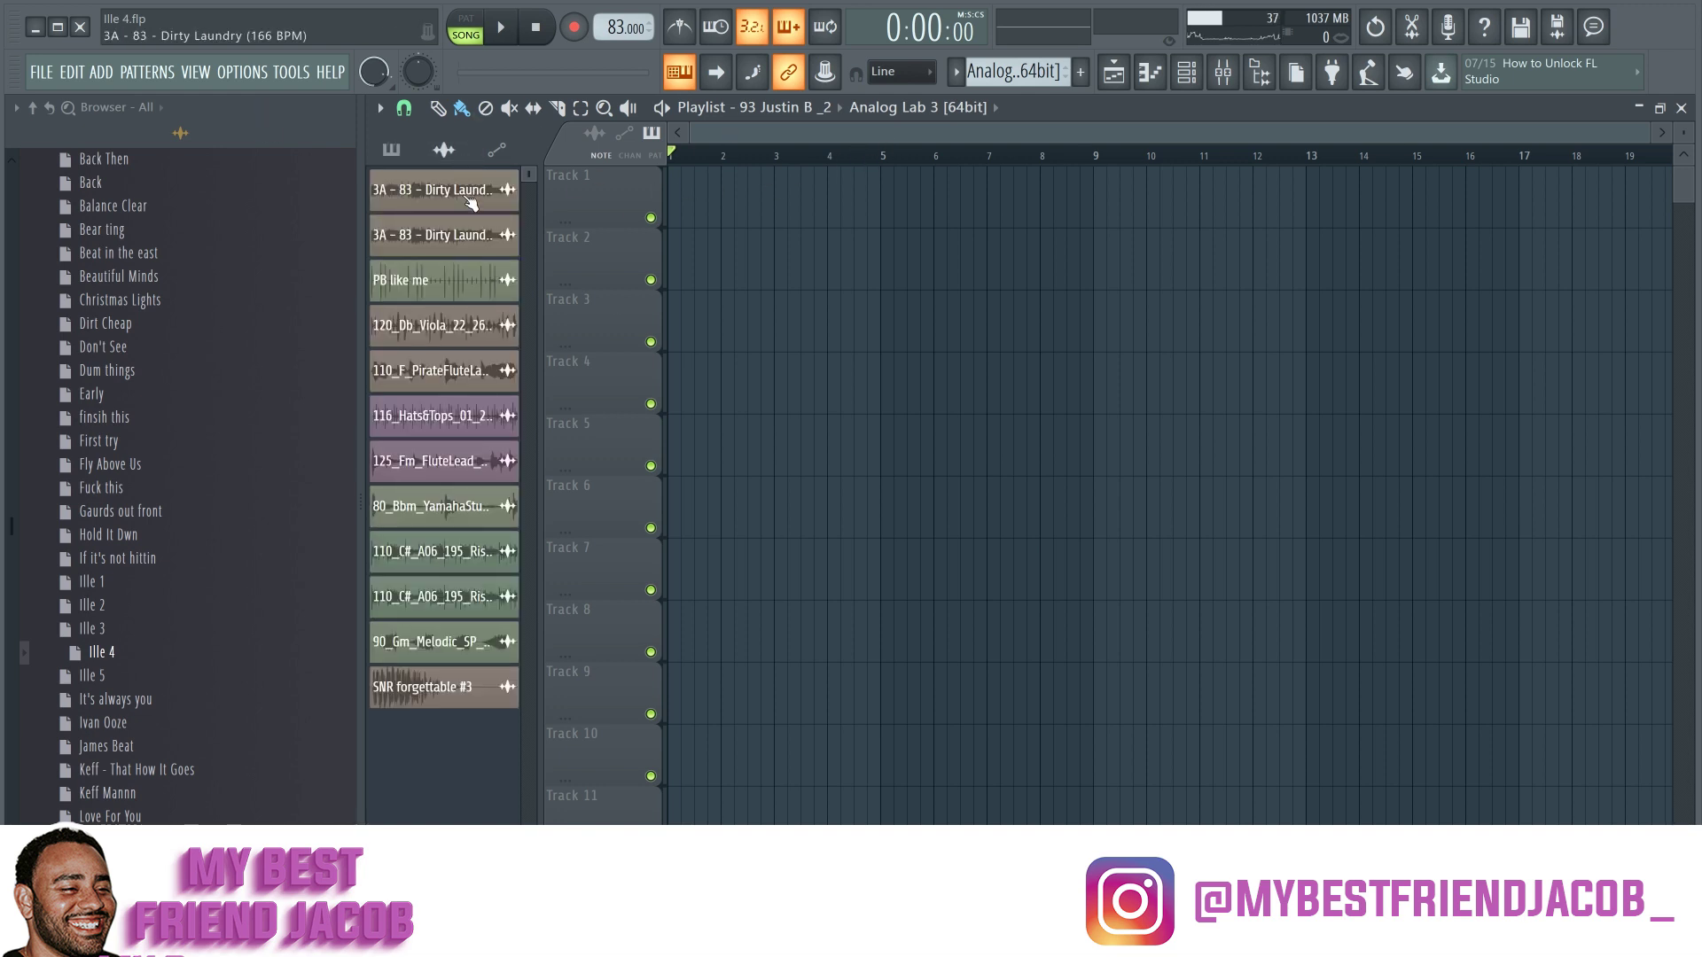
pyautogui.moveTo(470, 202); pyautogui.dragTo(610, 202)
pyautogui.press('space')
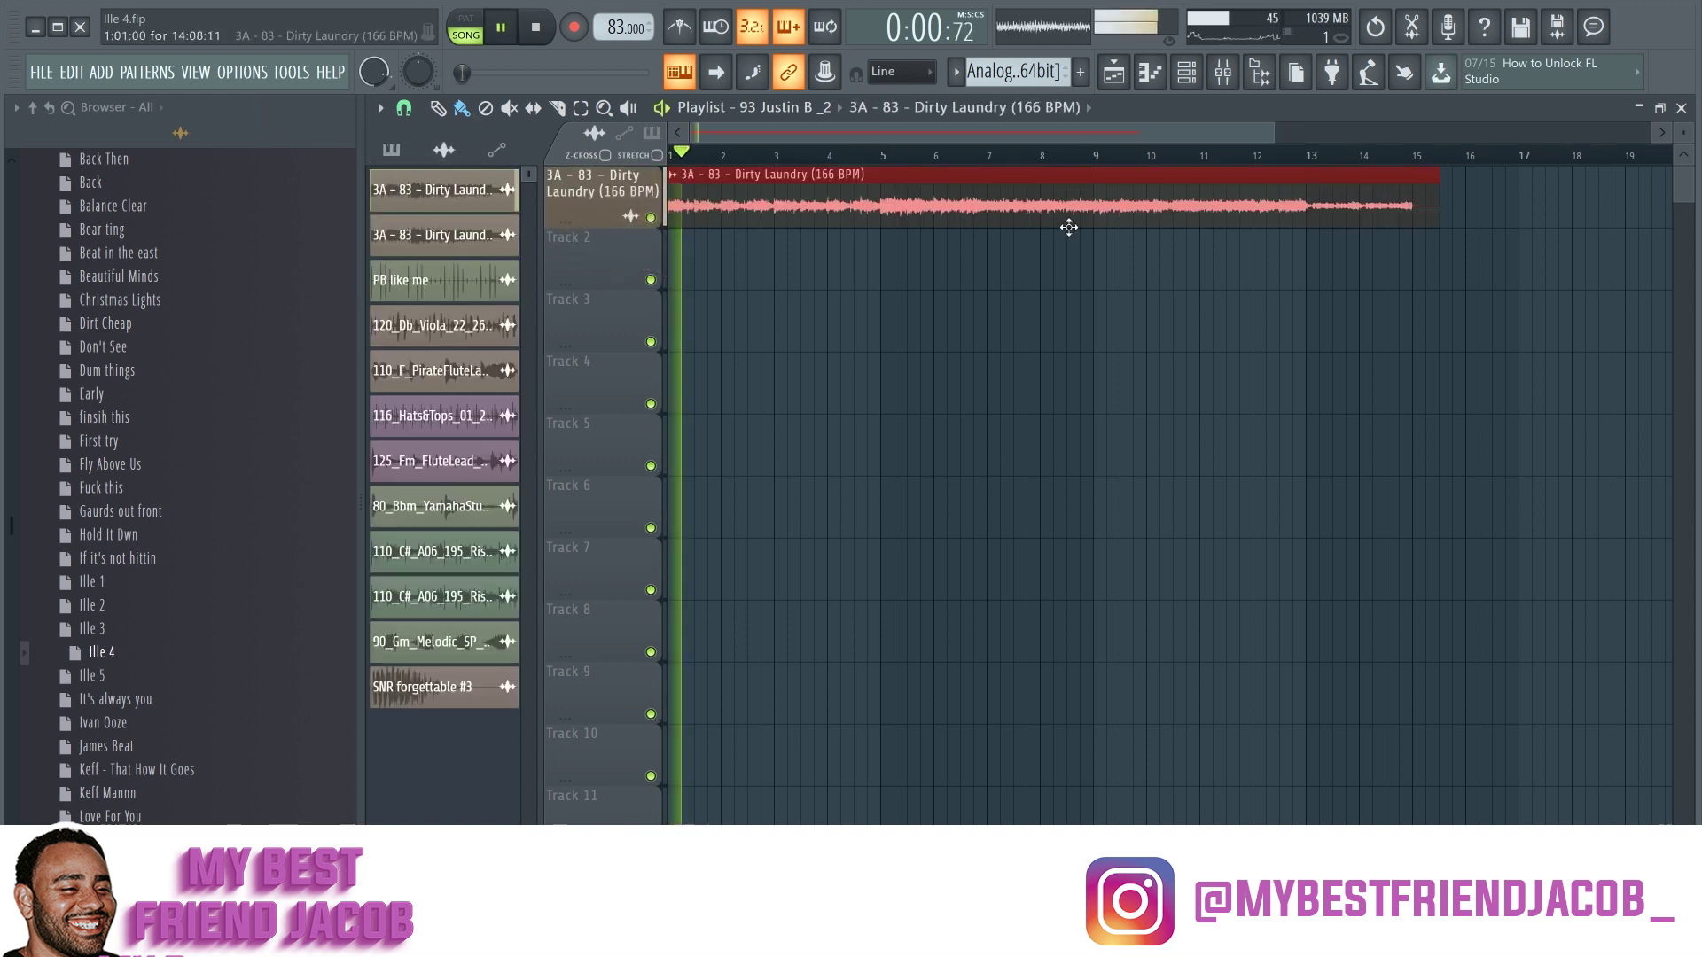
pyautogui.scroll(2, 780, 203)
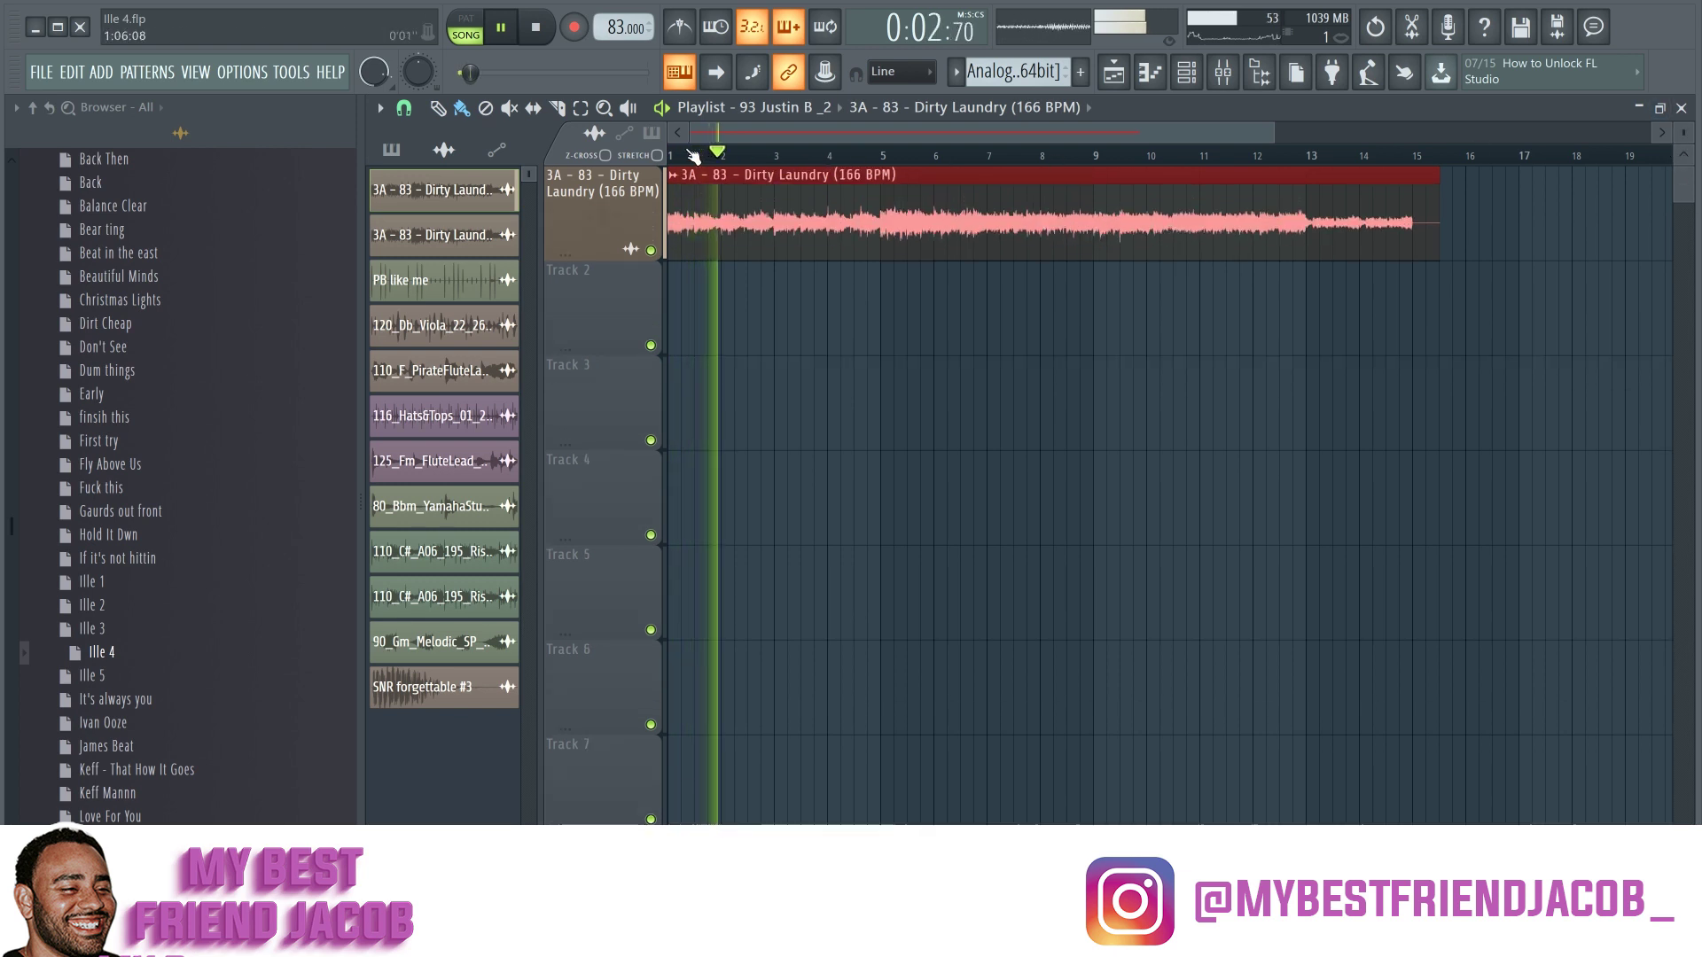
pyautogui.press('space')
# Step: Make the Dirty Laundry audio clip on Track 1 unique
pyautogui.doubleClick(727, 203)
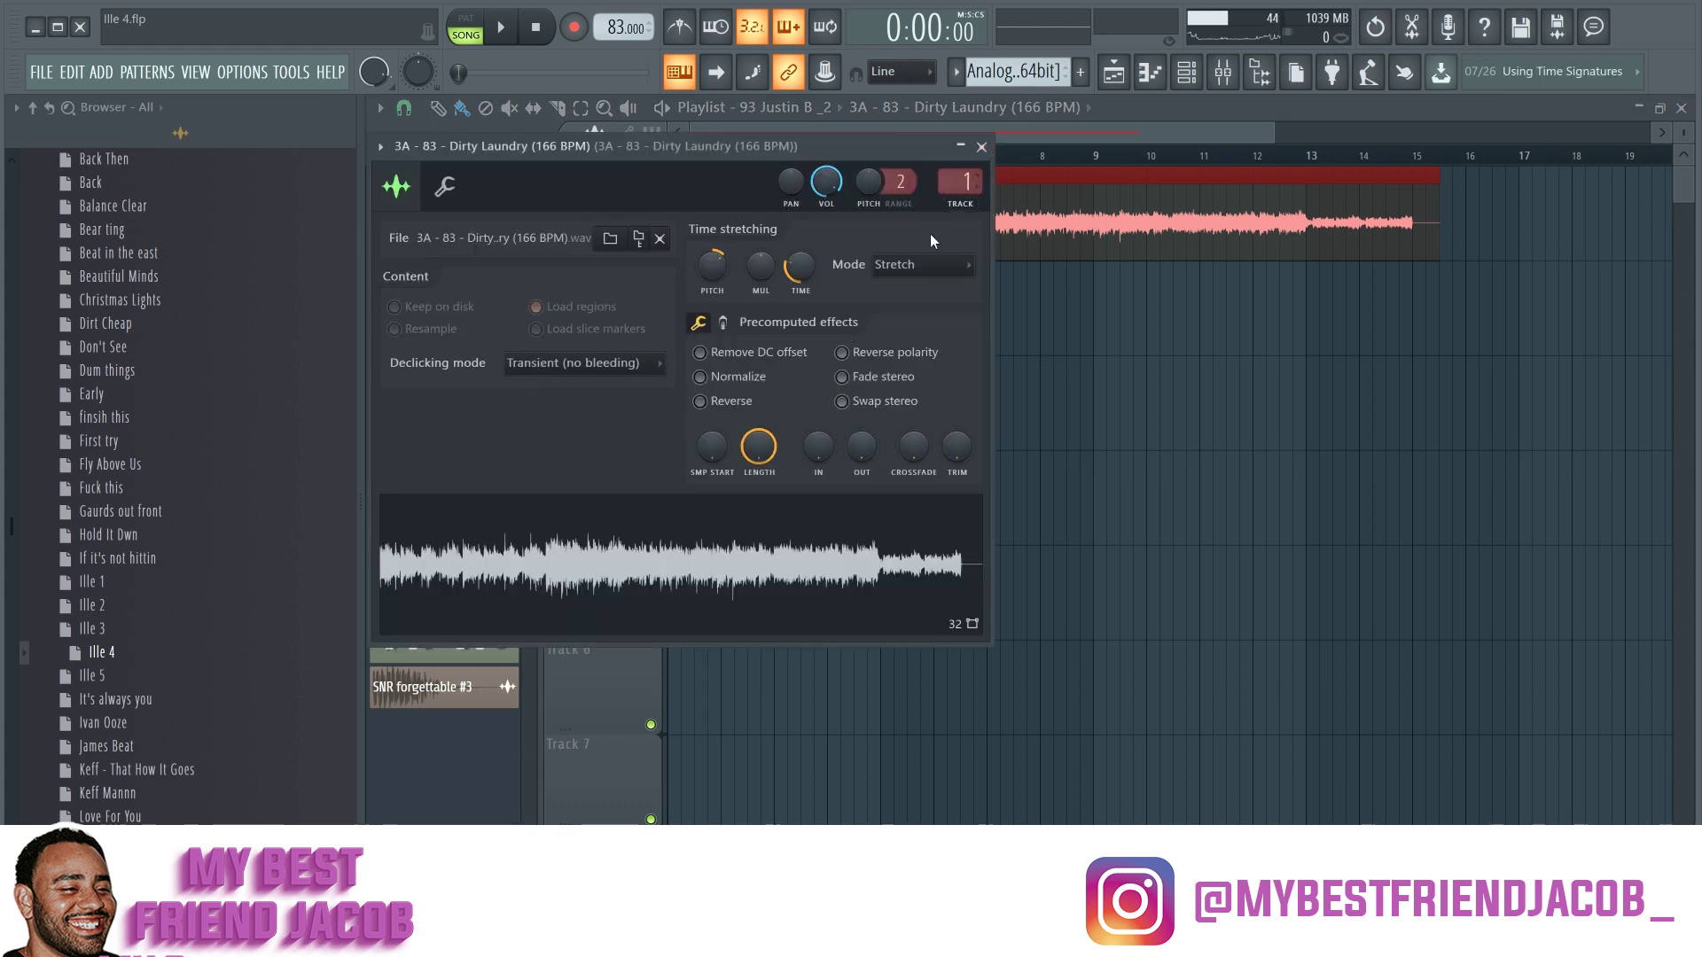
pyautogui.click(981, 147)
pyautogui.click(673, 176)
pyautogui.click(724, 330)
# Step: Reset the unique clip's time-stretching pitch and time to their defaults and play the original loop
pyautogui.rightClick(771, 326)
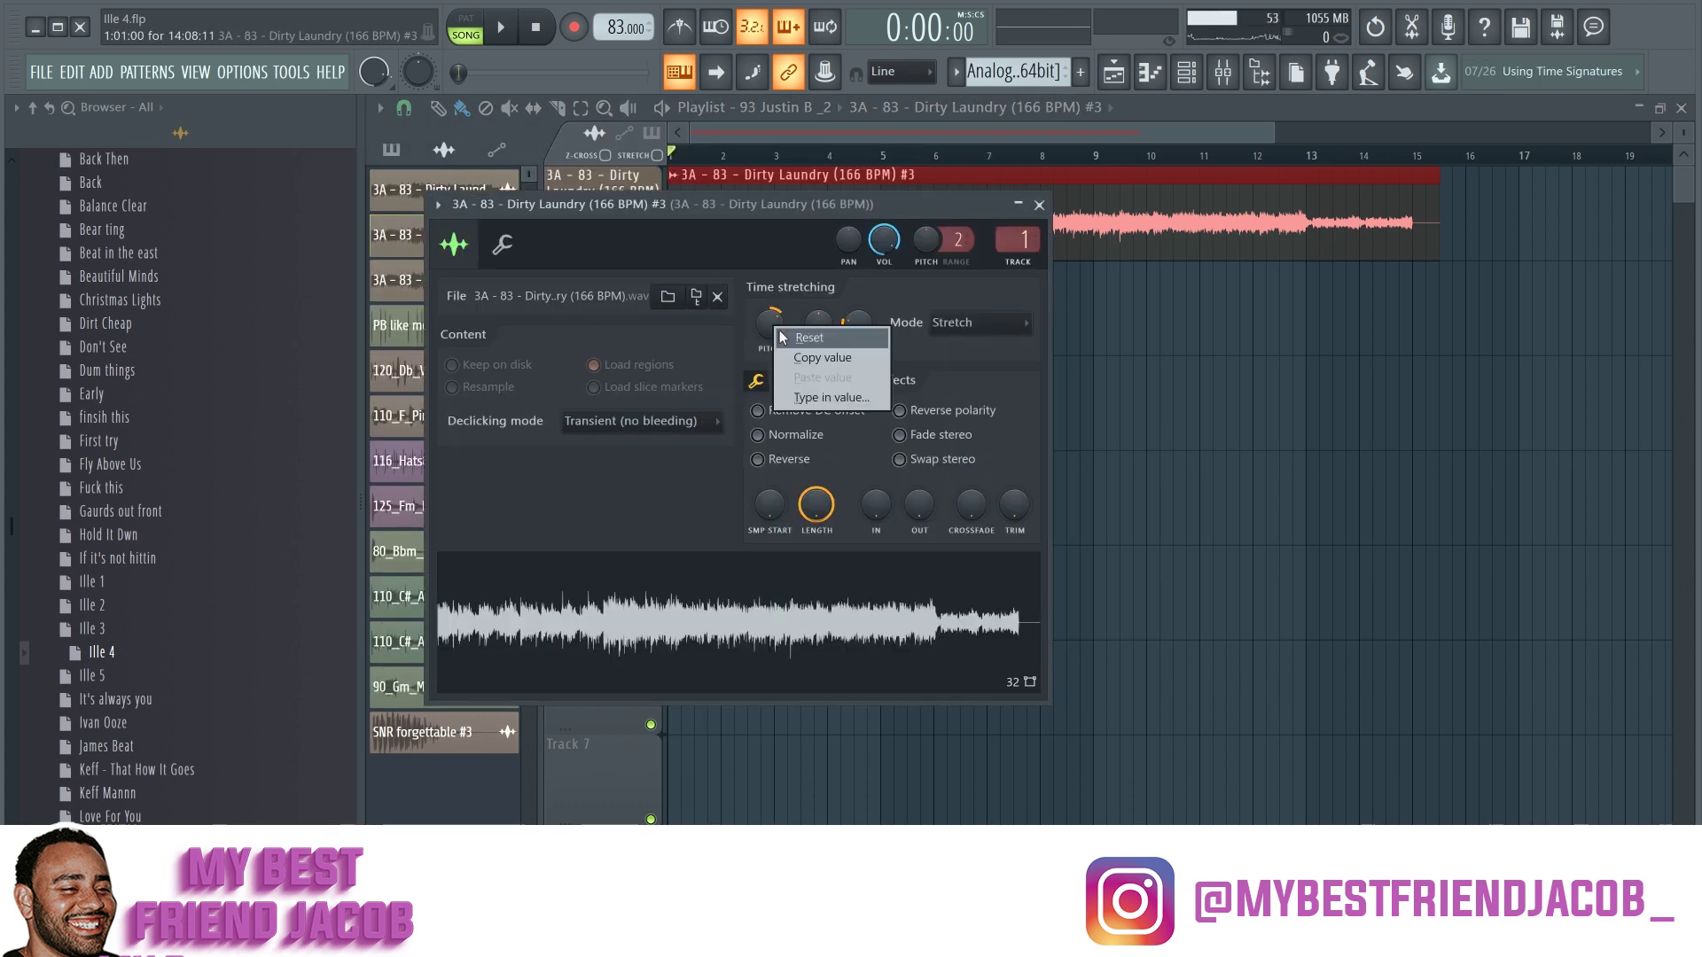
pyautogui.click(789, 335)
pyautogui.rightClick(859, 325)
pyautogui.click(880, 339)
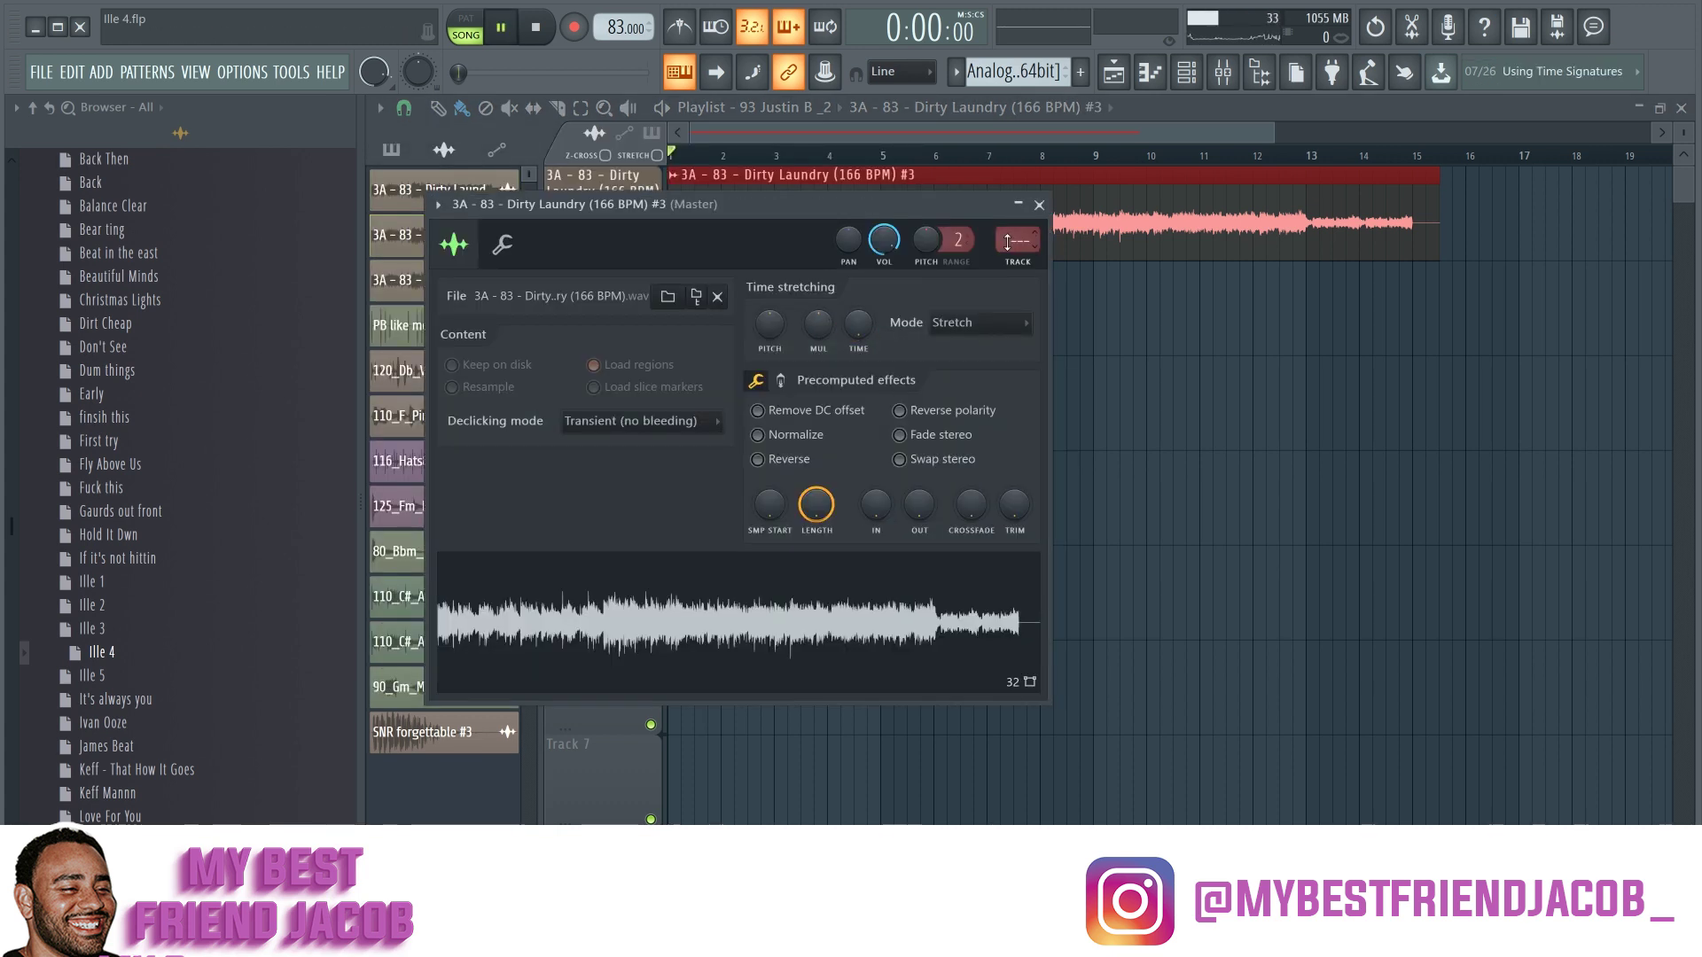
pyautogui.press('space')
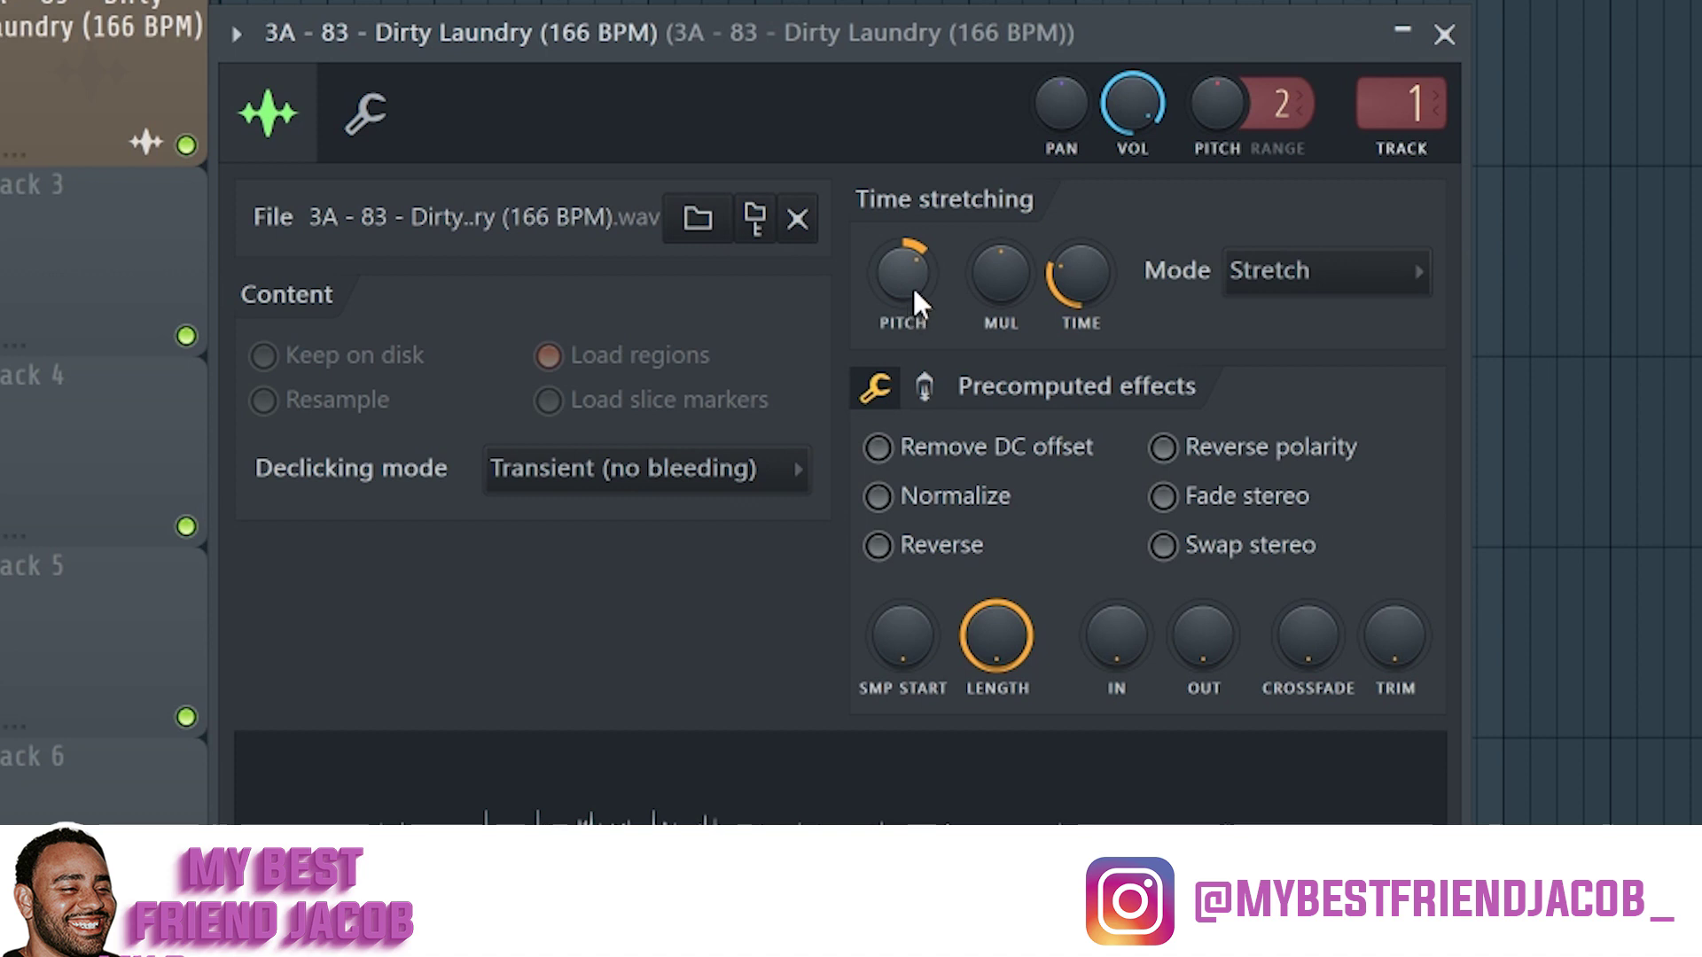
# Step: Play the pitched Dirty Laundry clip for comparison and review its available time-stretching modes
pyautogui.scroll(-2, 911, 296)
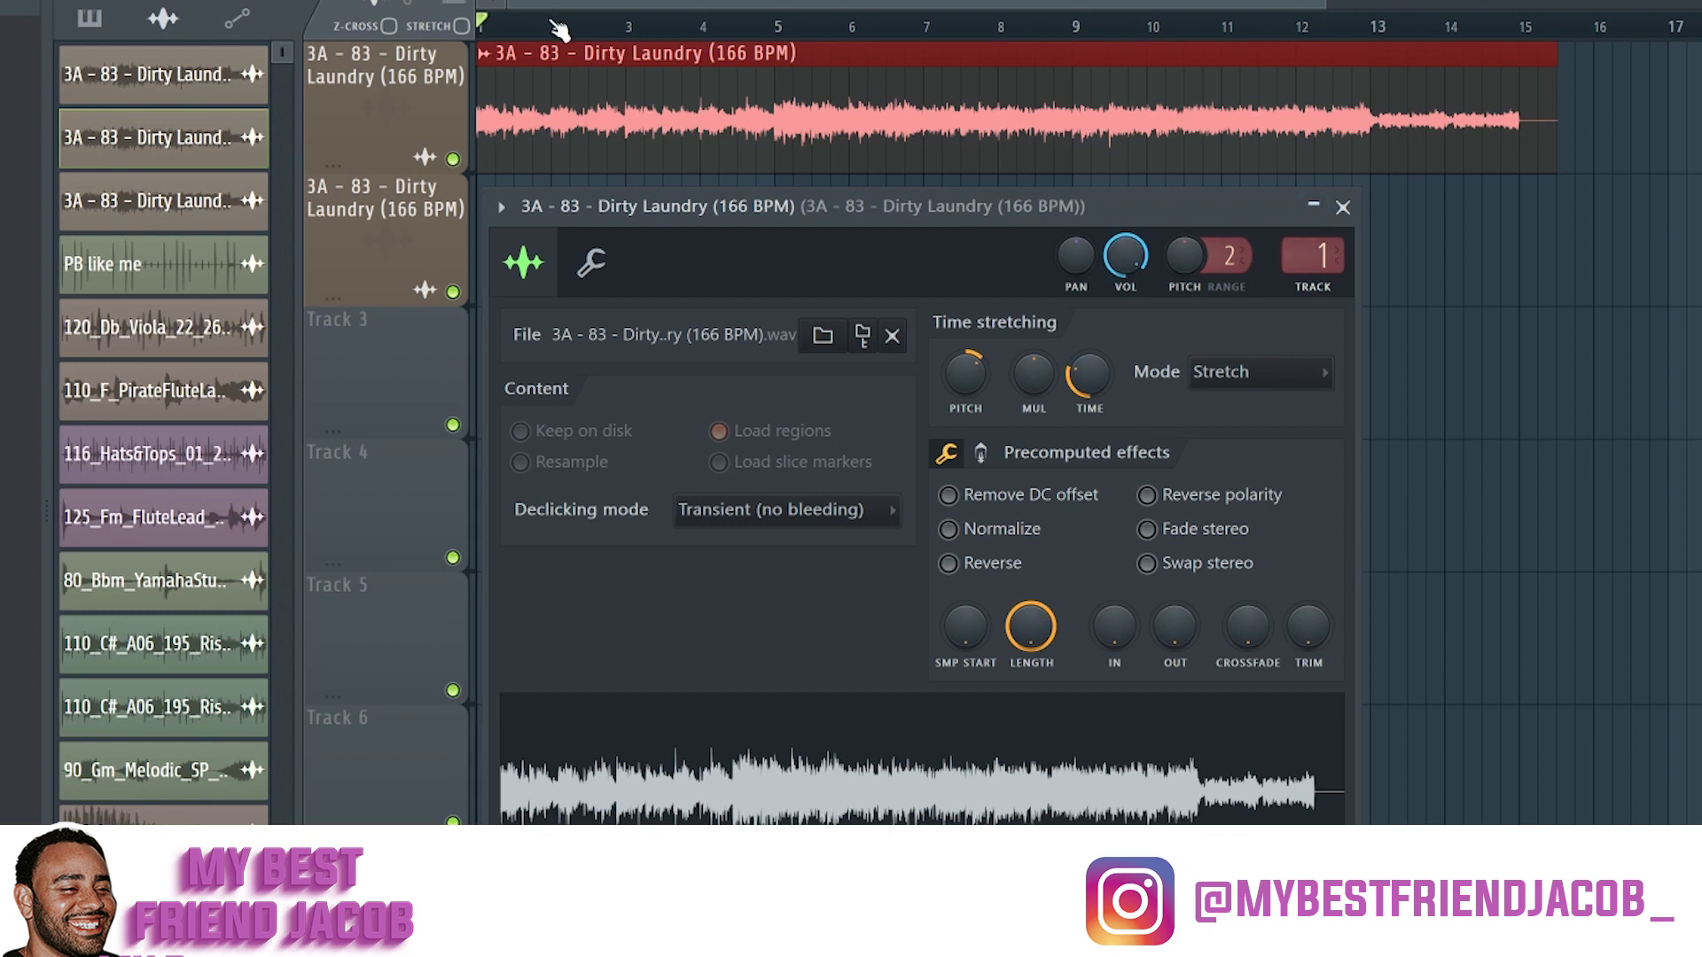
pyautogui.press('space')
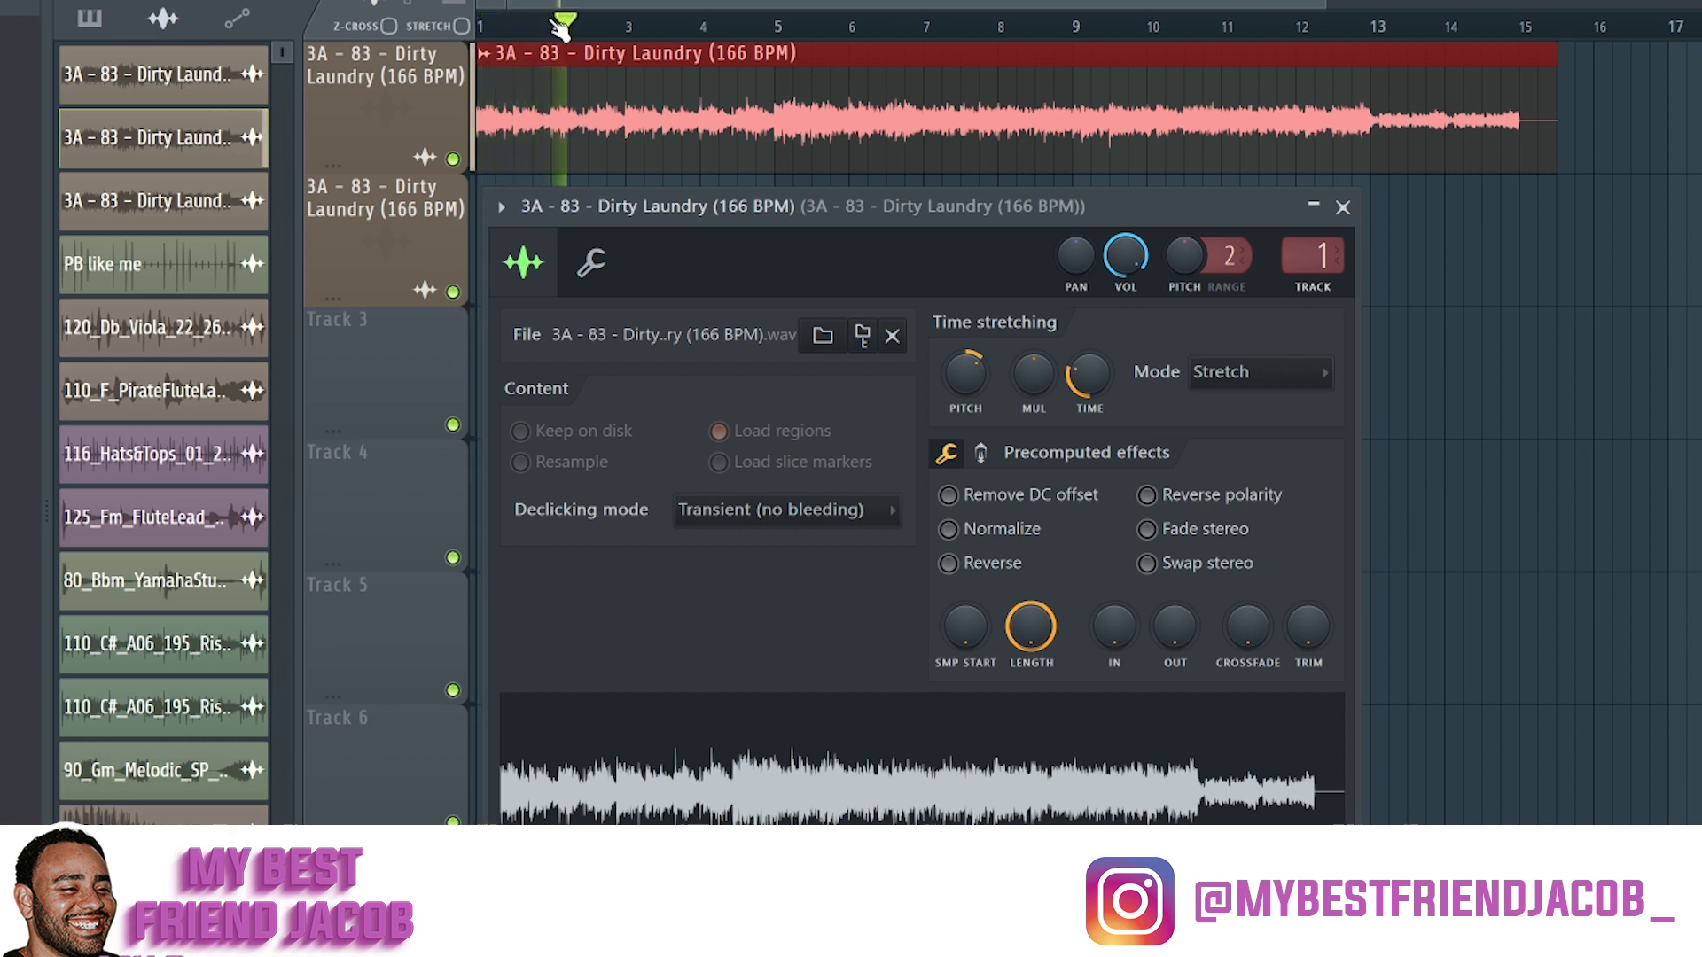
pyautogui.press('space')
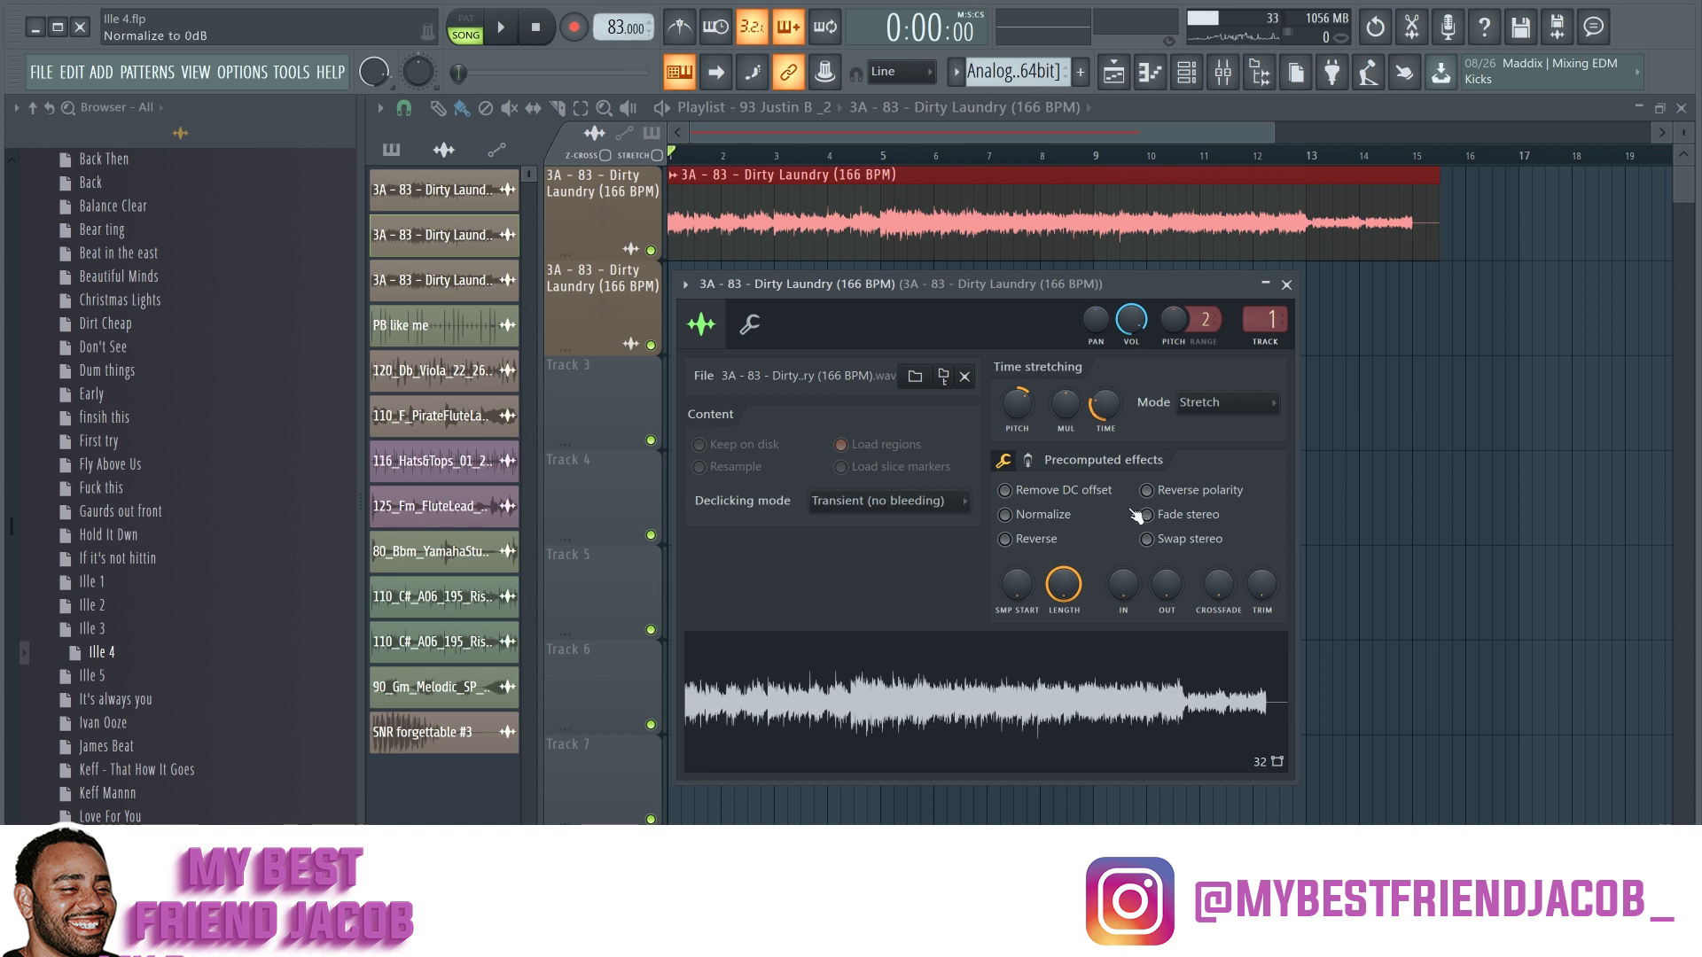
pyautogui.click(1206, 417)
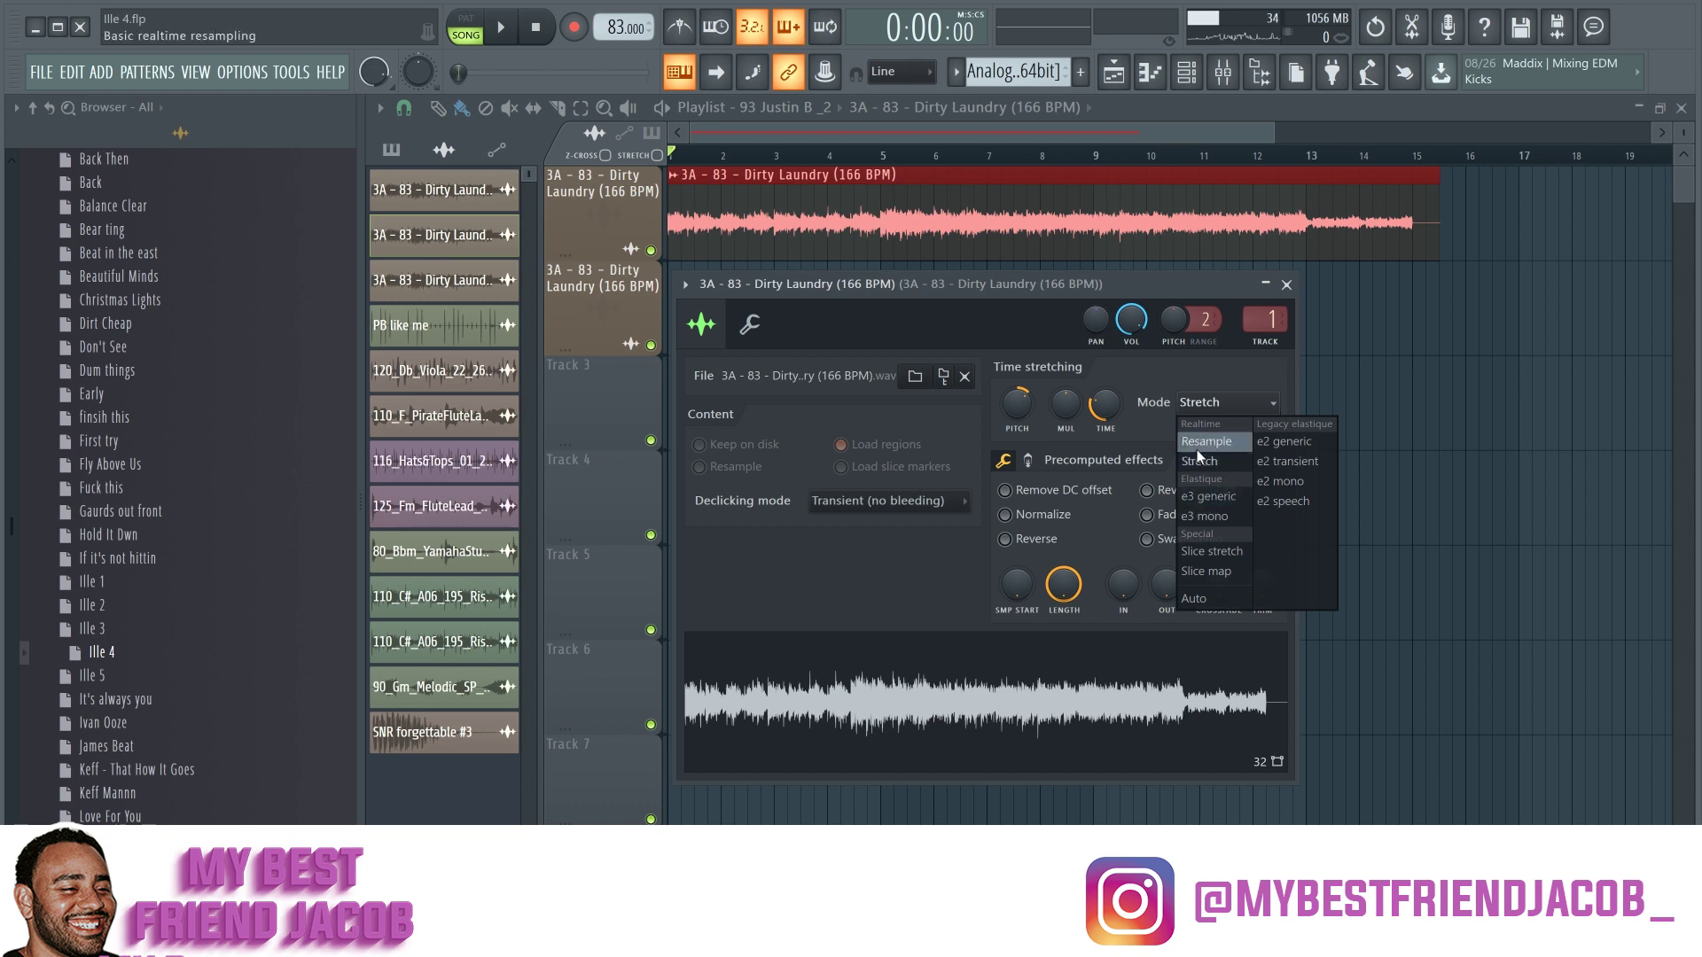
pyautogui.click(1152, 291)
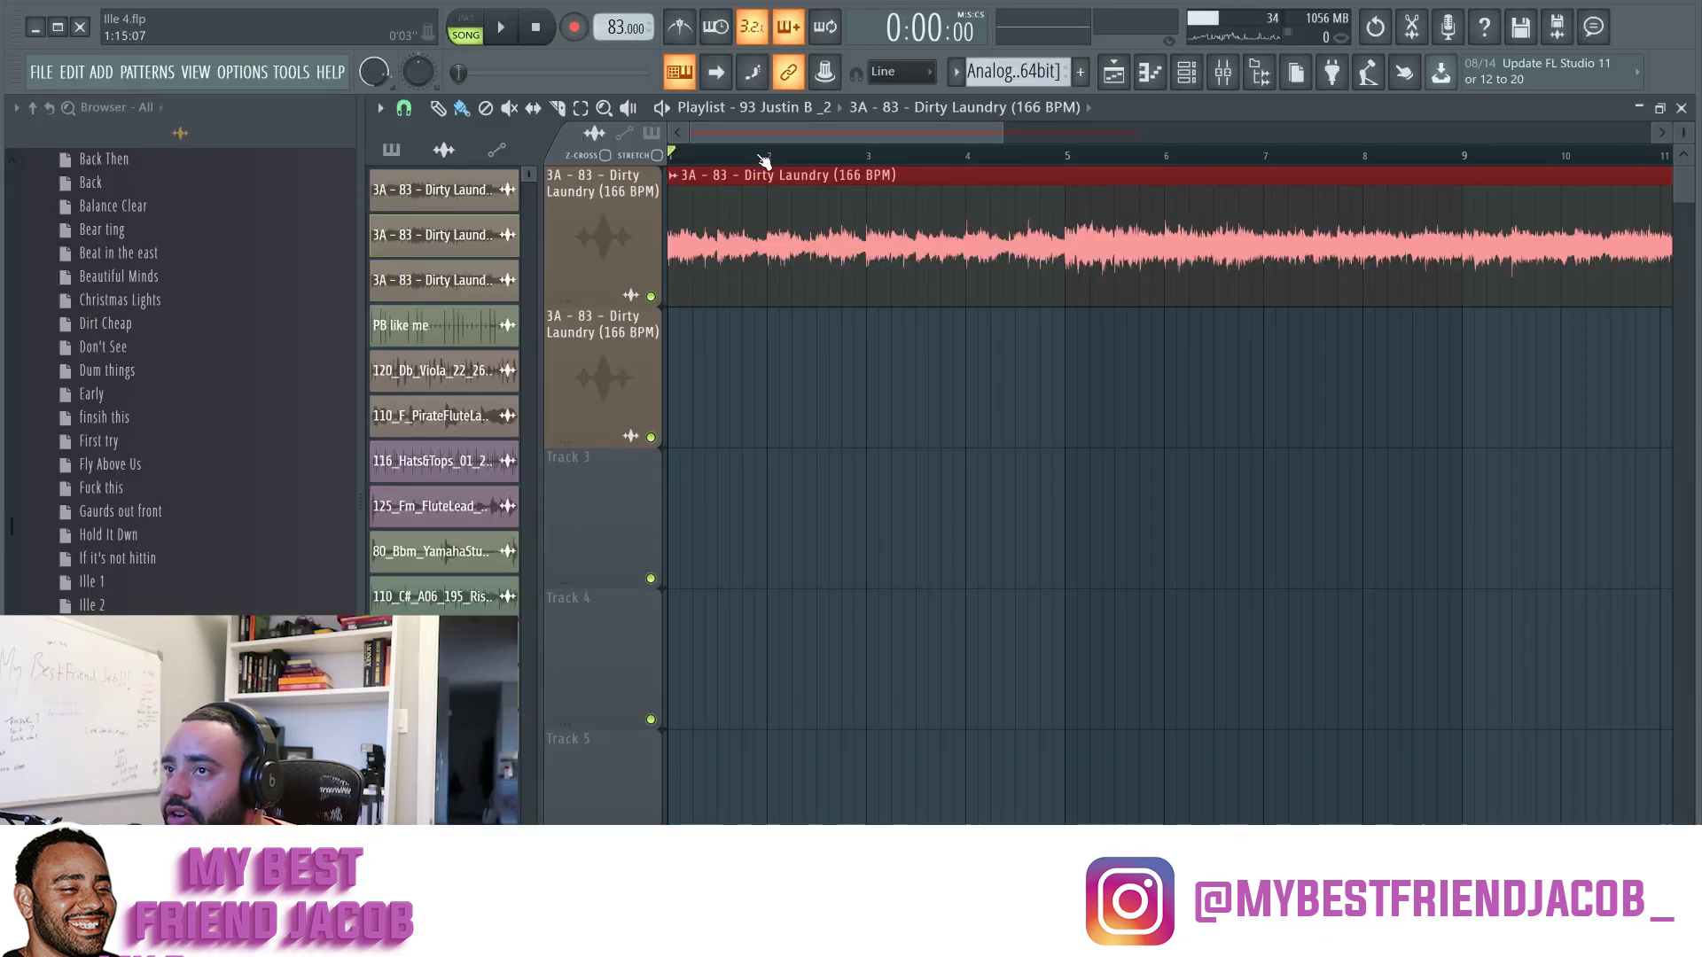
# Step: Audition the soloed Dirty Laundry clips on Track 2 at bar 6, the Pre Hook, bar 14 and Hook 1
pyautogui.scroll(-3, 736, 223)
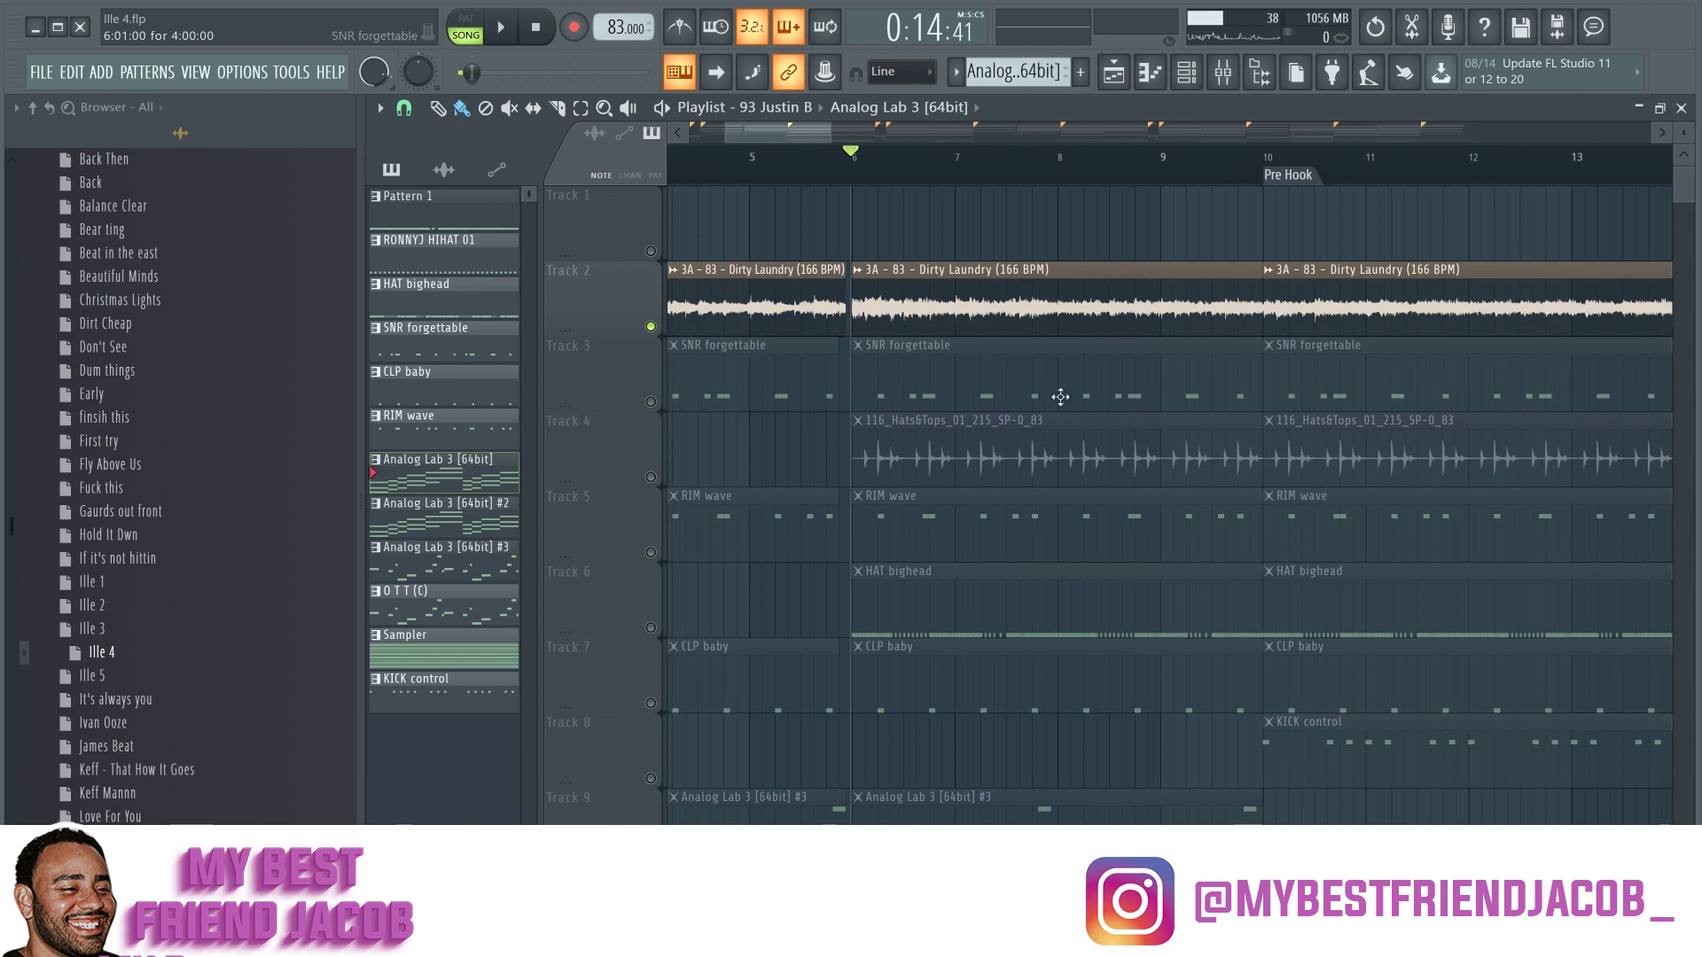
pyautogui.scroll(-3, 1200, 338)
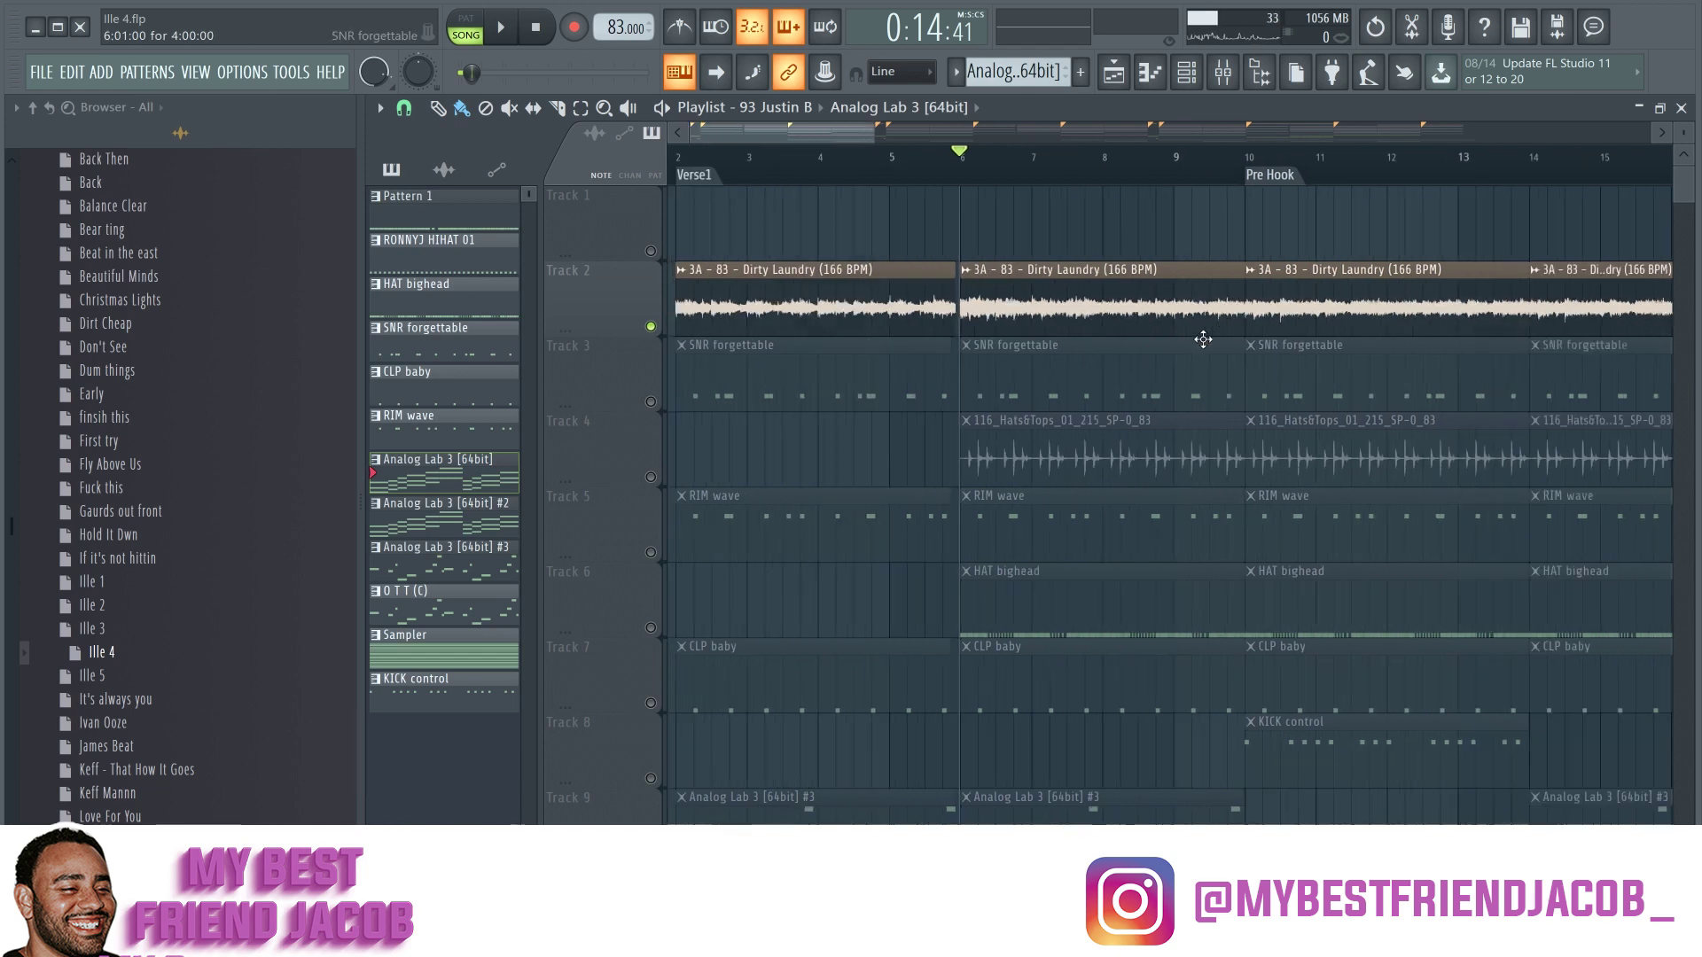
pyautogui.scroll(-2, 1288, 353)
pyautogui.scroll(2, 887, 331)
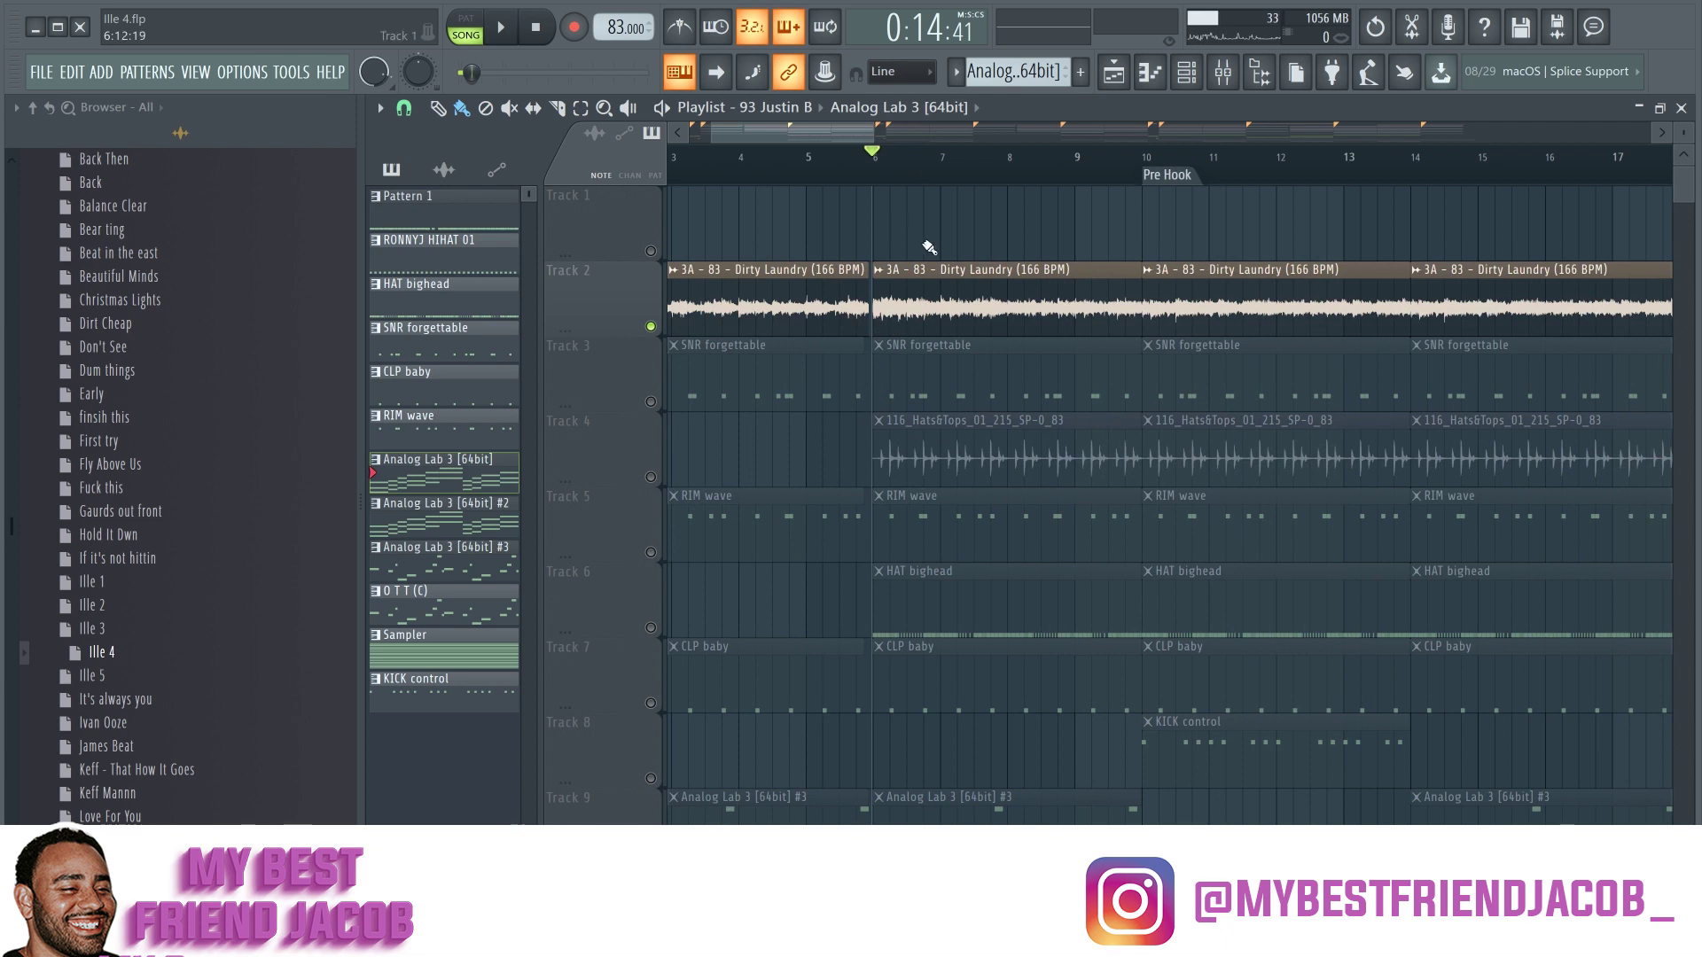
pyautogui.press('space')
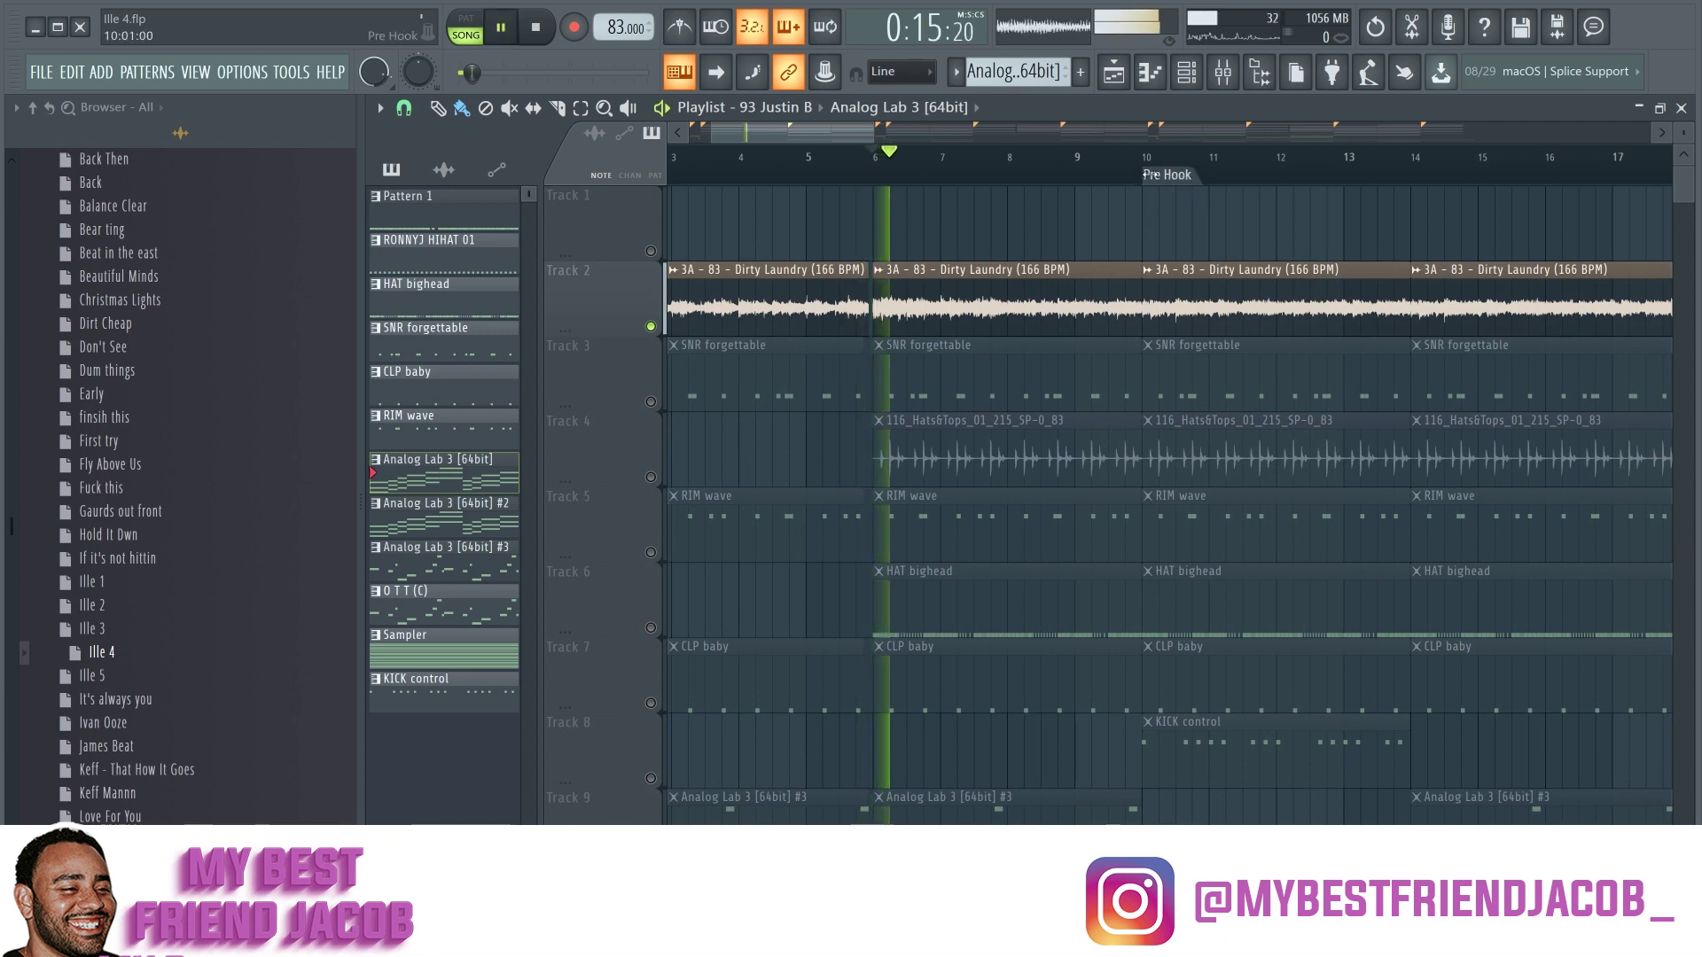
pyautogui.click(1163, 174)
pyautogui.press('space')
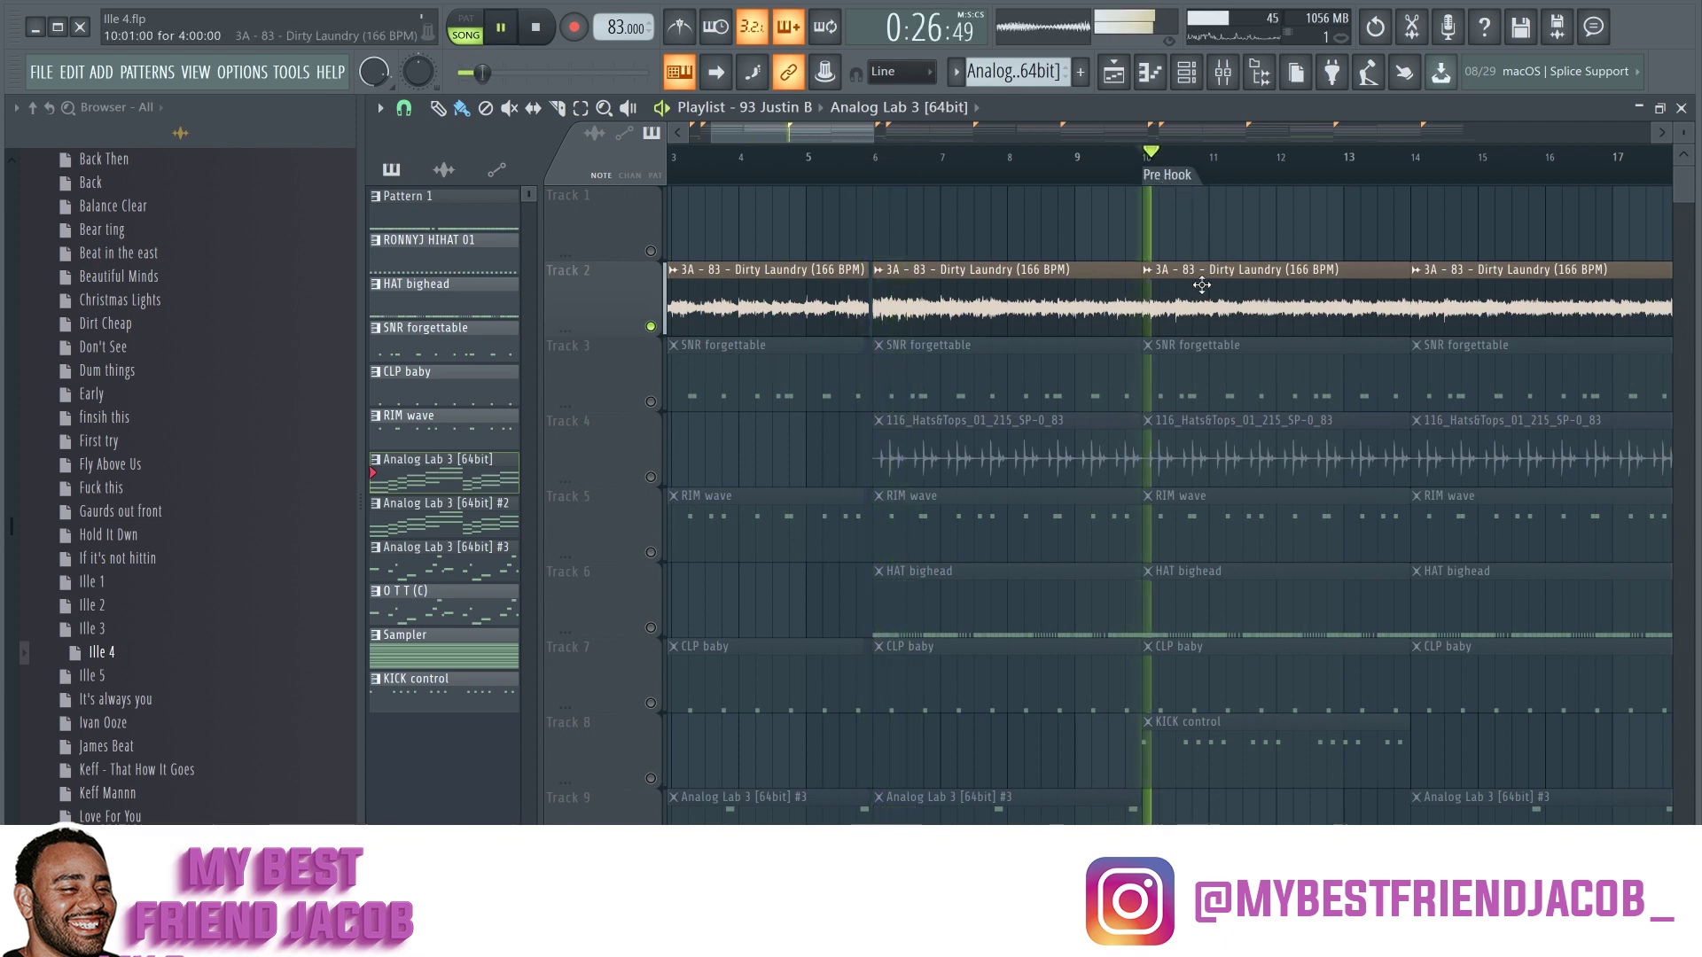
pyautogui.scroll(-2, 1303, 257)
pyautogui.click(1192, 176)
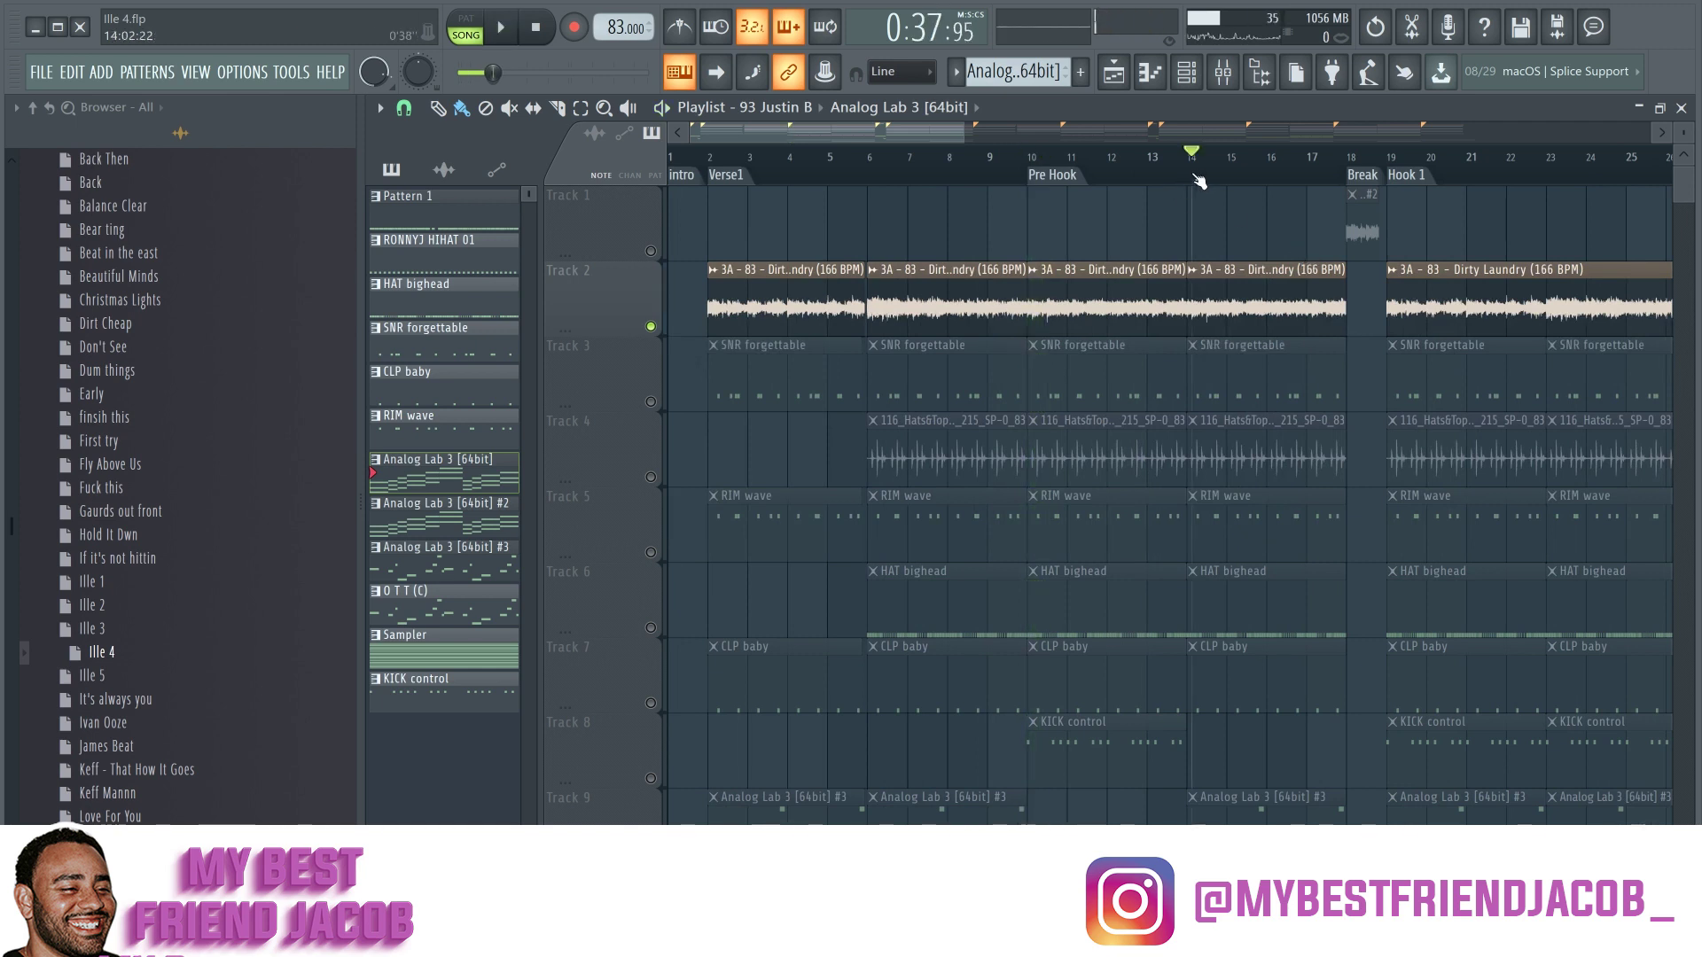
pyautogui.click(1407, 175)
pyautogui.press('space')
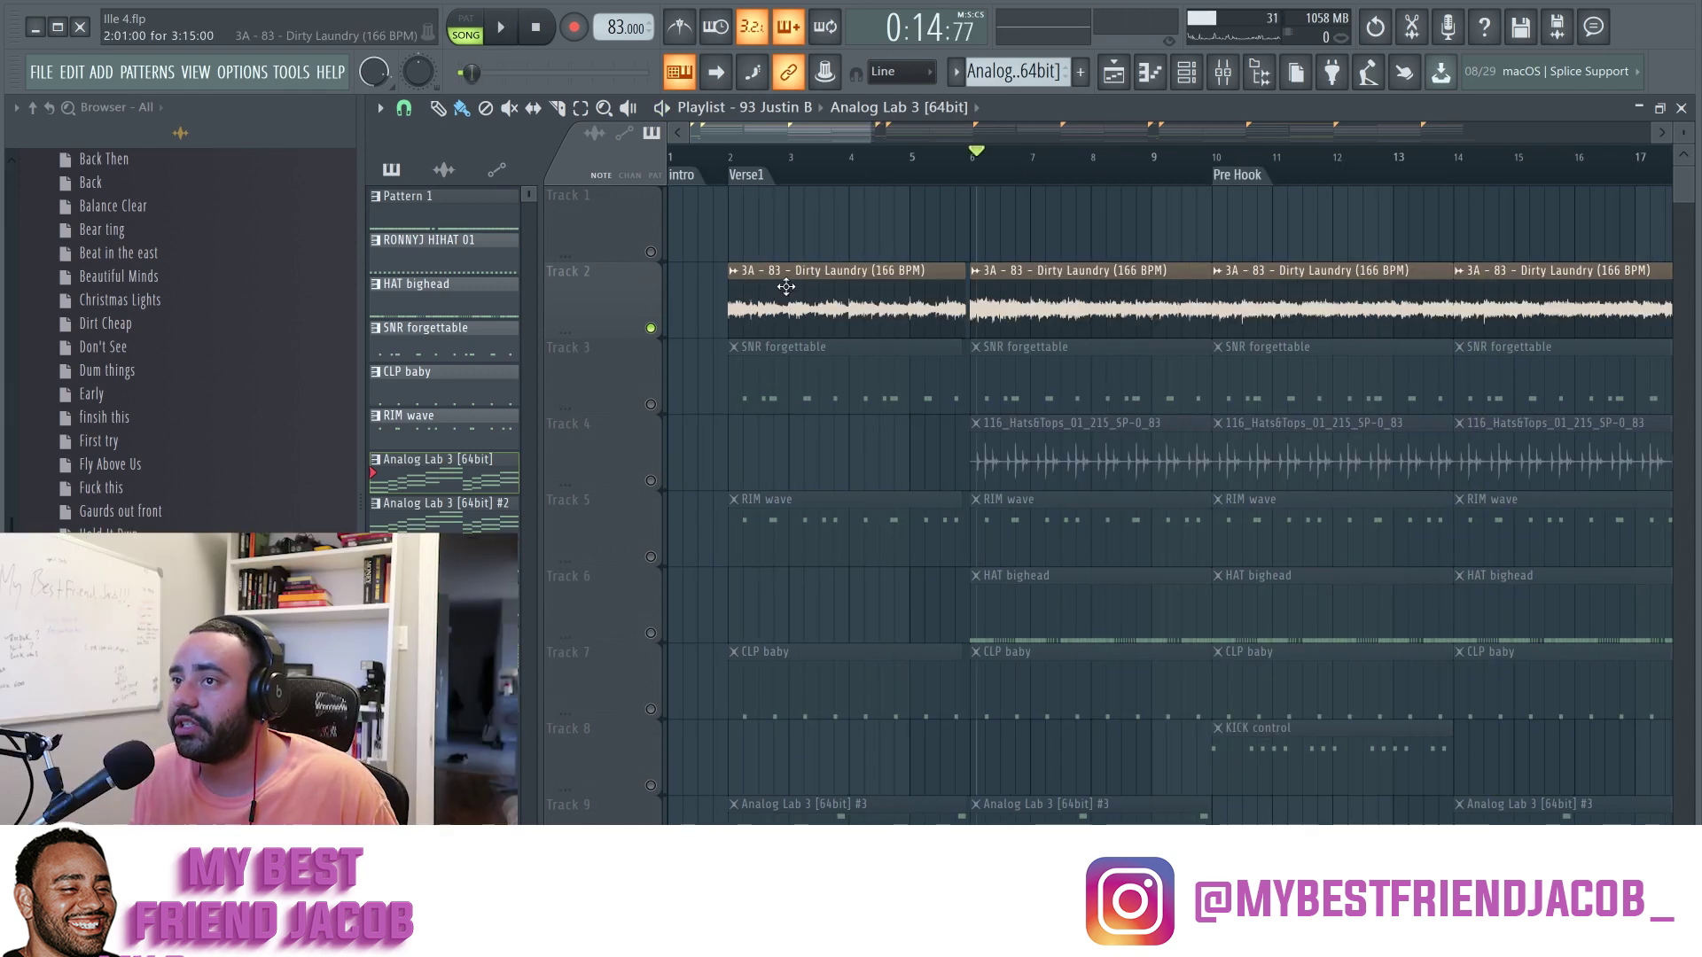
pyautogui.scroll(1, 702, 274)
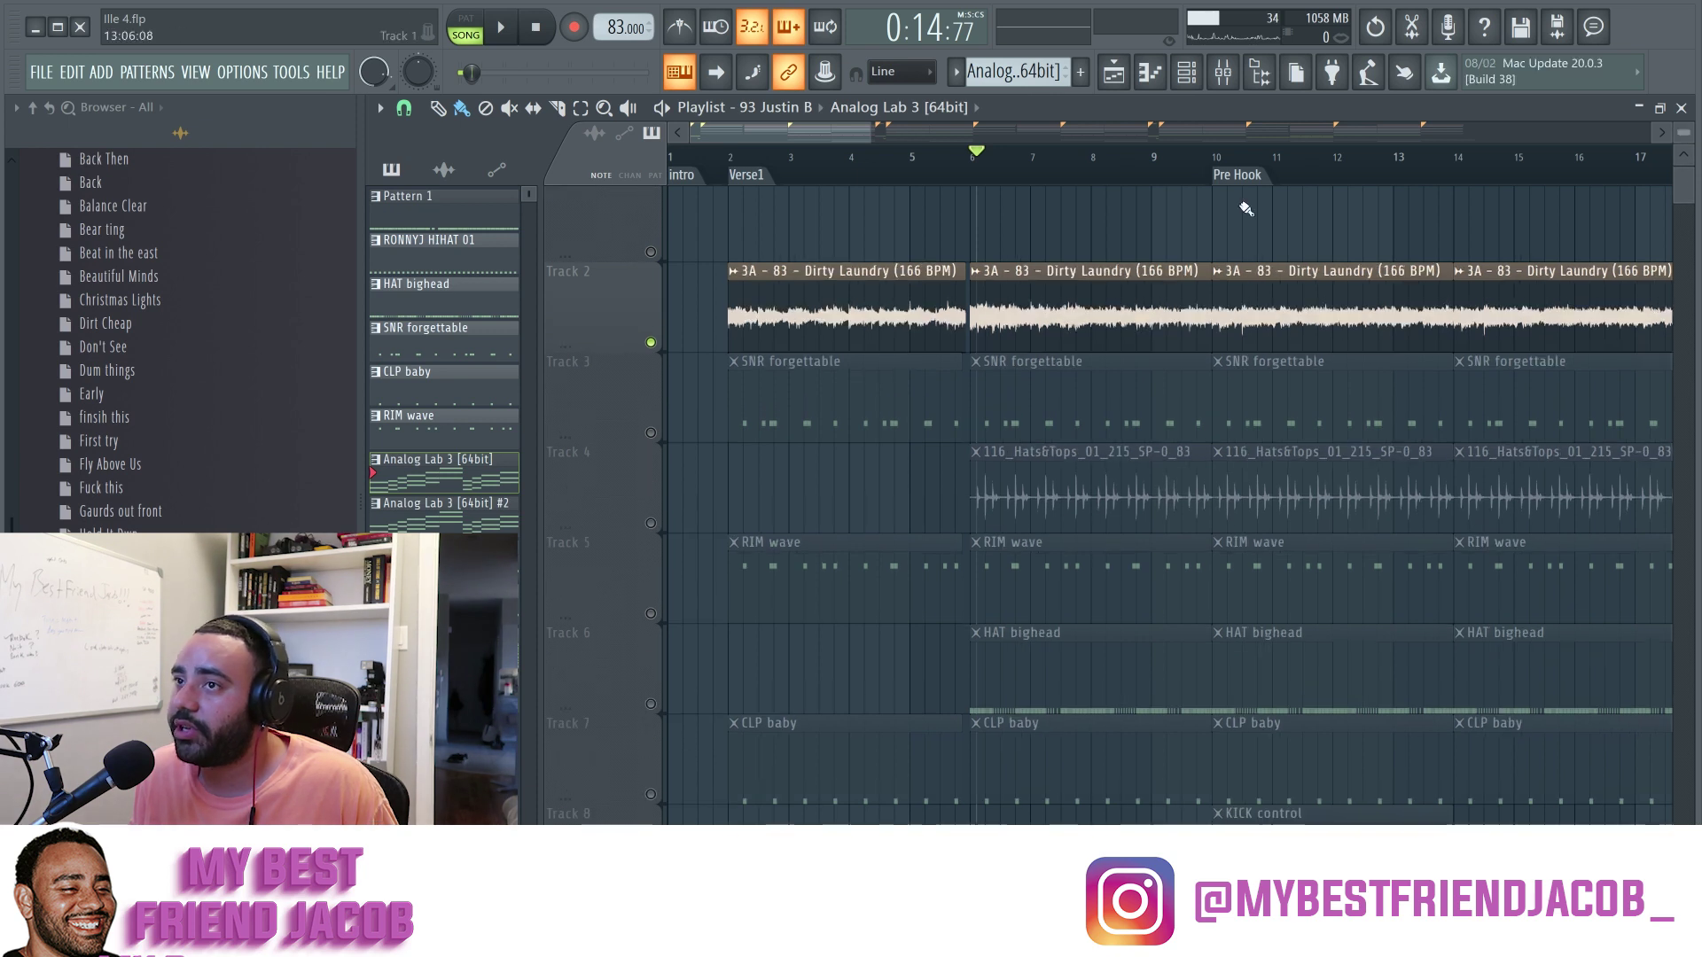
pyautogui.scroll(4, 714, 293)
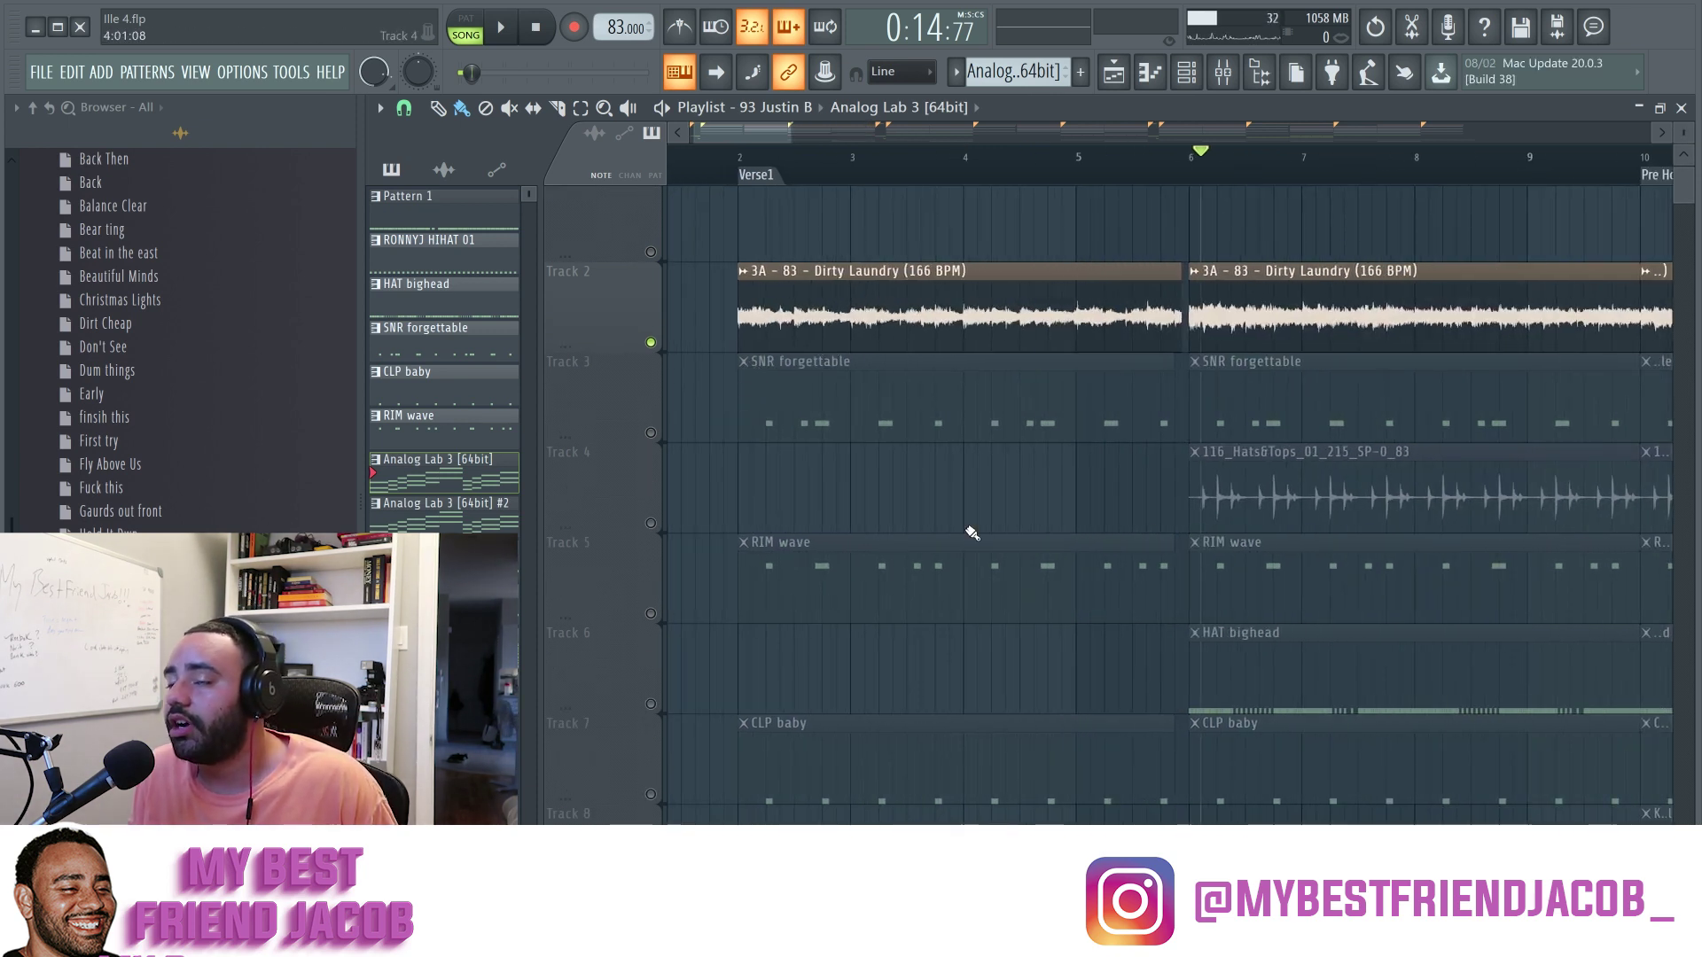
pyautogui.scroll(-2, 862, 455)
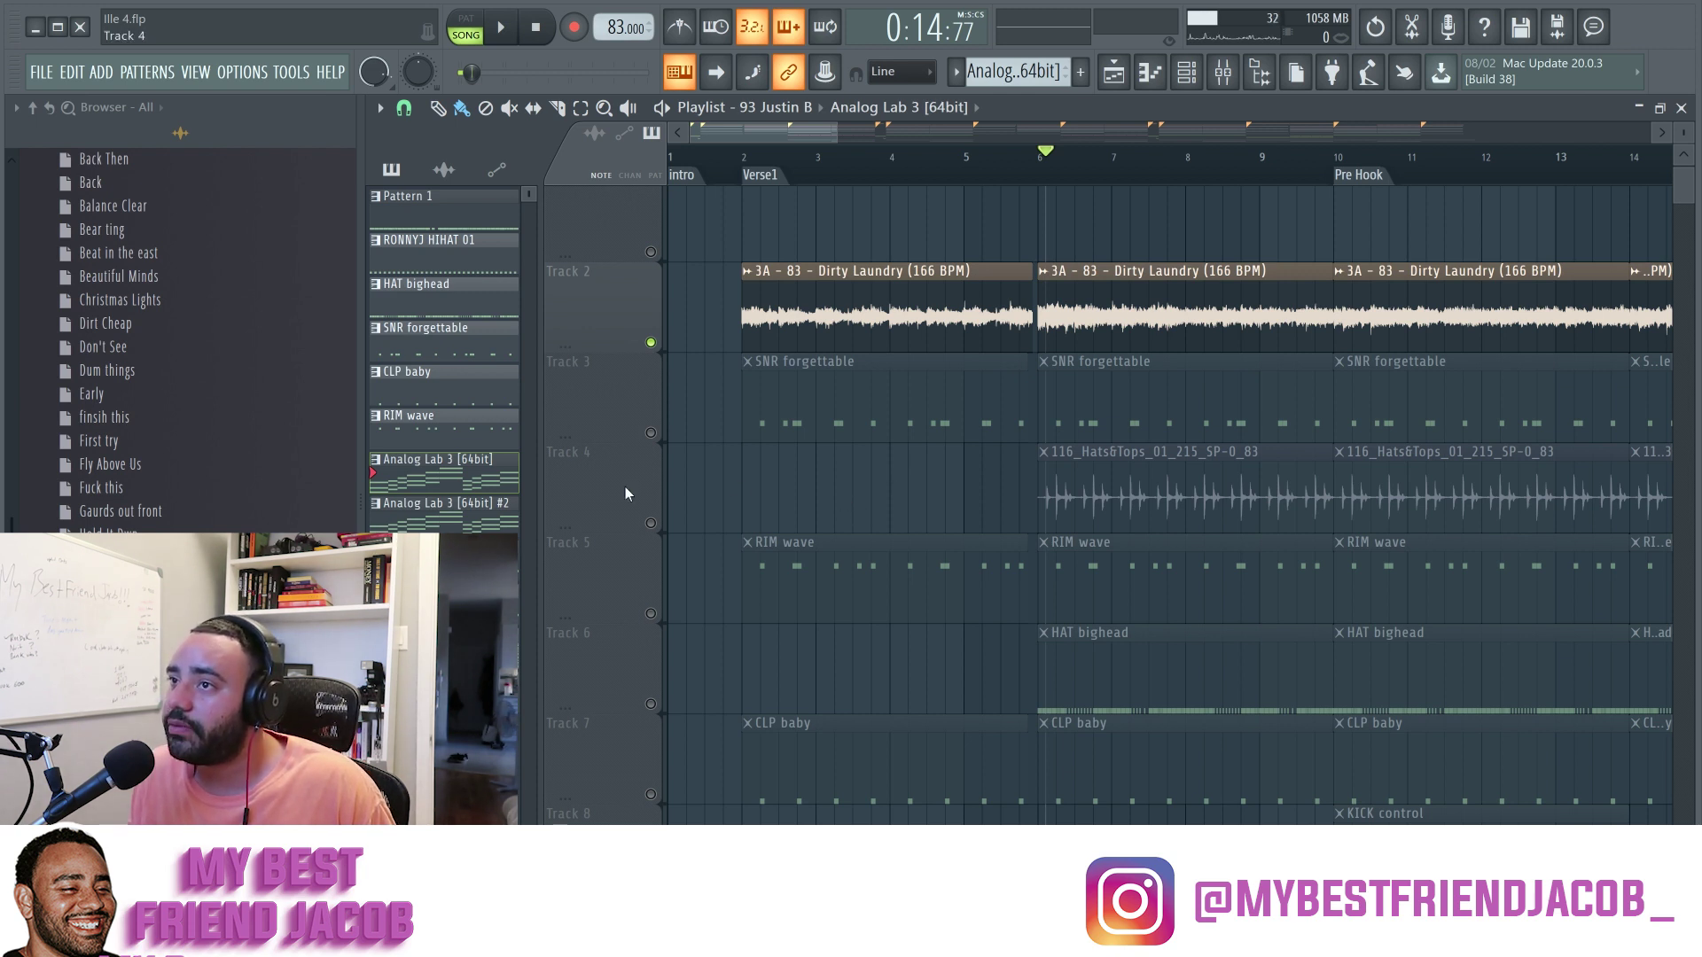
pyautogui.scroll(-1, 759, 537)
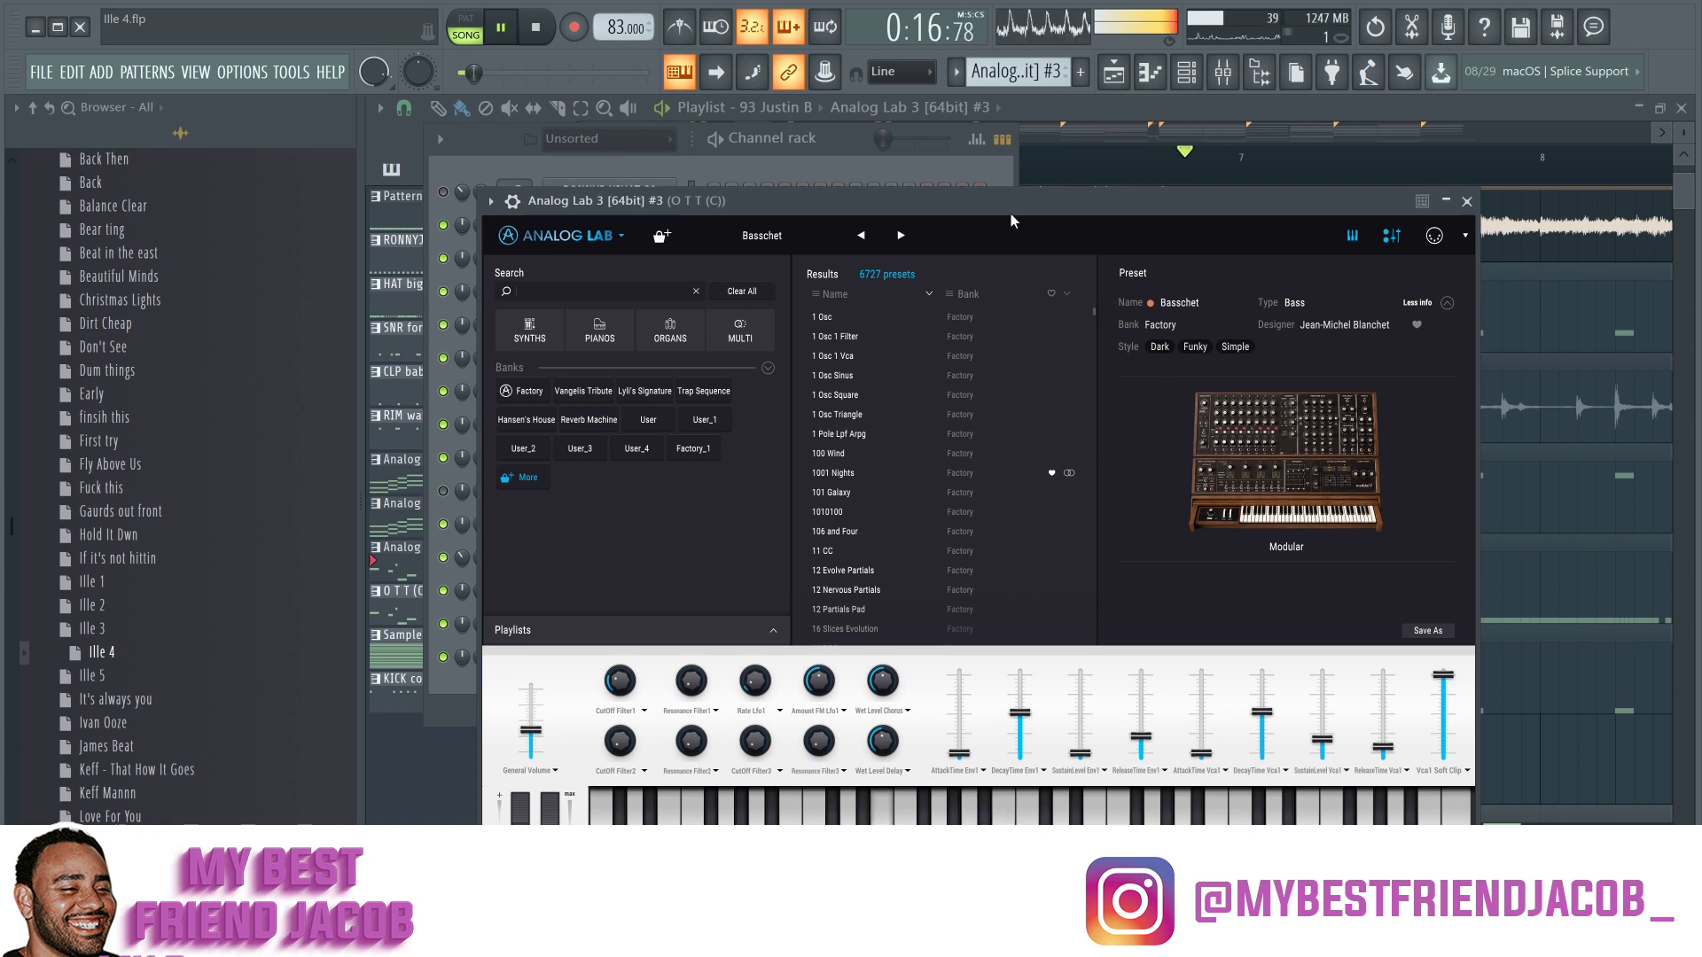
# Step: Close the Analog Lab 3 #3 plugin window and the Channel rack
pyautogui.click(1466, 201)
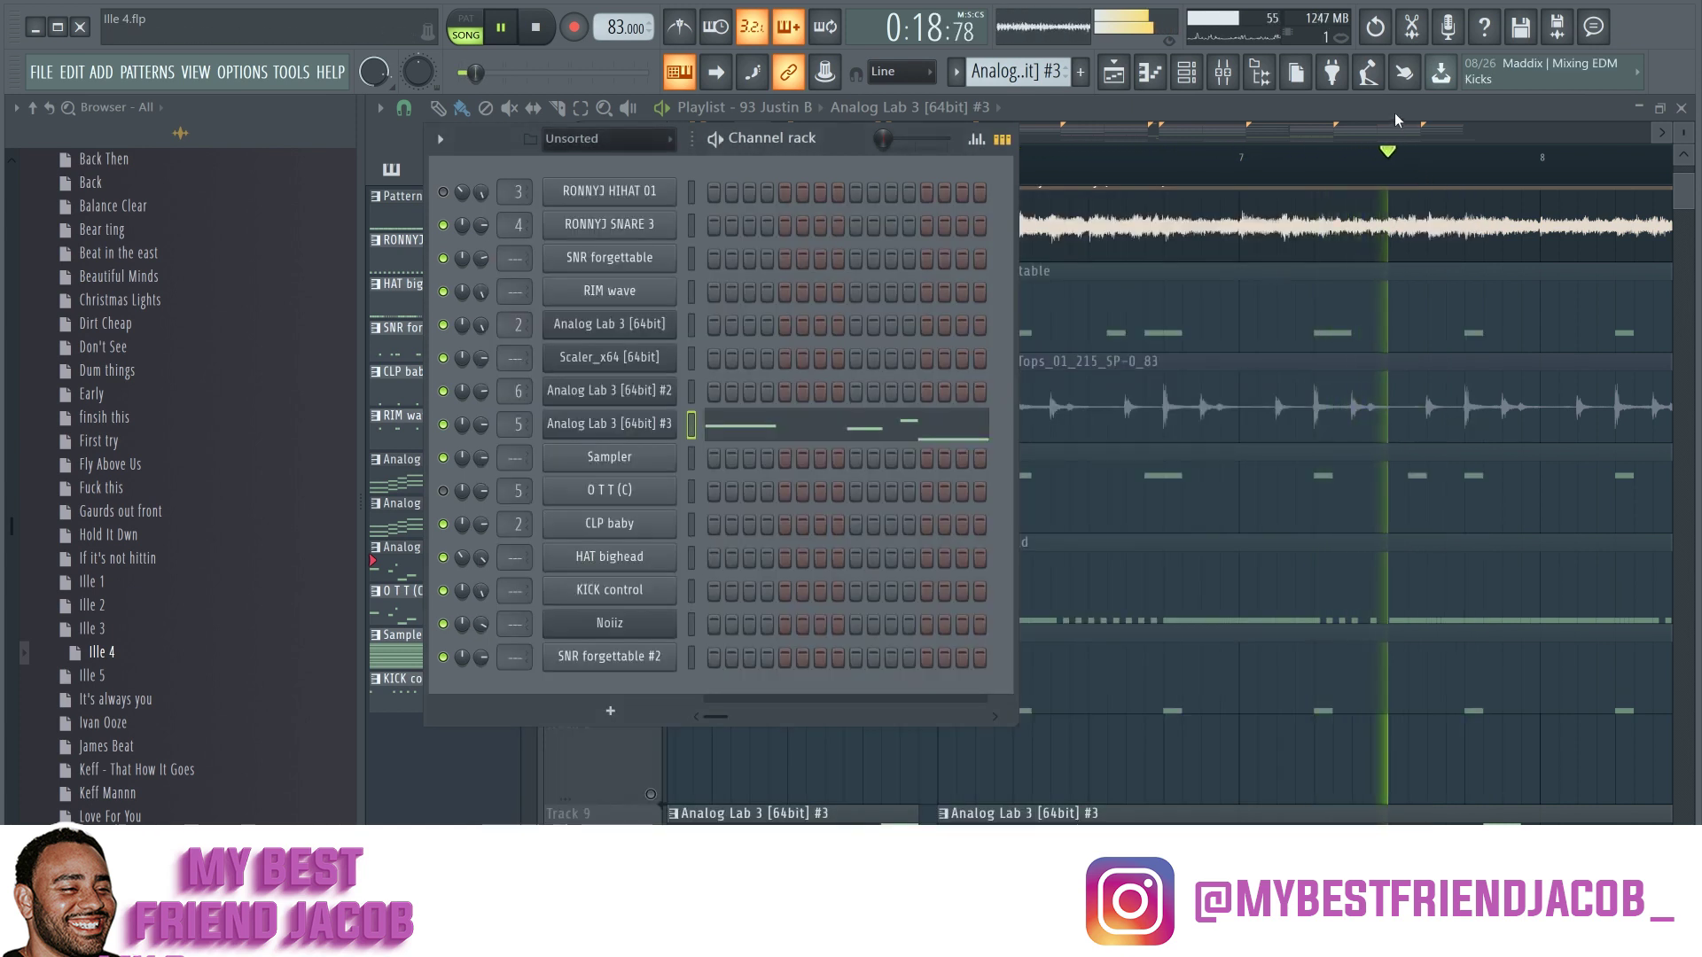
pyautogui.press('F6')
# Step: Unmute Track 10 so the FluteLead clips from the Pre Hook play alongside the Analog Lab 3 #3 part on Track 9
pyautogui.scroll(-3, 1275, 488)
pyautogui.scroll(-2, 1272, 568)
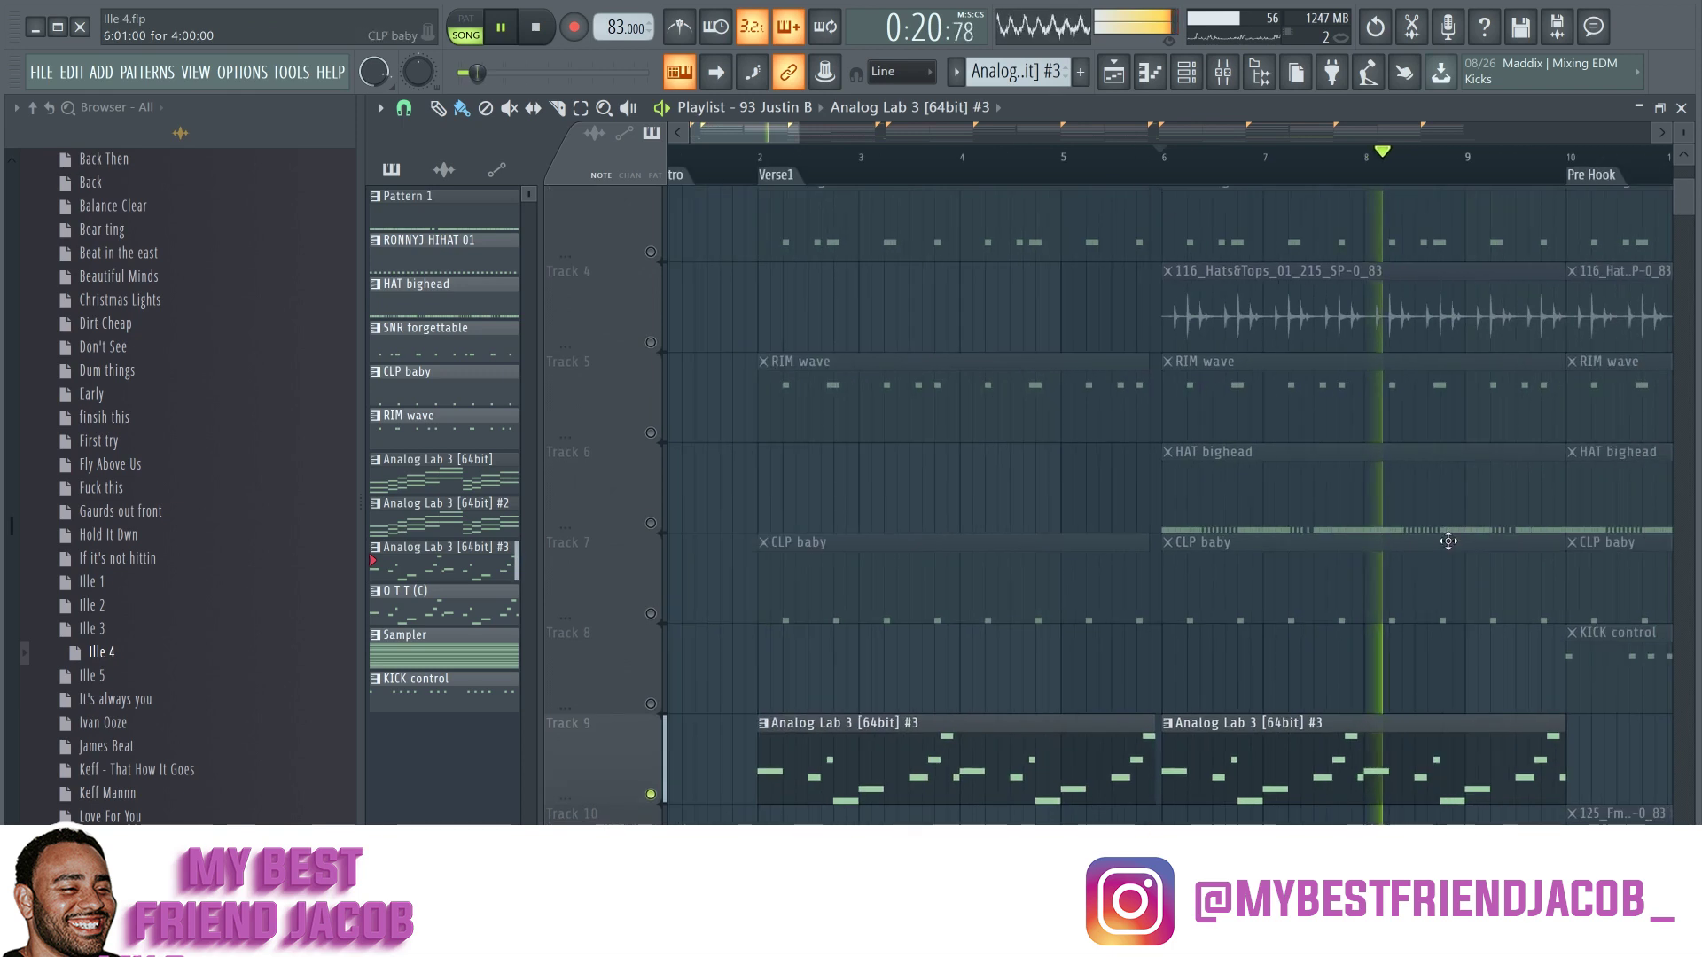
pyautogui.scroll(3, 1398, 770)
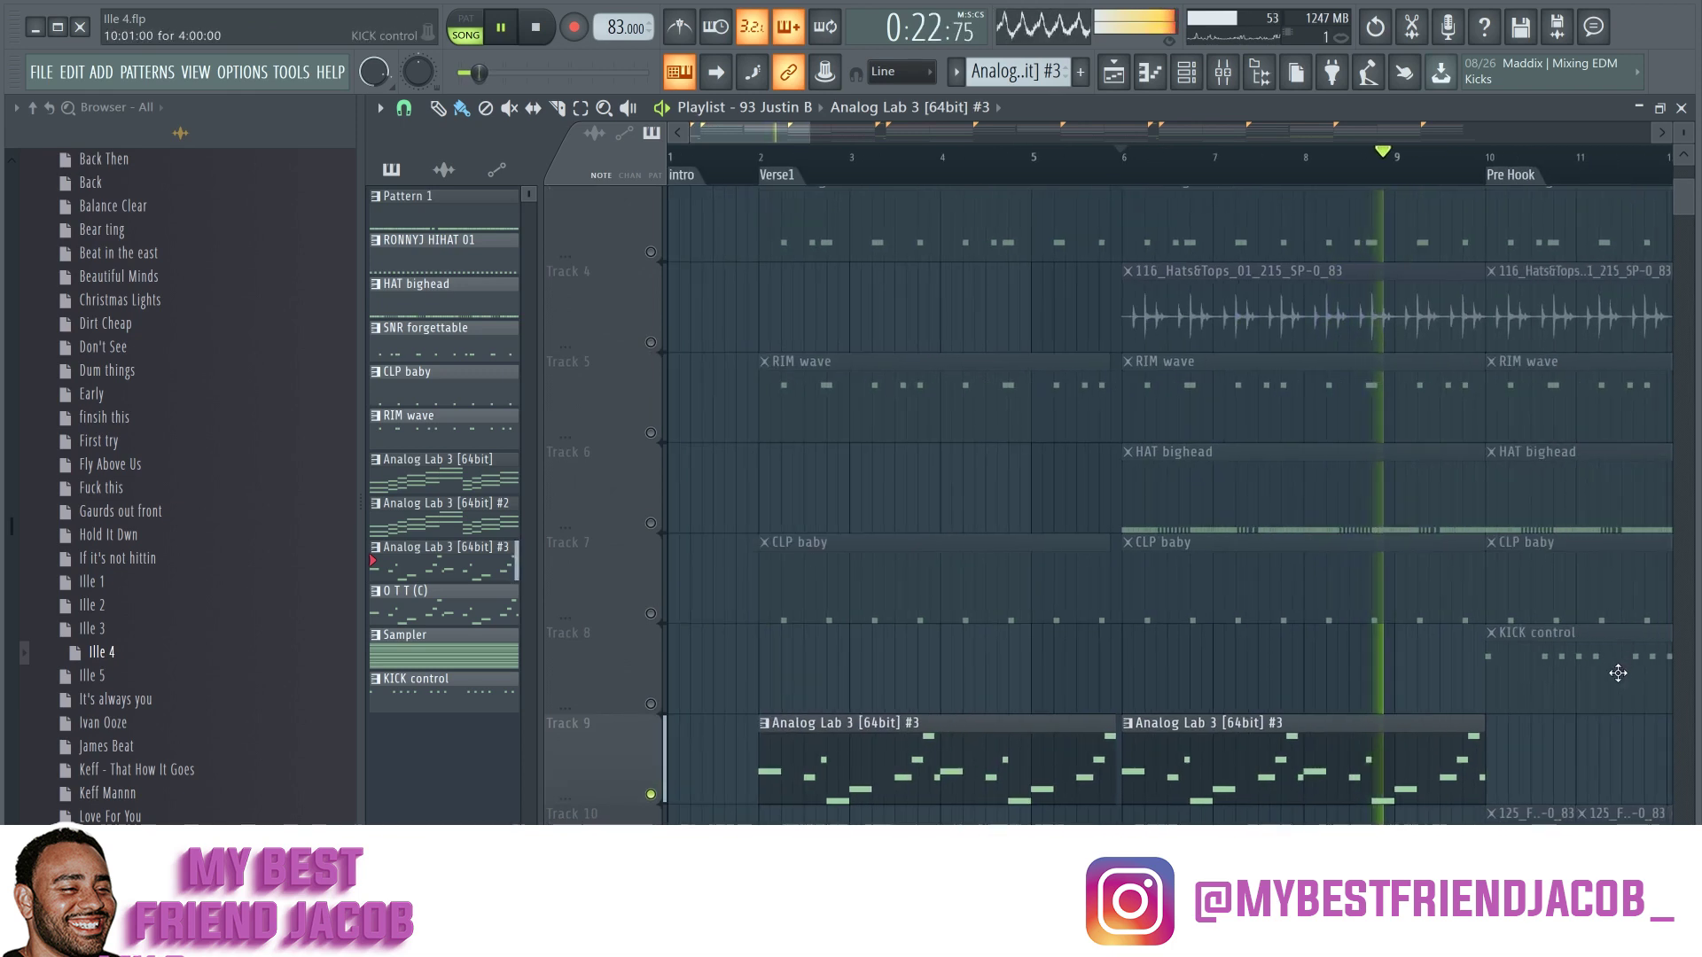
pyautogui.scroll(-1, 1374, 759)
pyautogui.click(650, 794)
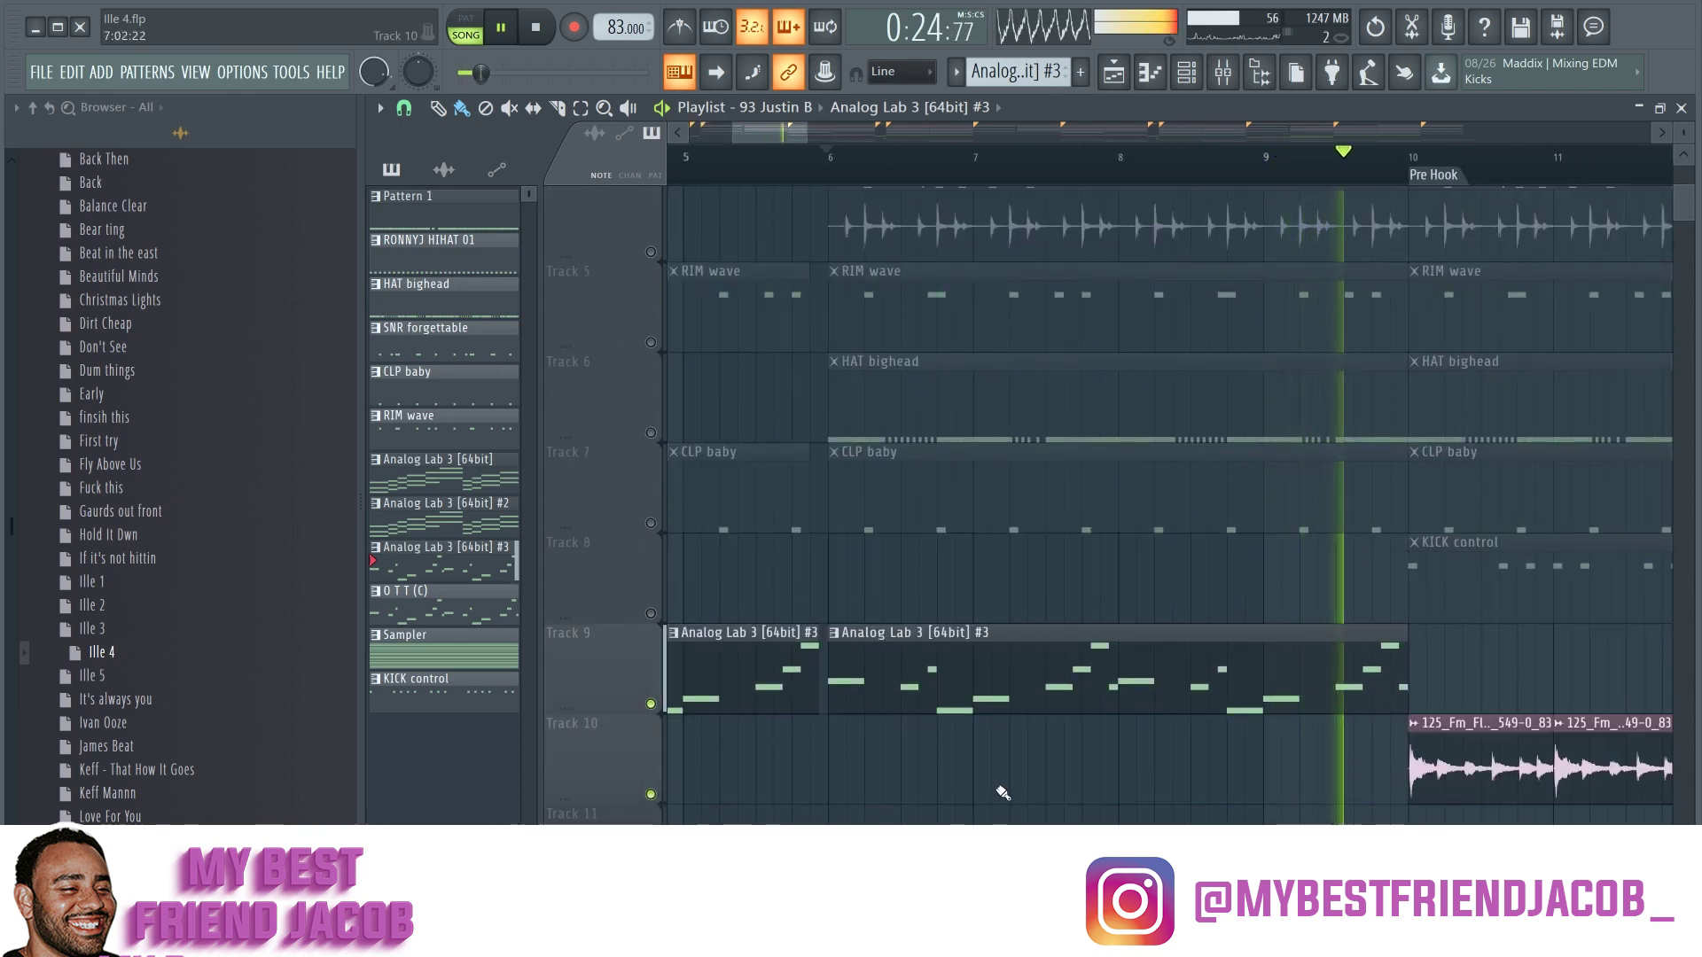
pyautogui.scroll(-1, 1285, 802)
pyautogui.scroll(3, 1536, 791)
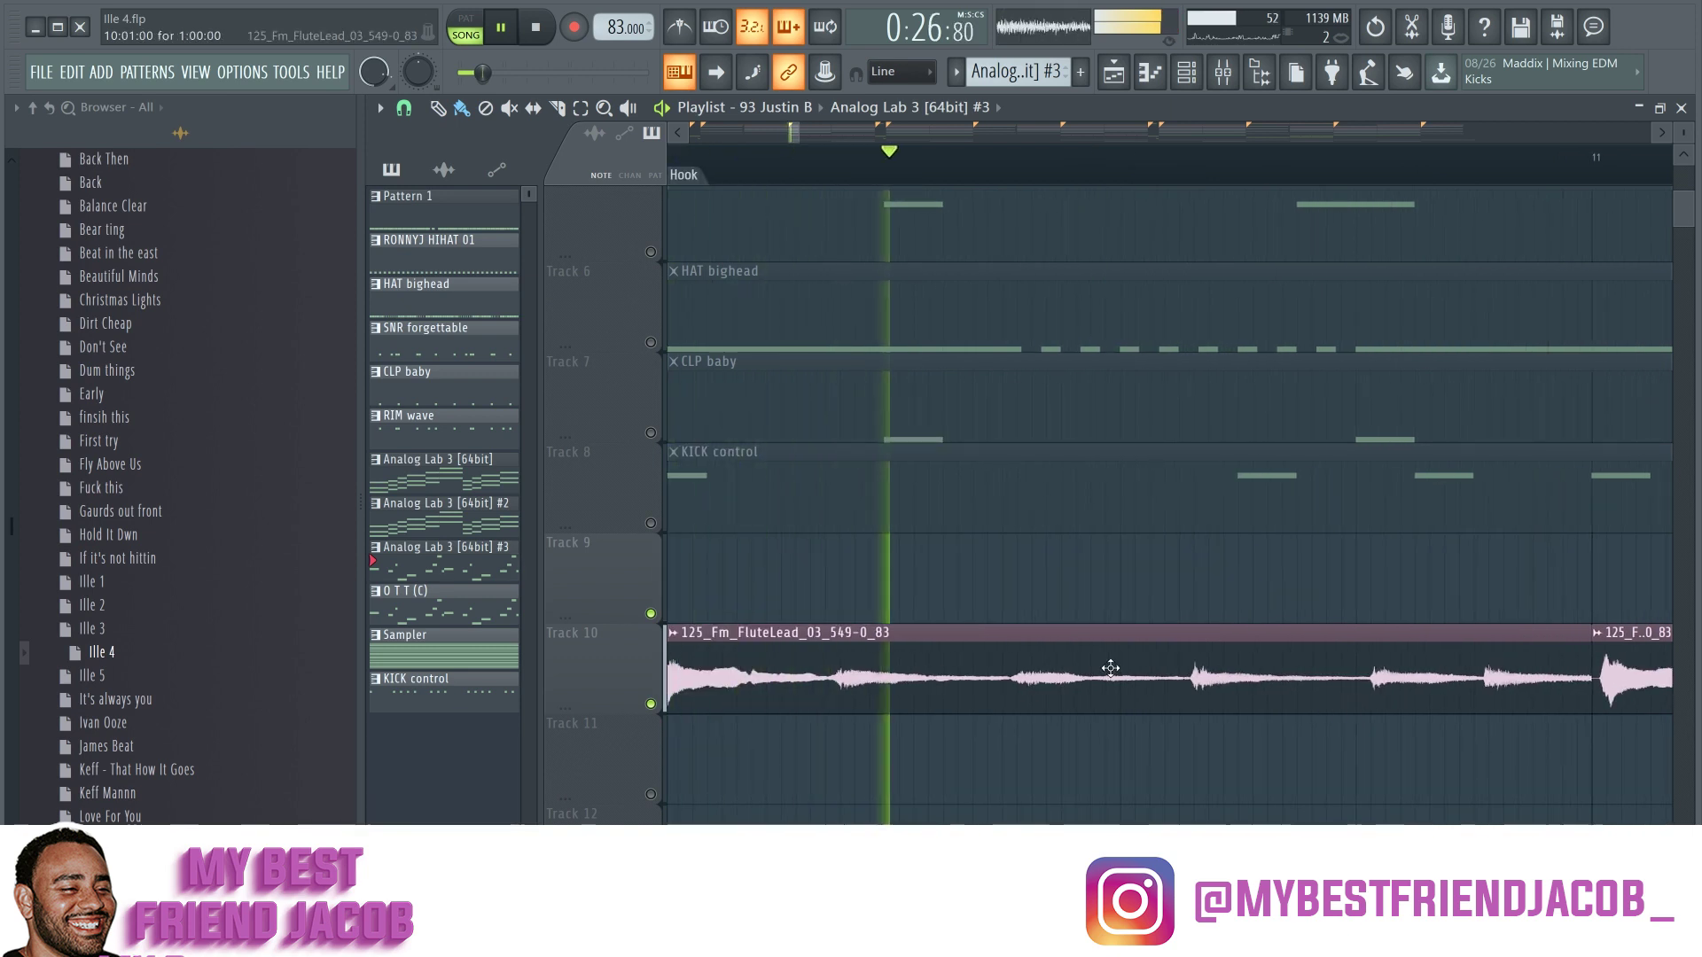
pyautogui.scroll(-2, 1201, 654)
pyautogui.scroll(-5, 1202, 653)
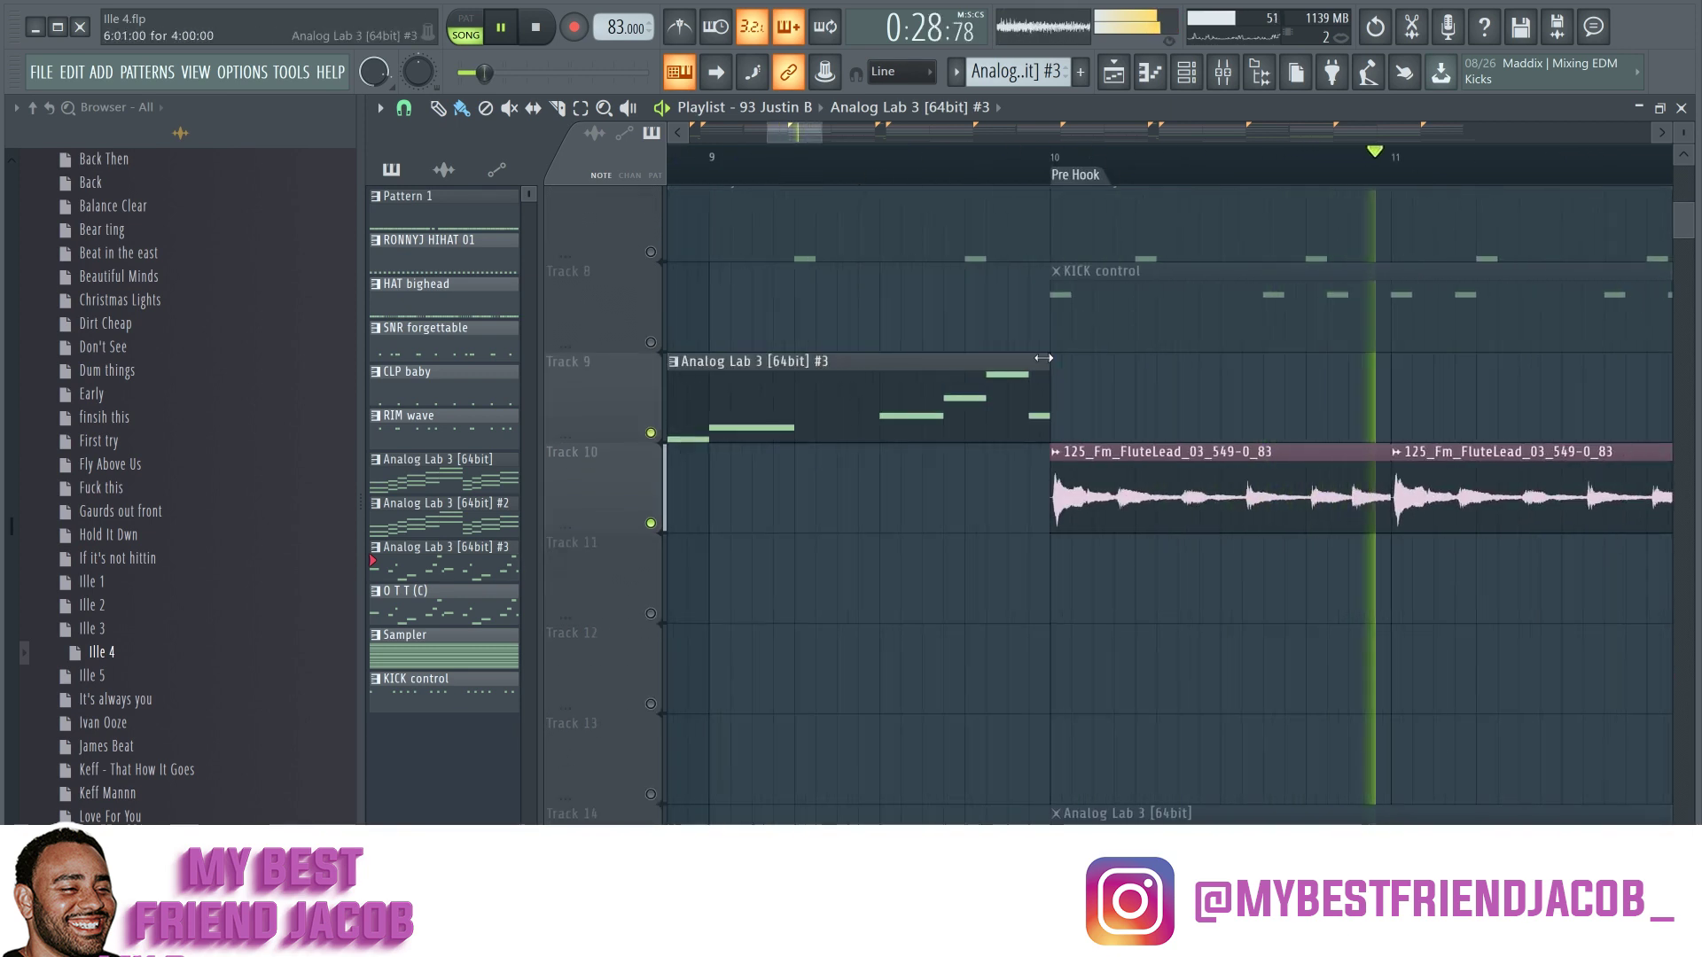
# Step: Move the Analog Lab 3 #3 track and the FluteLead and Rising track up to Tracks 4 and 3, beneath the Dirty Laundry track
pyautogui.moveTo(817, 138); pyautogui.dragTo(870, 164)
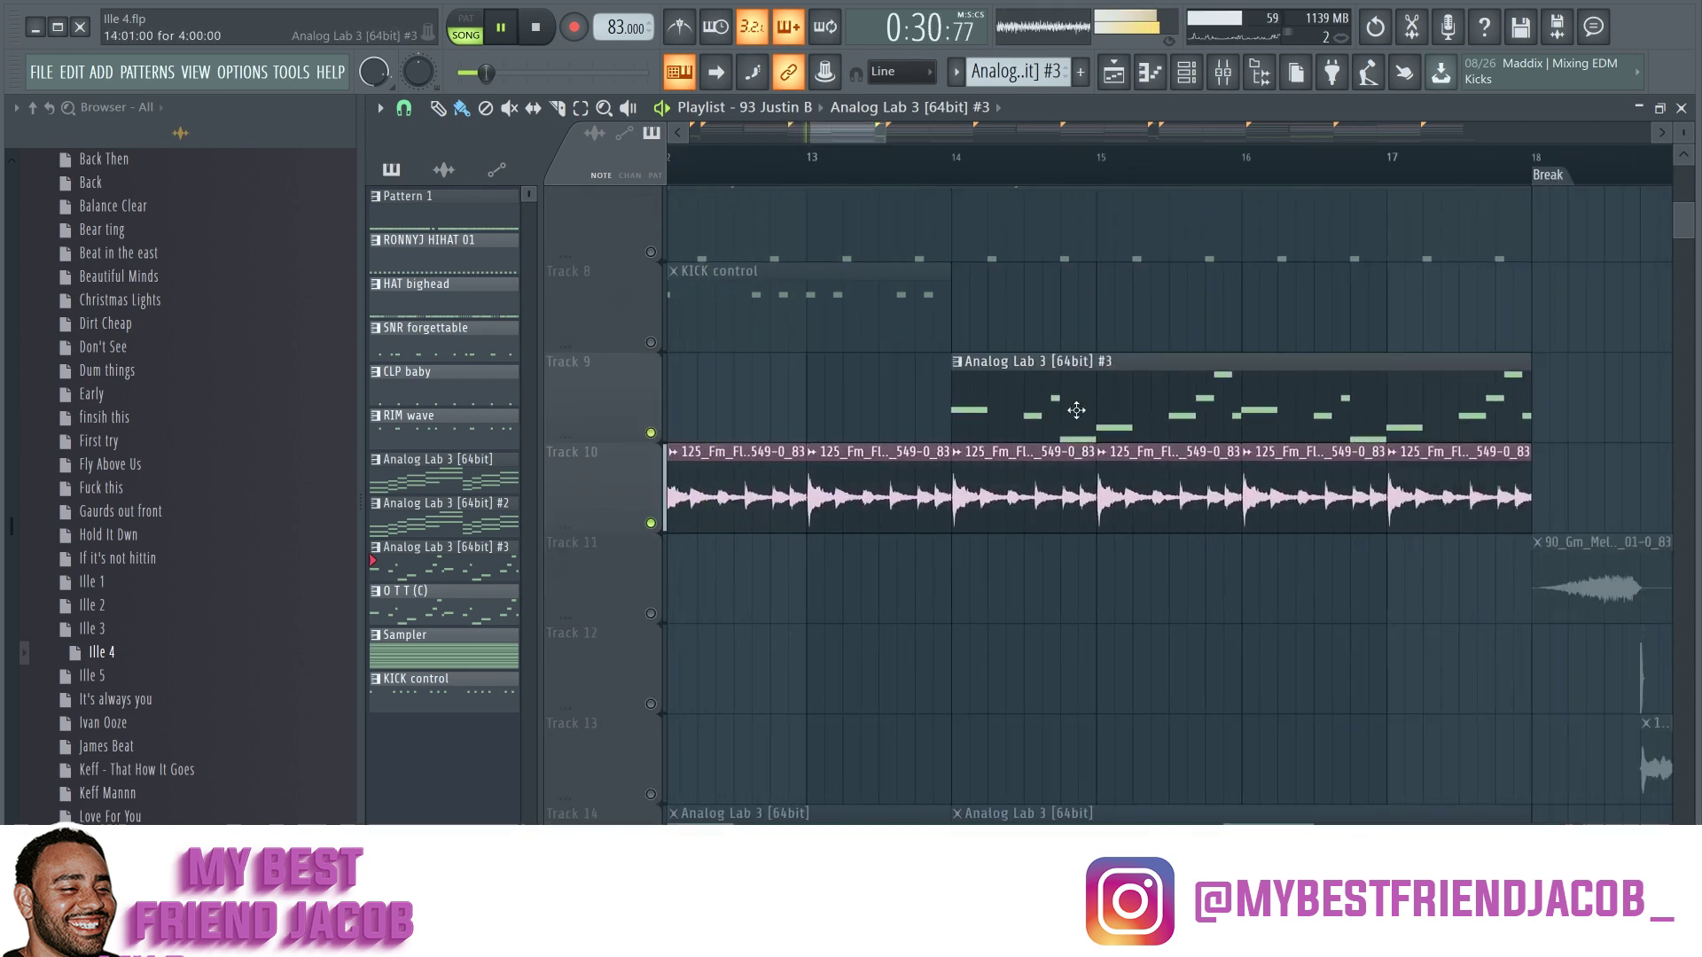
pyautogui.scroll(-5, 1070, 442)
pyautogui.scroll(6, 1055, 471)
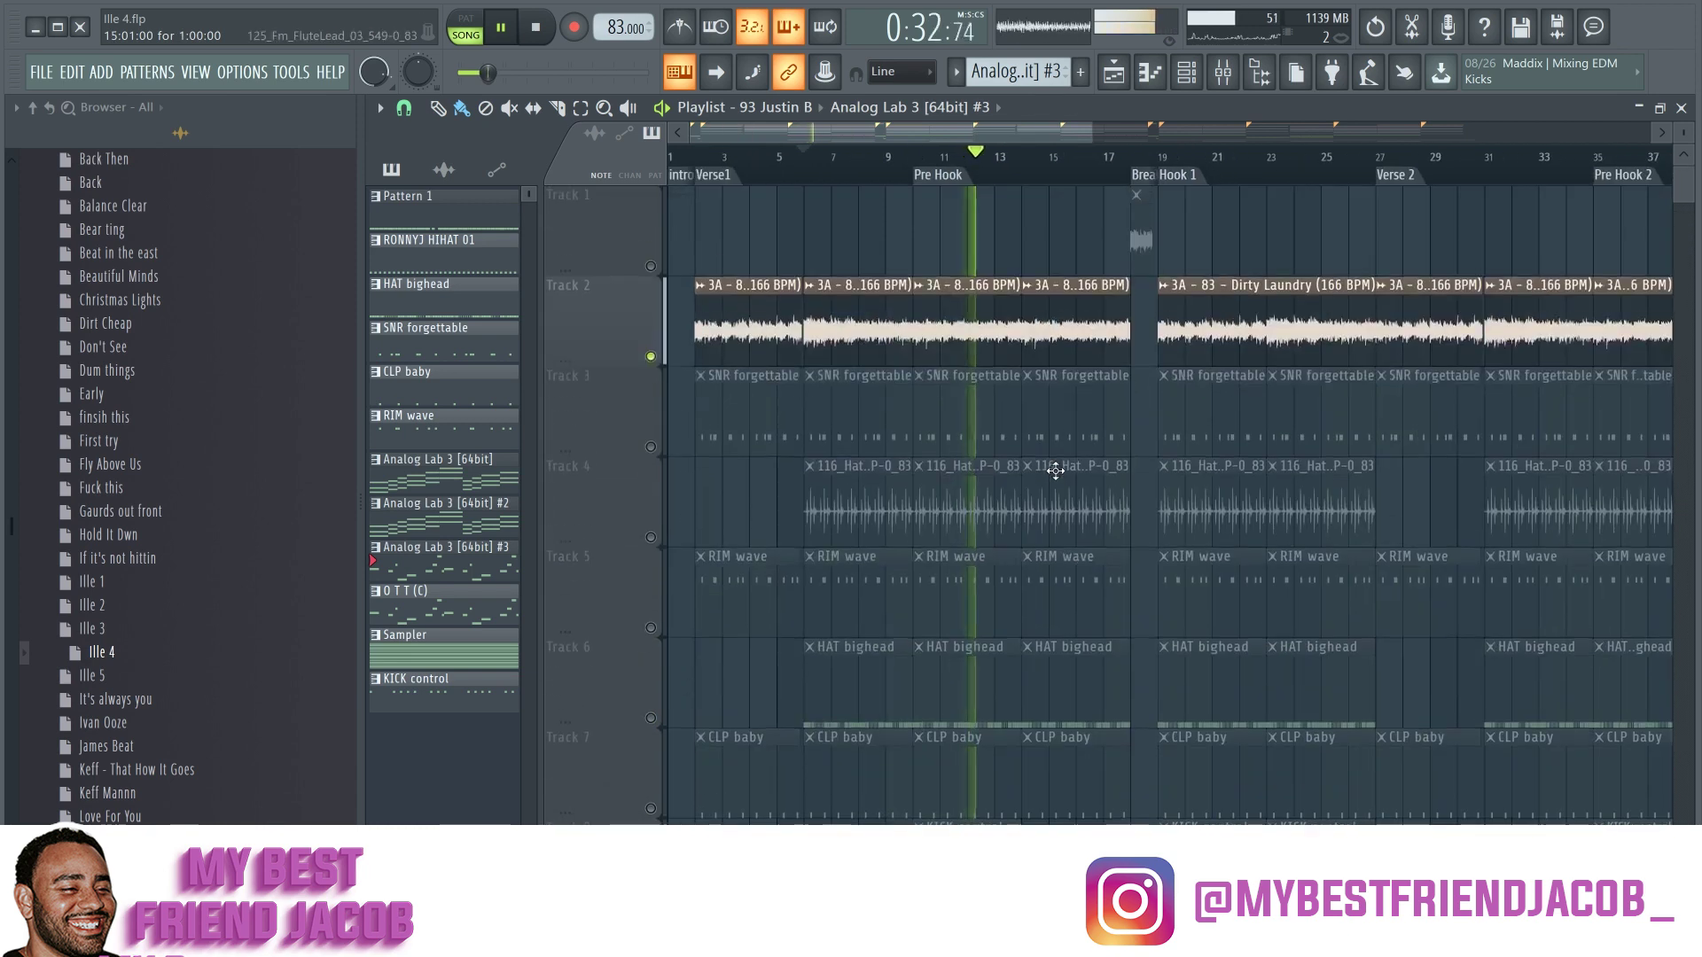
pyautogui.scroll(-4, 1055, 471)
pyautogui.moveTo(648, 583); pyautogui.dragTo(635, 420)
pyautogui.scroll(-3, 710, 574)
pyautogui.moveTo(621, 775); pyautogui.dragTo(645, 208)
pyautogui.scroll(2, 748, 410)
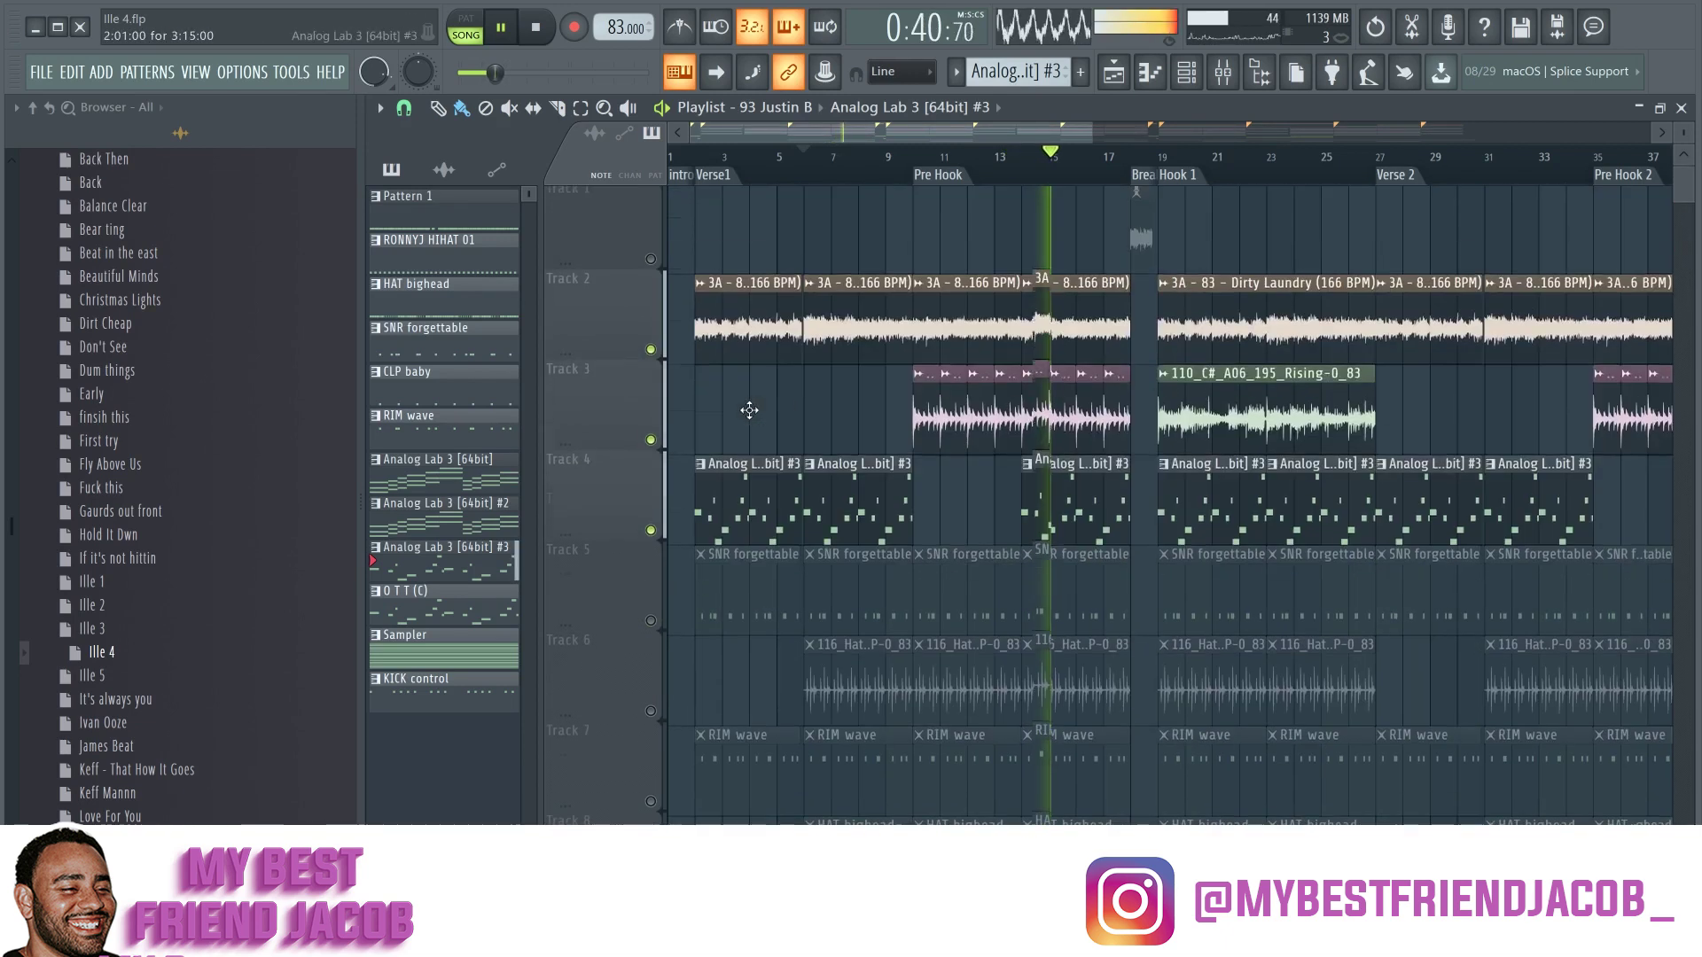
pyautogui.scroll(1, 1222, 439)
# Step: Unmute Track 1 and play the Dirty Laundry #2 clip from the start of the Break
pyautogui.scroll(4, 997, 336)
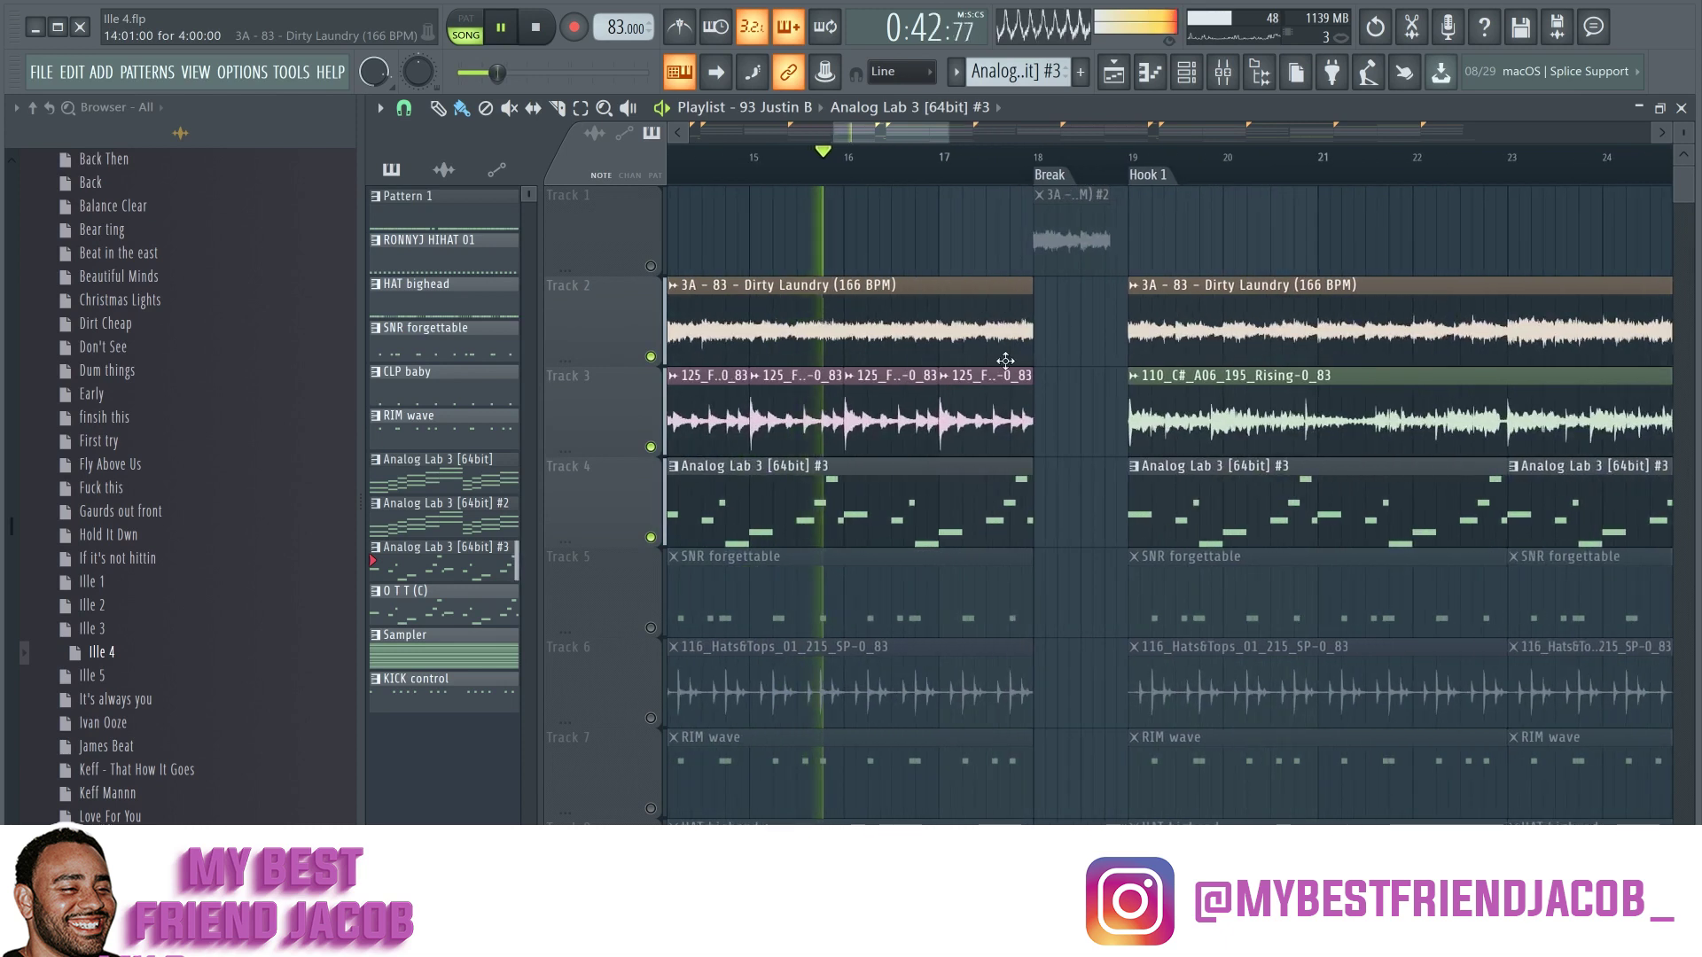
pyautogui.click(653, 267)
pyautogui.scroll(3, 1025, 213)
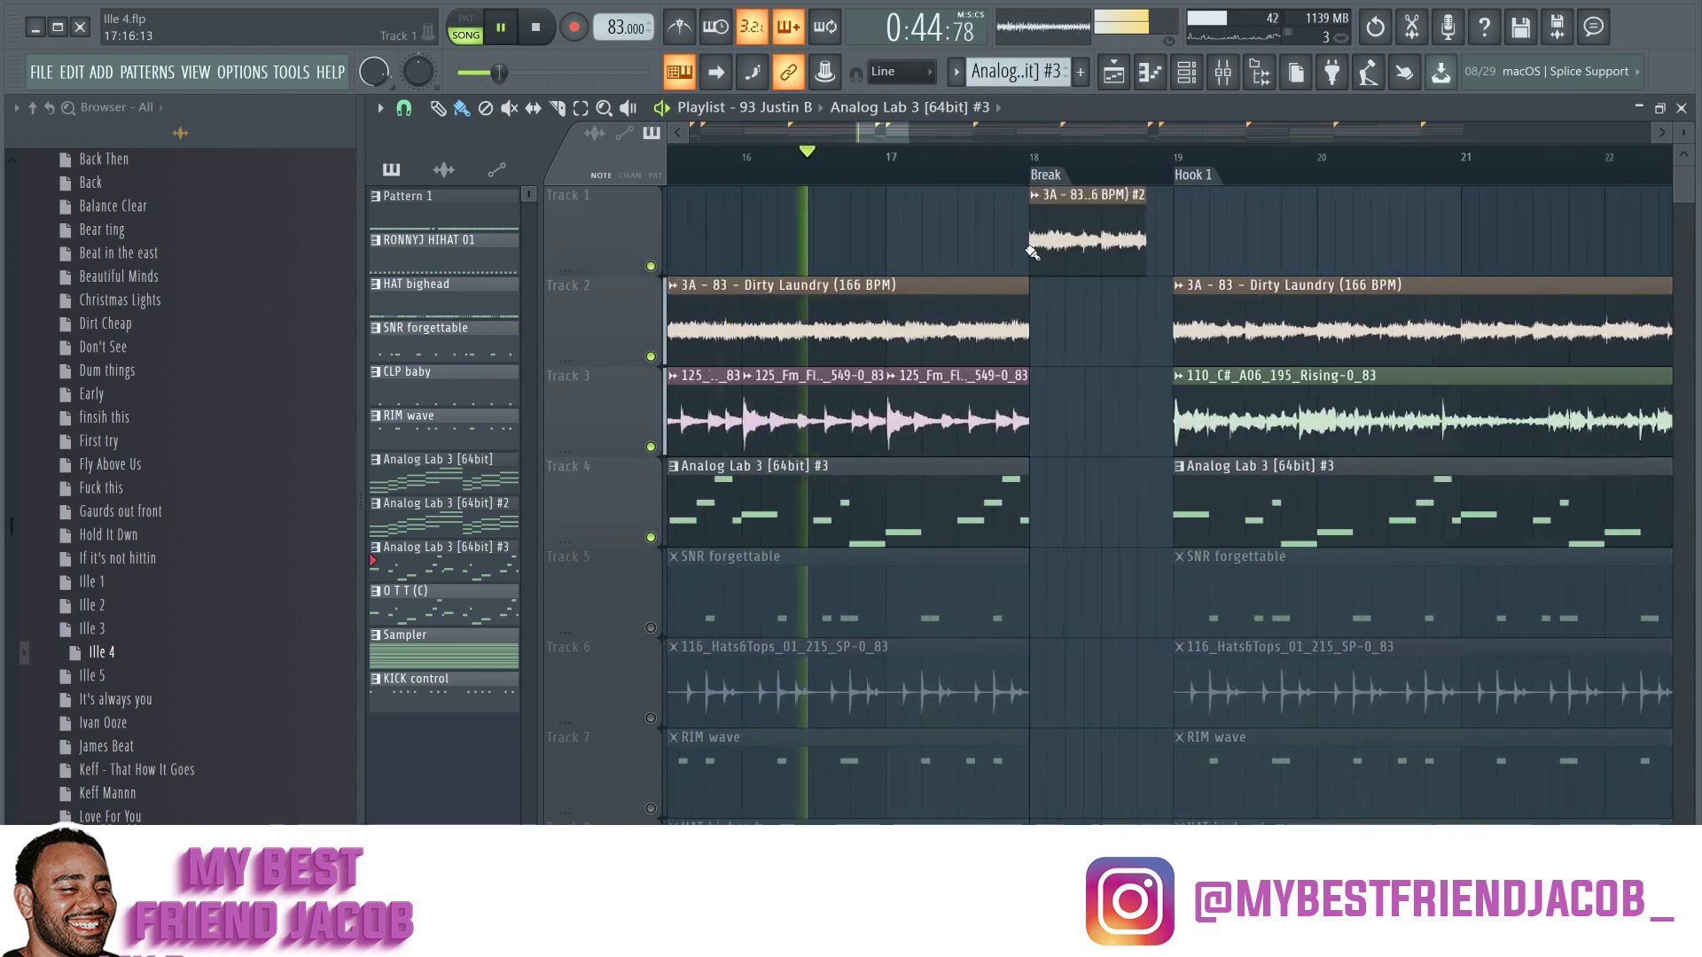
pyautogui.press('space')
pyautogui.click(1046, 173)
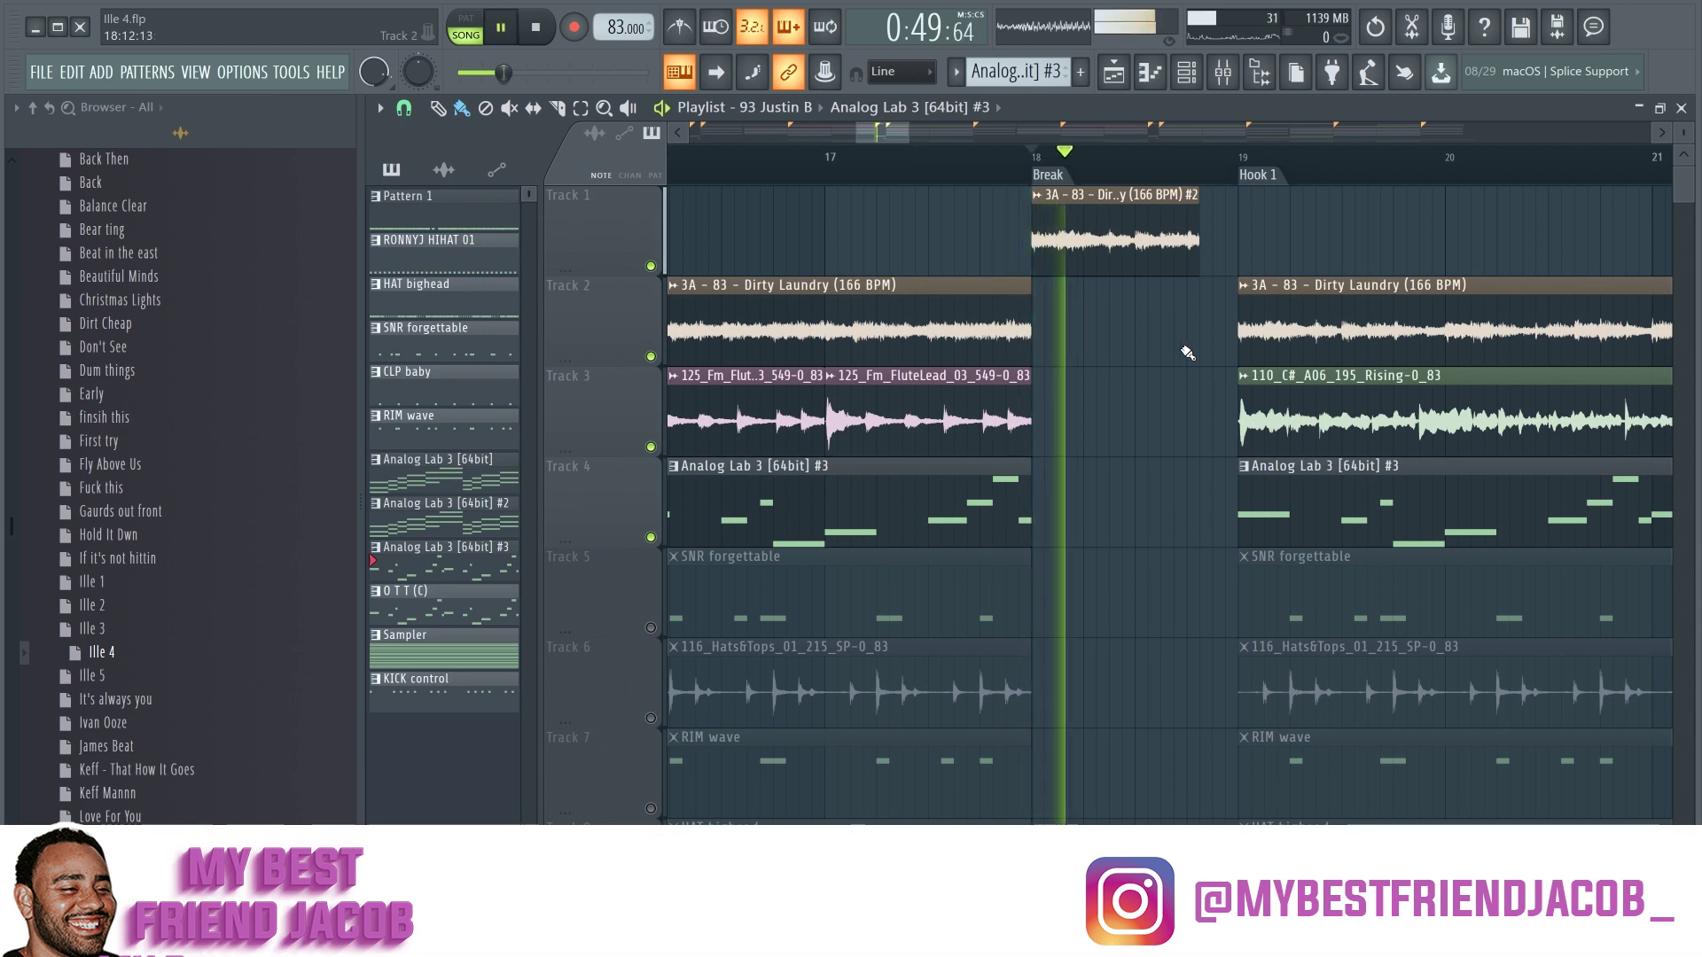
pyautogui.scroll(2, 1168, 348)
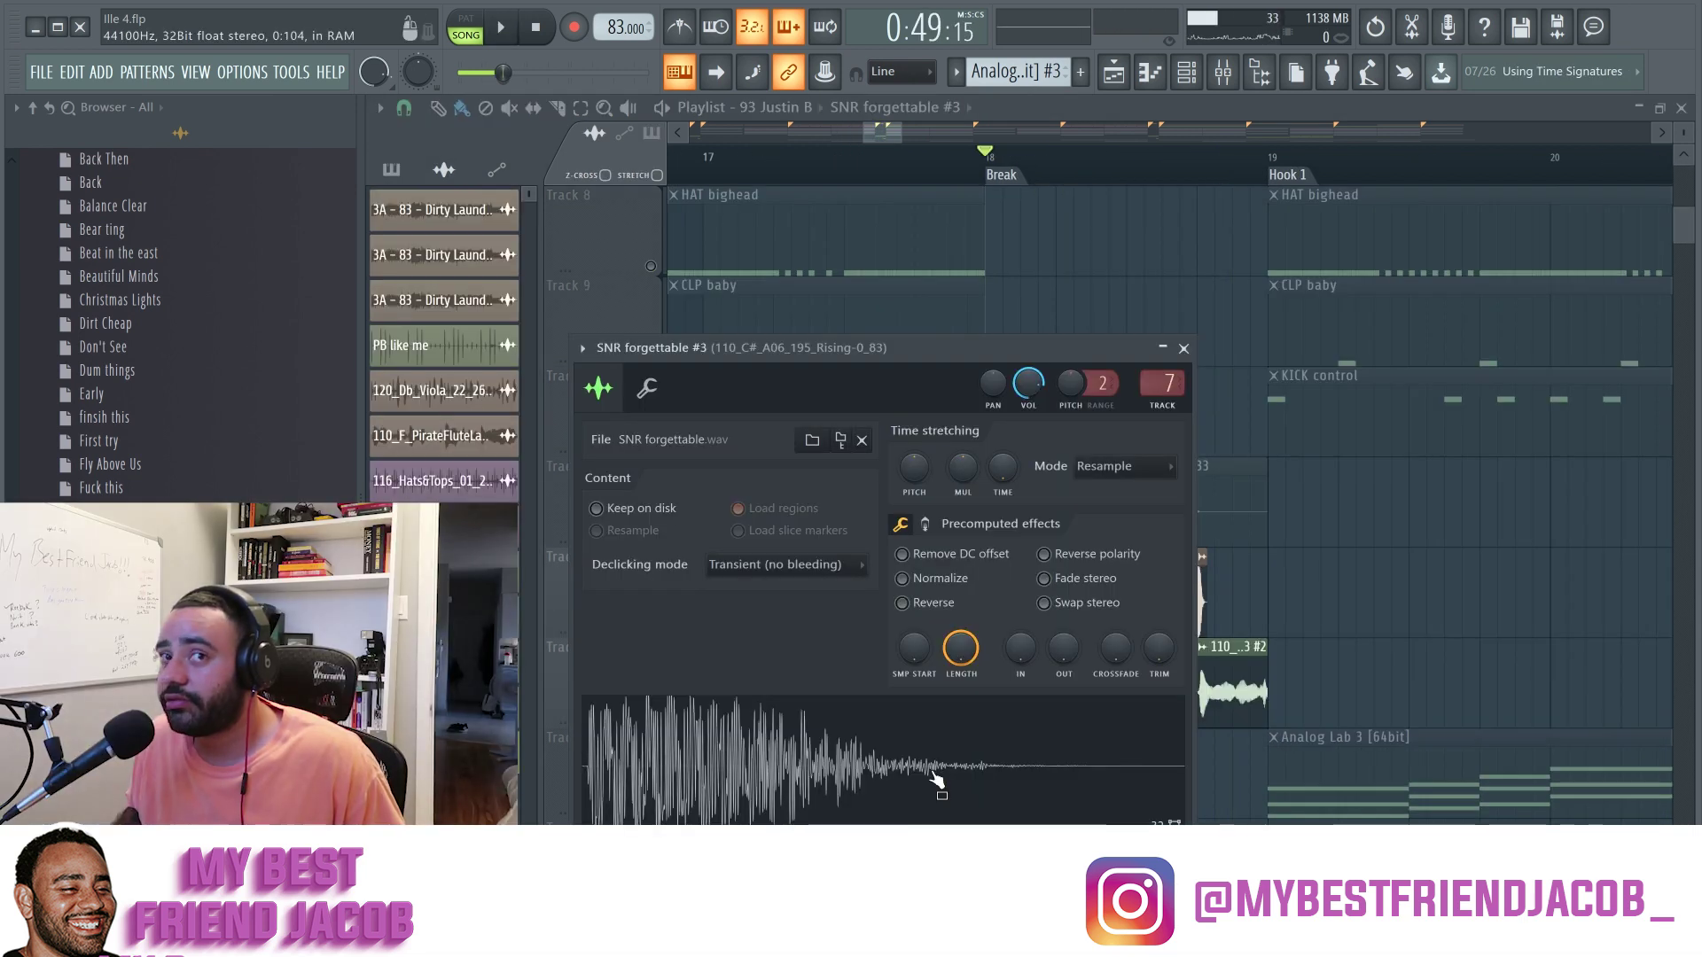
# Step: Preview the SNR forgettable #3 sample and inspect the Outer Space effect on its mixer track 7
pyautogui.click(935, 780)
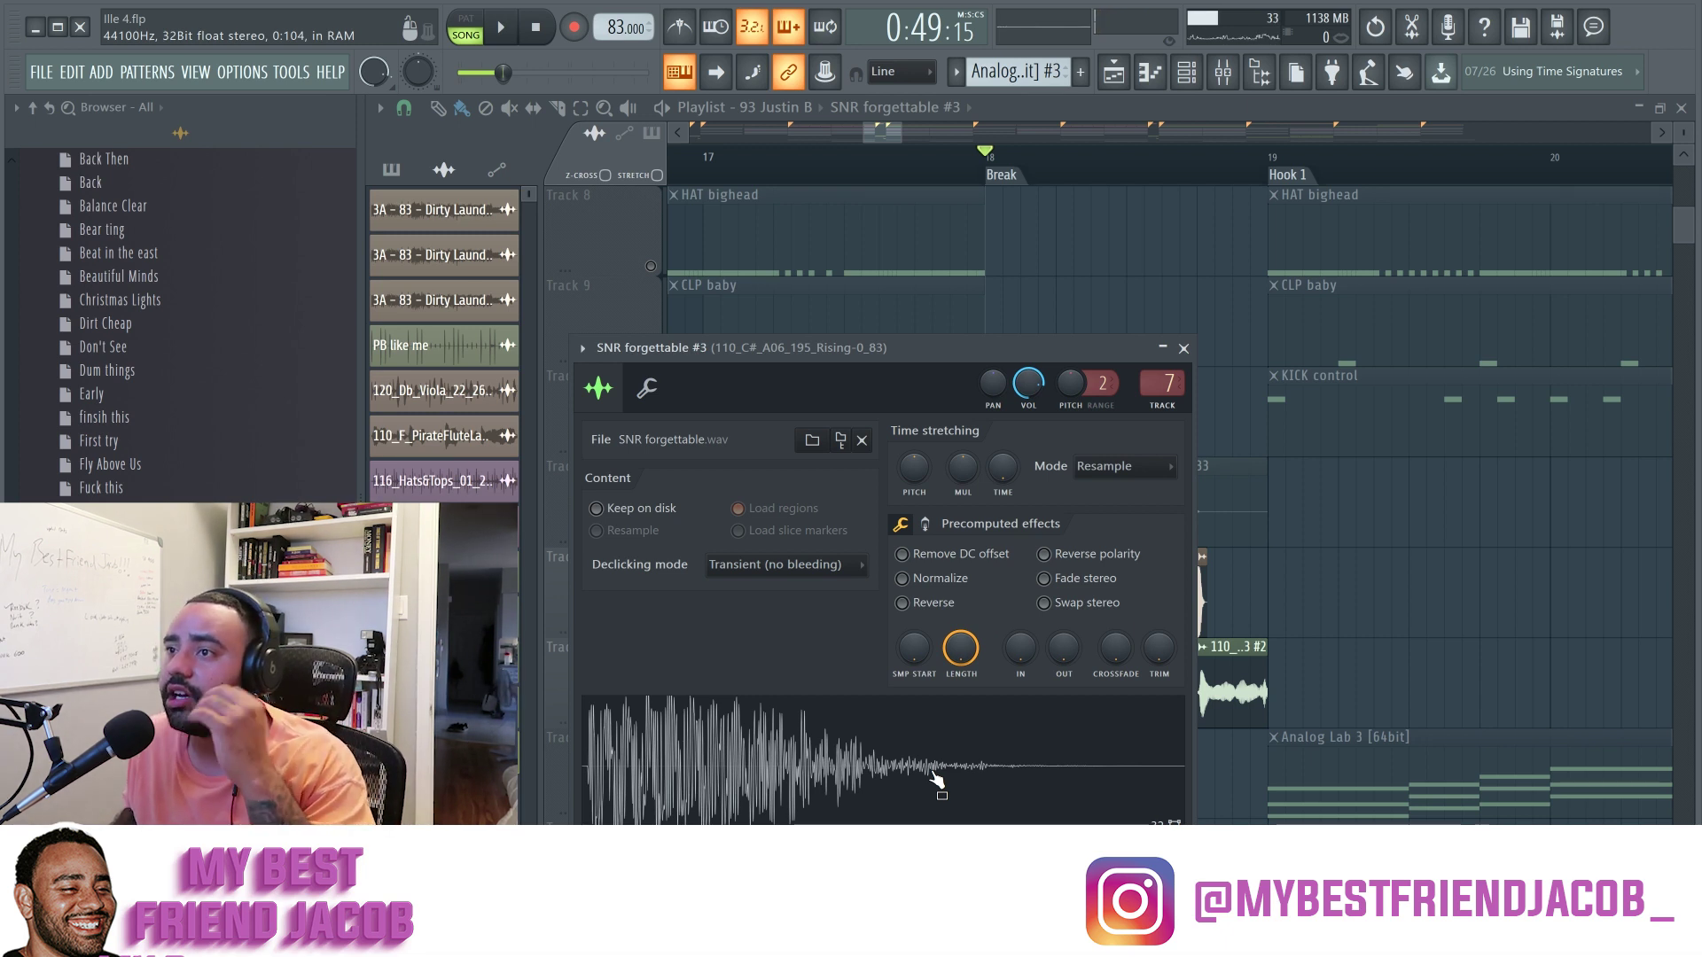
pyautogui.doubleClick(1157, 390)
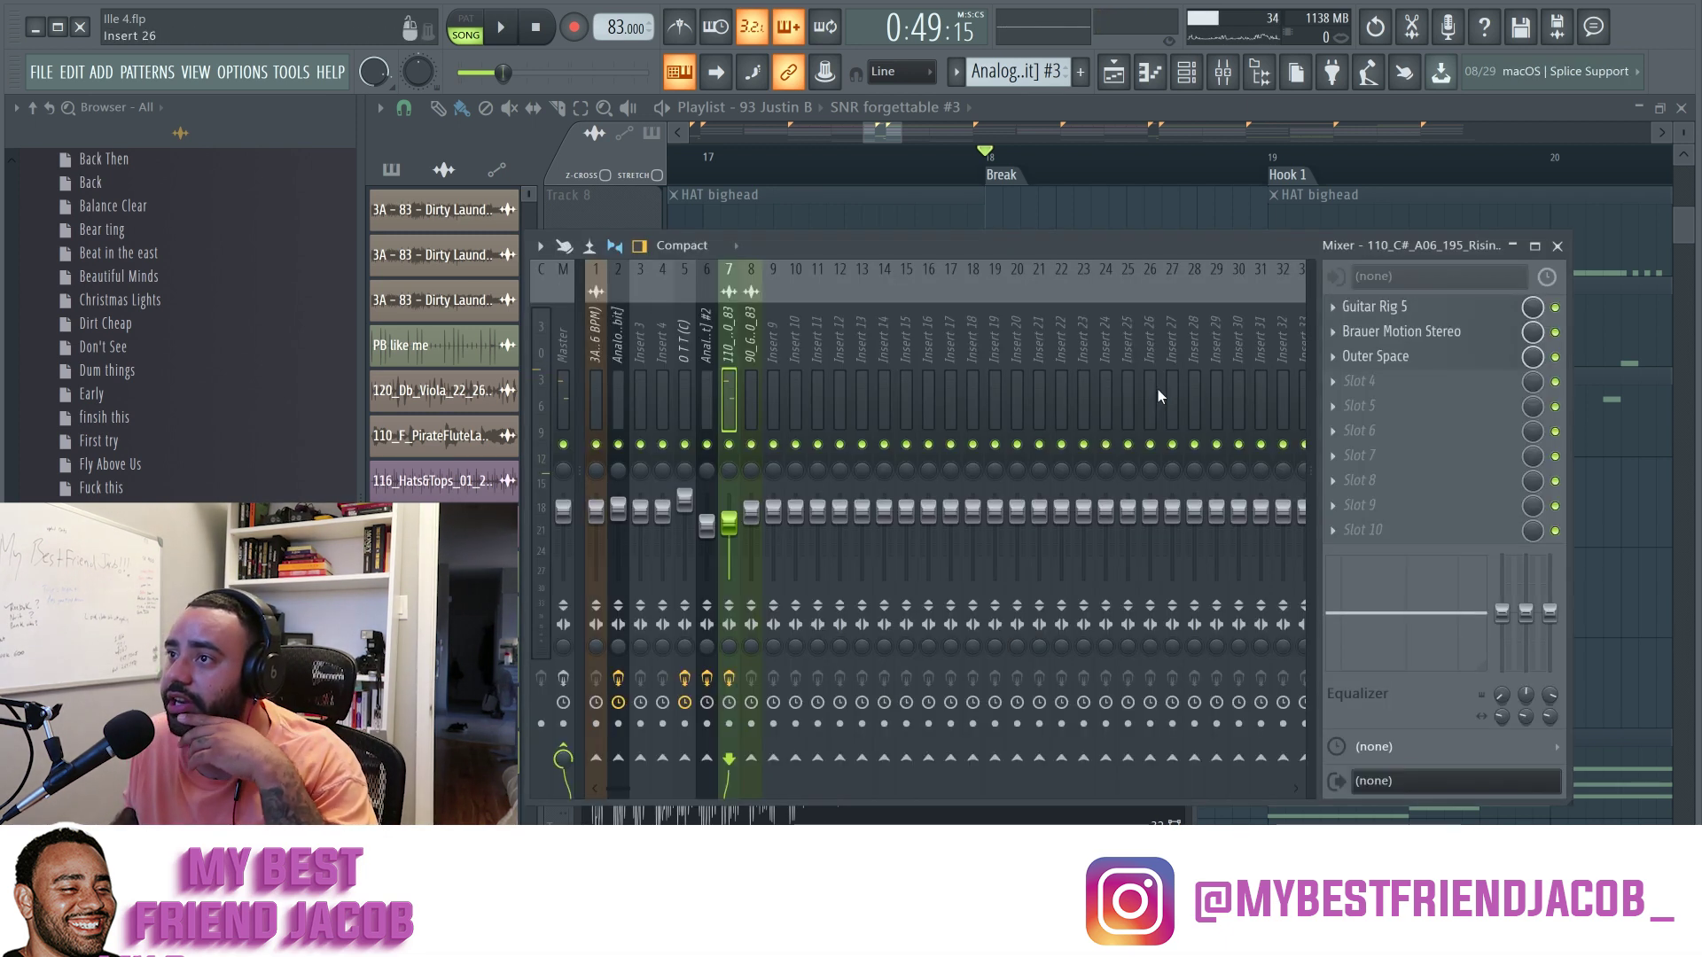
pyautogui.click(1410, 364)
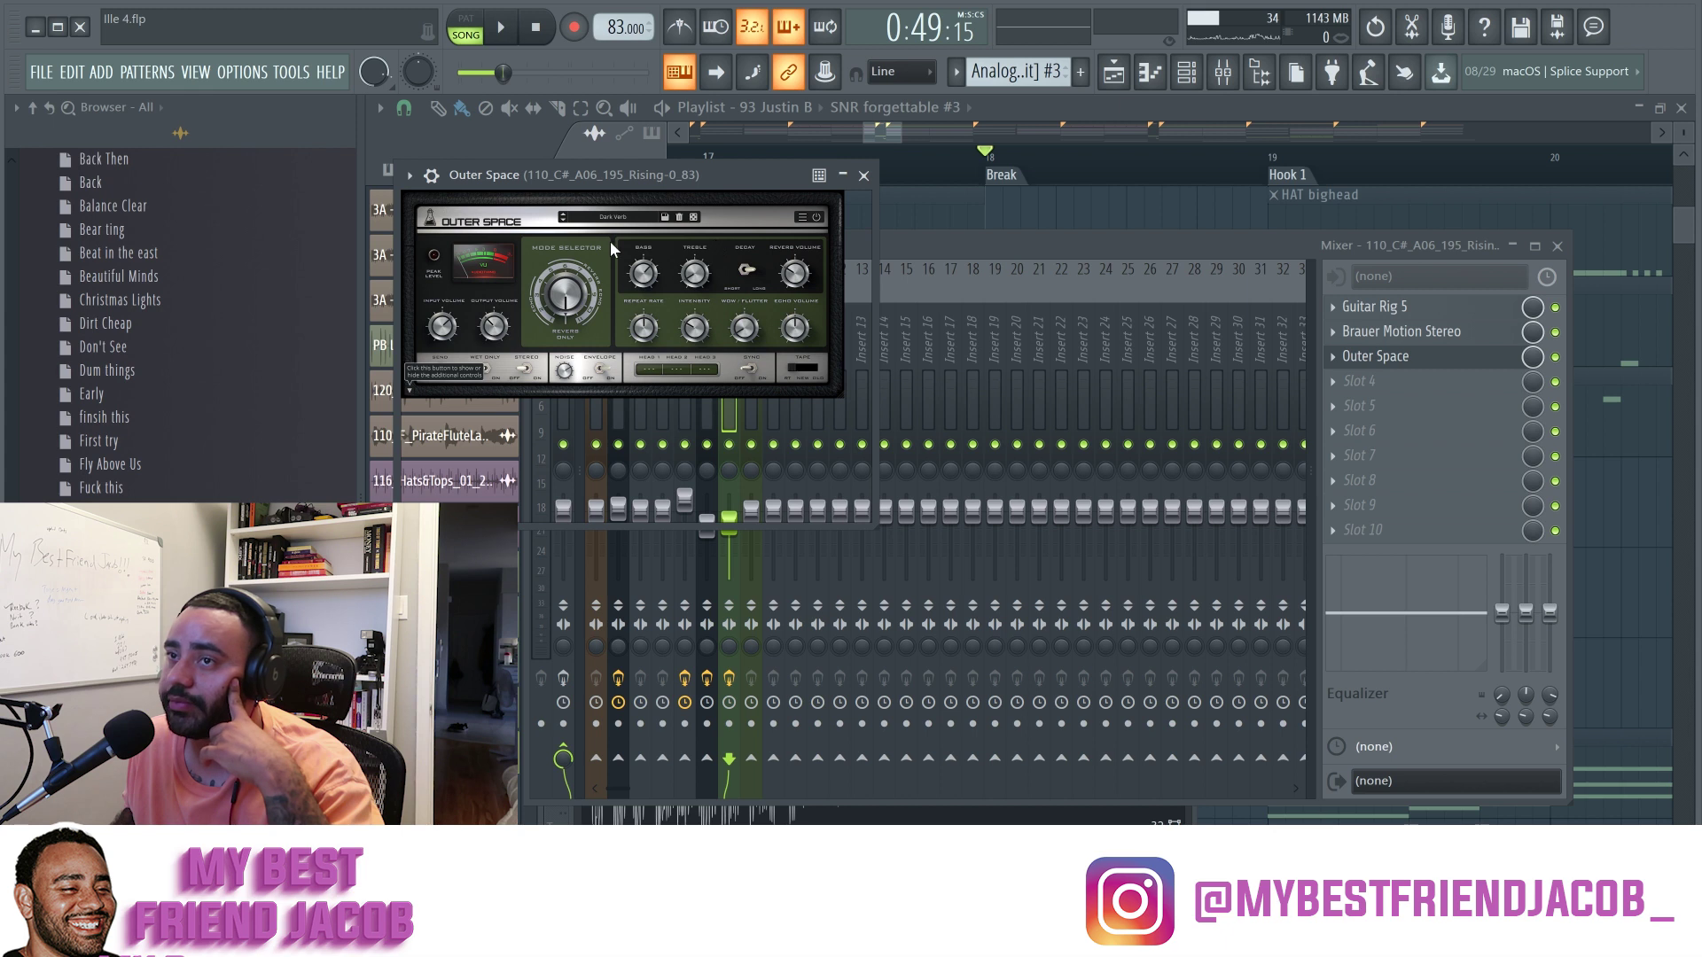
pyautogui.moveTo(684, 175); pyautogui.dragTo(888, 310)
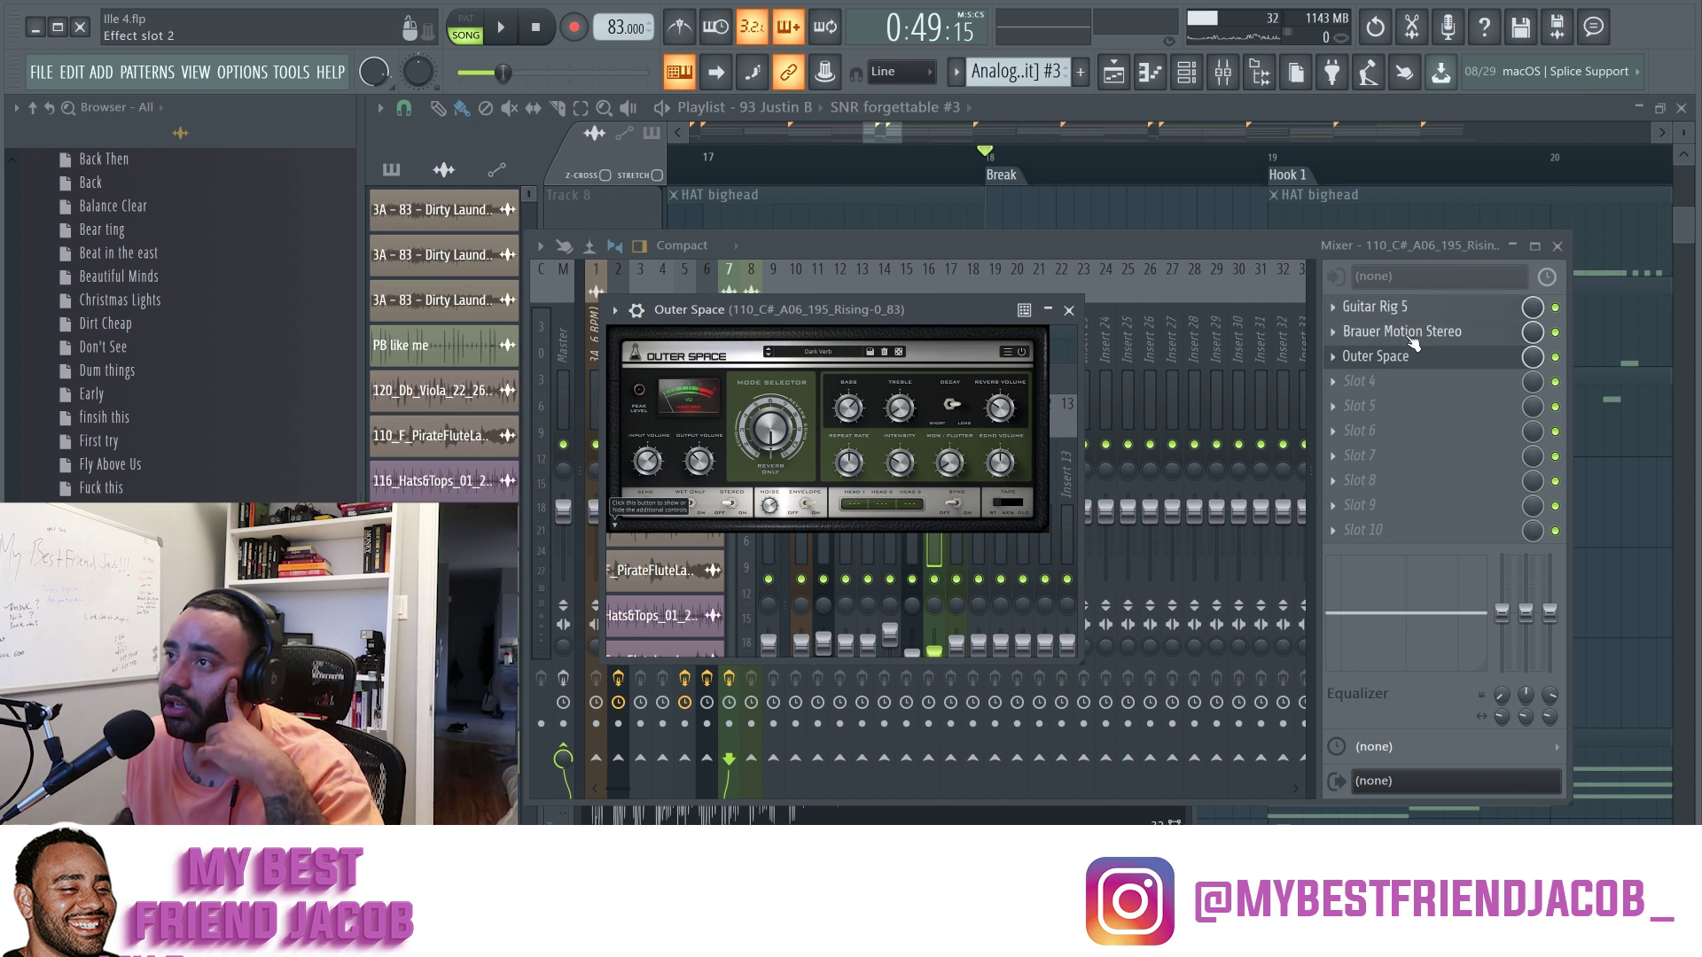
# Step: Bypass mixer track 7's effects and compare the dry SNR forgettable #3 sample with the sound through Guitar Rig 5 only
pyautogui.click(1556, 359)
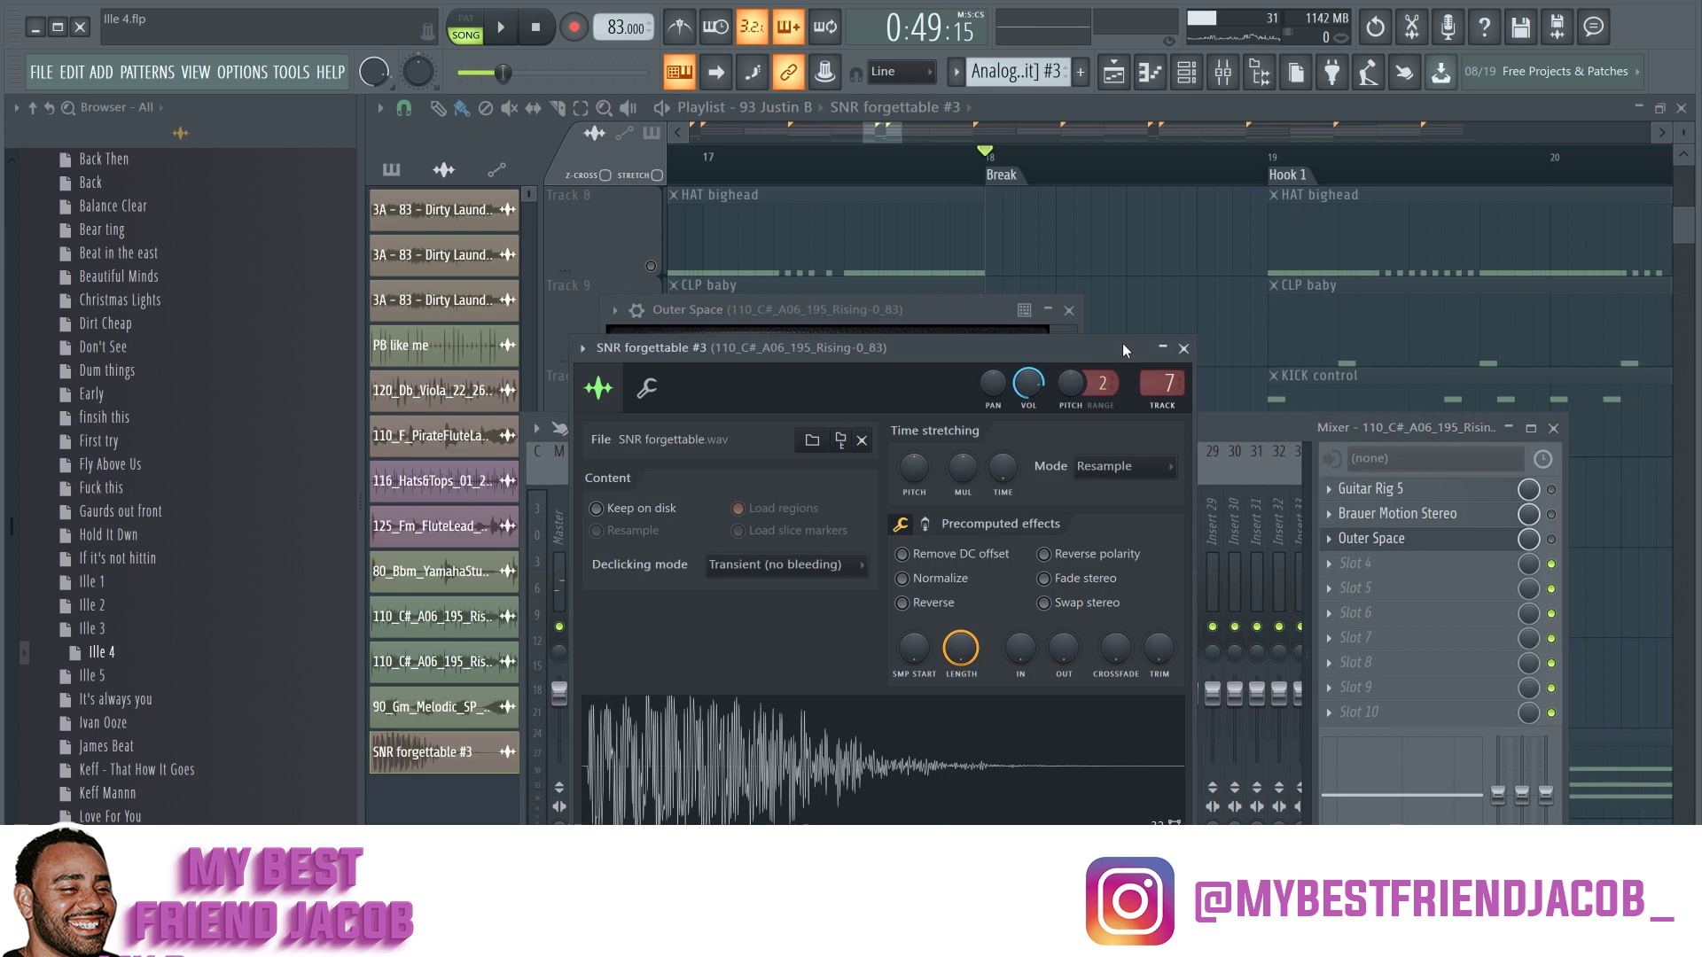
pyautogui.moveTo(1122, 391); pyautogui.dragTo(1209, 164)
pyautogui.click(986, 585)
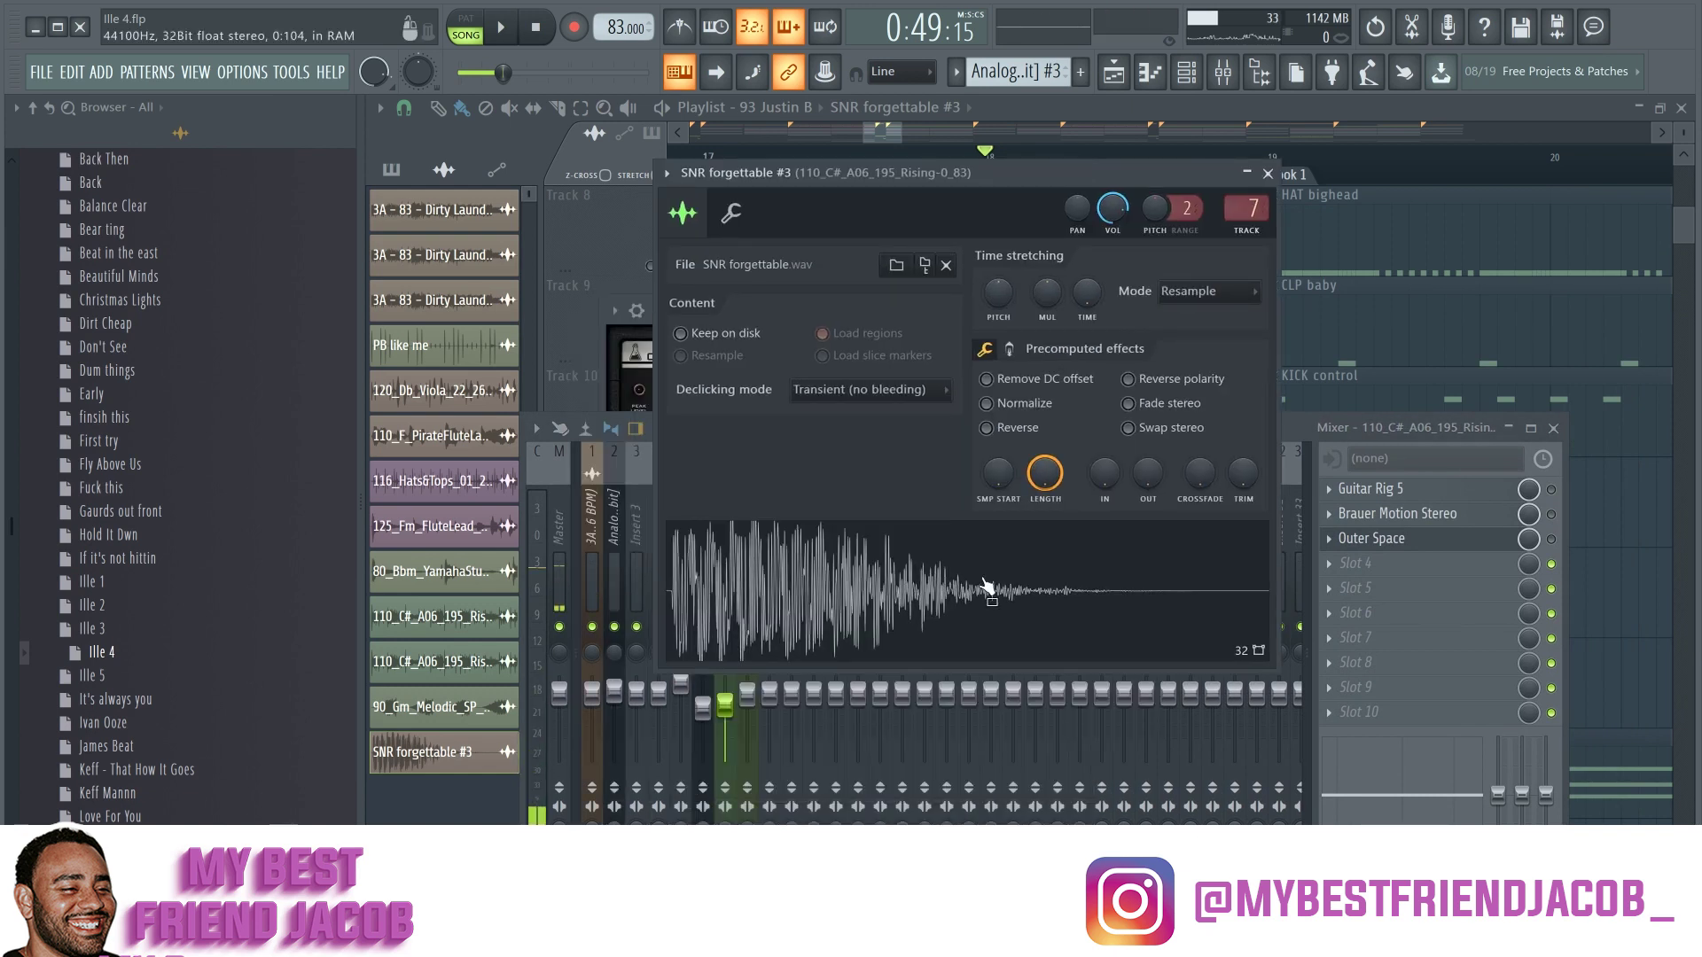
pyautogui.click(1552, 512)
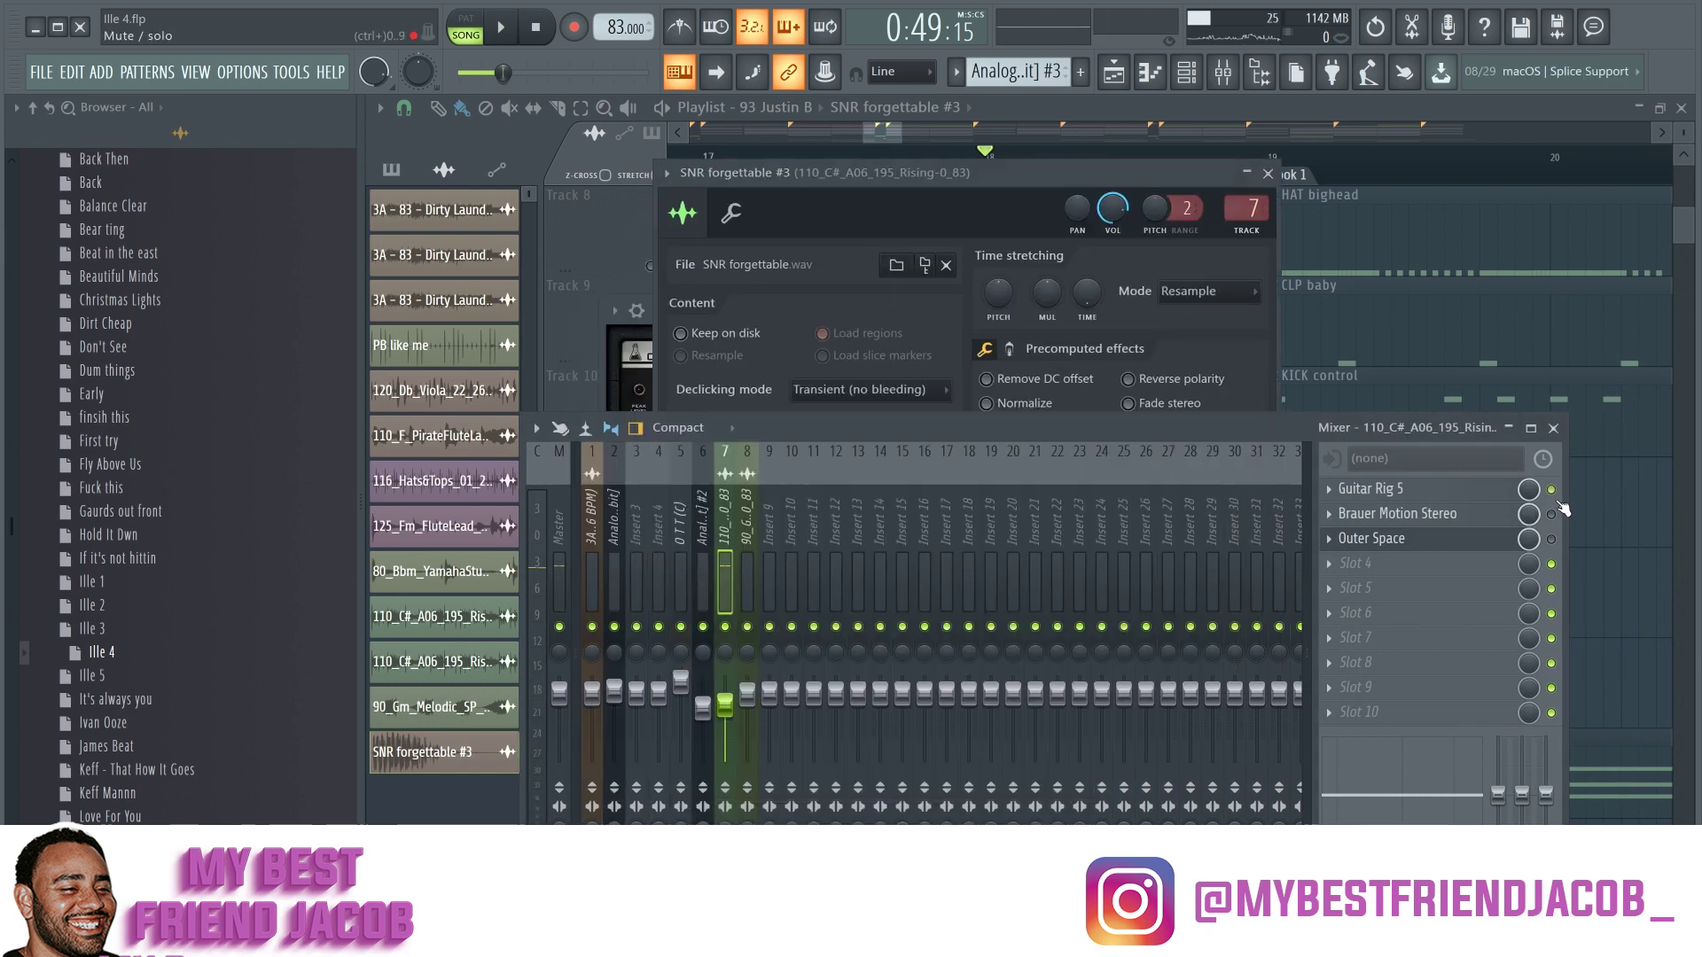
pyautogui.click(1091, 264)
pyautogui.click(968, 640)
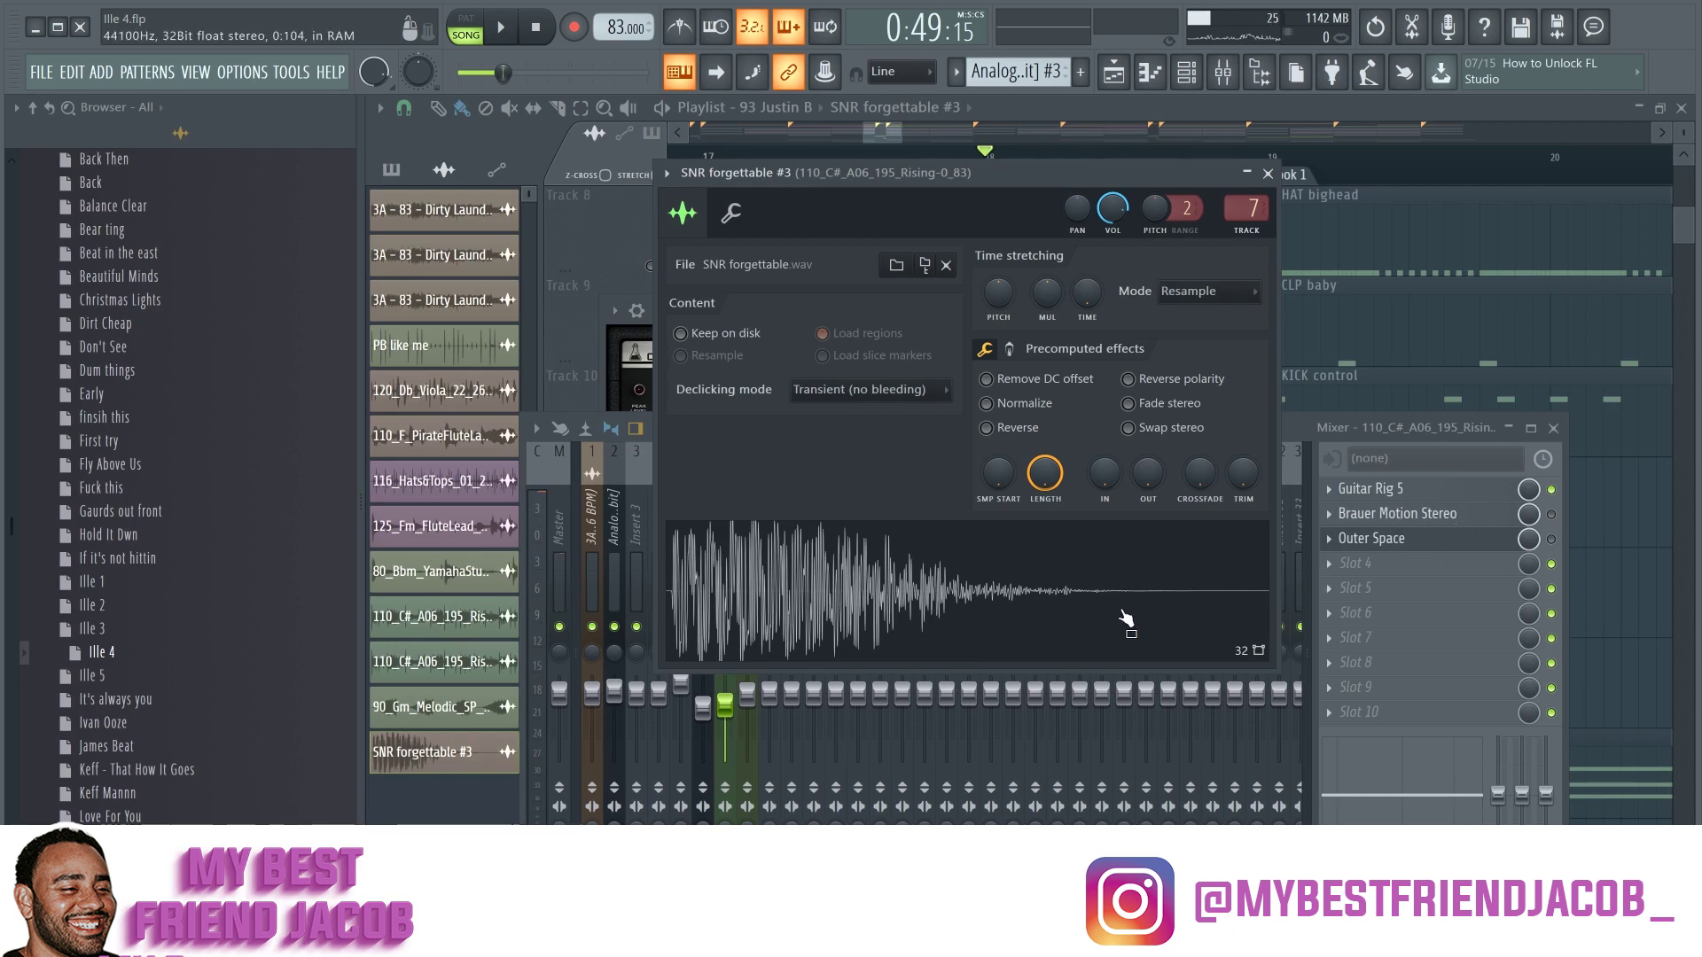
# Step: Re-enable Brauer Motion Stereo, inspect it while previewing the snare, and re-enable Outer Space on mixer track 7
pyautogui.click(1460, 536)
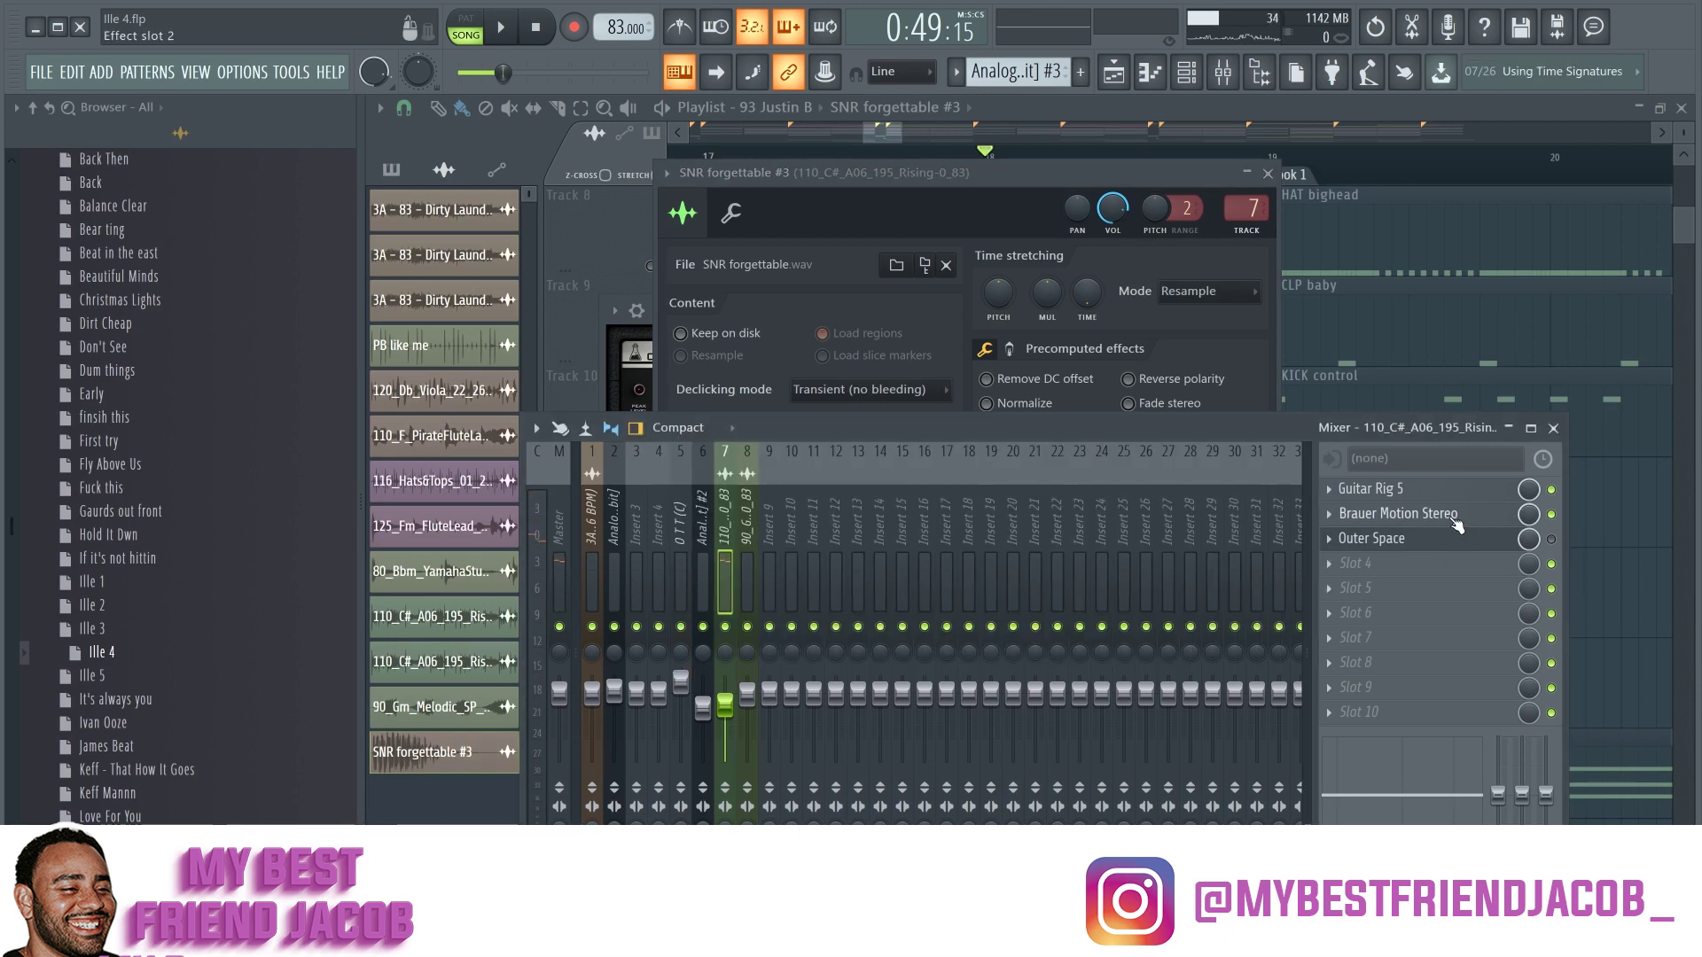
pyautogui.click(1454, 521)
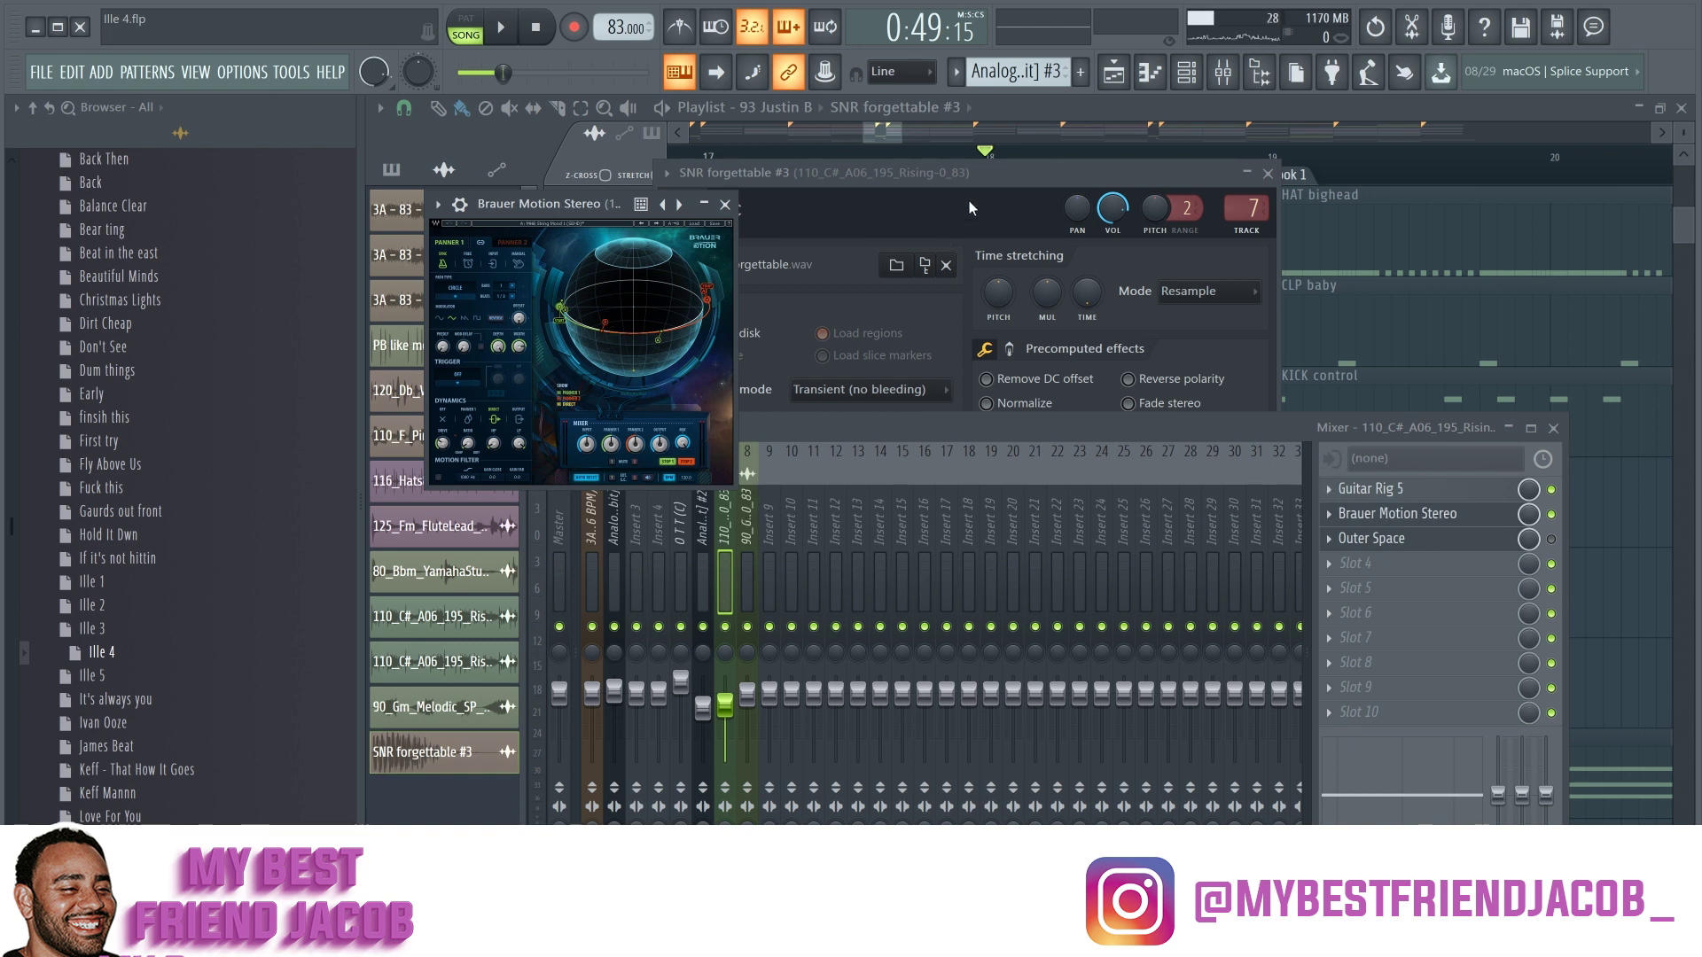
pyautogui.click(980, 178)
pyautogui.click(960, 599)
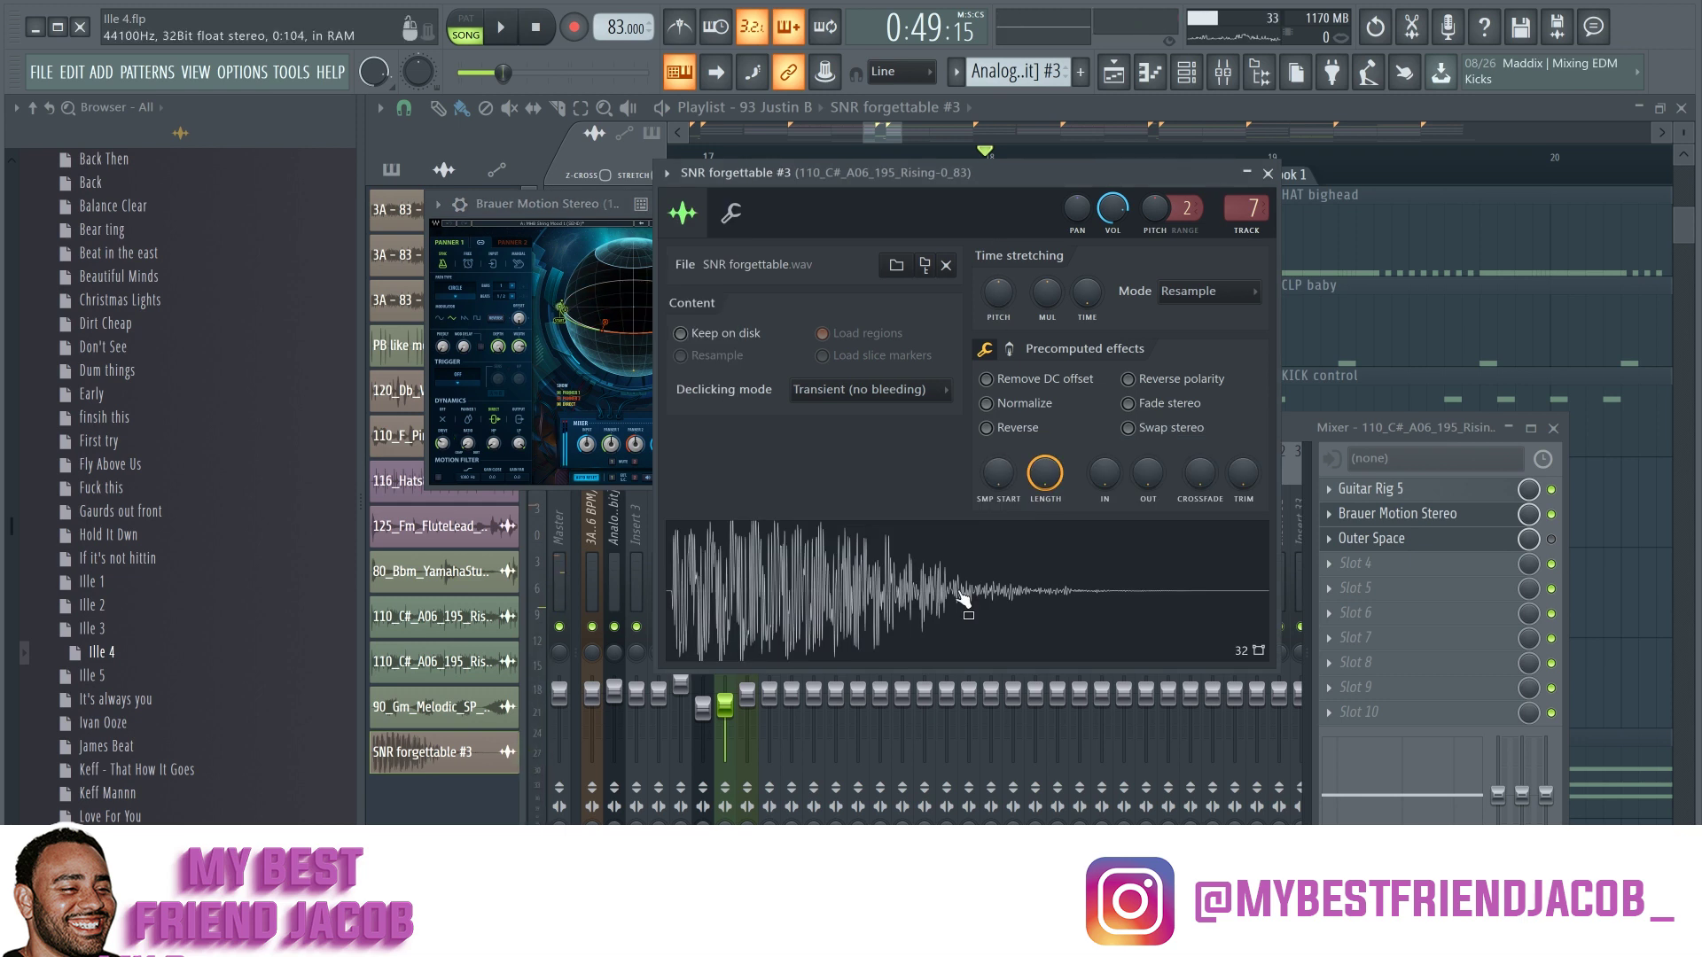
pyautogui.click(1553, 552)
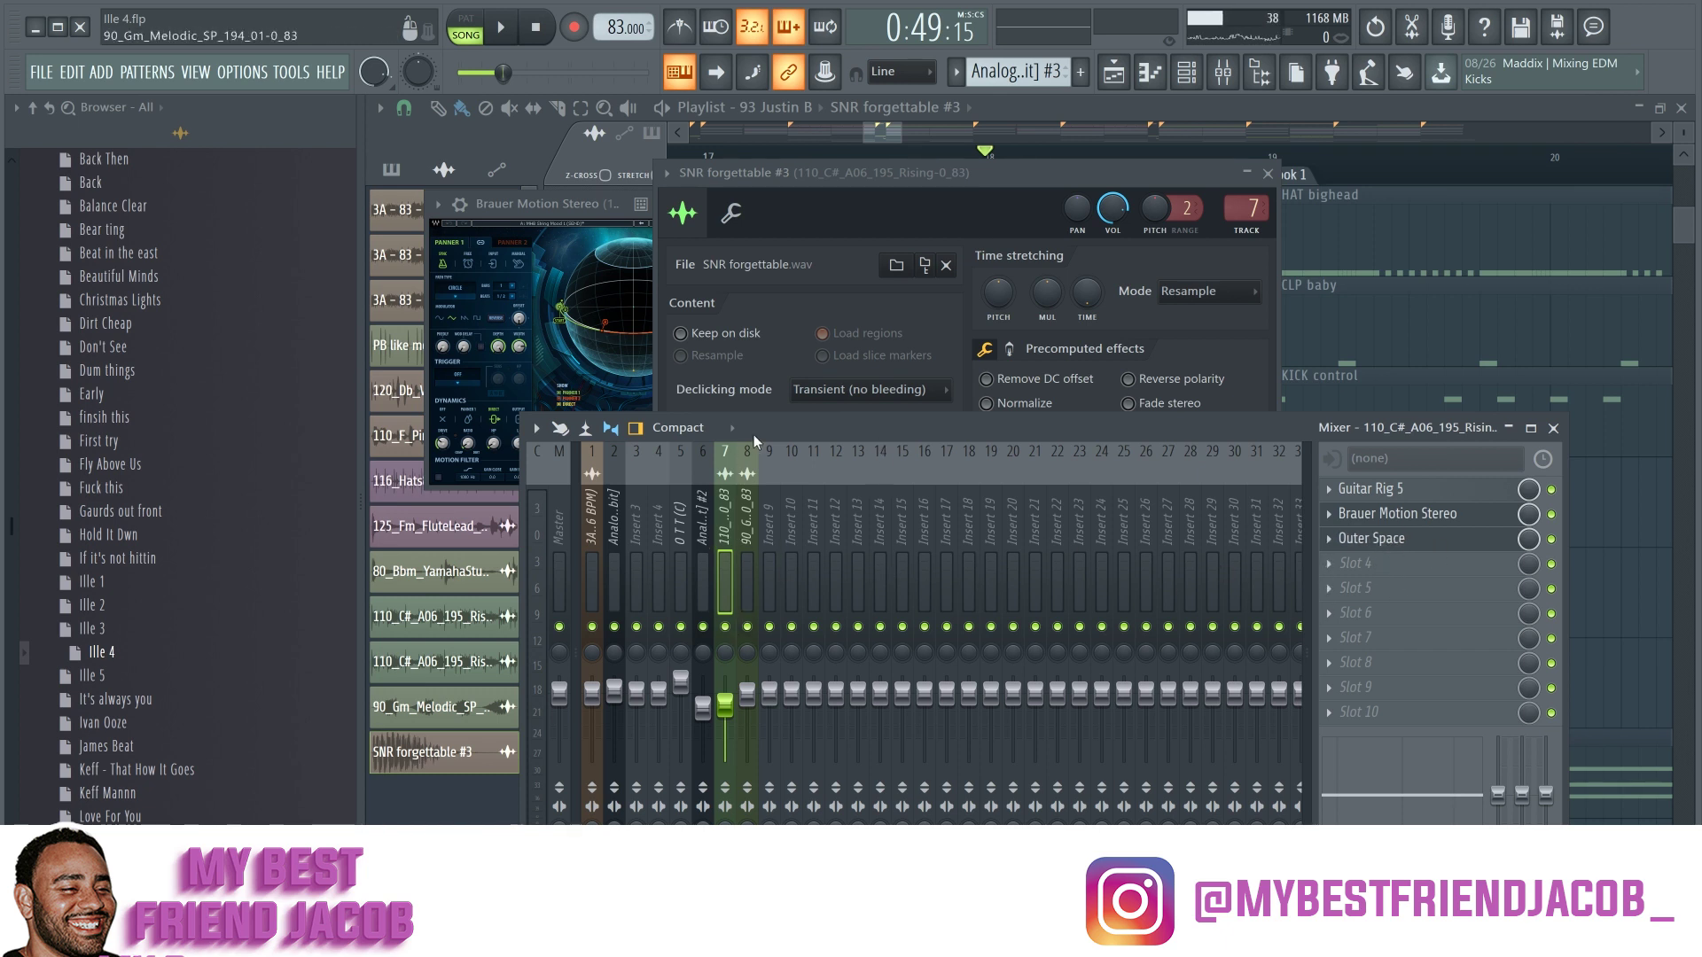
pyautogui.moveTo(779, 424); pyautogui.dragTo(784, 395)
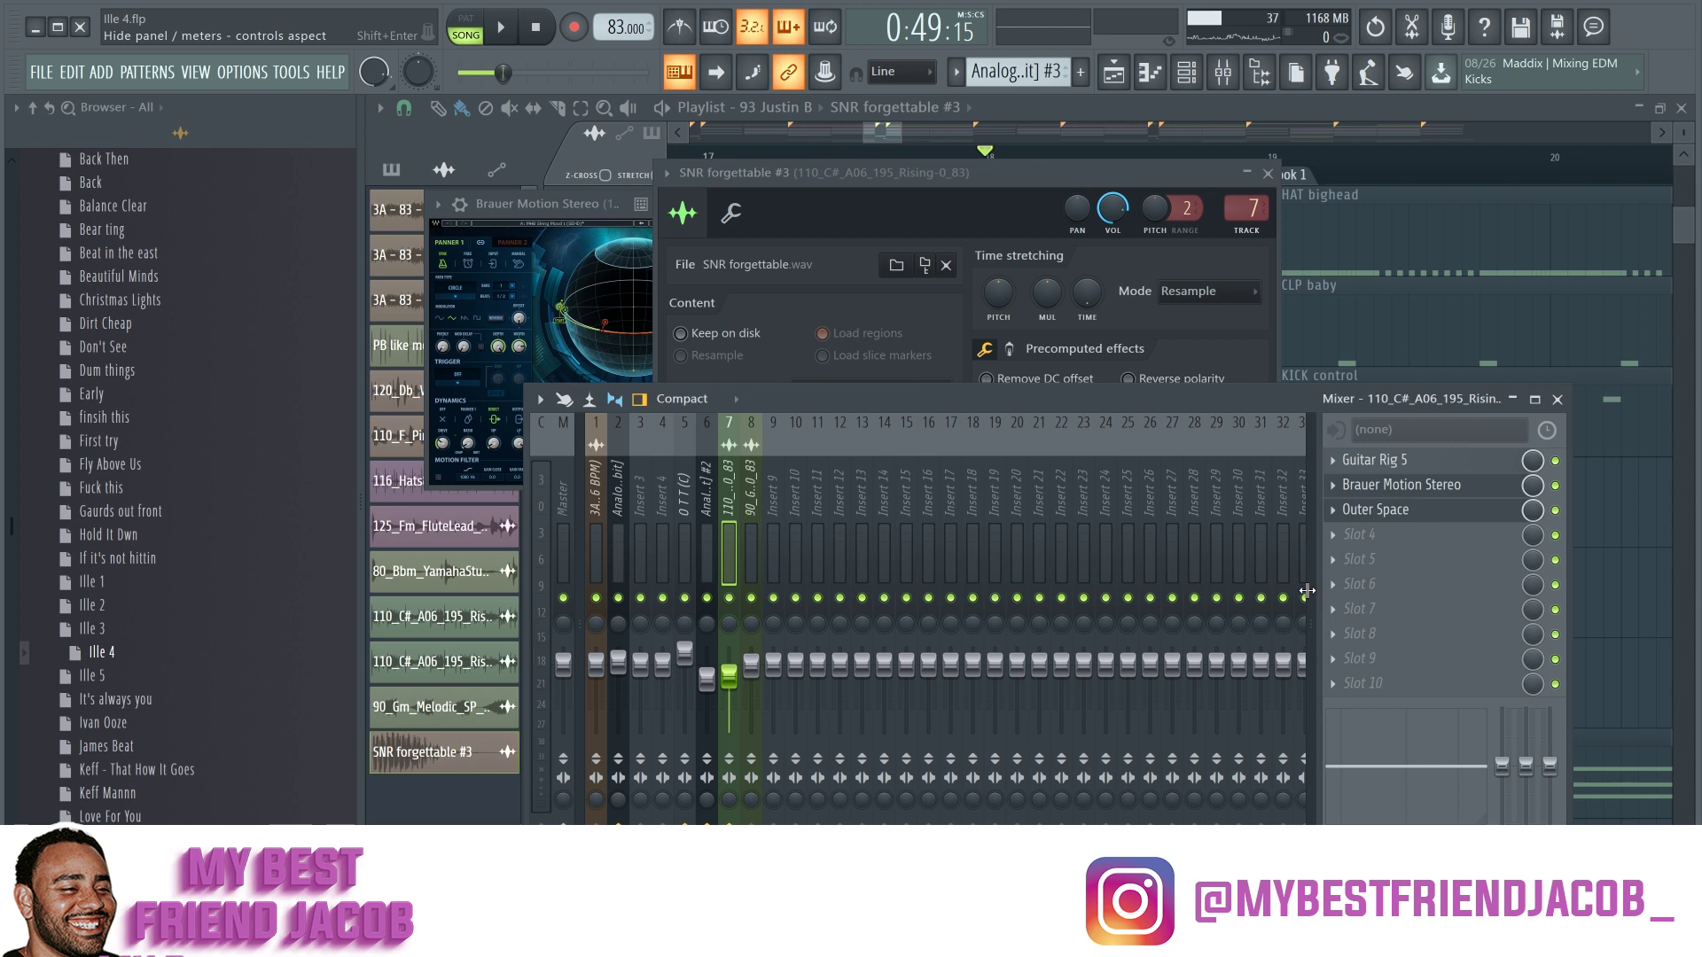
# Step: Return to the Playlist and play the SNR forgettable #3 and Rising #2 clips together from 18:13, before Hook 1
pyautogui.click(1097, 249)
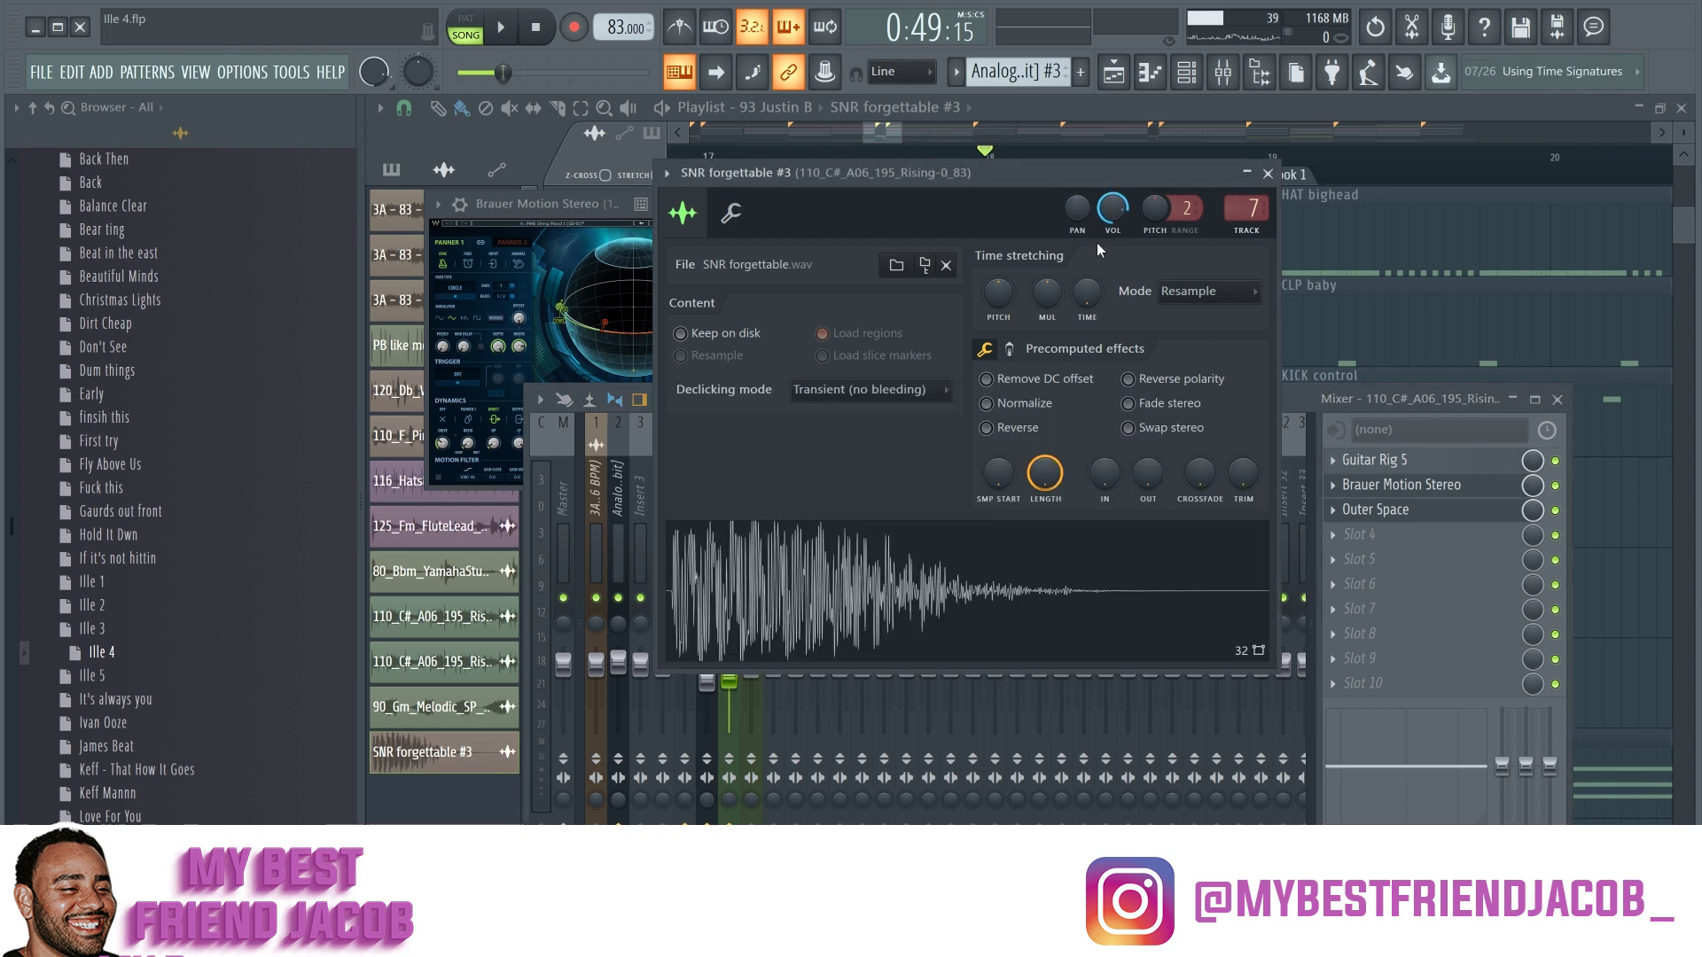
pyautogui.click(1113, 110)
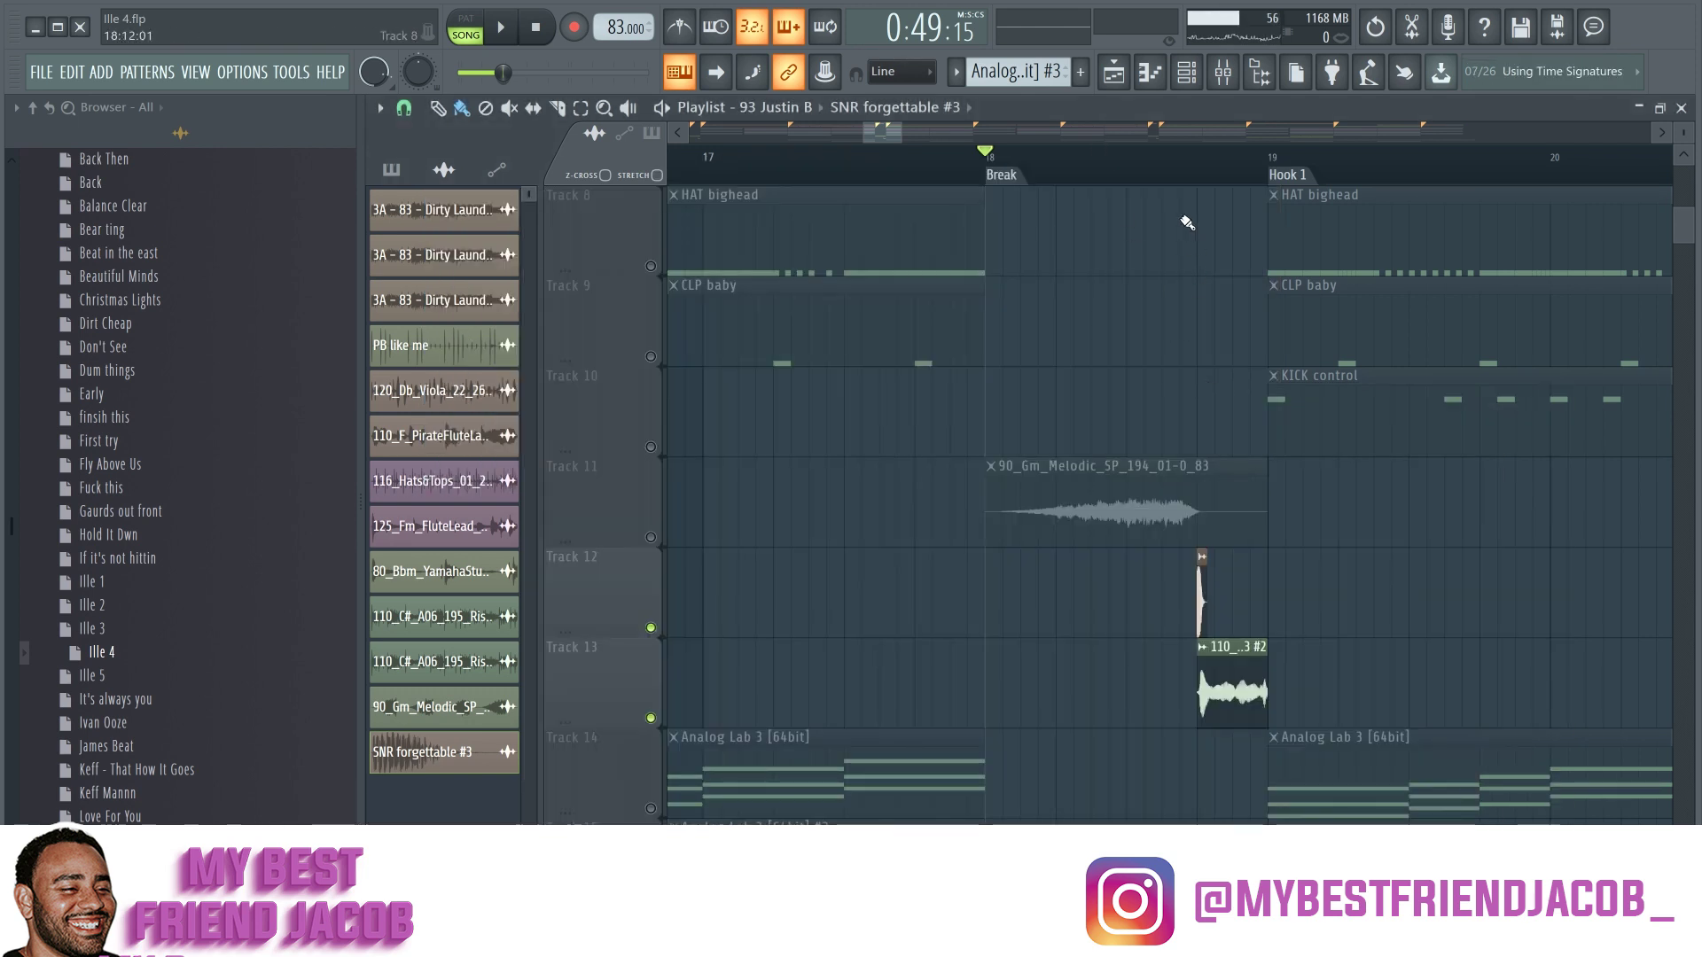
pyautogui.scroll(3, 1175, 509)
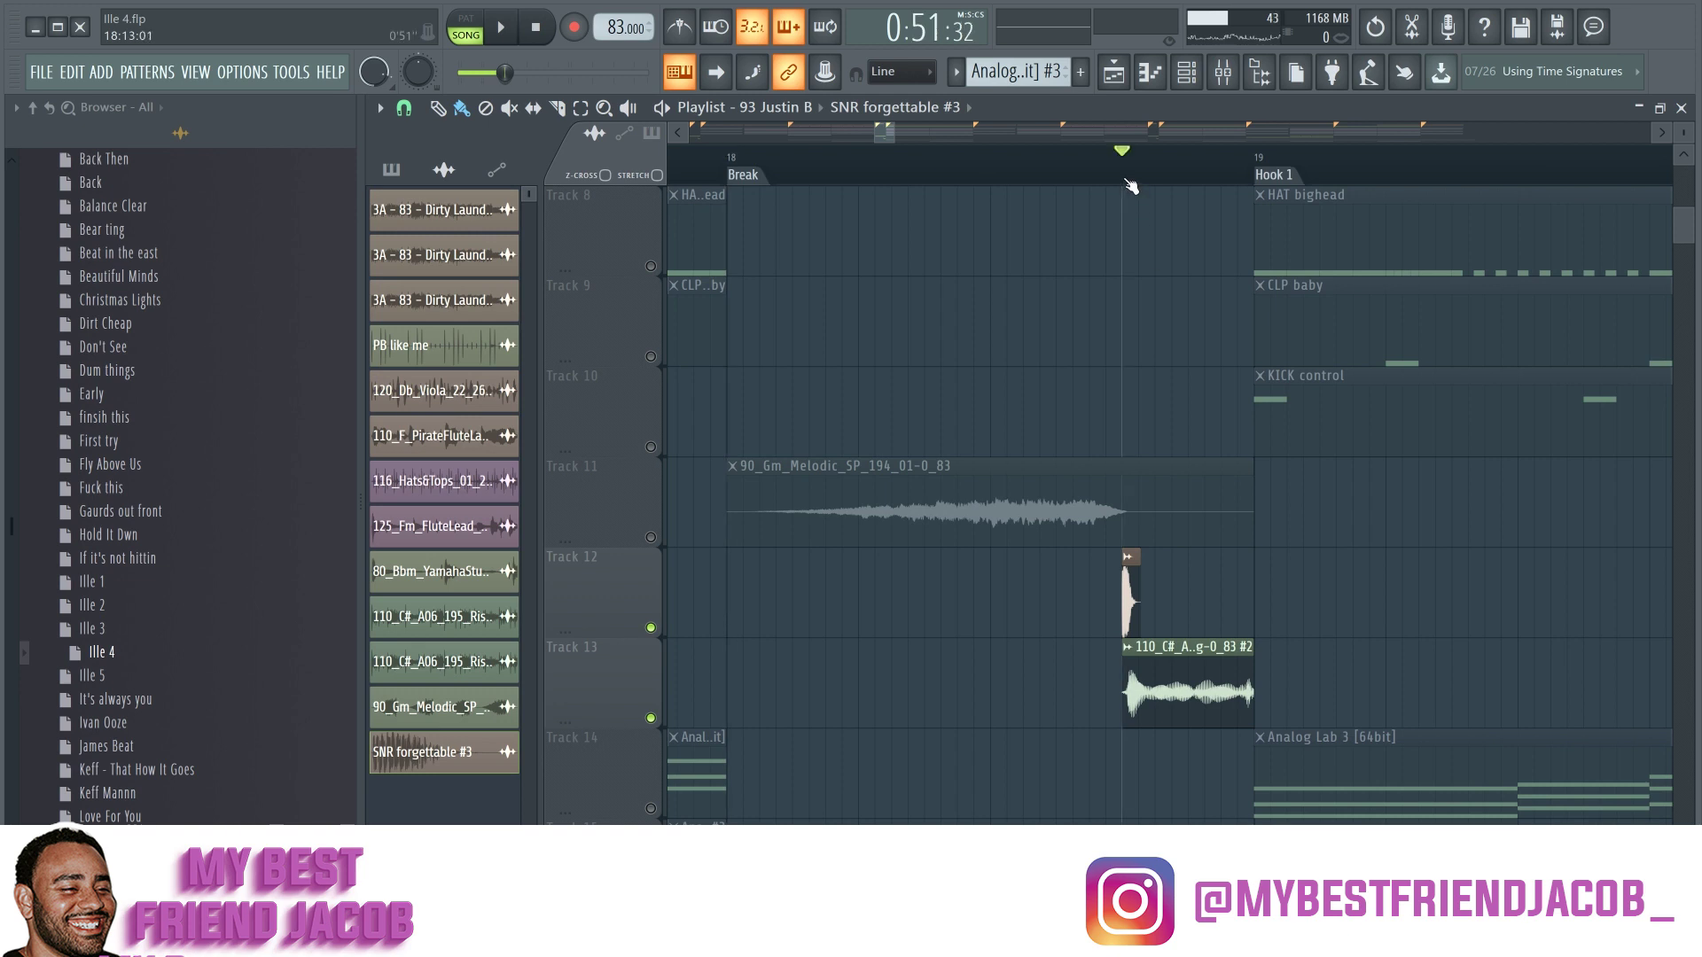
pyautogui.scroll(3, 1175, 513)
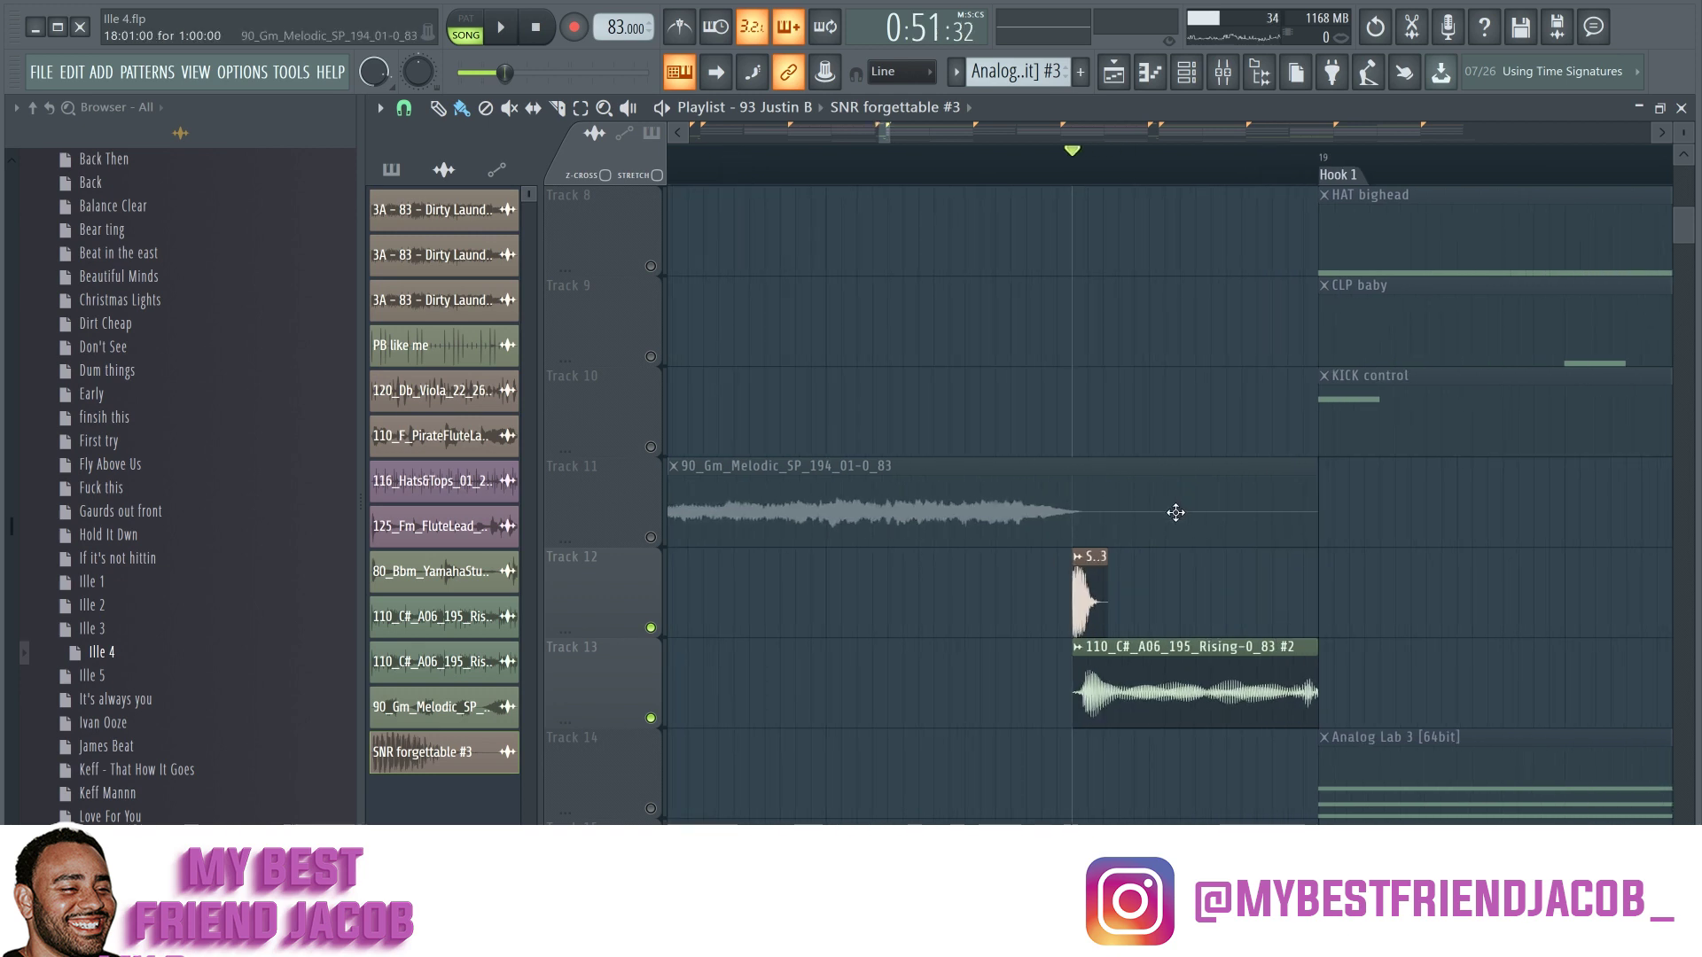
pyautogui.press('space')
pyautogui.press('space')
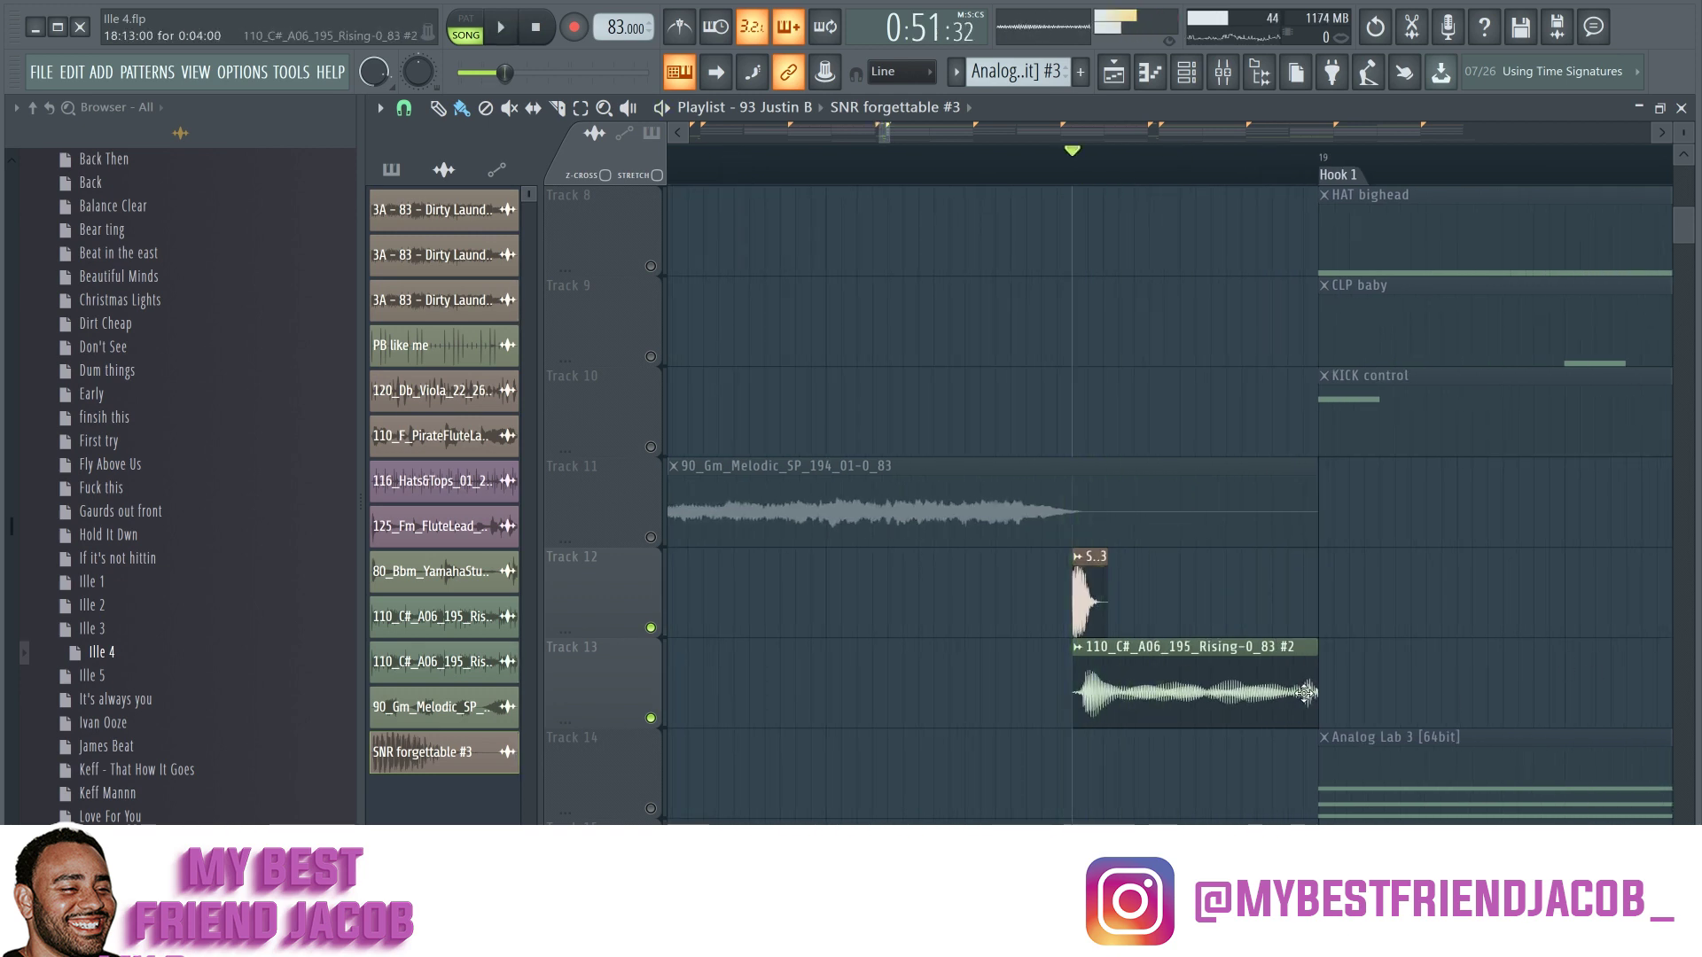
# Step: Open the Rising #2 clip's channel settings, check the effects on its mixer track 7, and return to the Playlist
pyautogui.doubleClick(1228, 693)
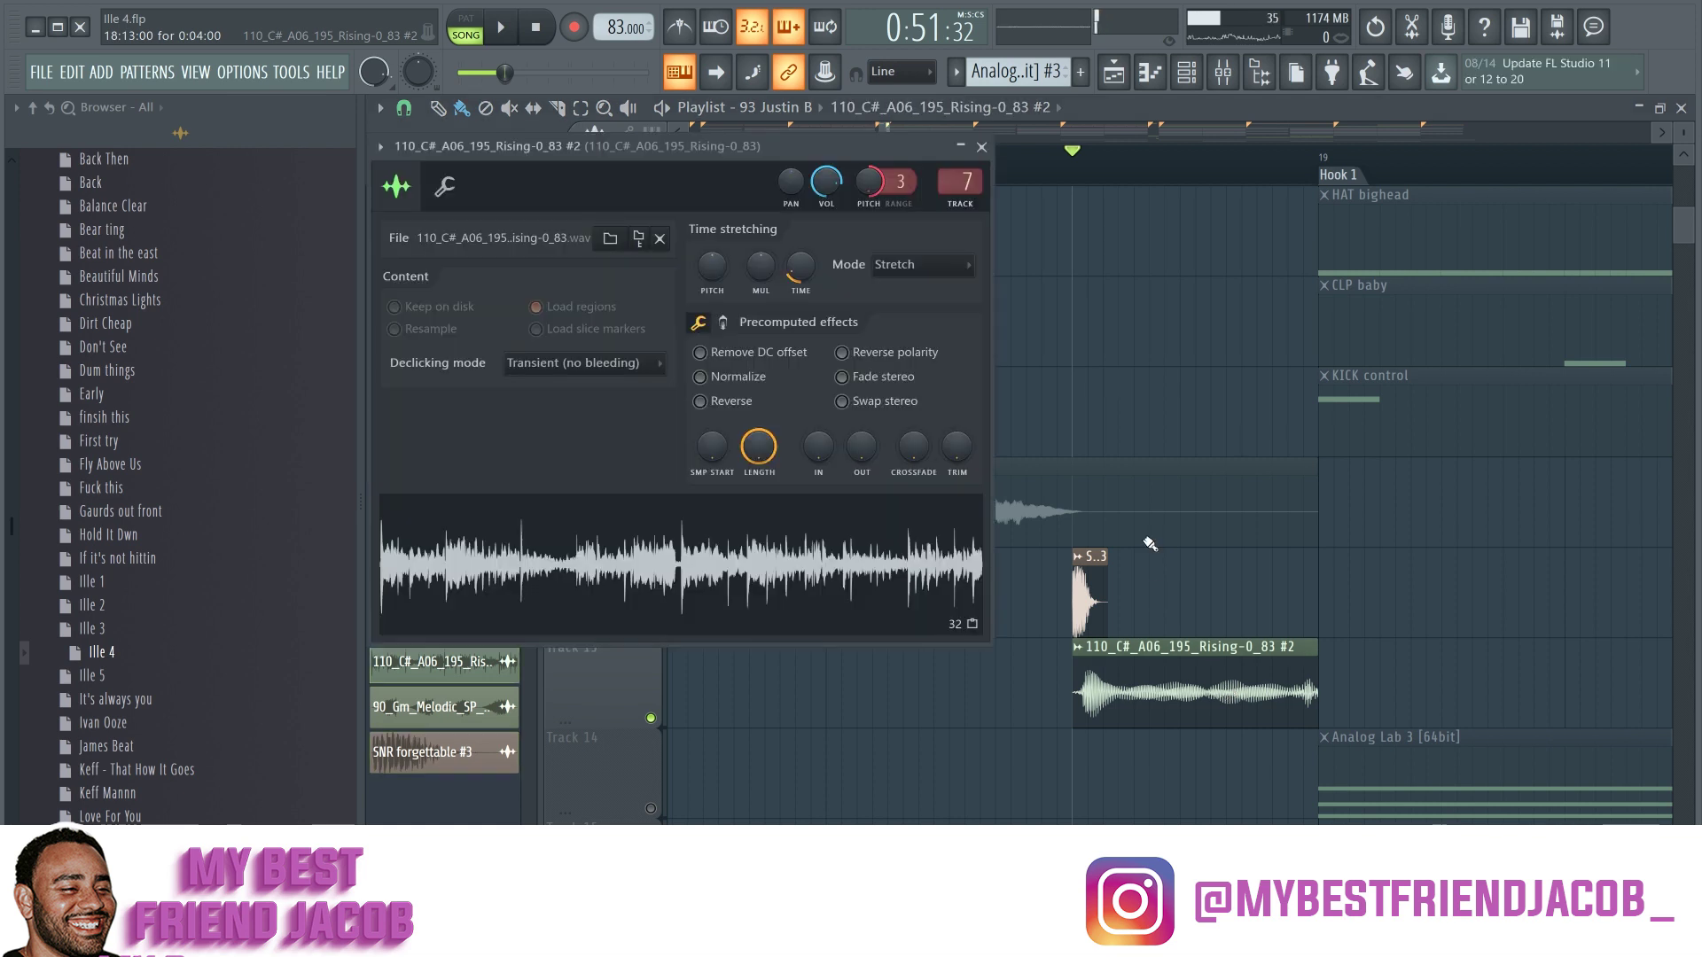
pyautogui.click(964, 184)
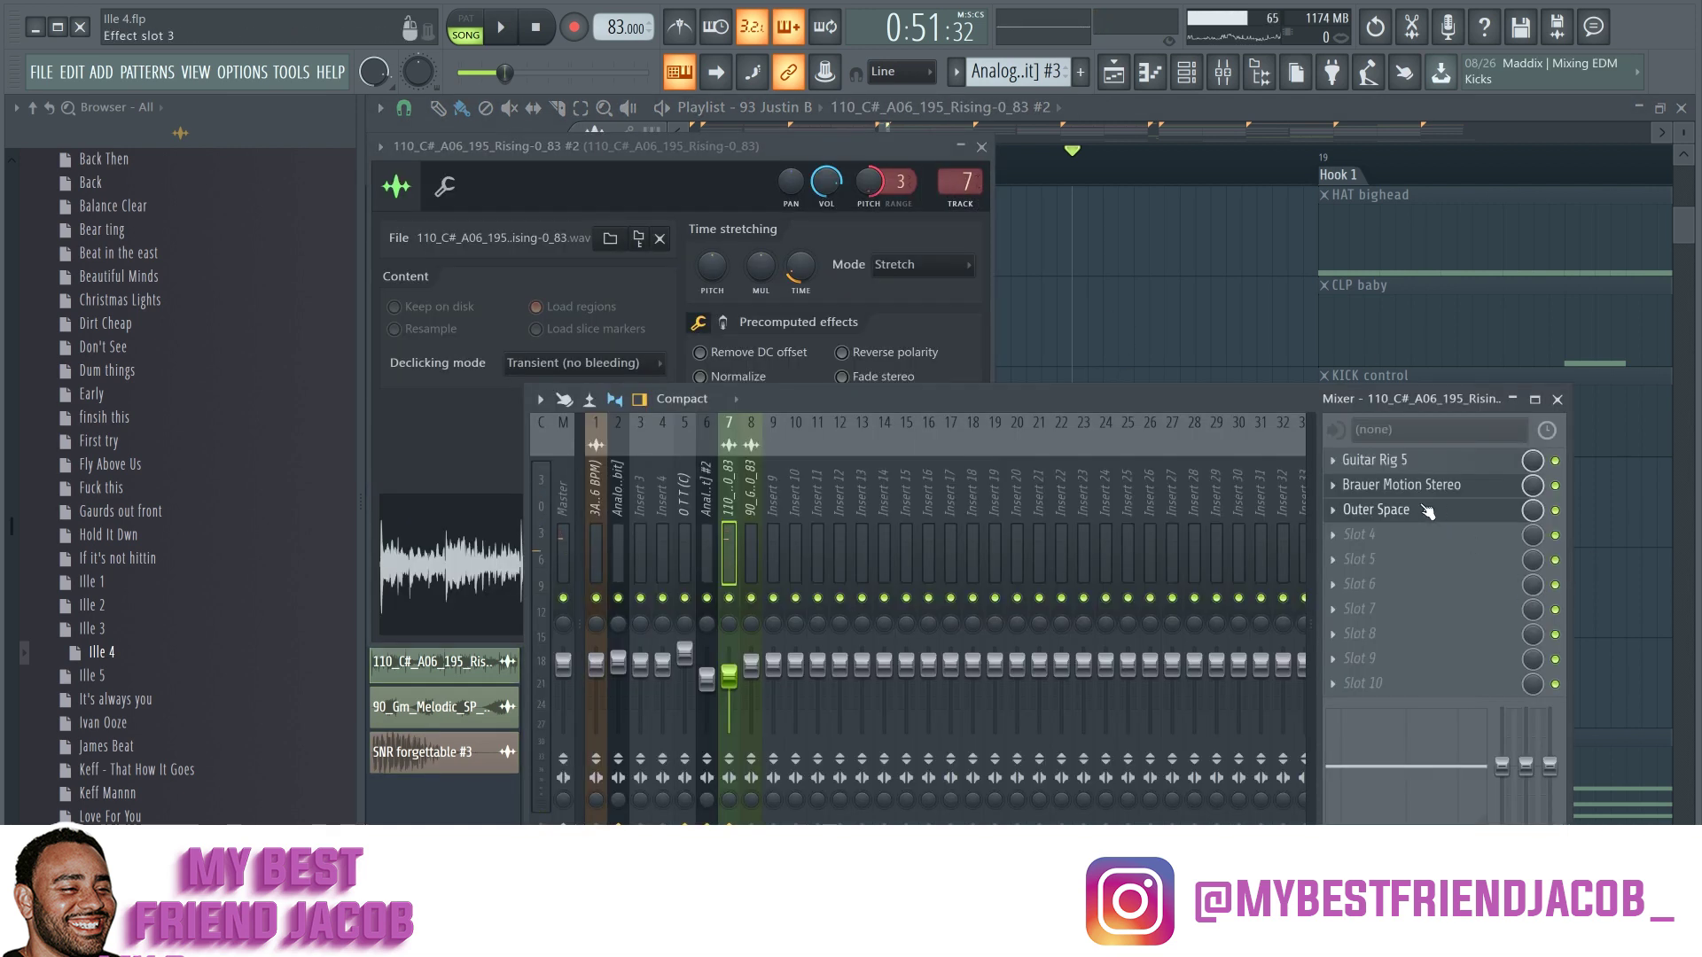
pyautogui.click(1124, 118)
pyautogui.scroll(2, 1175, 608)
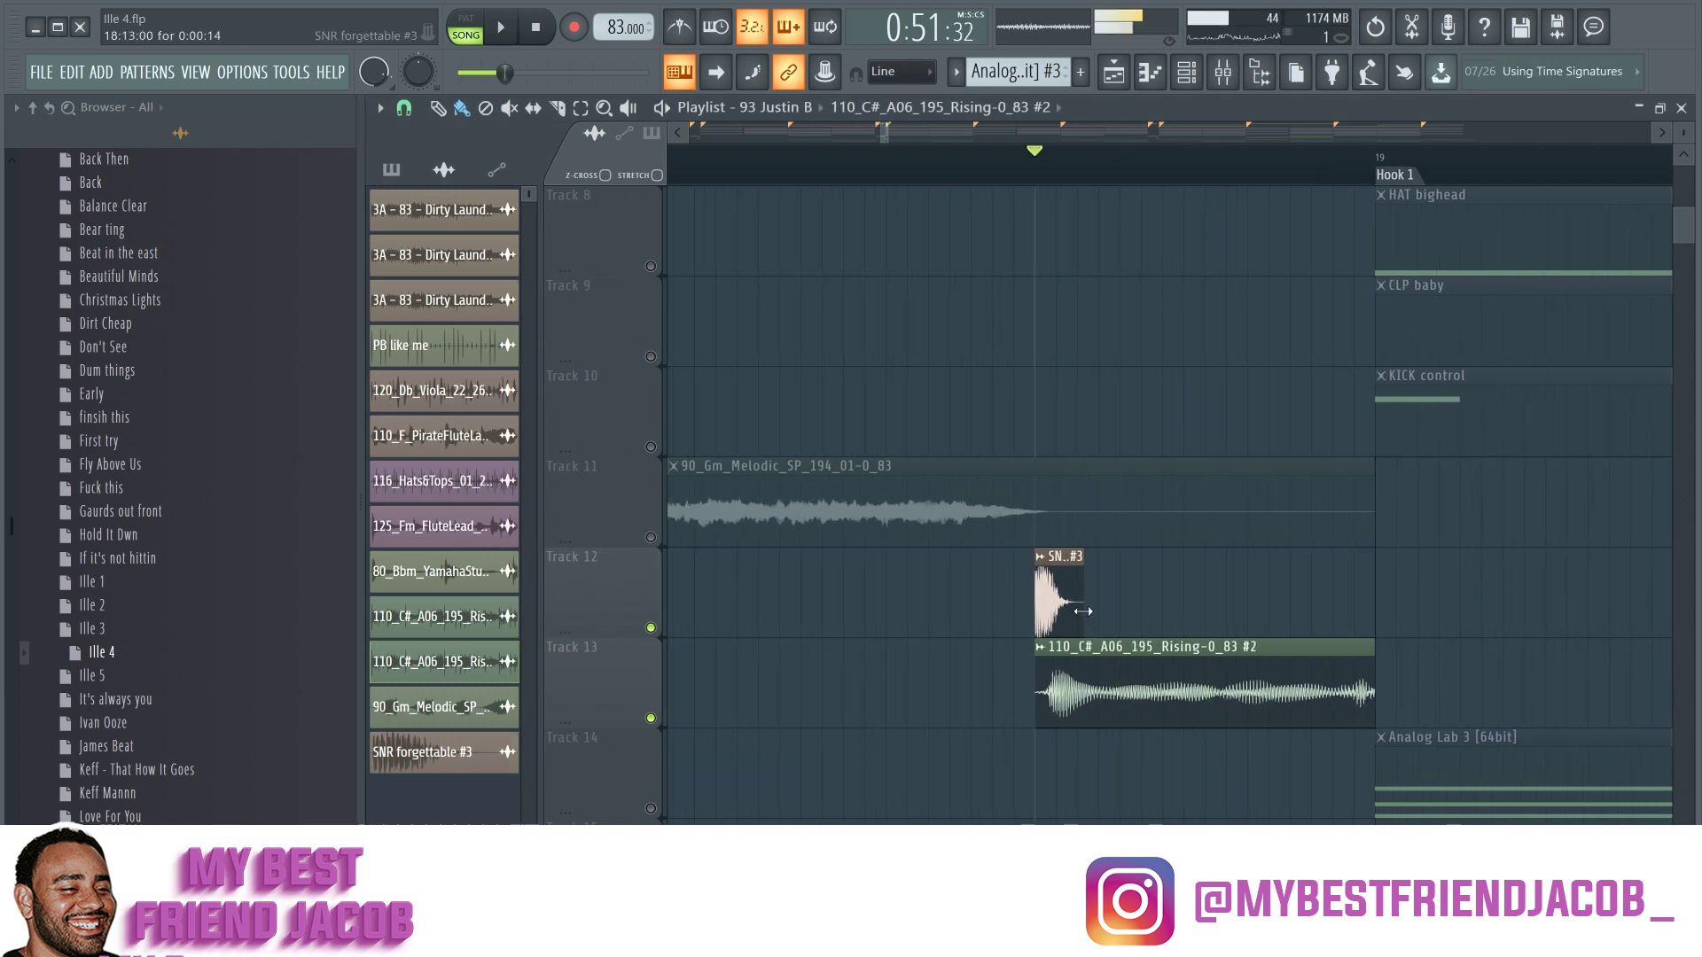
# Step: Unmute Track 11 with the 90_Gm_Melodic_SP_194_01 clip and play the full transition from the start of the Break
pyautogui.scroll(-4, 969, 410)
pyautogui.scroll(3, 922, 418)
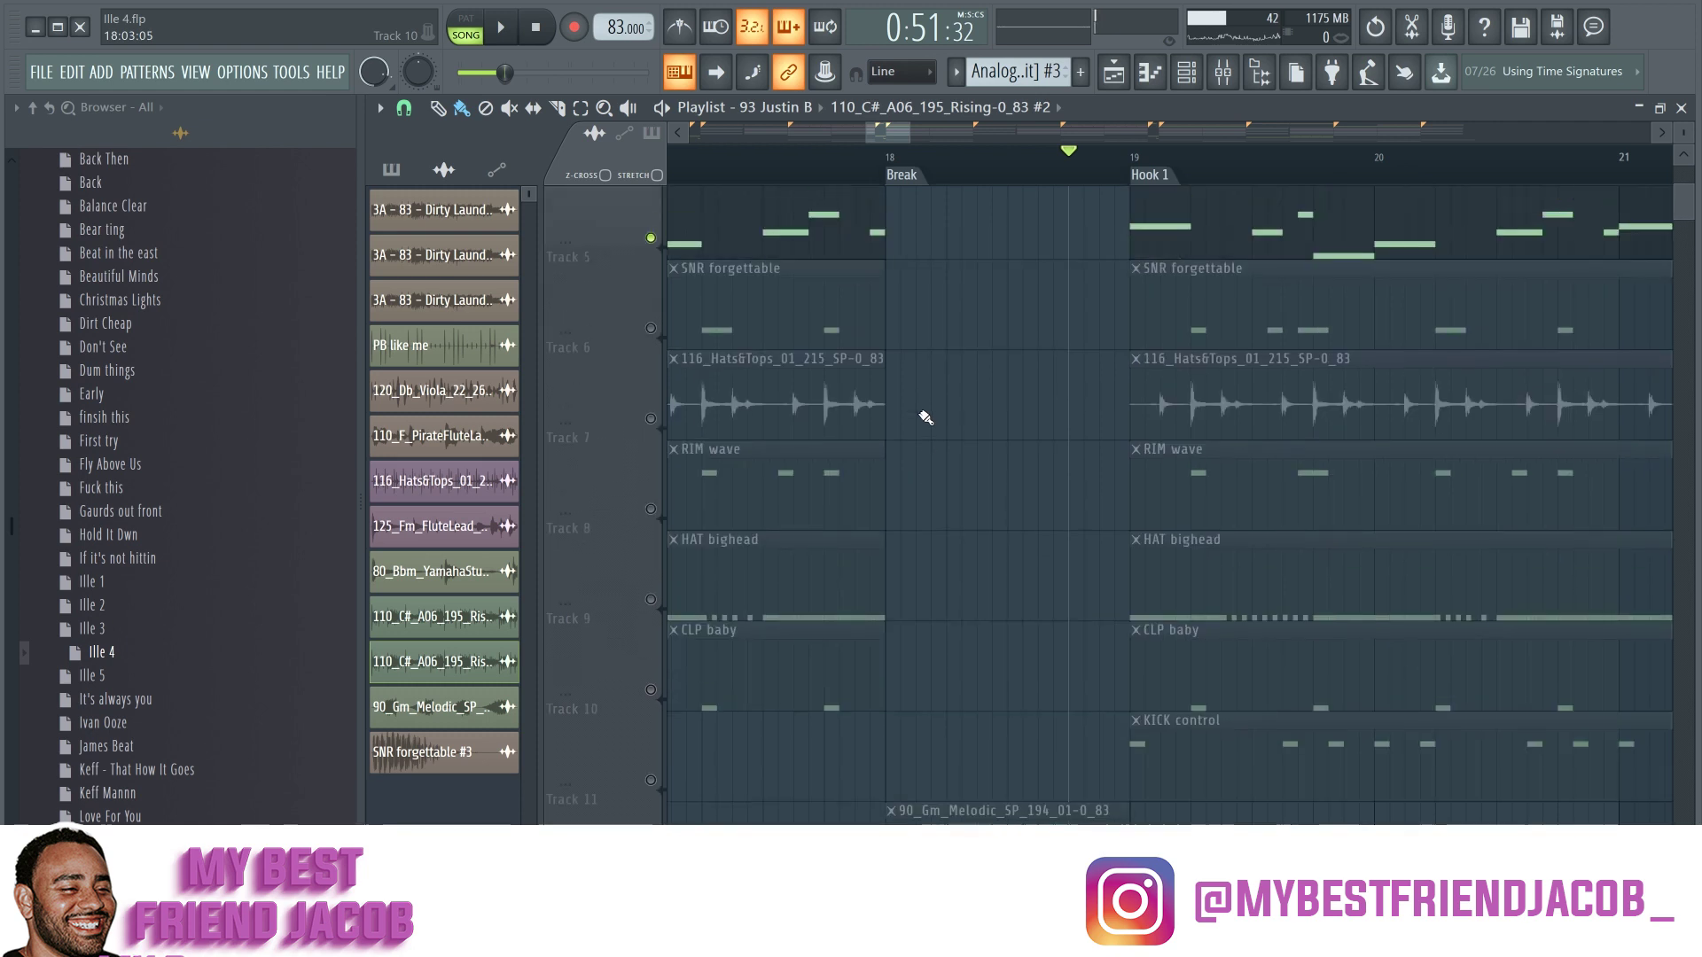
pyautogui.scroll(-1, 679, 789)
pyautogui.click(653, 810)
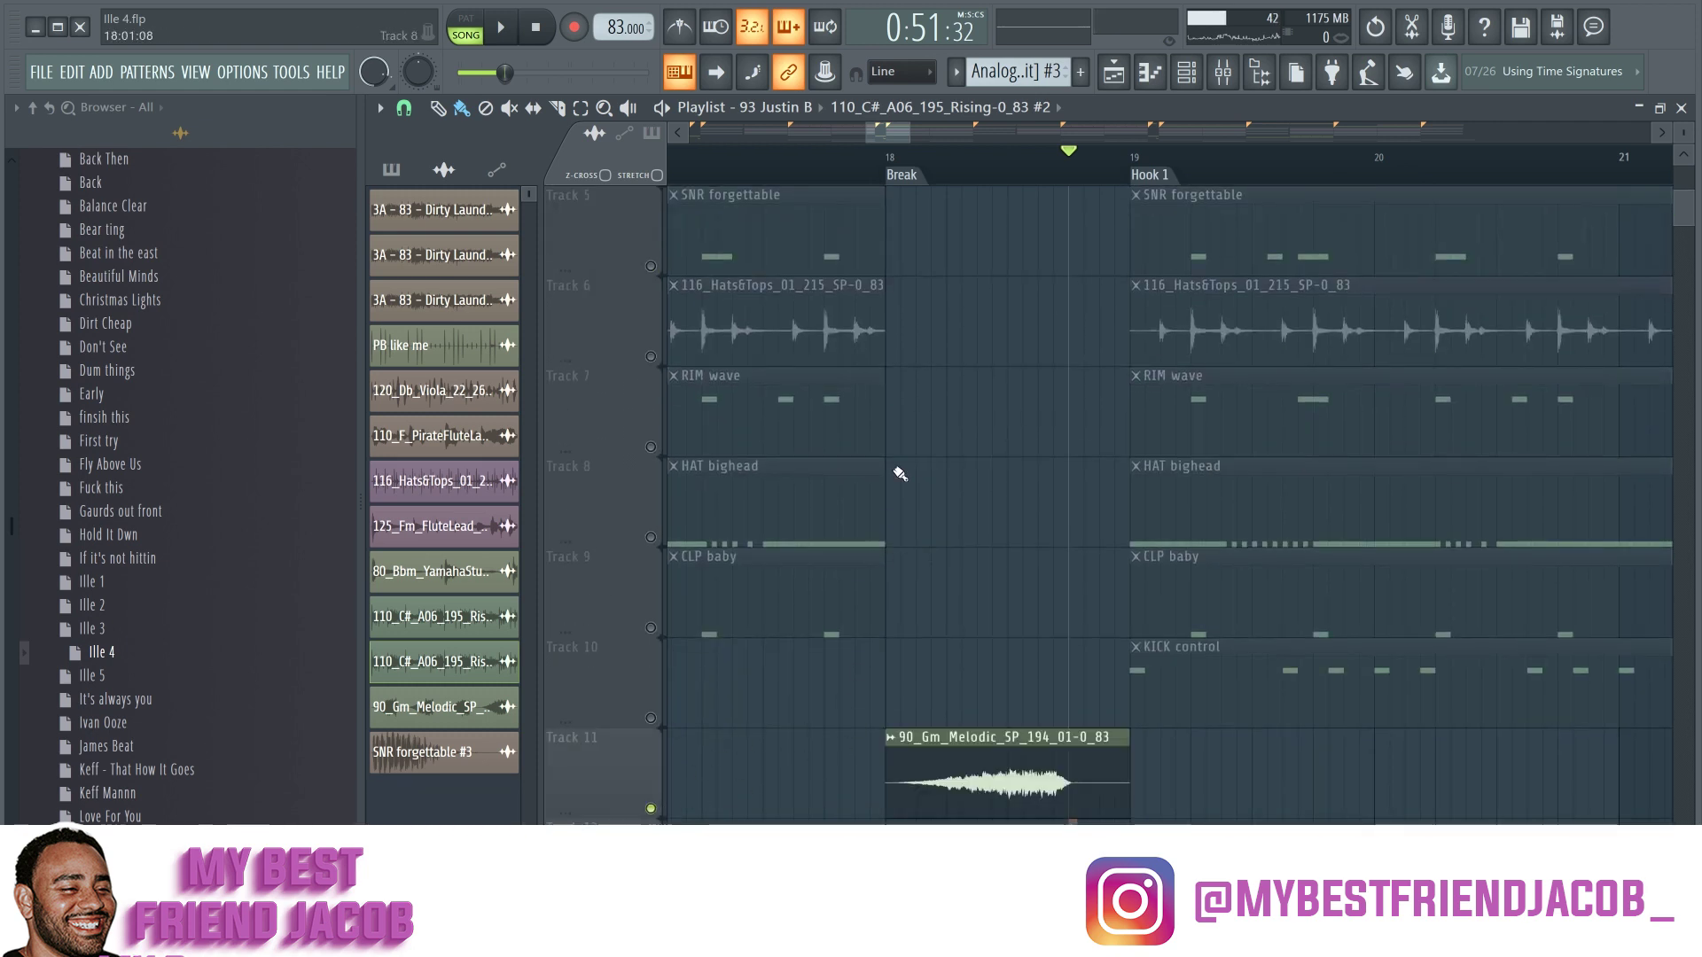
pyautogui.click(904, 180)
pyautogui.scroll(4, 928, 547)
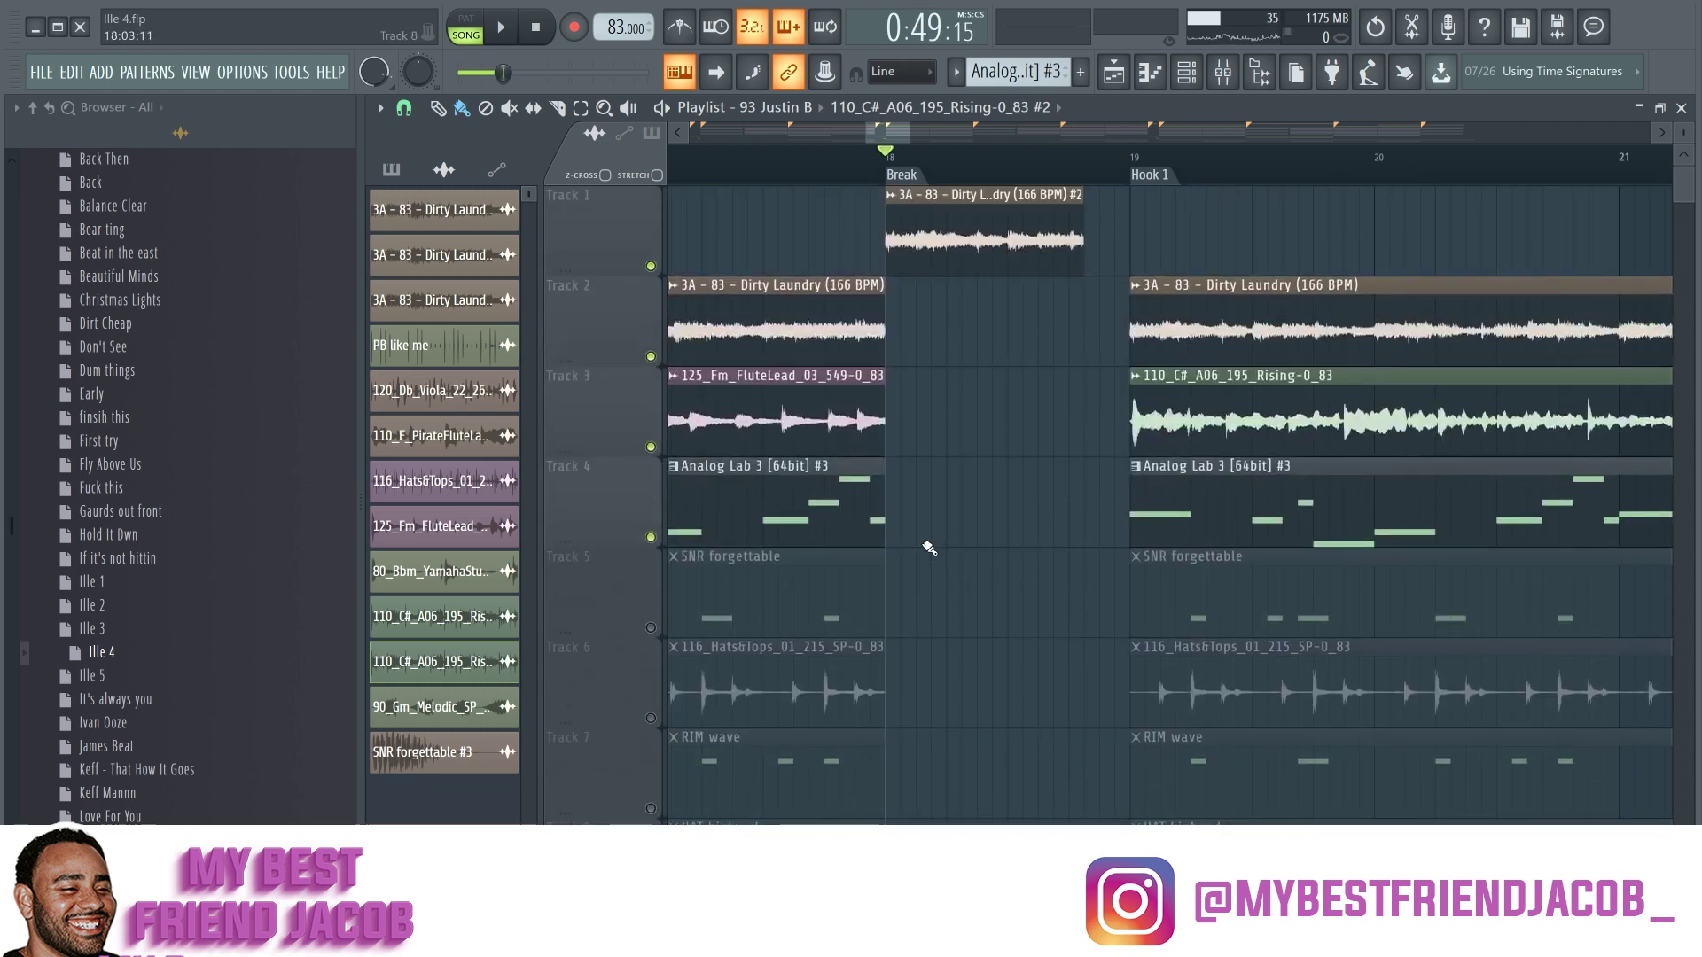
pyautogui.scroll(-5, 926, 545)
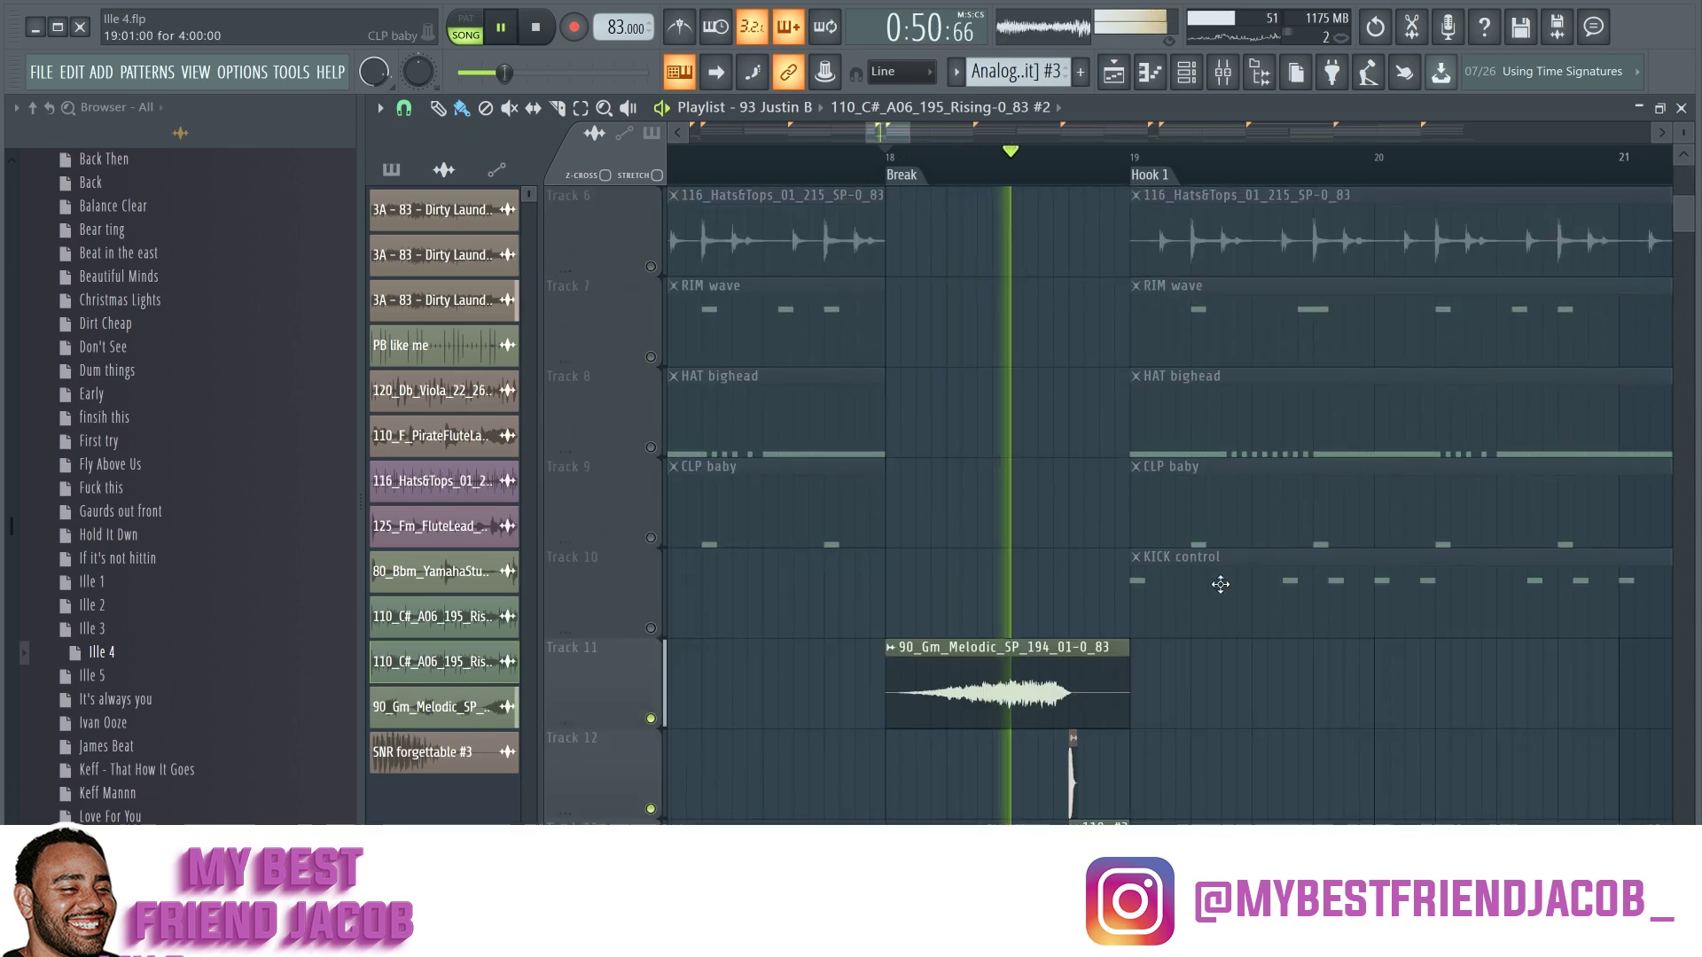
pyautogui.keyDown('ctrl'); pyautogui.scroll(2, 1249, 608); pyautogui.keyUp('ctrl')
pyautogui.press('space')
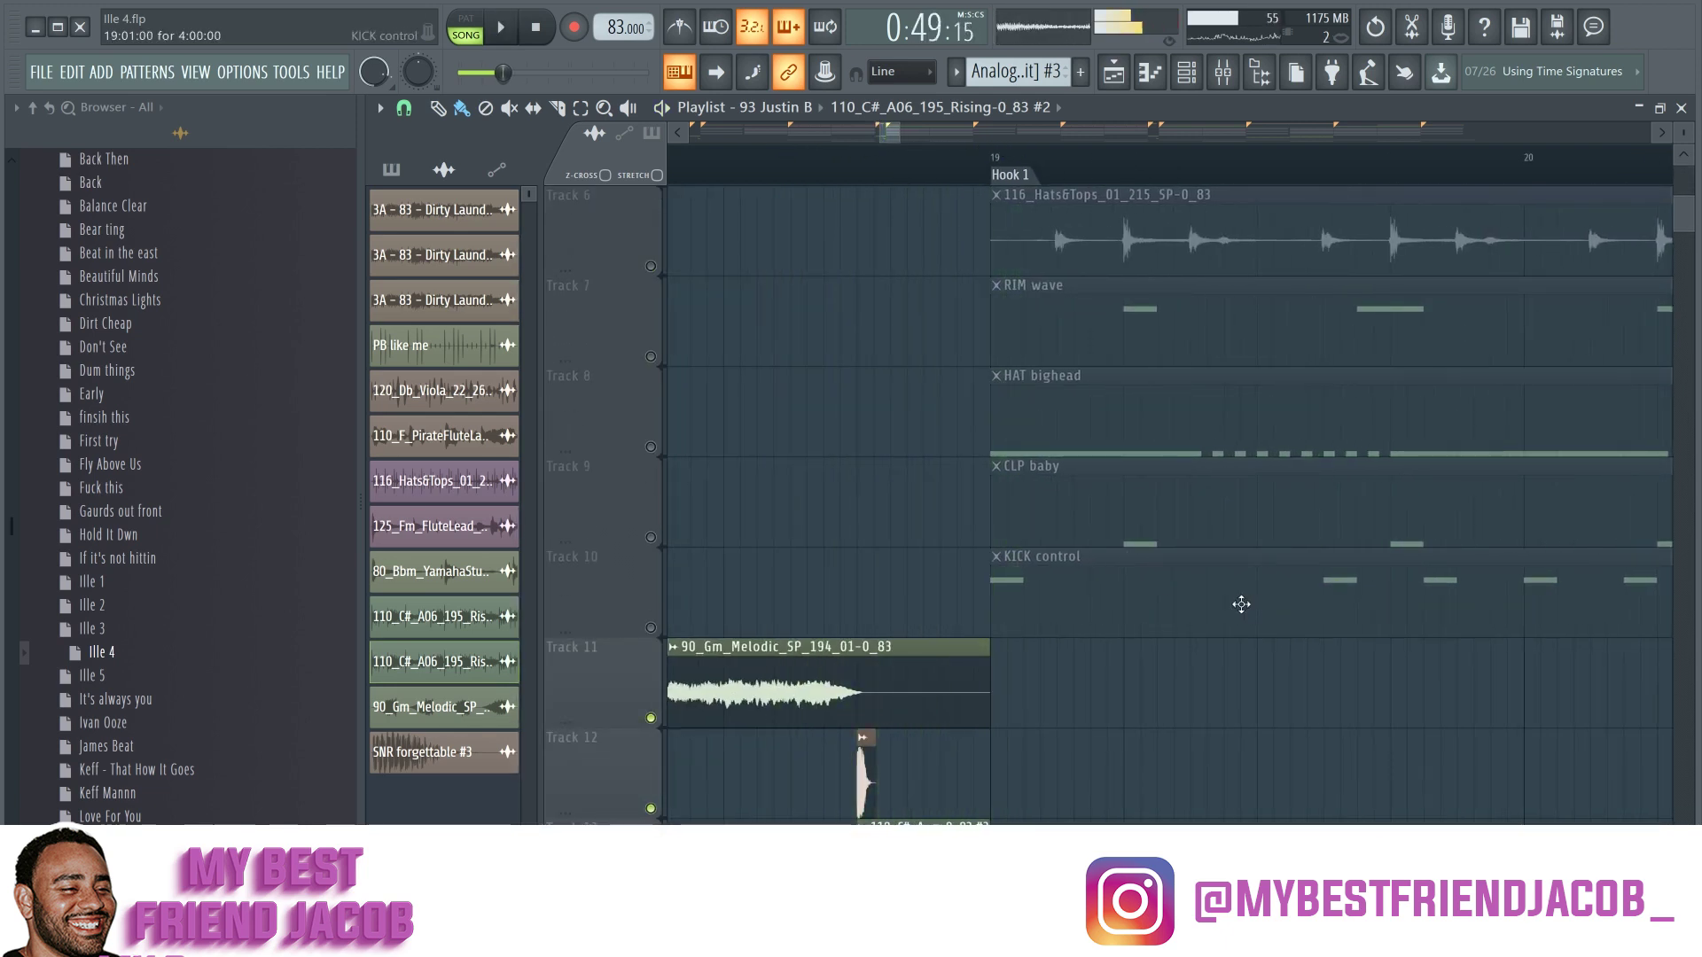
# Step: Solo Track 5 with the SNR forgettable pattern and play it from the start of Hook 1
pyautogui.scroll(5, 1205, 574)
pyautogui.keyDown('ctrl'); pyautogui.scroll(-6, 969, 514); pyautogui.keyUp('ctrl')
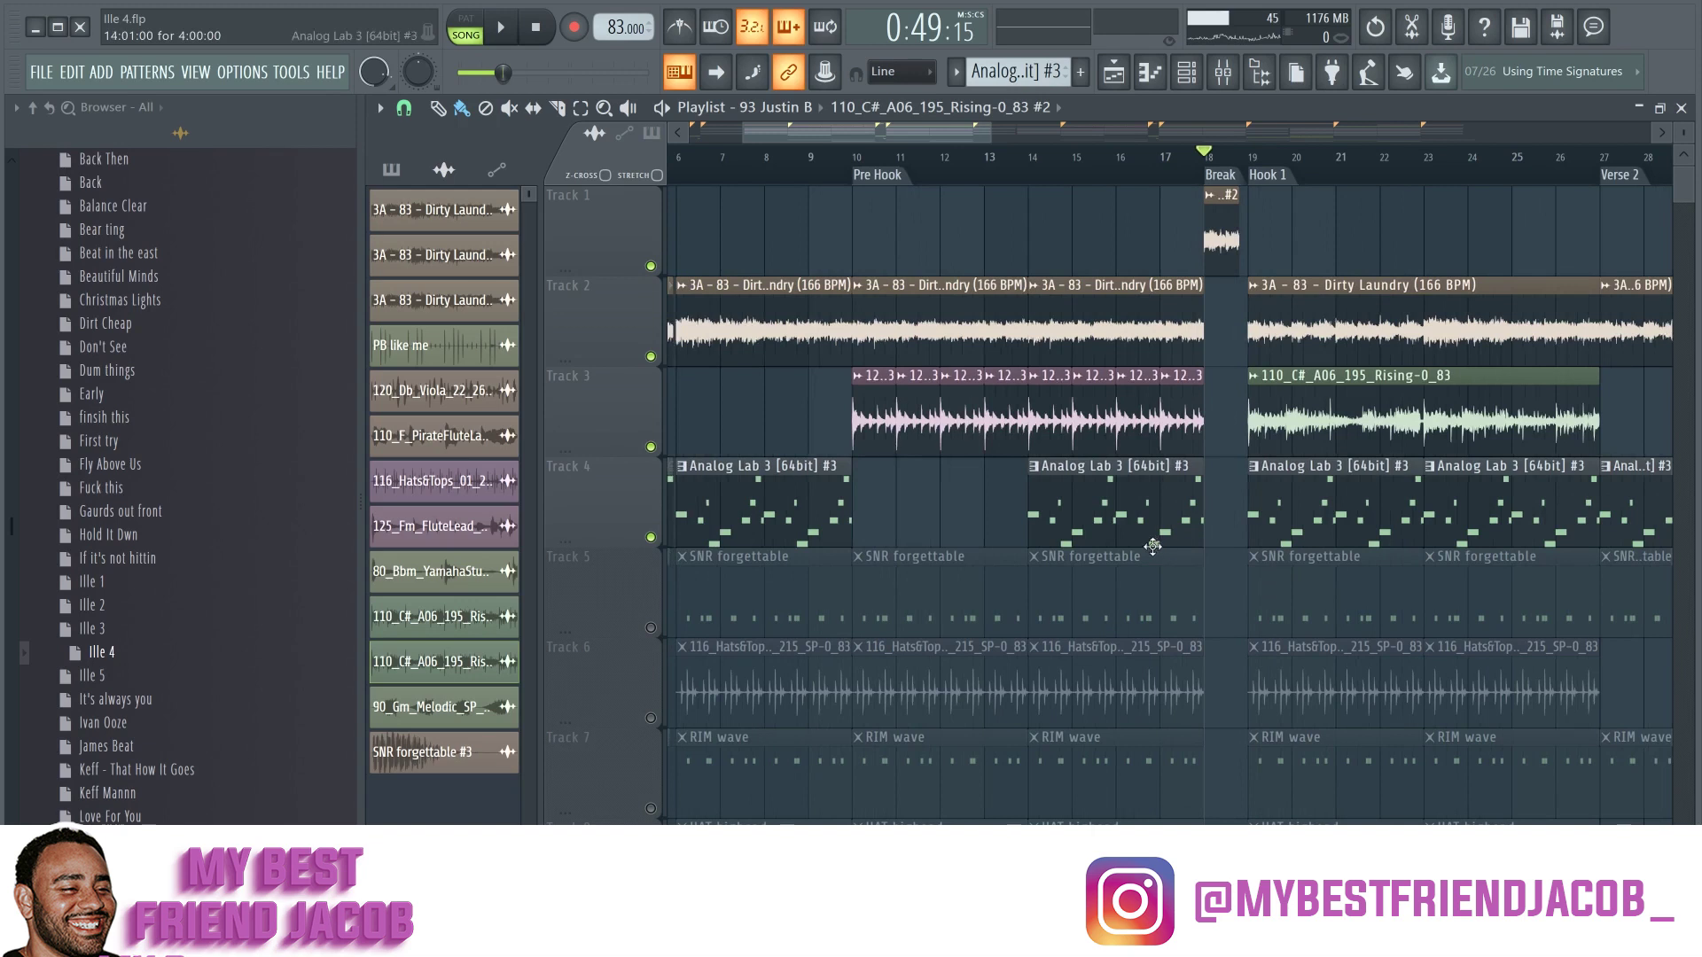
pyautogui.keyDown('ctrl'); pyautogui.scroll(6, 984, 497); pyautogui.keyUp('ctrl')
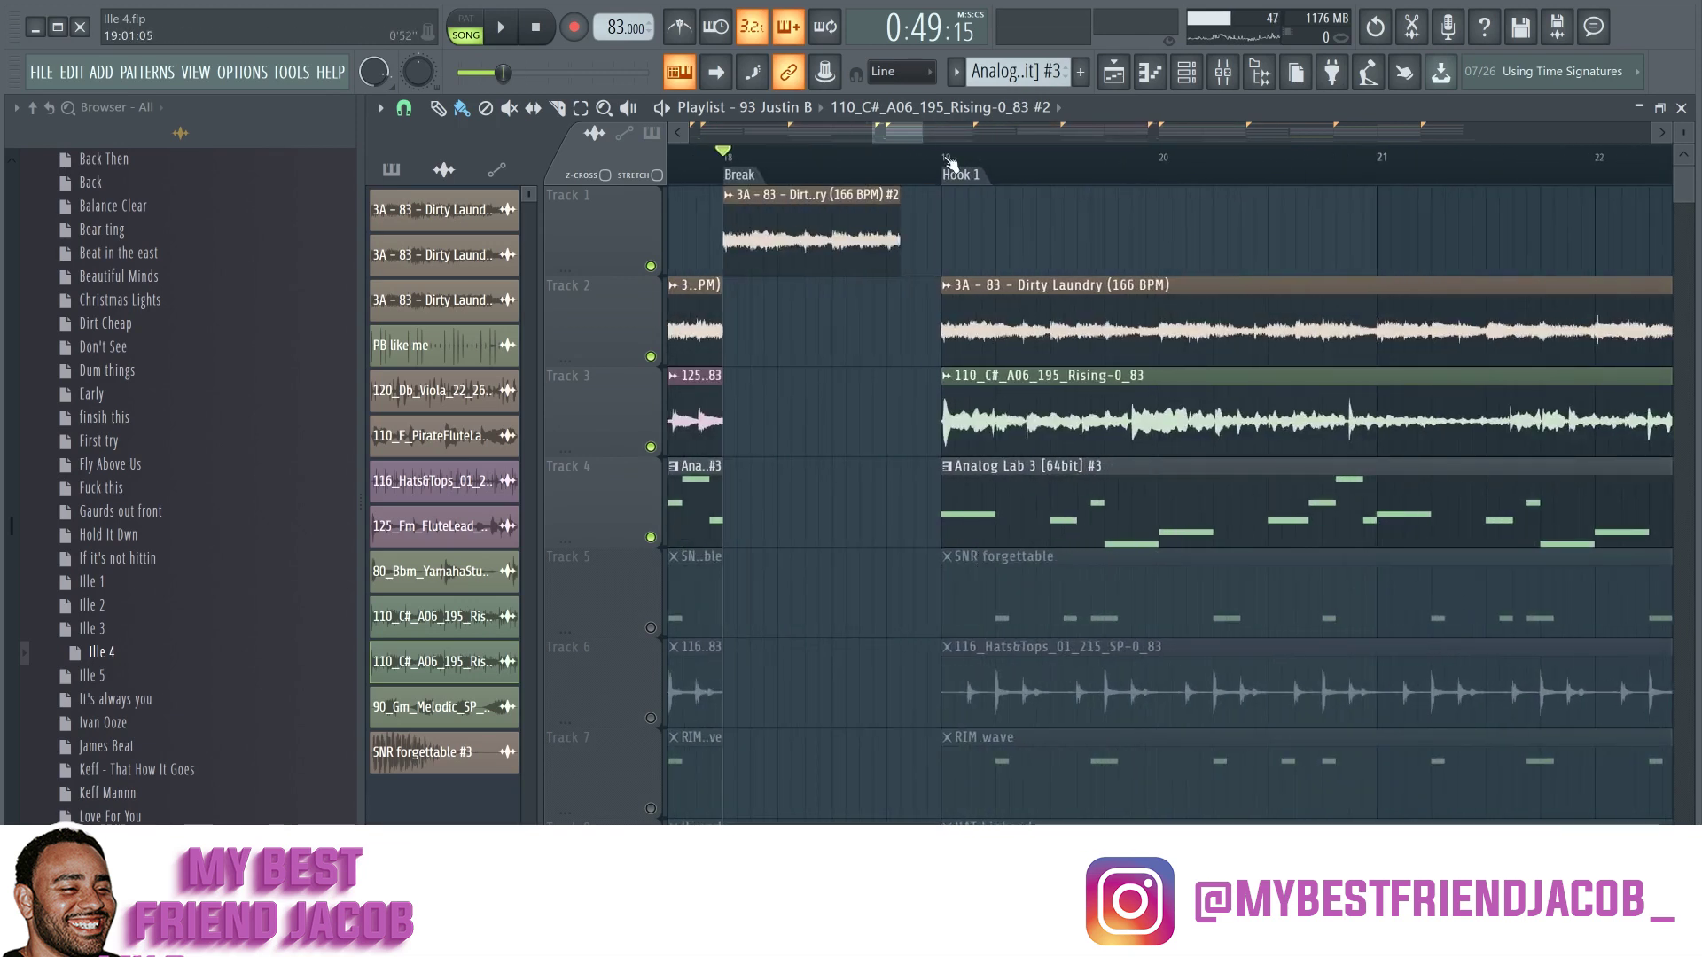
pyautogui.click(966, 181)
pyautogui.scroll(-2, 1009, 556)
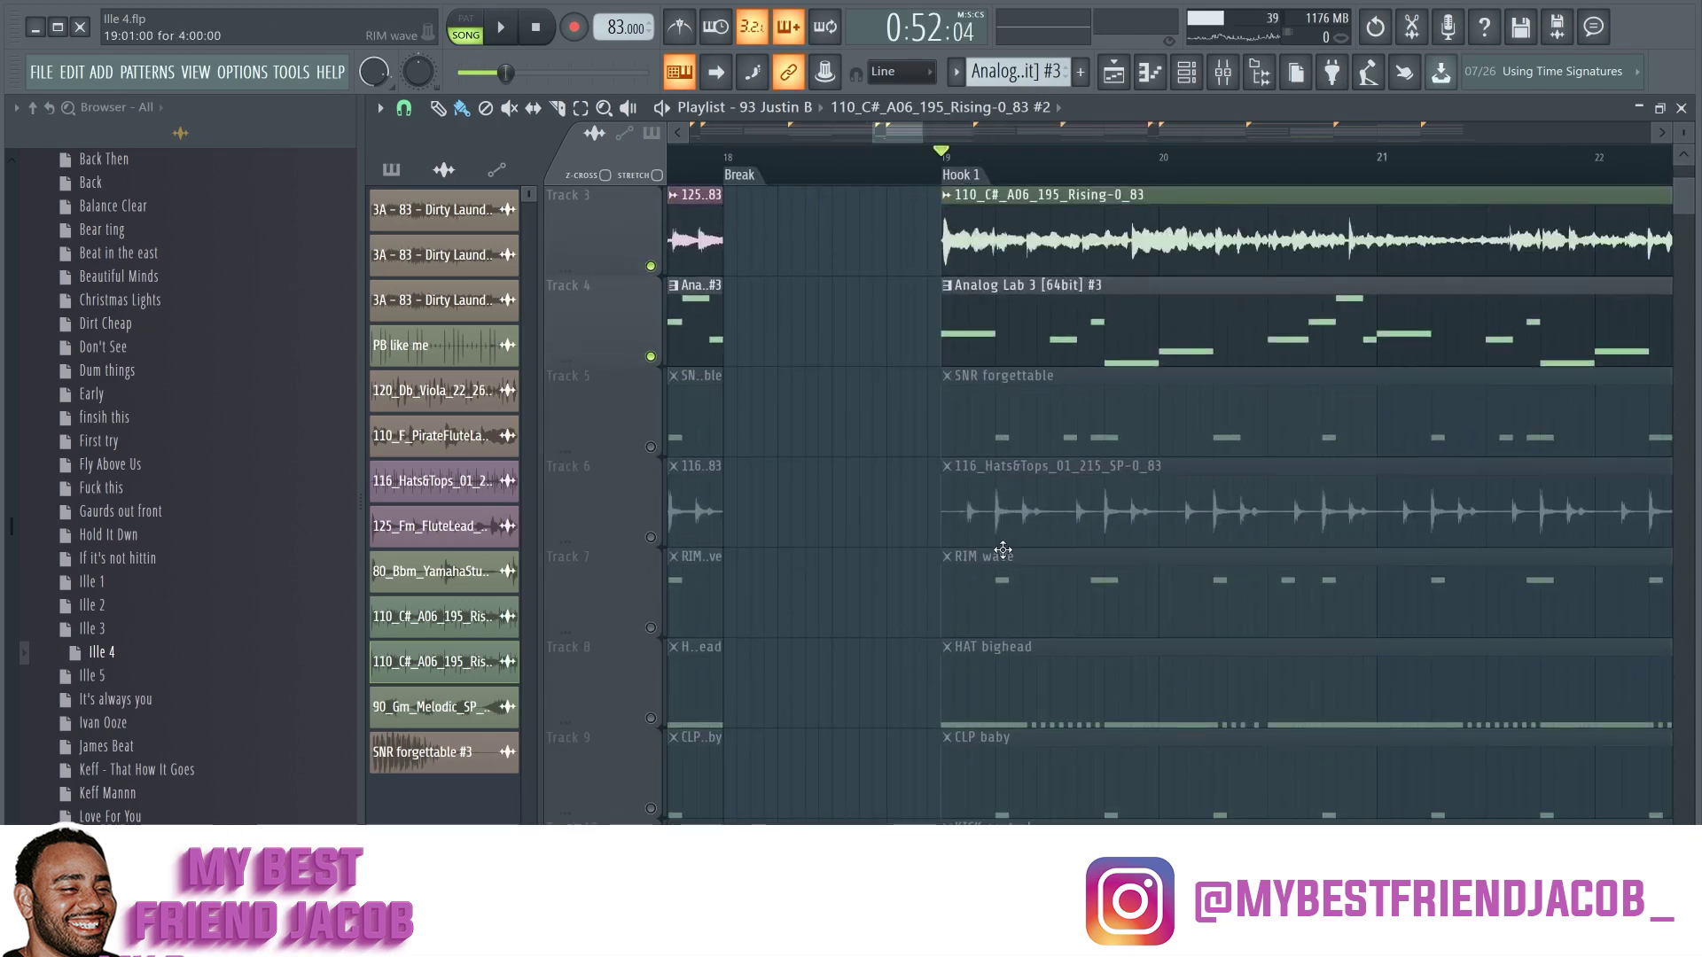
pyautogui.scroll(-1, 1003, 552)
pyautogui.keyDown('ctrl'); pyautogui.scroll(-2, 984, 629); pyautogui.keyUp('ctrl')
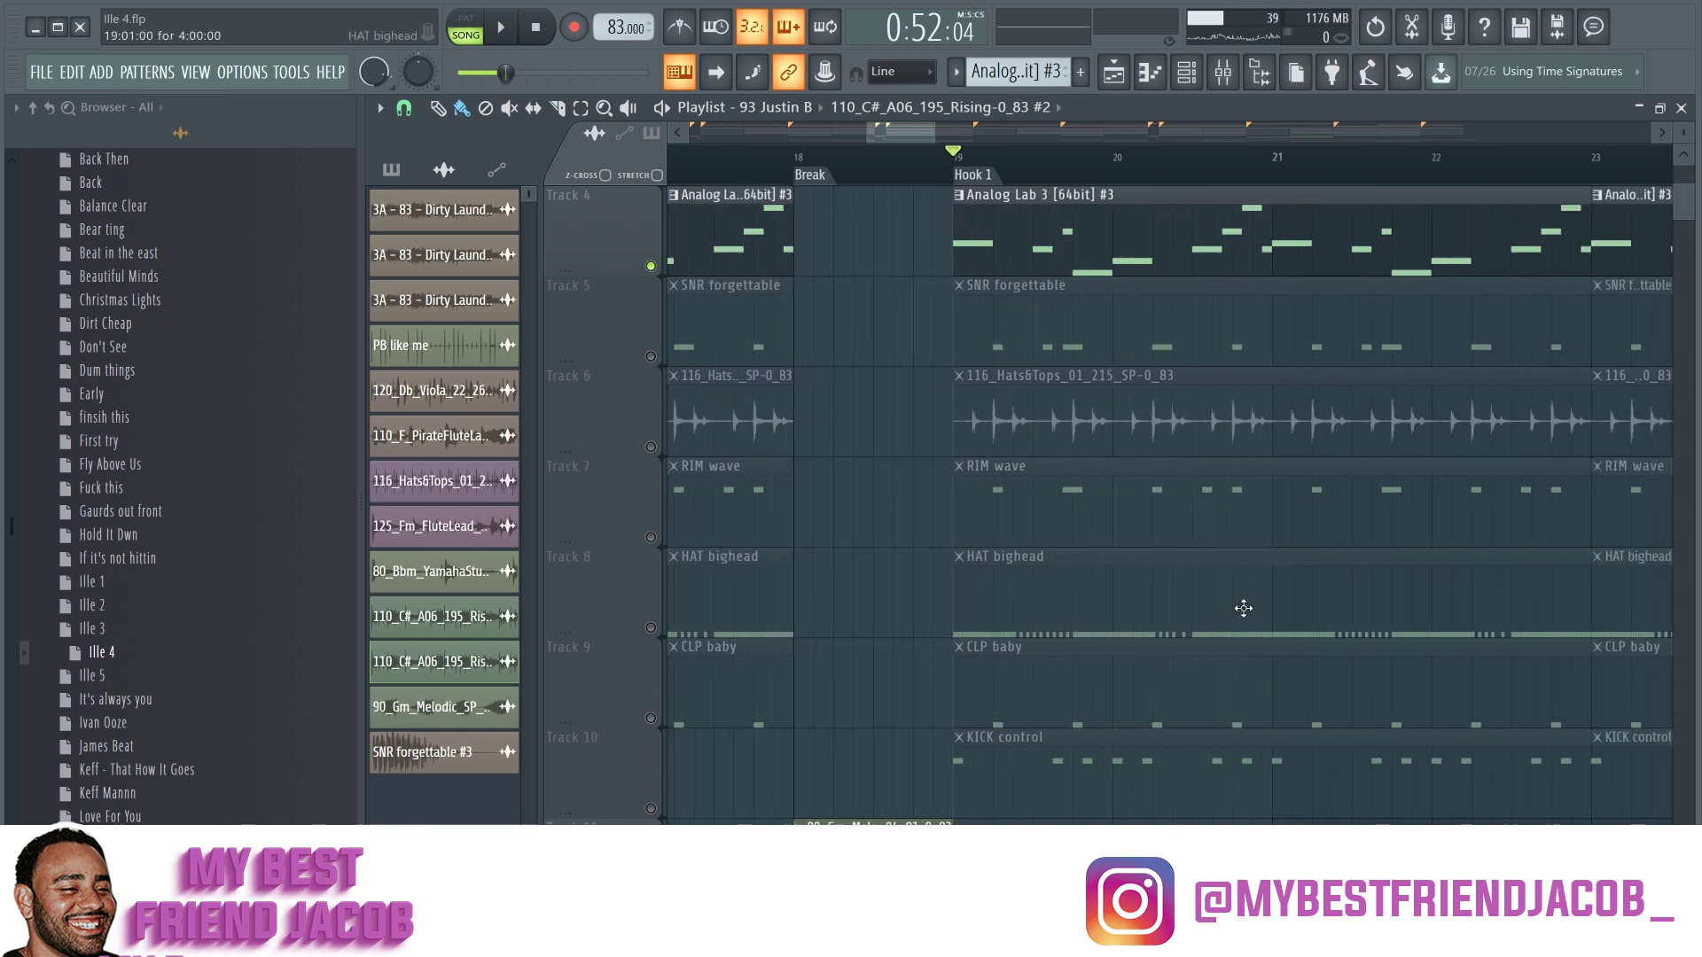
pyautogui.moveTo(897, 133); pyautogui.dragTo(916, 134)
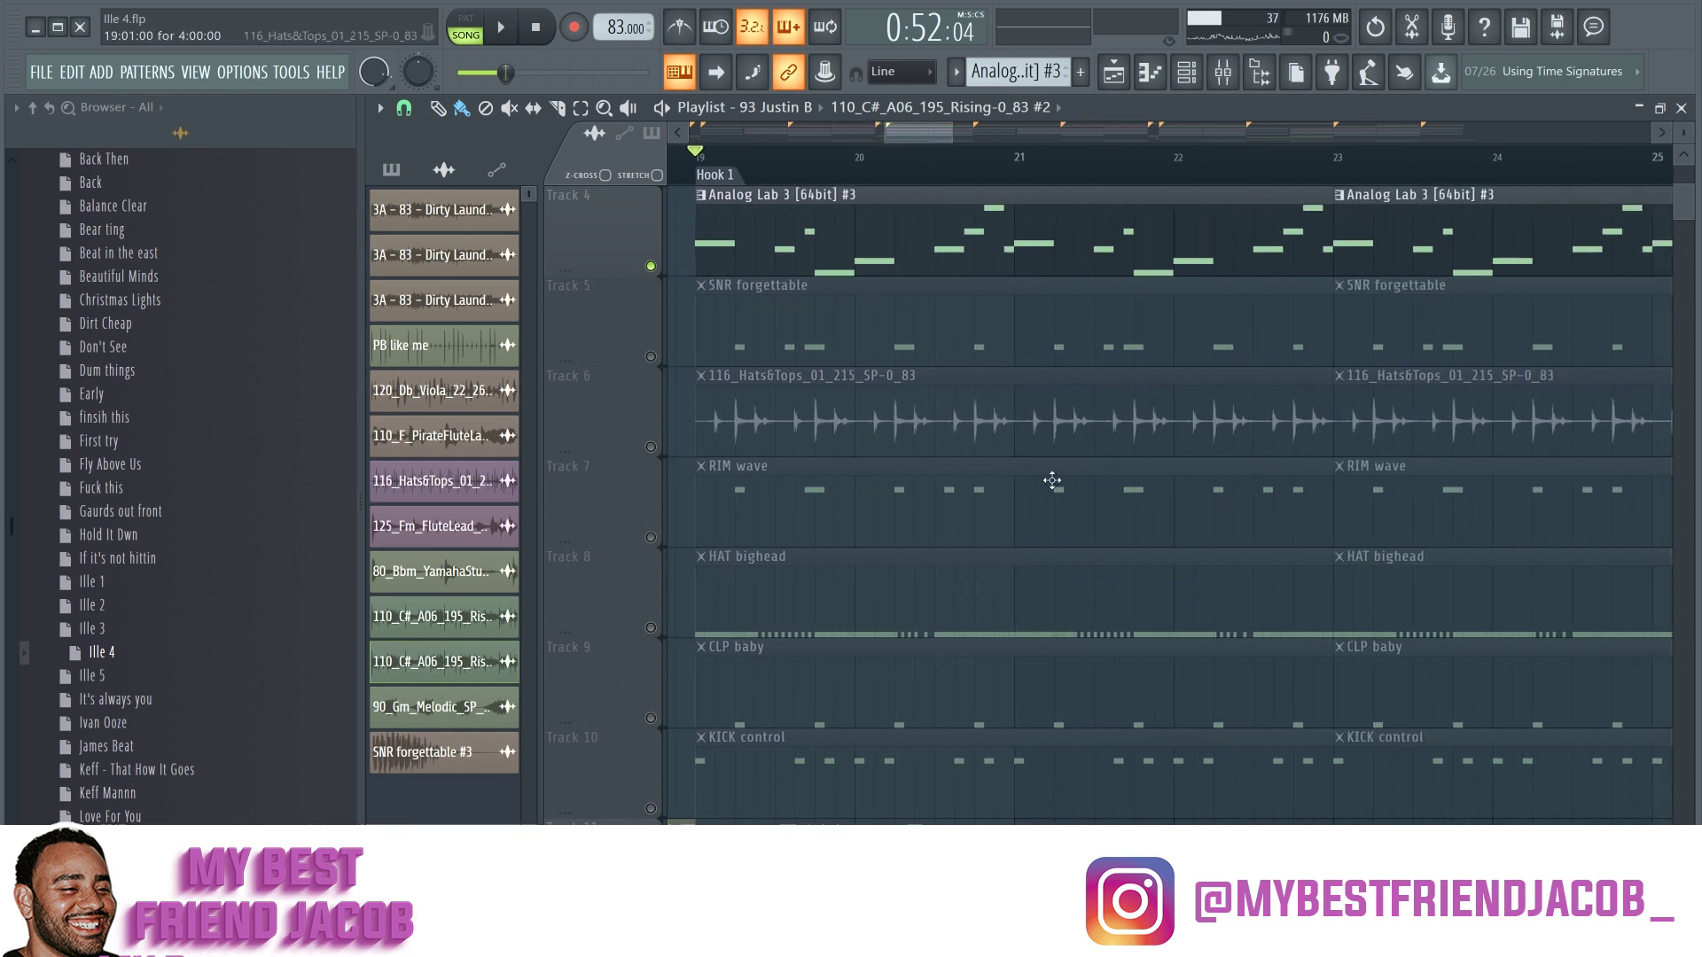
pyautogui.keyDown('ctrl'); pyautogui.scroll(2, 631, 556); pyautogui.keyUp('ctrl')
pyautogui.keyDown('ctrl'); pyautogui.click(651, 357); pyautogui.keyUp('ctrl')
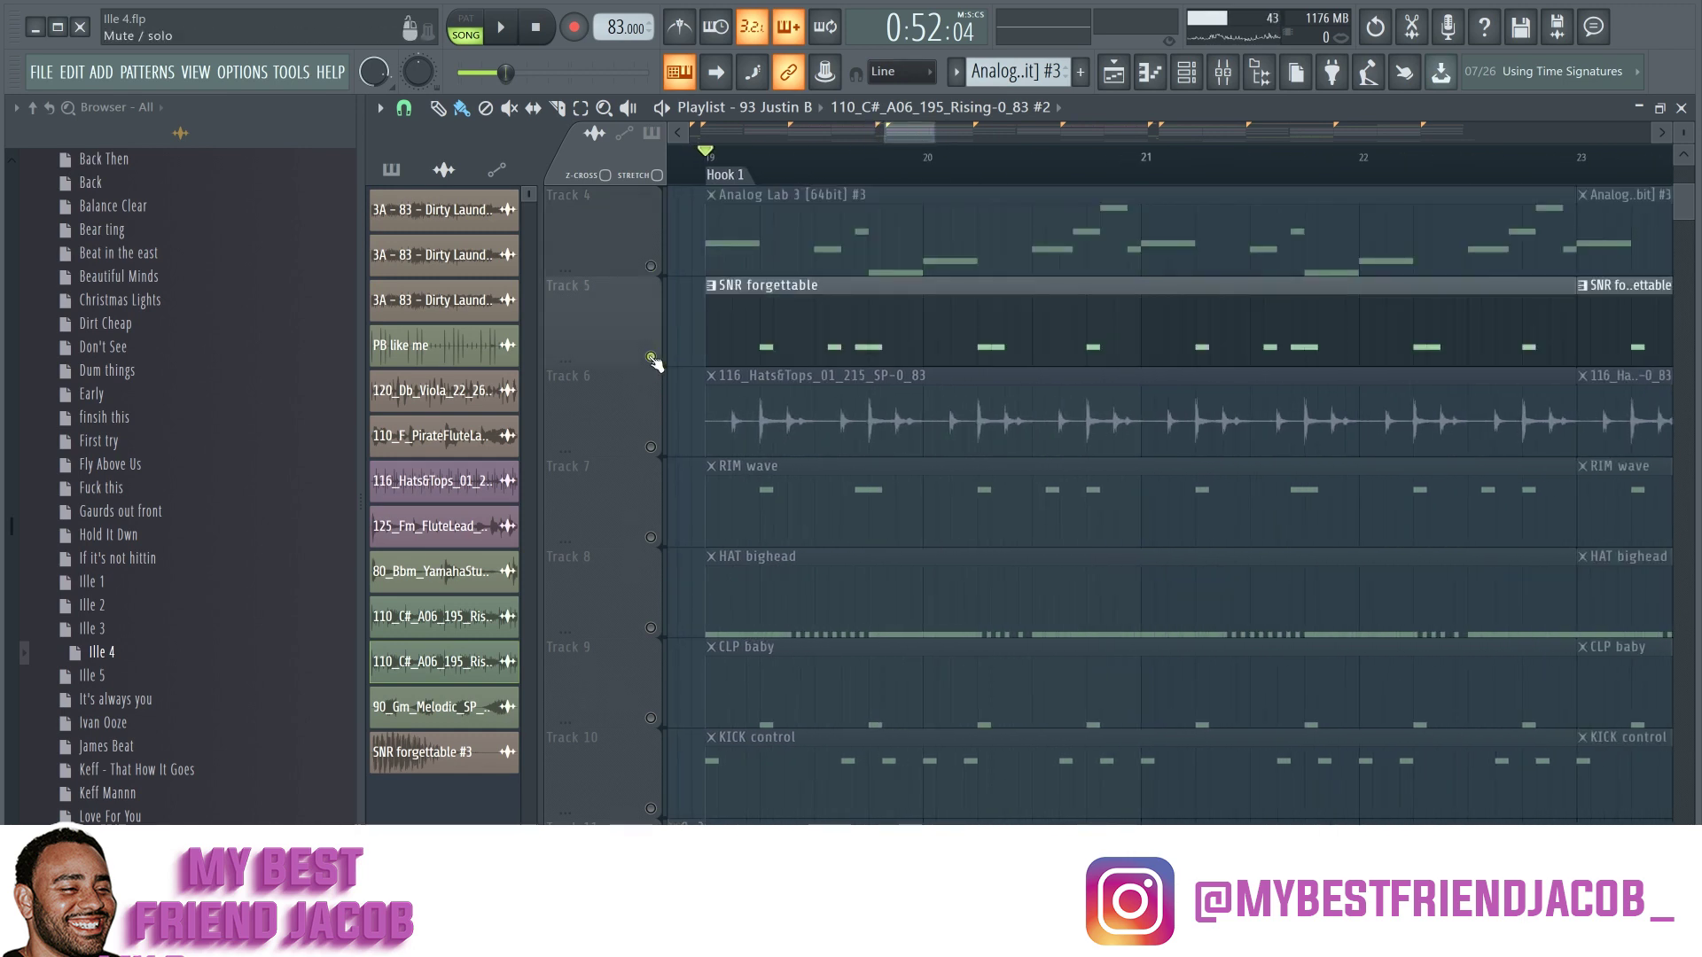
pyautogui.press('space')
pyautogui.keyDown('ctrl'); pyautogui.scroll(-1, 683, 433); pyautogui.keyUp('ctrl')
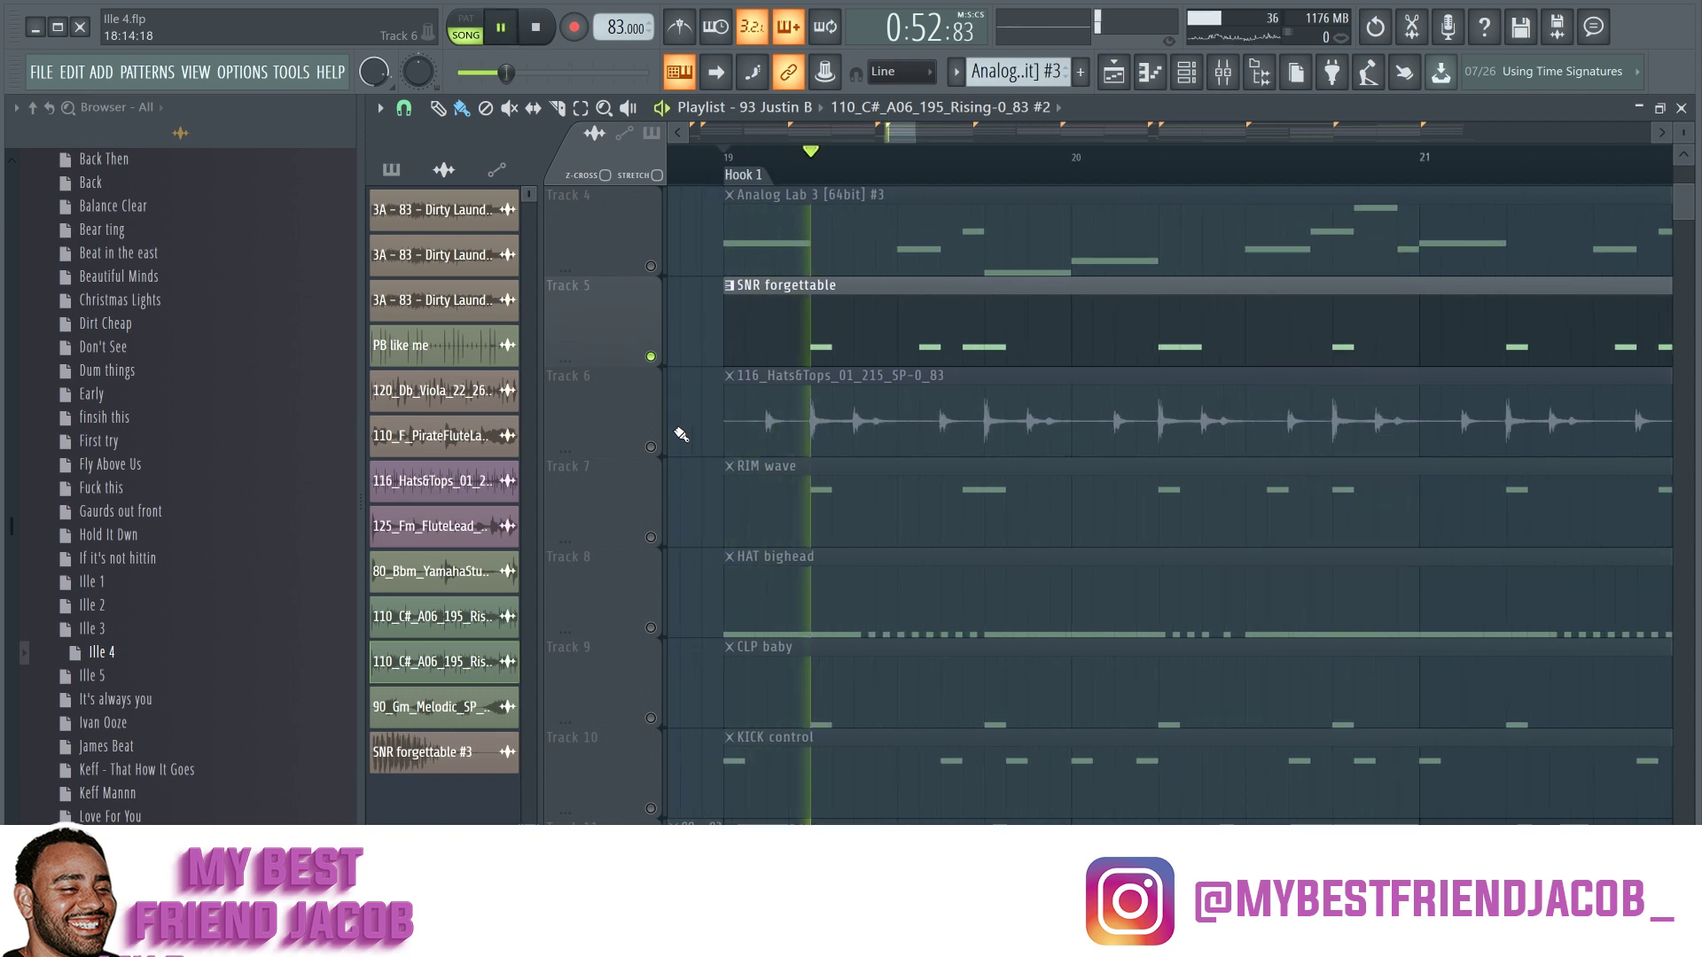
# Step: Open the SNR forgettable pattern in the Piano roll, examine its notes and velocities, and return to the Playlist
pyautogui.moveTo(907, 136); pyautogui.dragTo(895, 138)
pyautogui.scroll(1, 1020, 373)
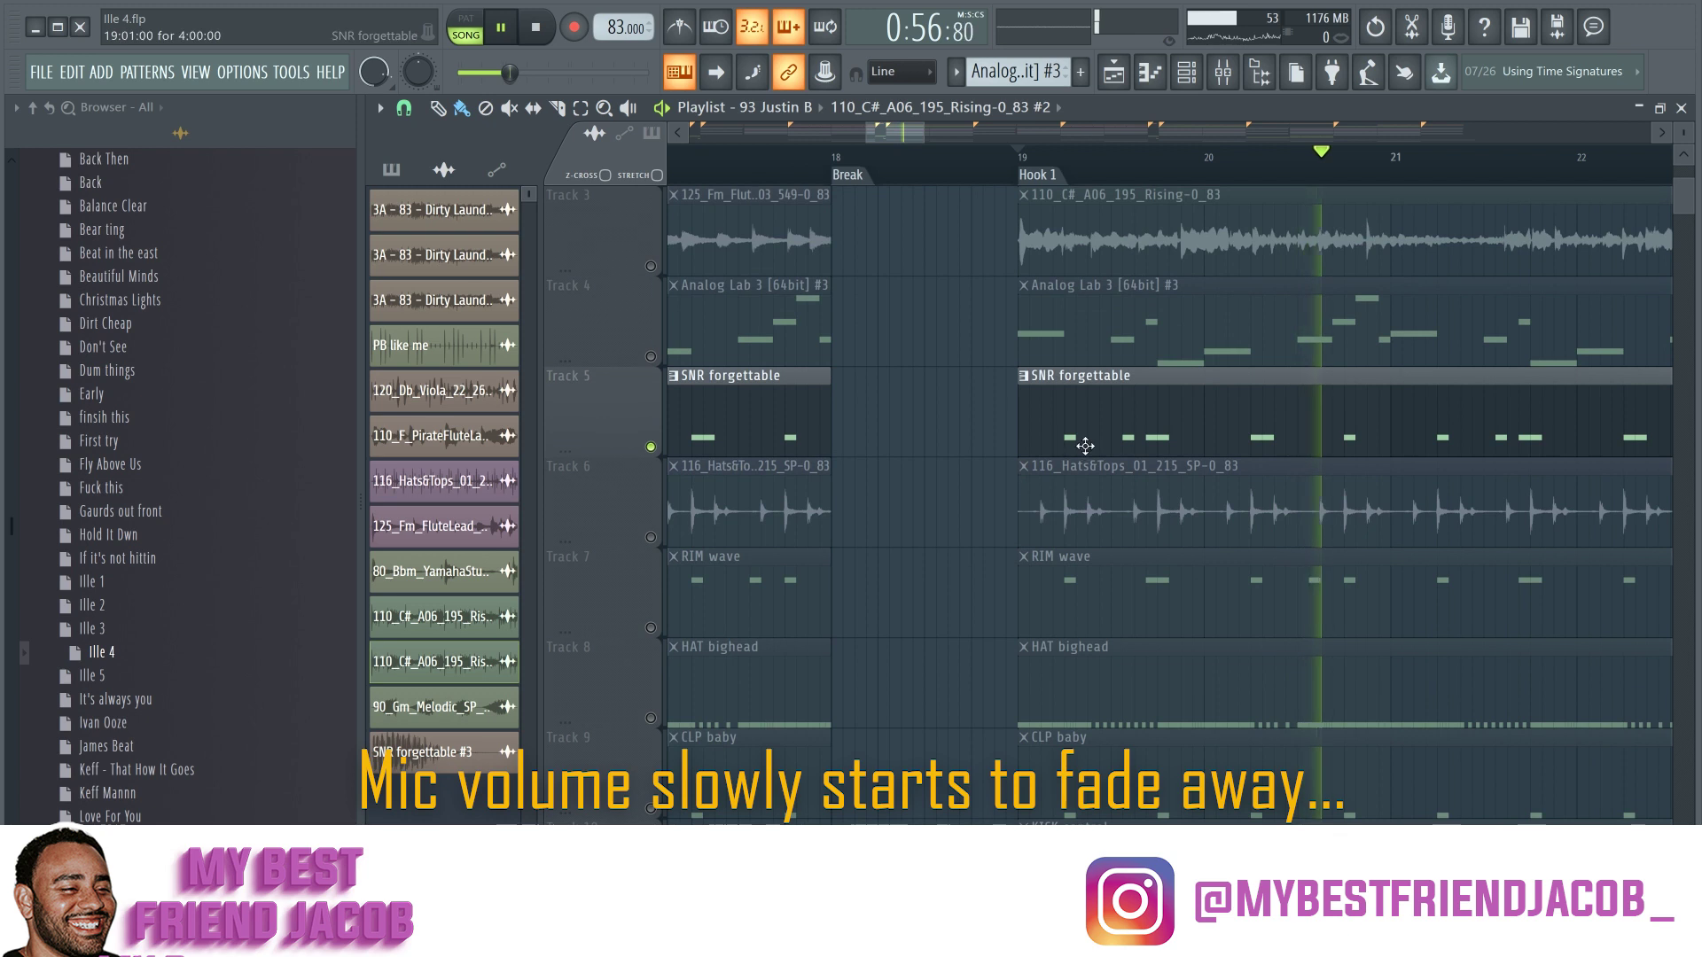
pyautogui.doubleClick(1099, 447)
pyautogui.keyDown('ctrl'); pyautogui.scroll(-5, 1102, 453); pyautogui.keyUp('ctrl')
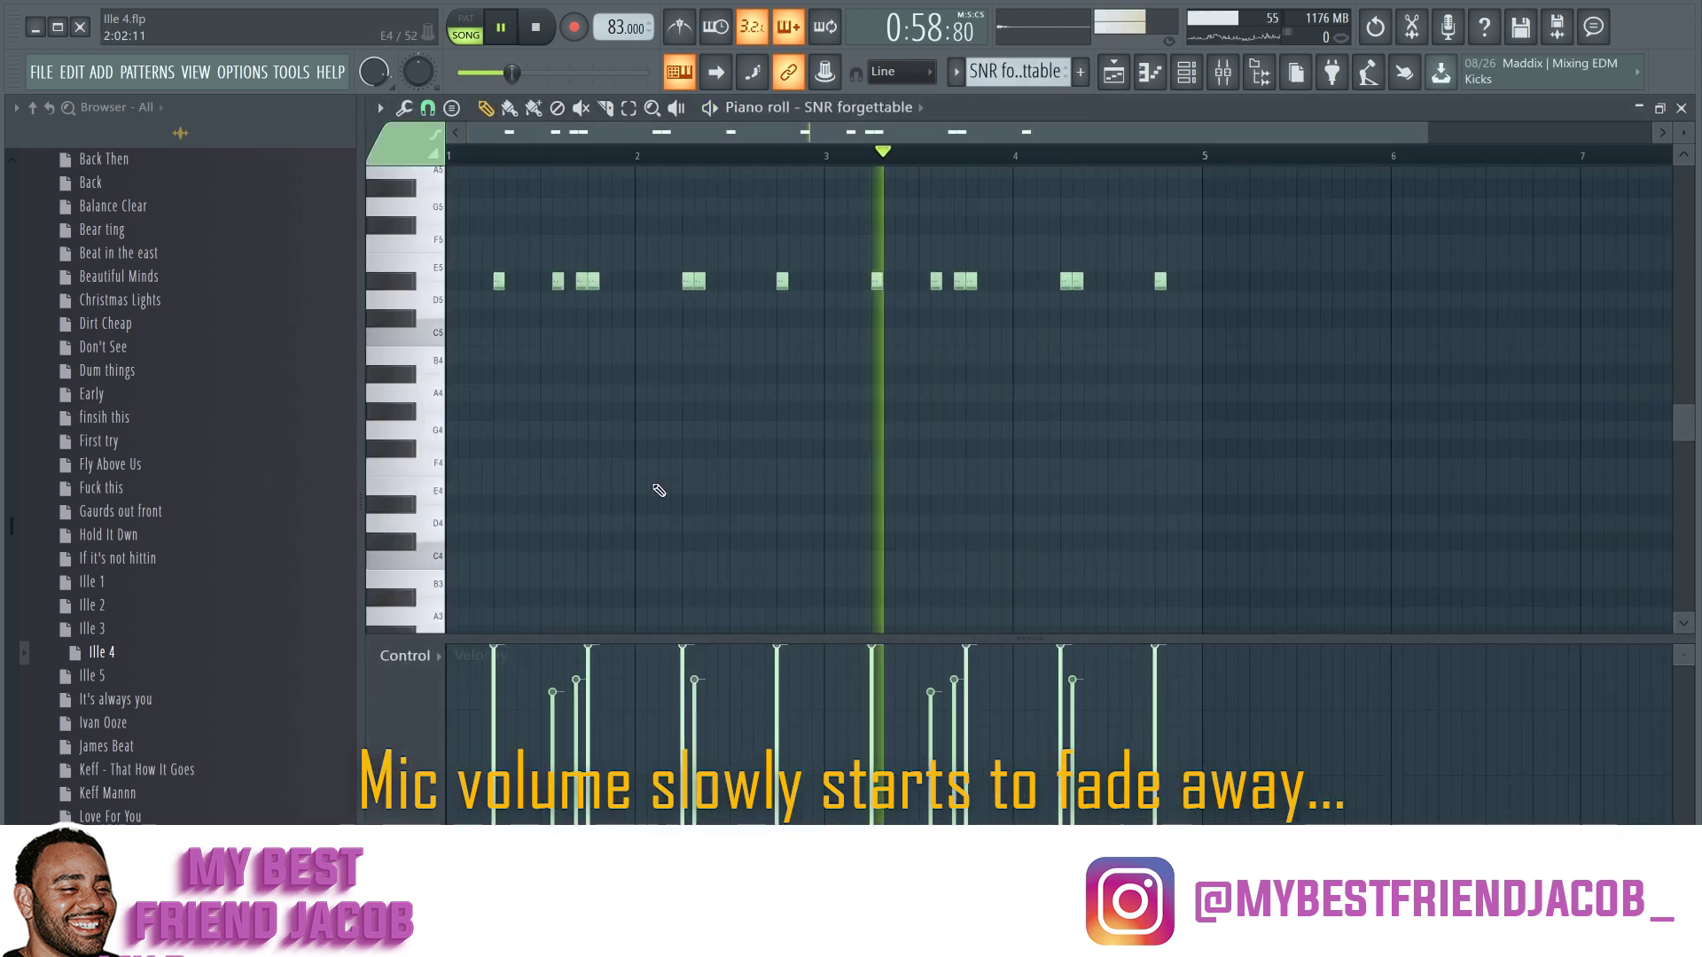
pyautogui.scroll(1, 658, 490)
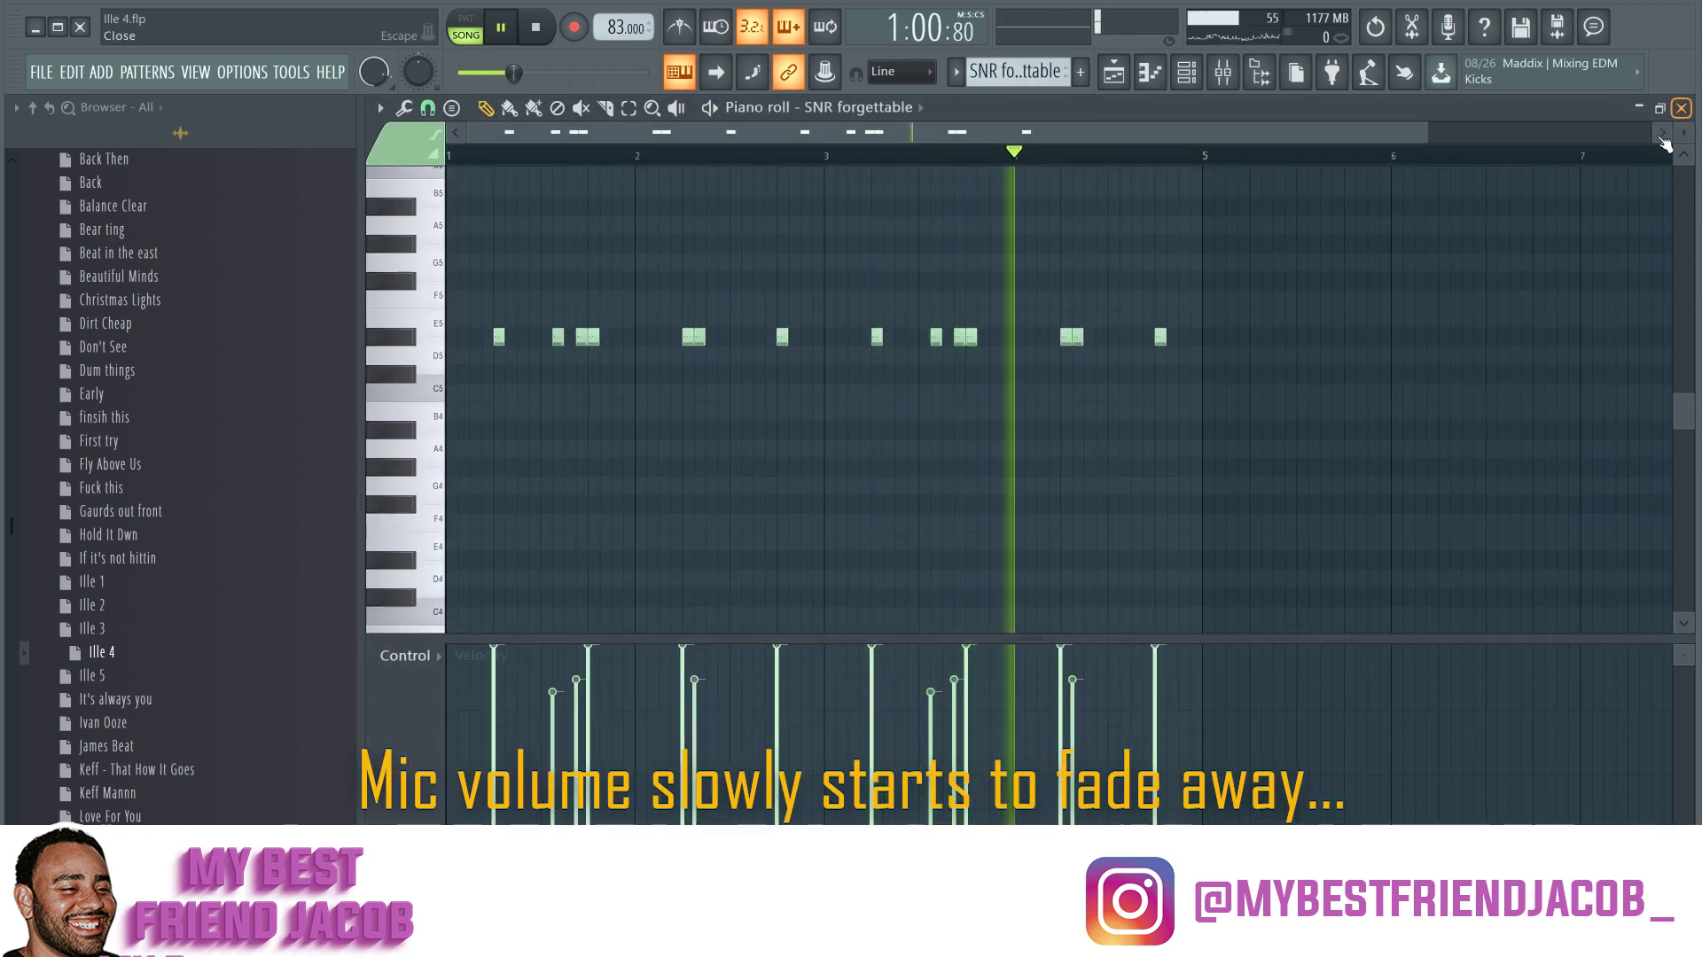
pyautogui.click(1681, 108)
pyautogui.press('F6')
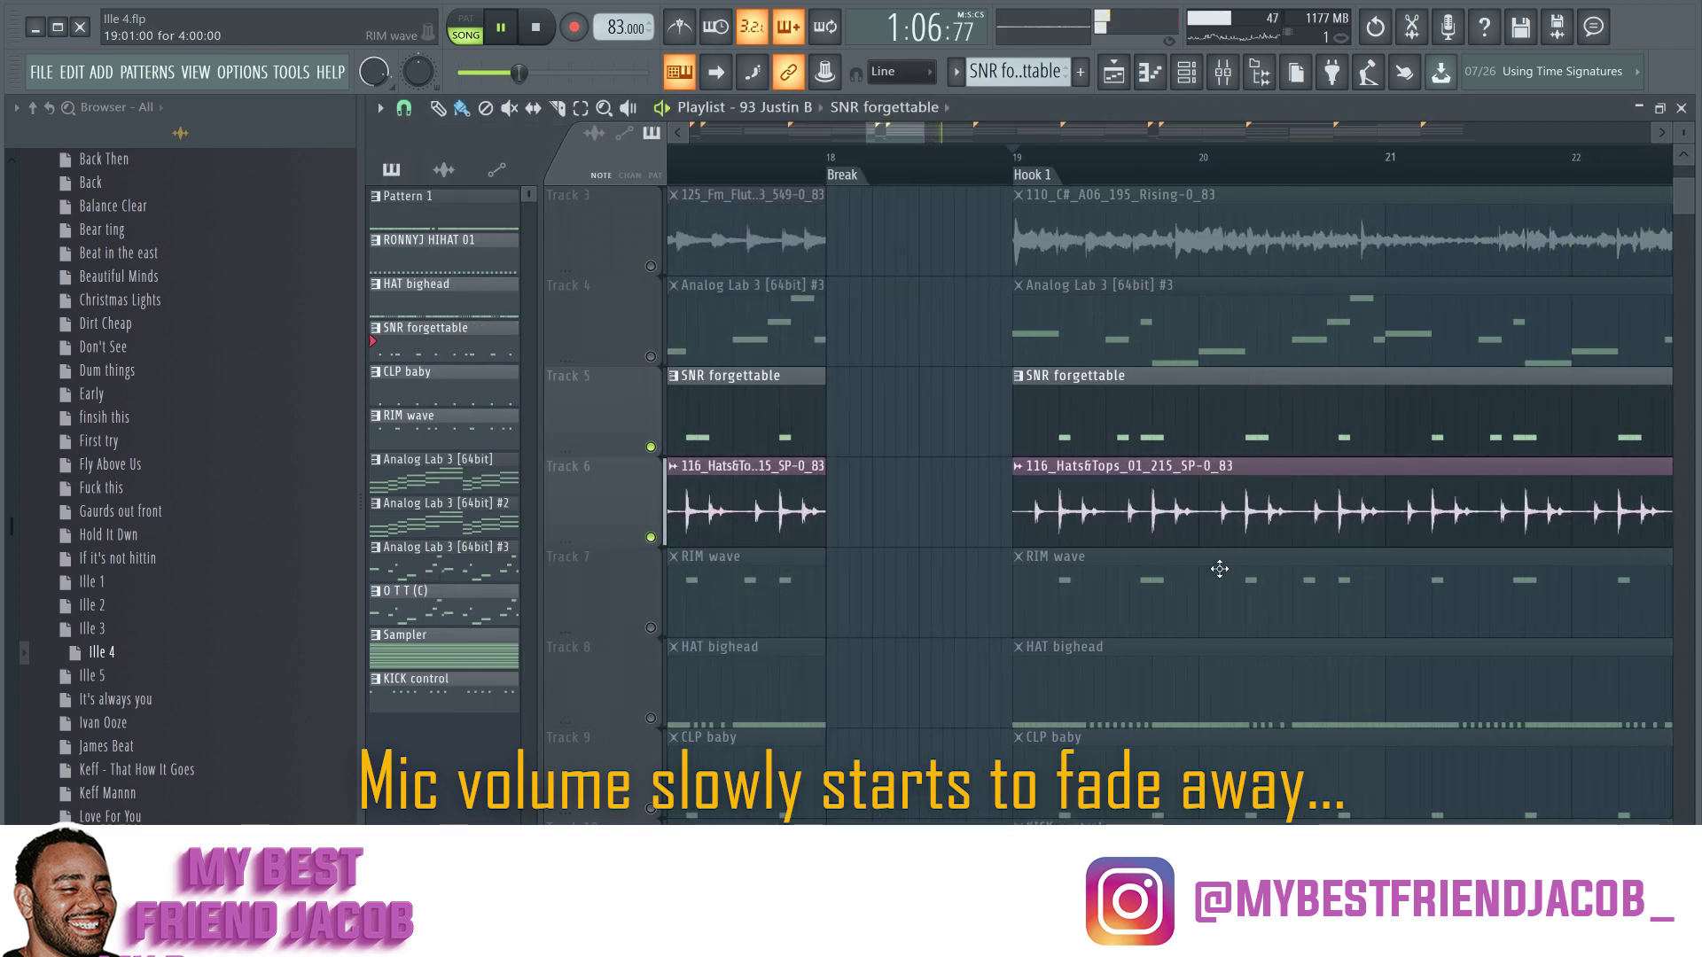
# Step: Unmute Track 6 with the 116_Hats&Tops_01_215_SP-0_83 loop and replay it with the snare from the start of Hook 1
pyautogui.scroll(-2, 1215, 546)
pyautogui.scroll(-1, 1207, 565)
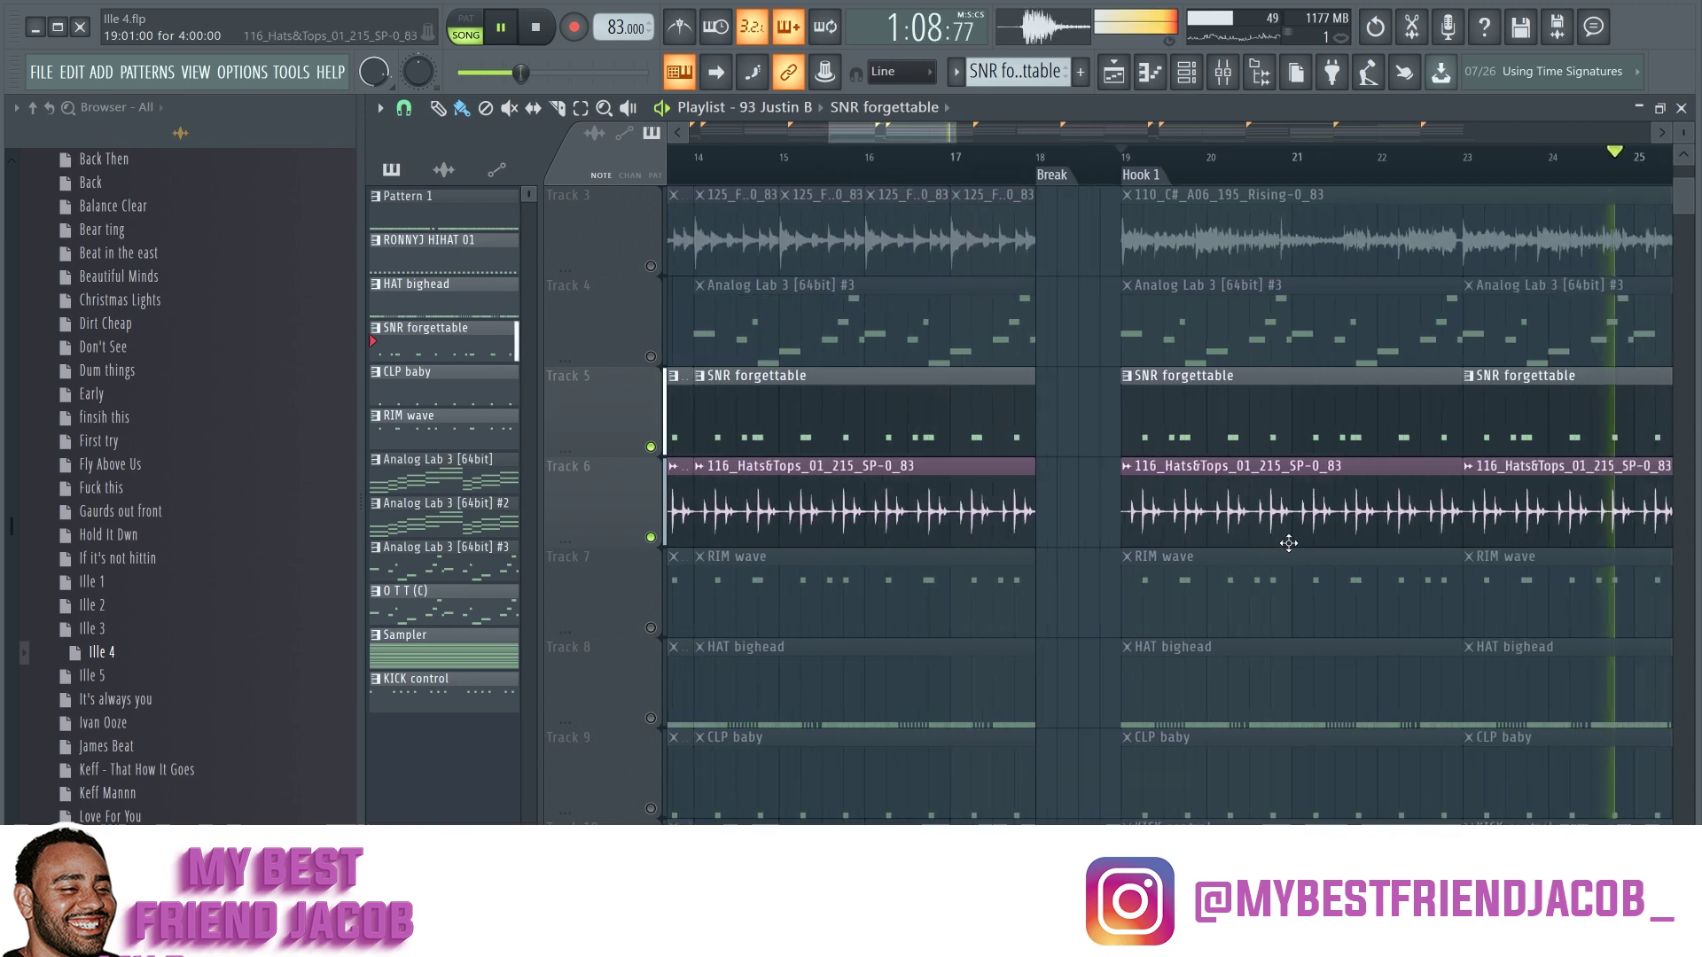
pyautogui.press('space')
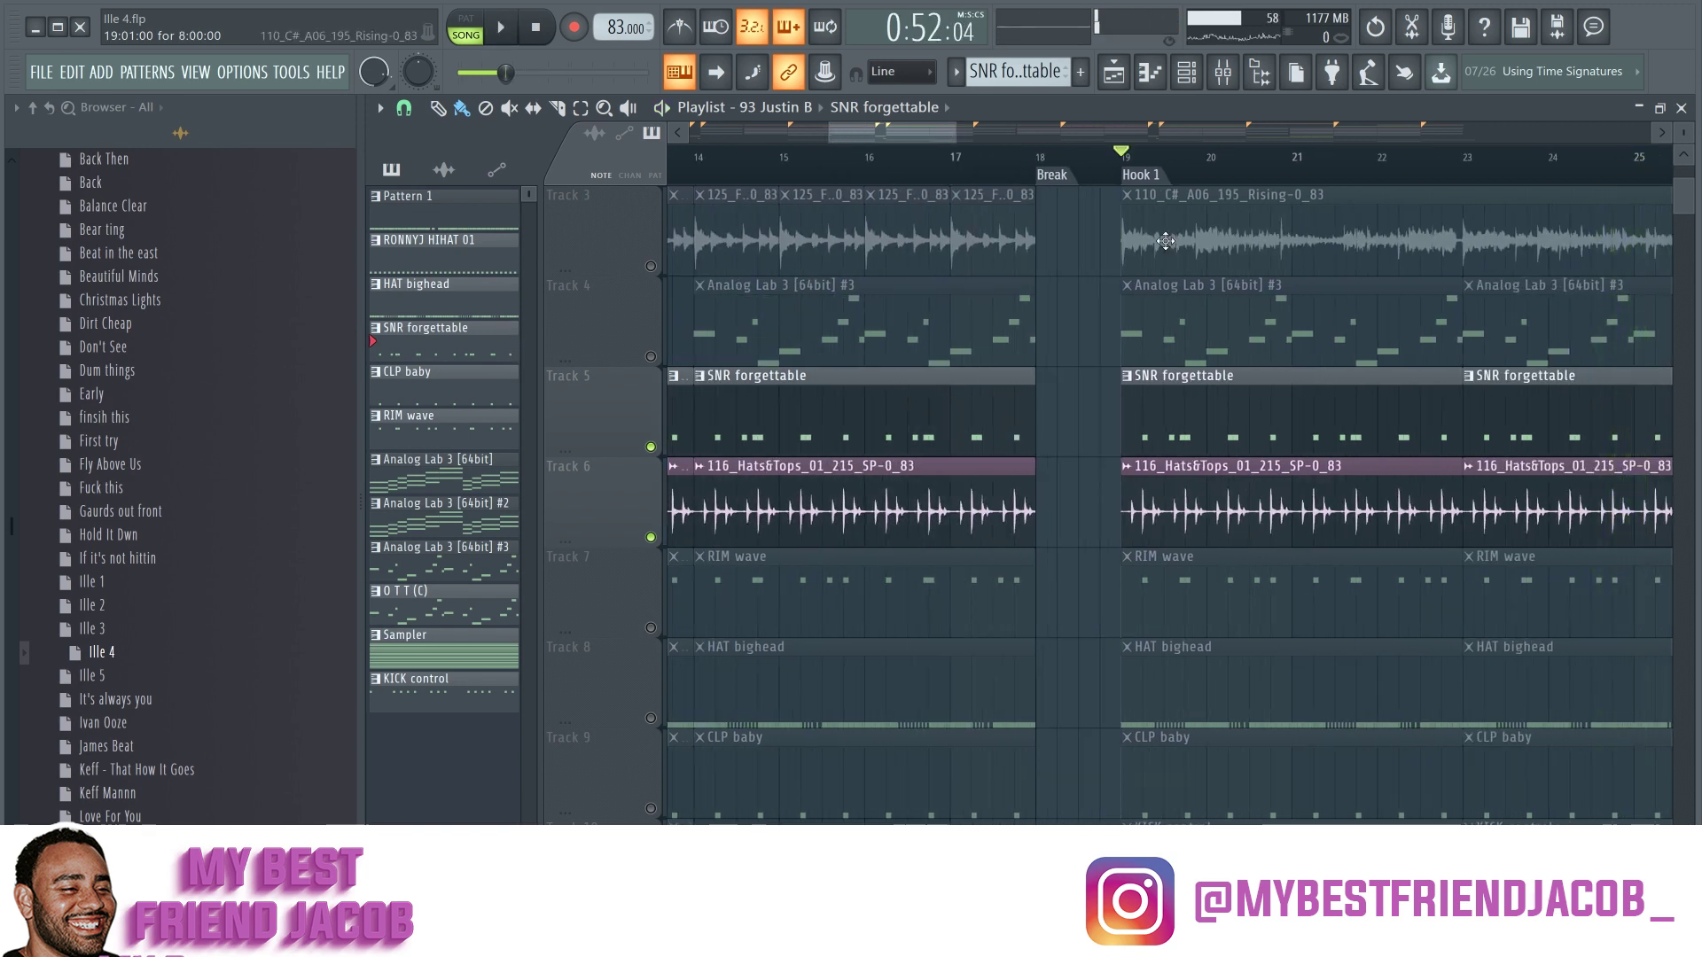
pyautogui.press('space')
pyautogui.scroll(2, 1369, 539)
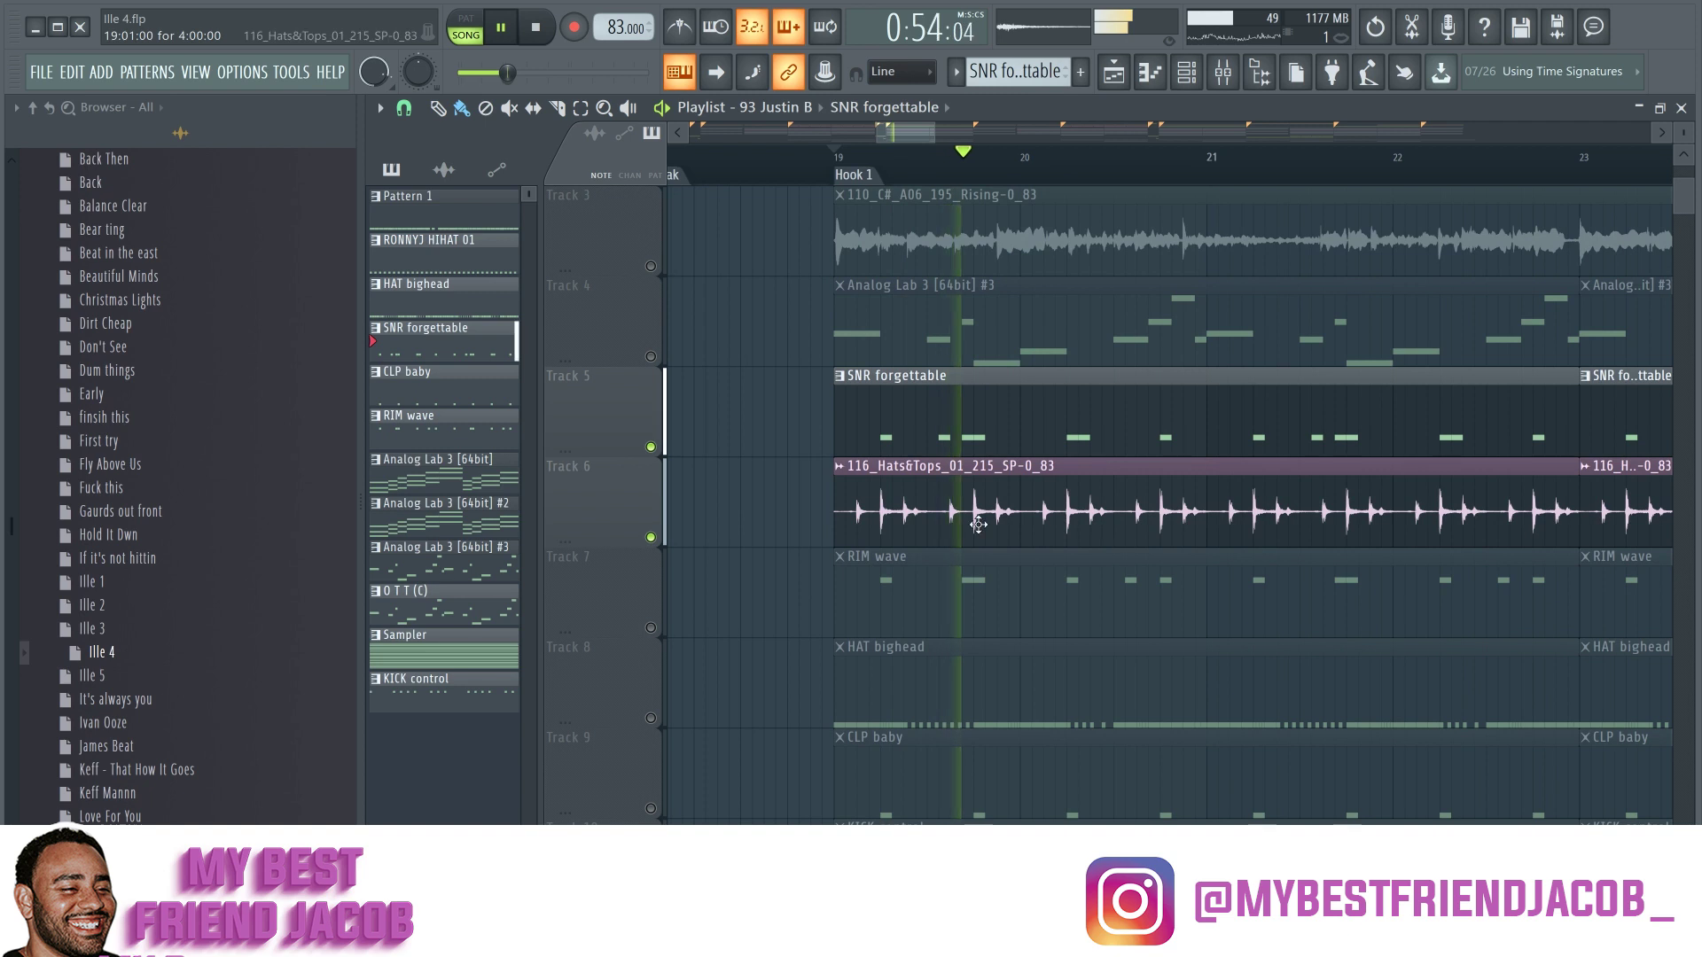
pyautogui.scroll(-1, 979, 525)
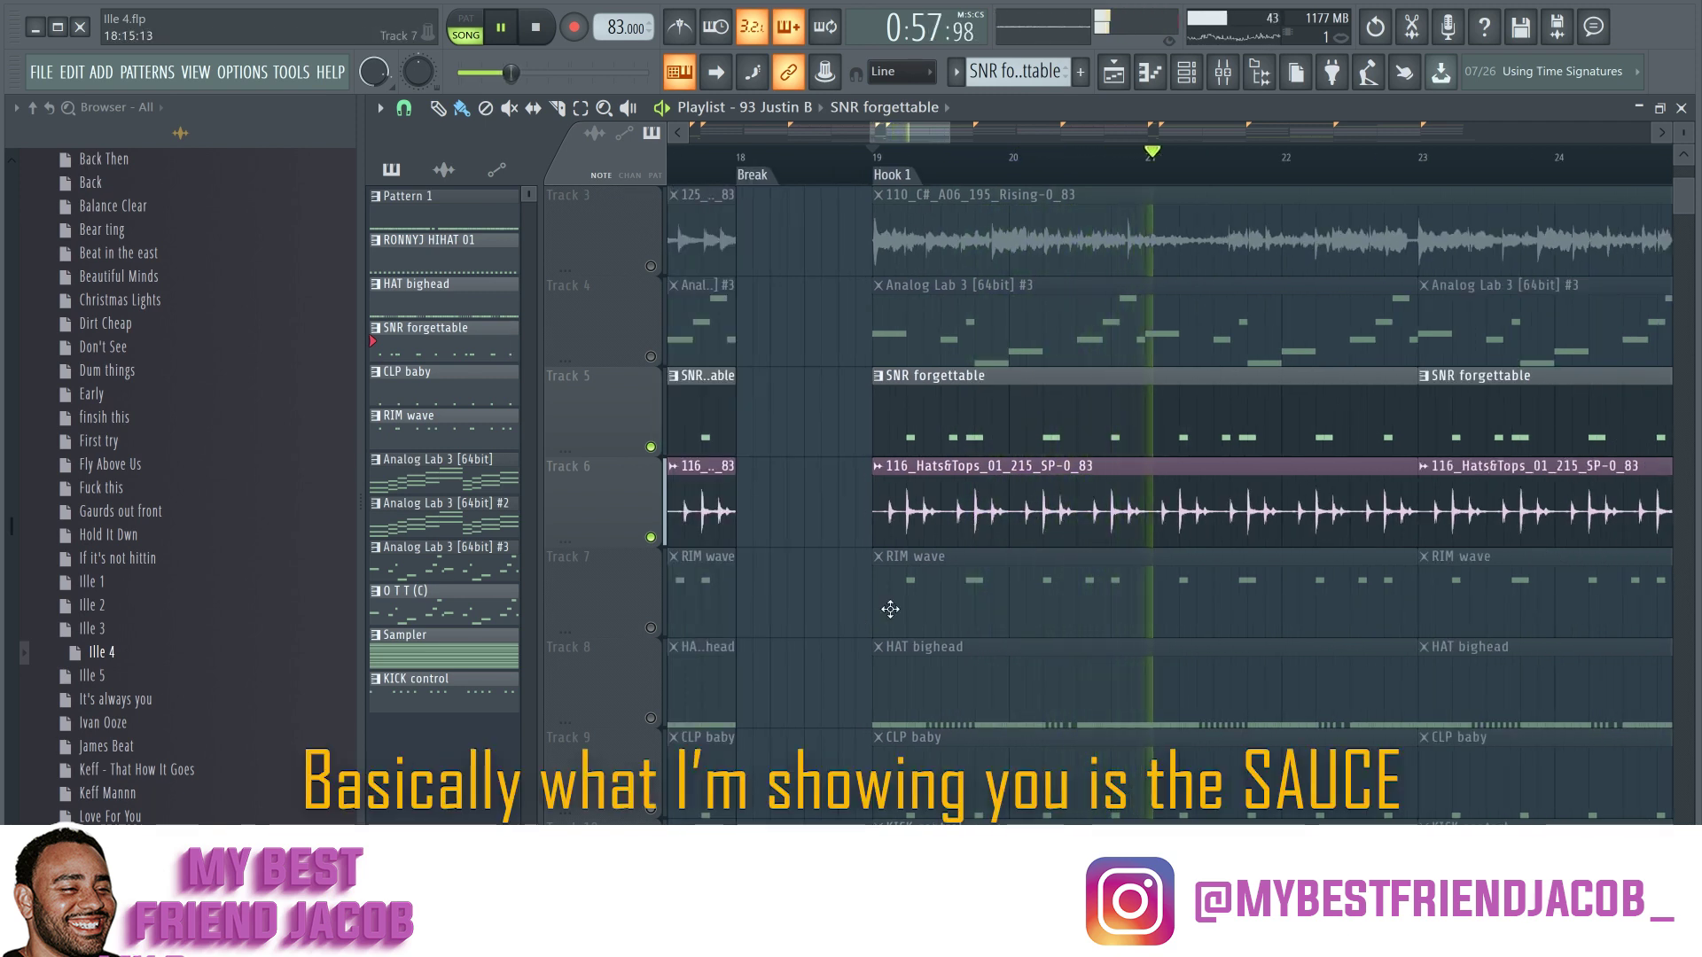
# Step: Unmute Track 7 with RIM wave and Track 8 with HAT bighead while Hook 1 plays
pyautogui.click(650, 627)
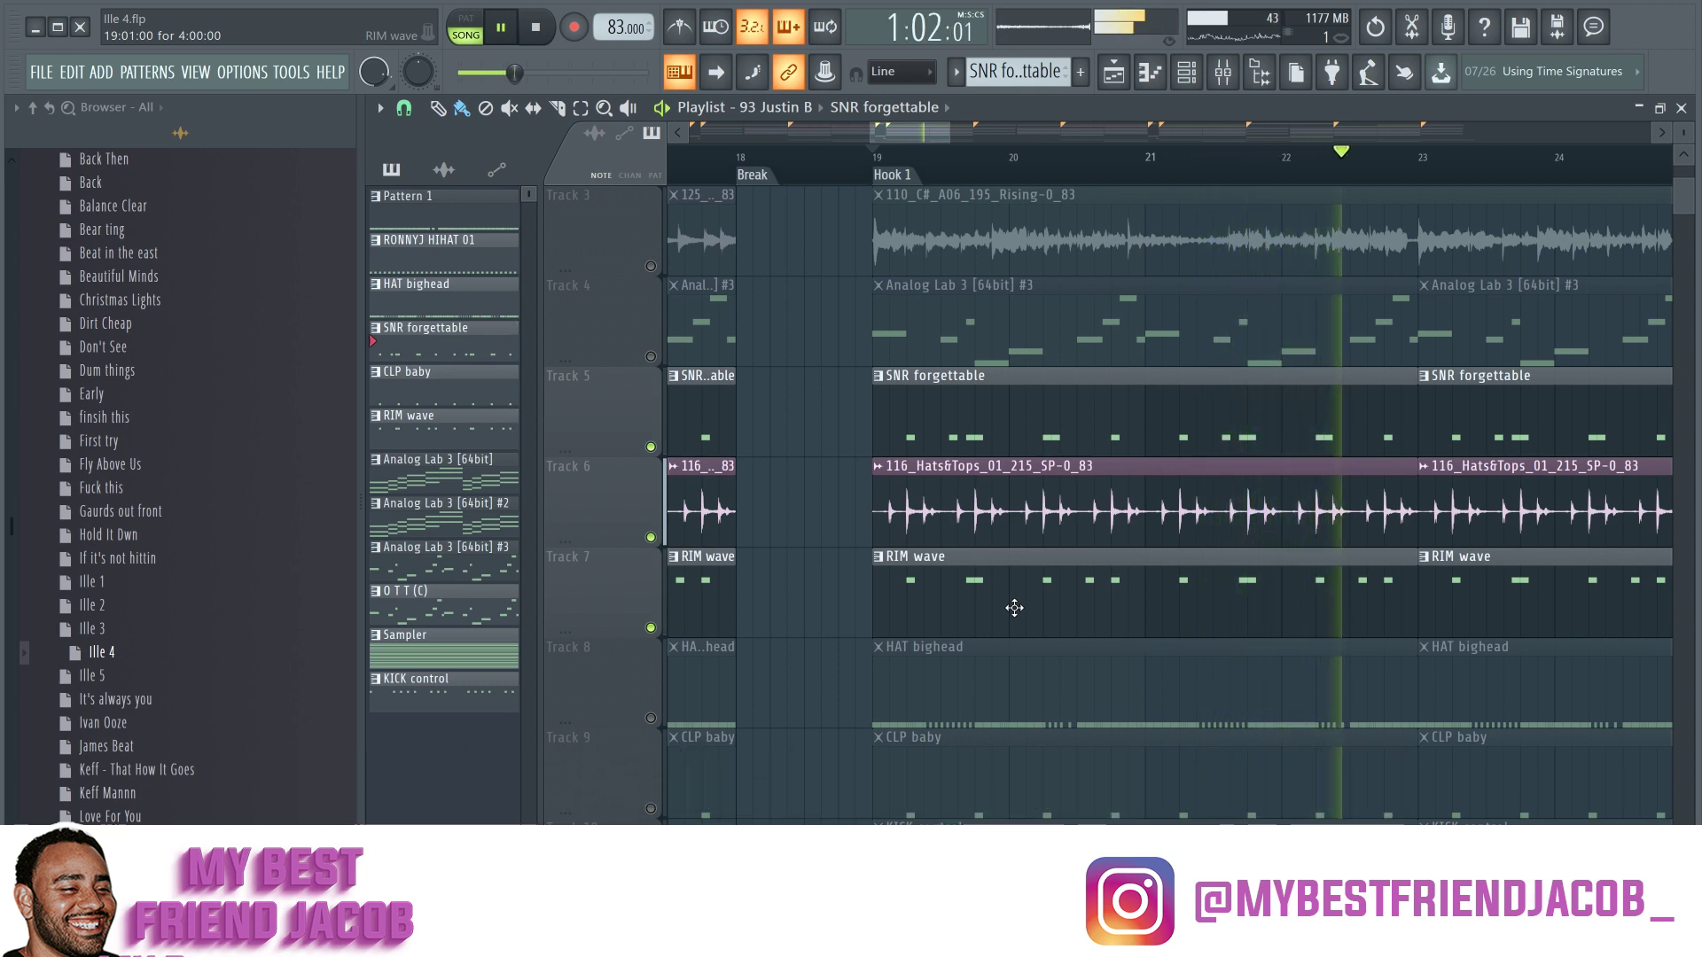
pyautogui.scroll(-1, 842, 620)
pyautogui.click(651, 628)
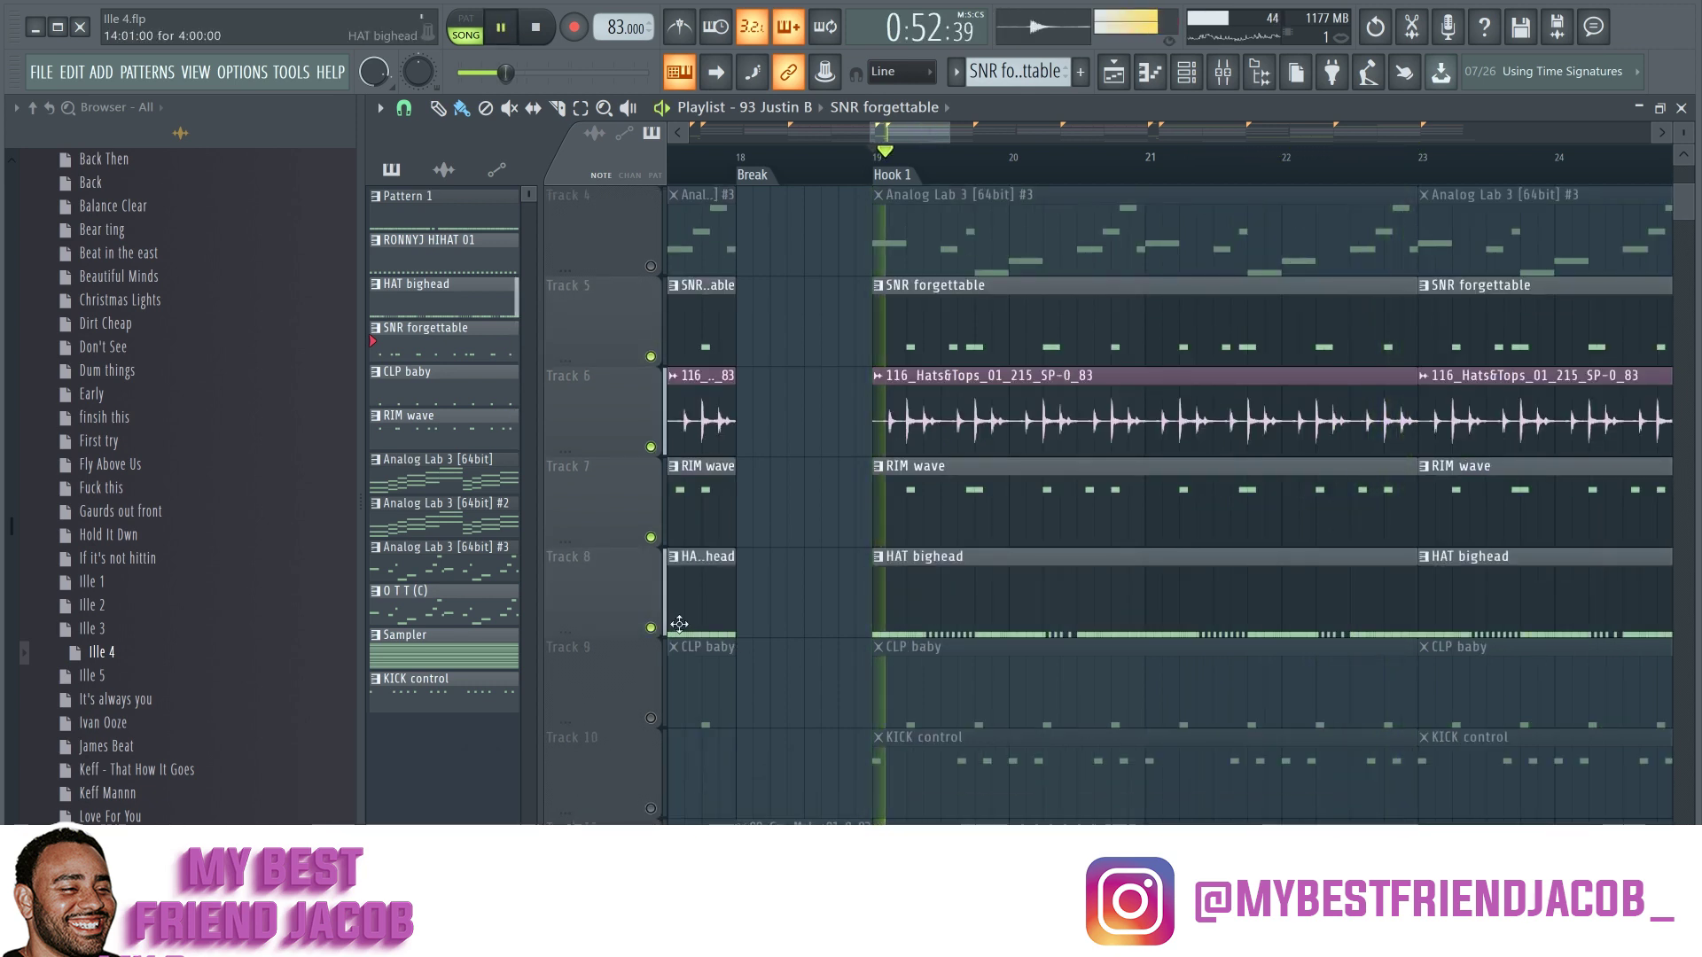
# Step: Open the HAT bighead pattern in the Piano roll, examine its hi-hat rolls, and return to the Playlist
pyautogui.keyDown('ctrl'); pyautogui.scroll(2, 887, 674); pyautogui.keyUp('ctrl')
pyautogui.scroll(1, 882, 674)
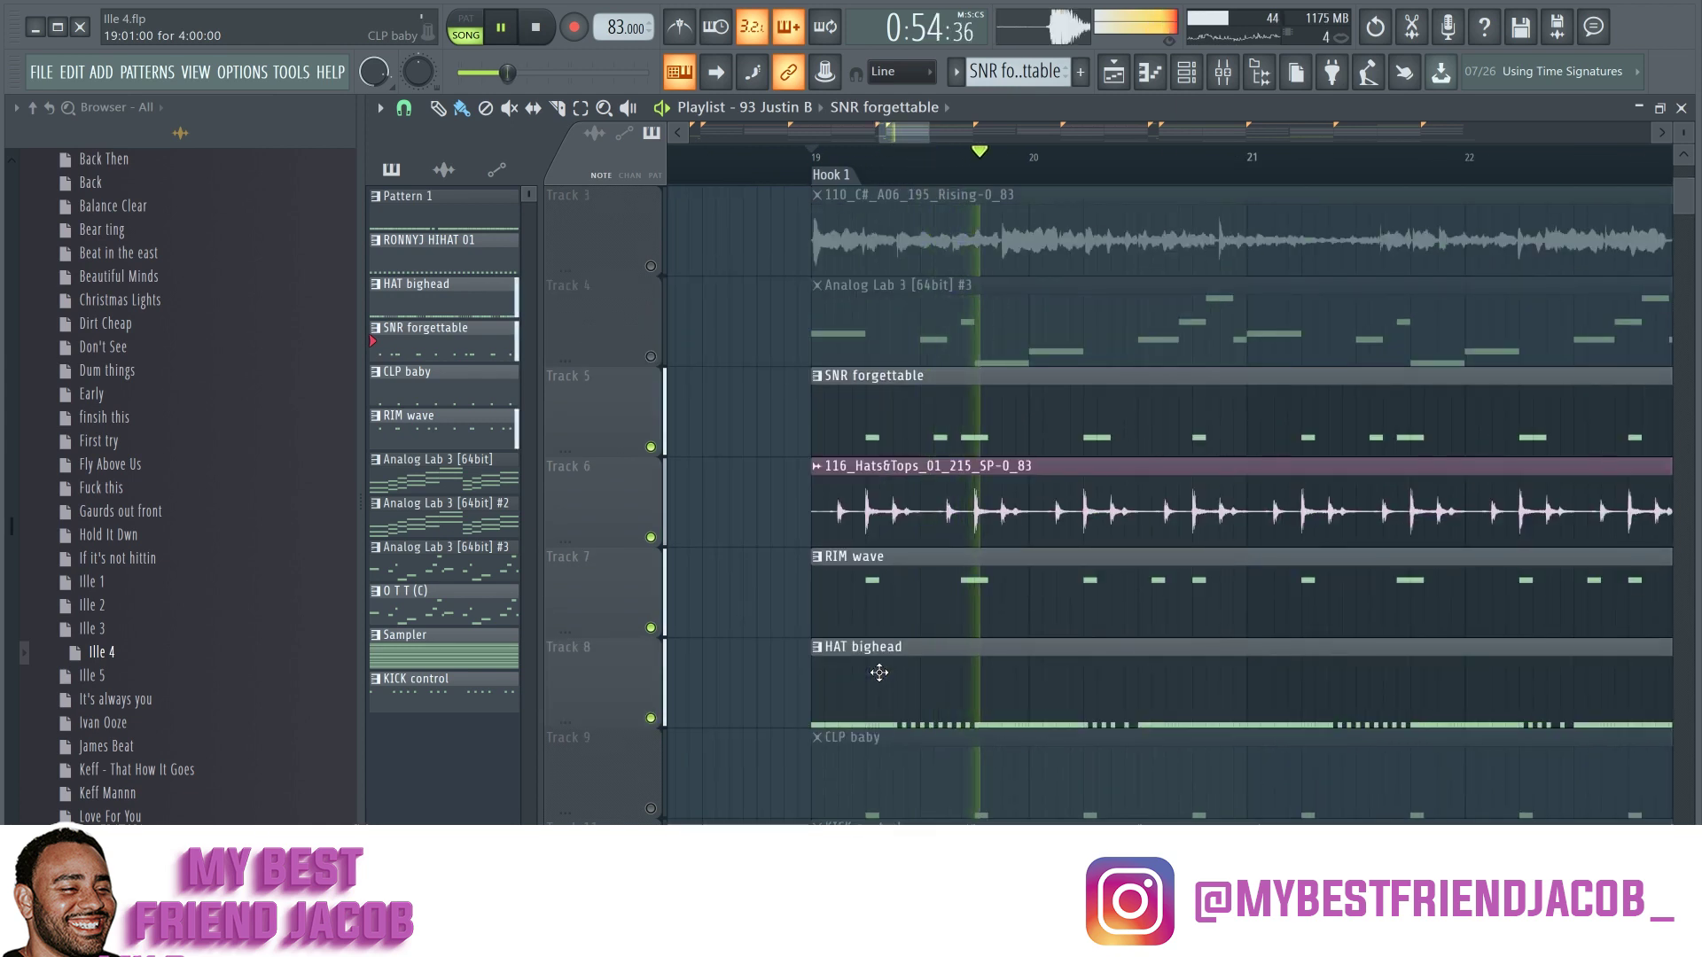
pyautogui.doubleClick(879, 672)
pyautogui.keyDown('ctrl'); pyautogui.scroll(-2, 786, 478); pyautogui.keyUp('ctrl')
pyautogui.keyDown('ctrl'); pyautogui.scroll(3, 698, 475); pyautogui.keyUp('ctrl')
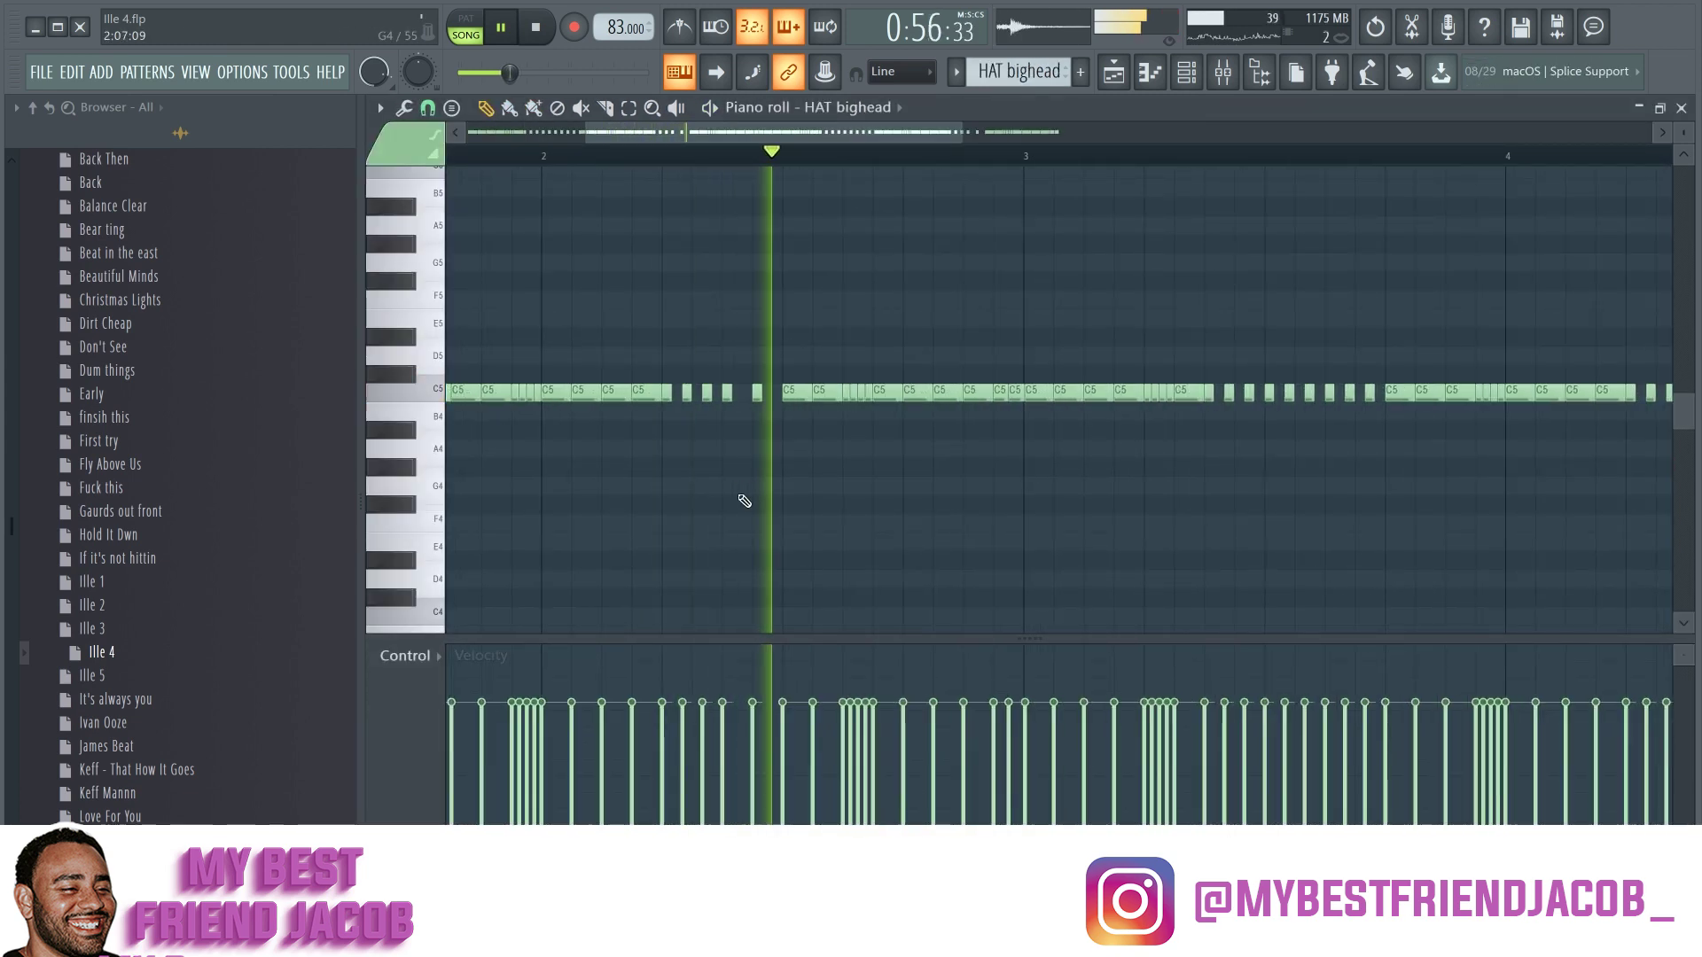
pyautogui.keyDown('ctrl'); pyautogui.scroll(-3, 741, 498); pyautogui.keyUp('ctrl')
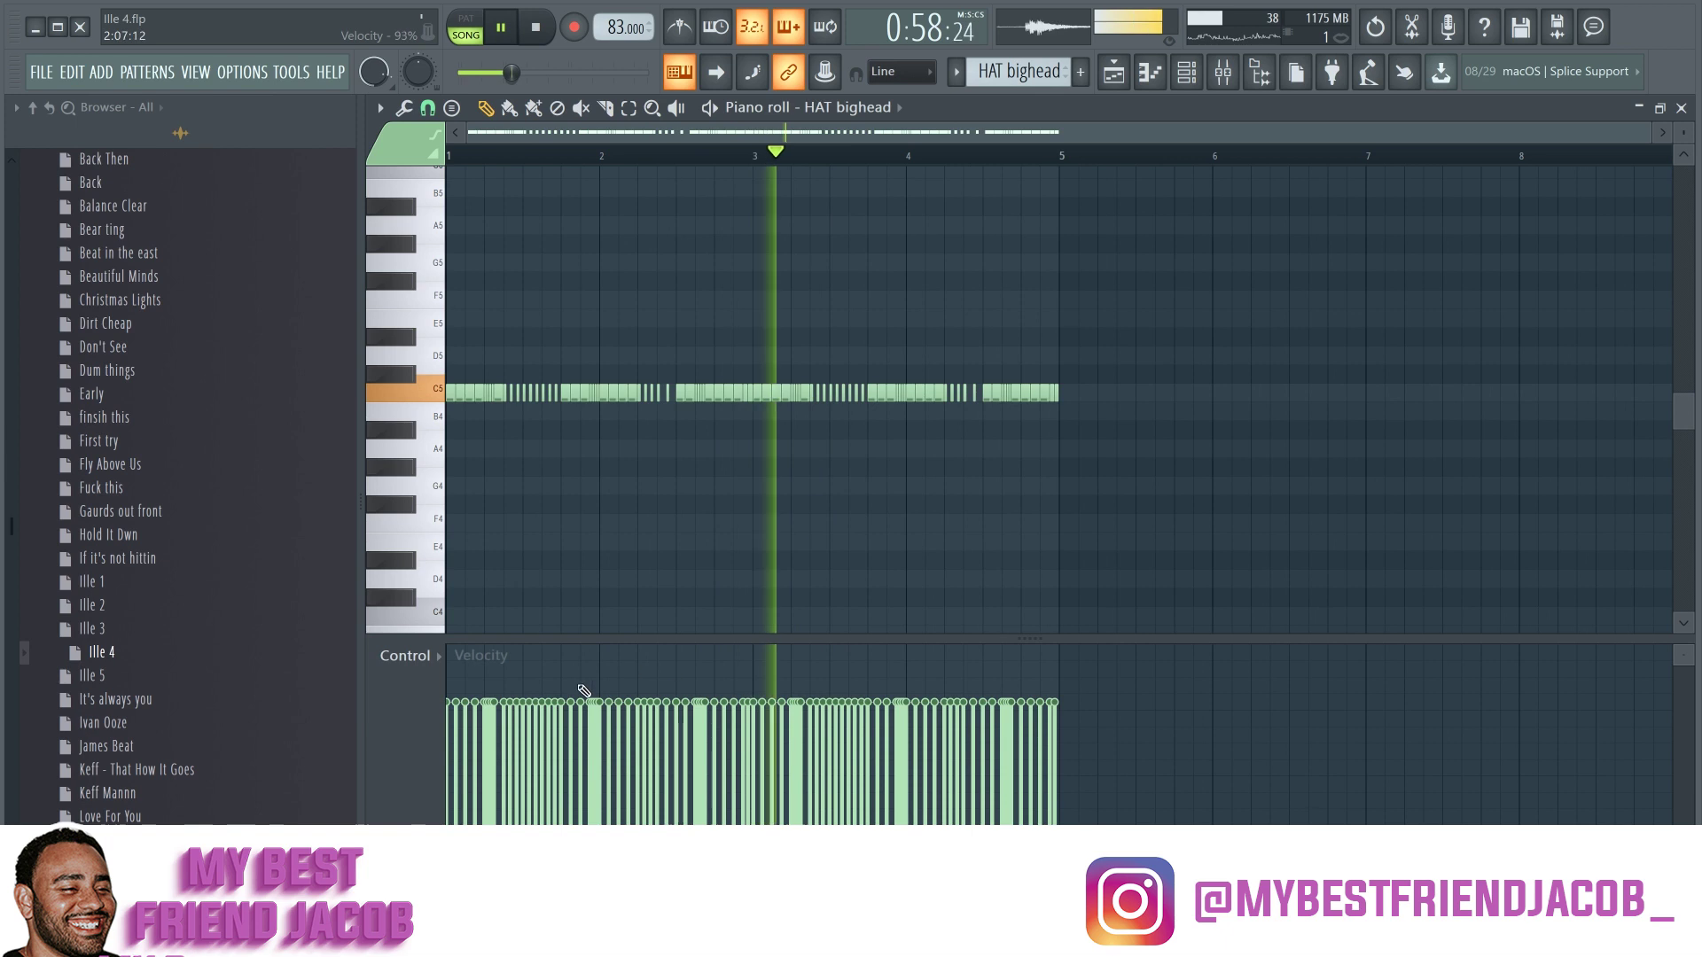
pyautogui.click(1681, 107)
pyautogui.click(1113, 100)
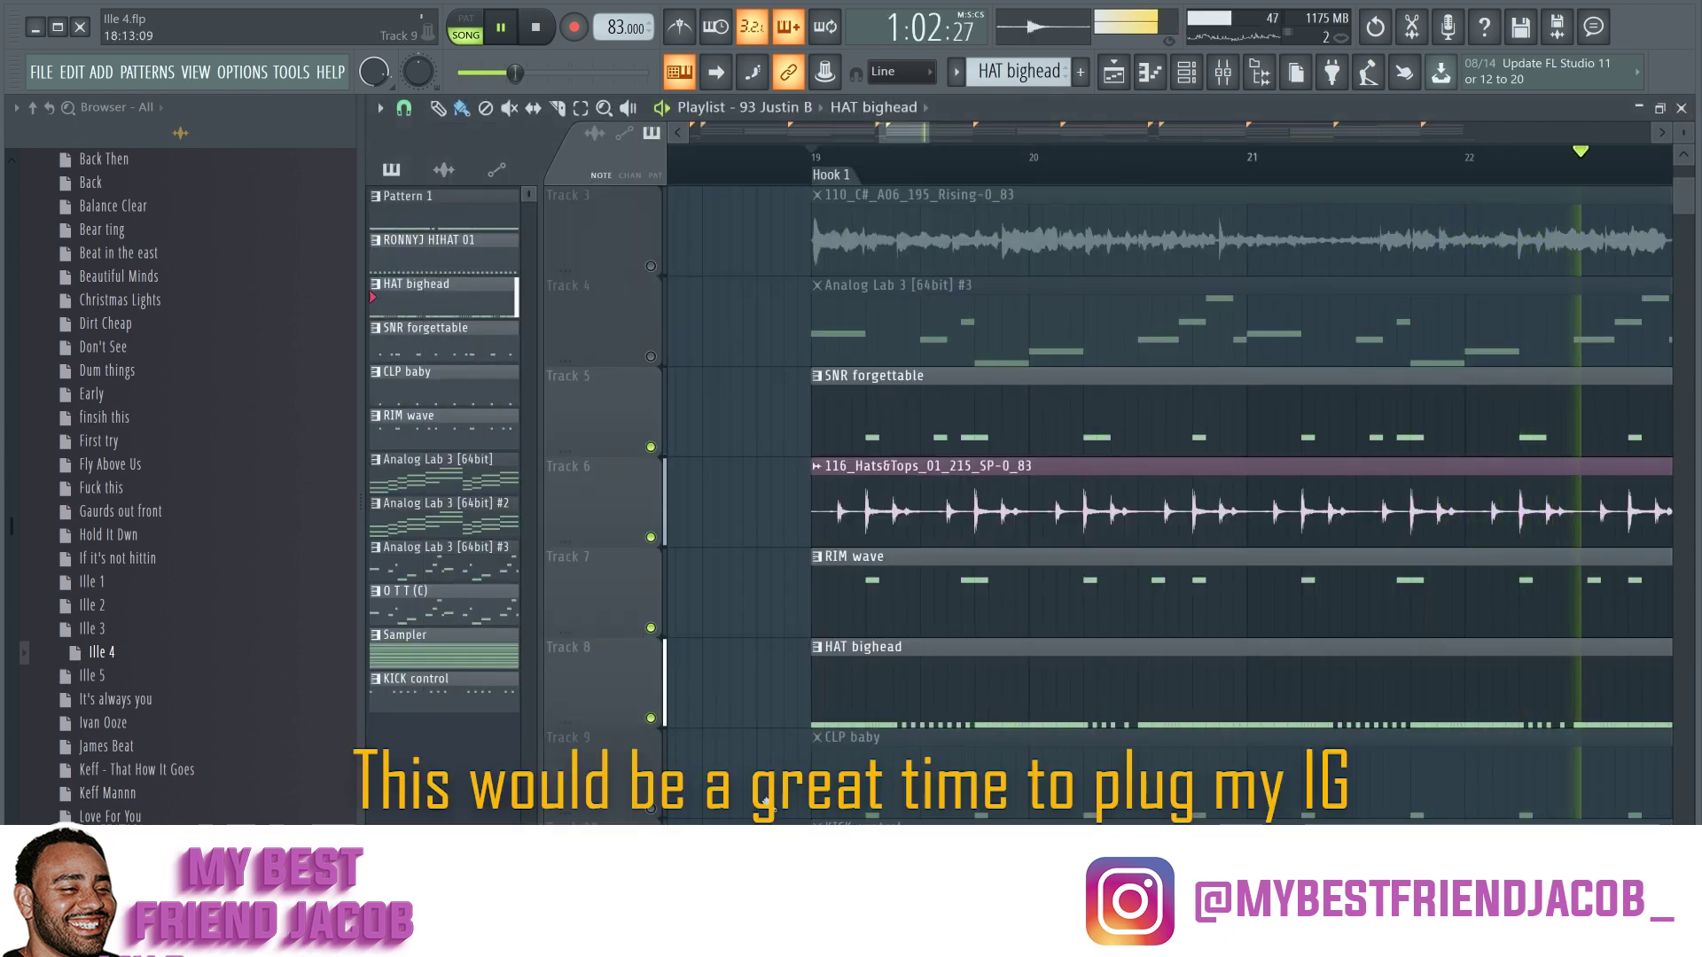
# Step: Unmute Track 9 with CLP baby and Track 10 with KICK control during playback
pyautogui.scroll(-1, 768, 803)
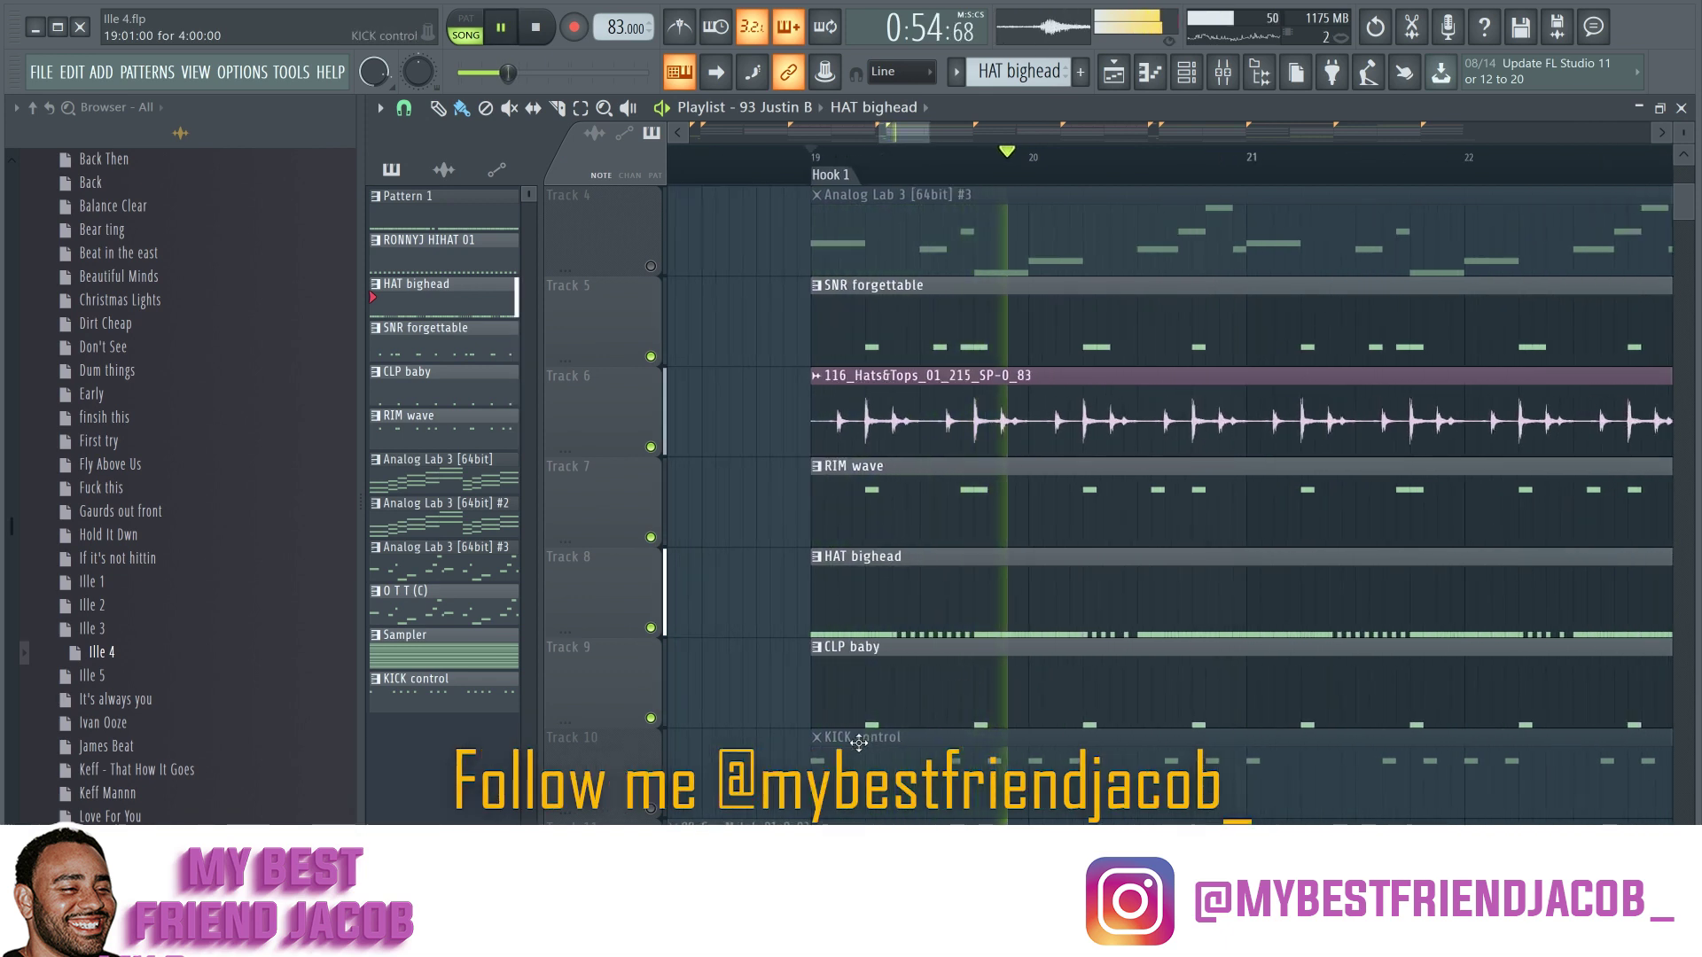
pyautogui.scroll(-2, 771, 771)
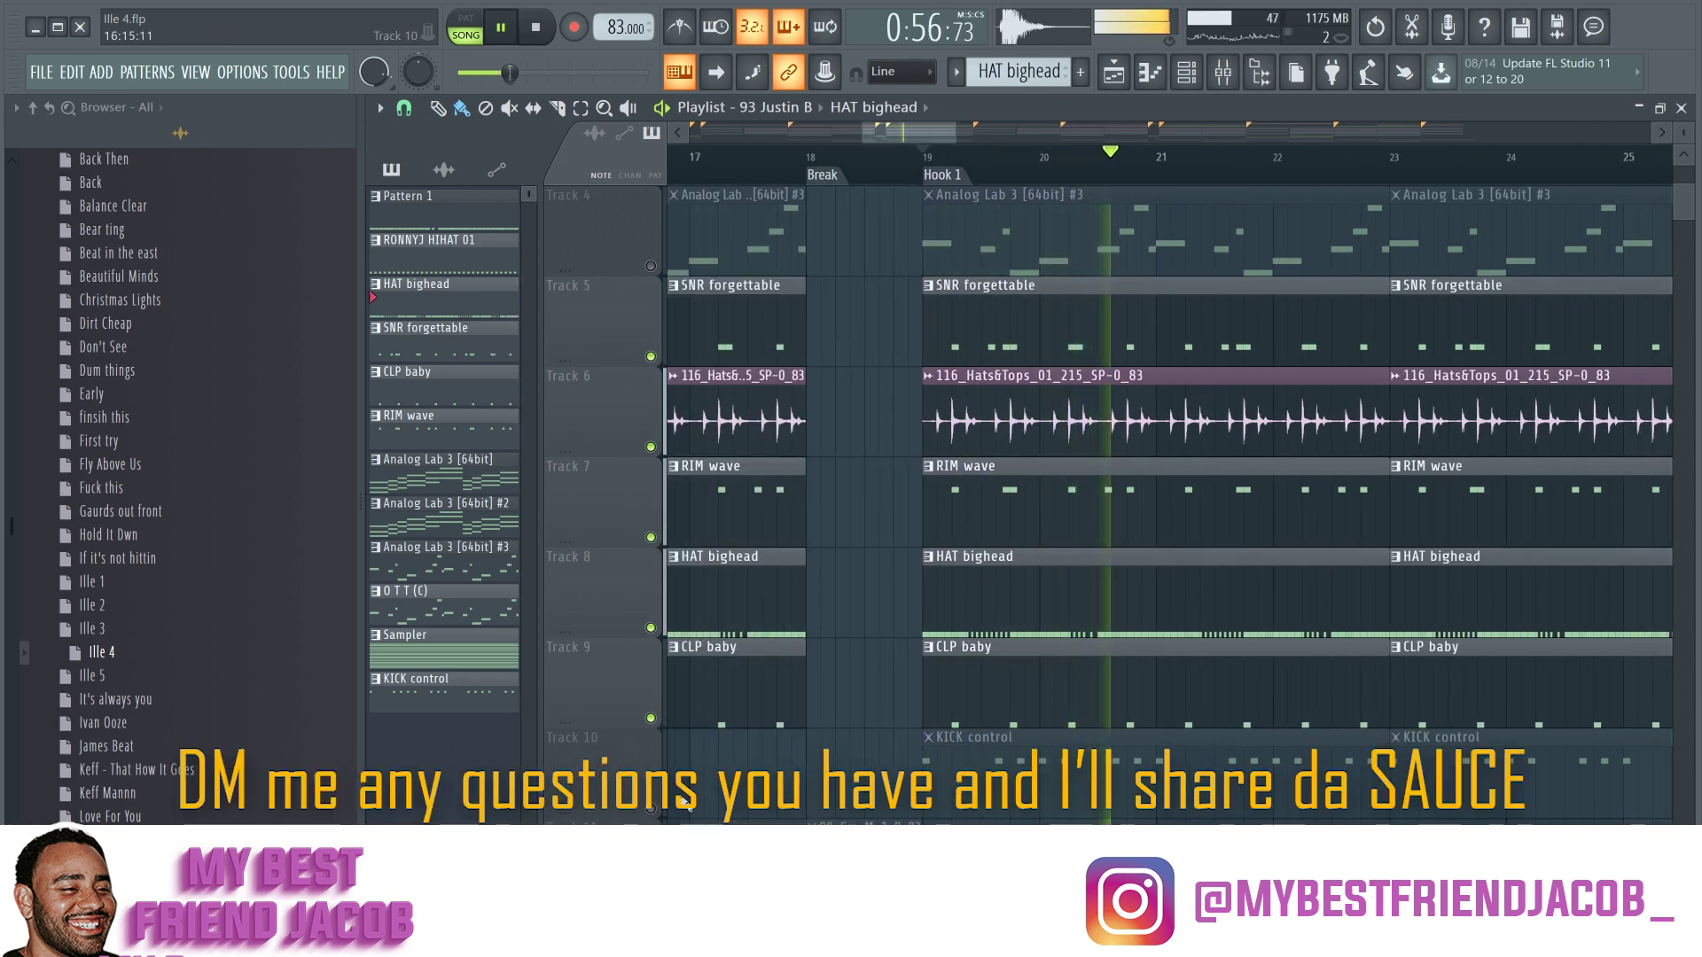
pyautogui.click(650, 808)
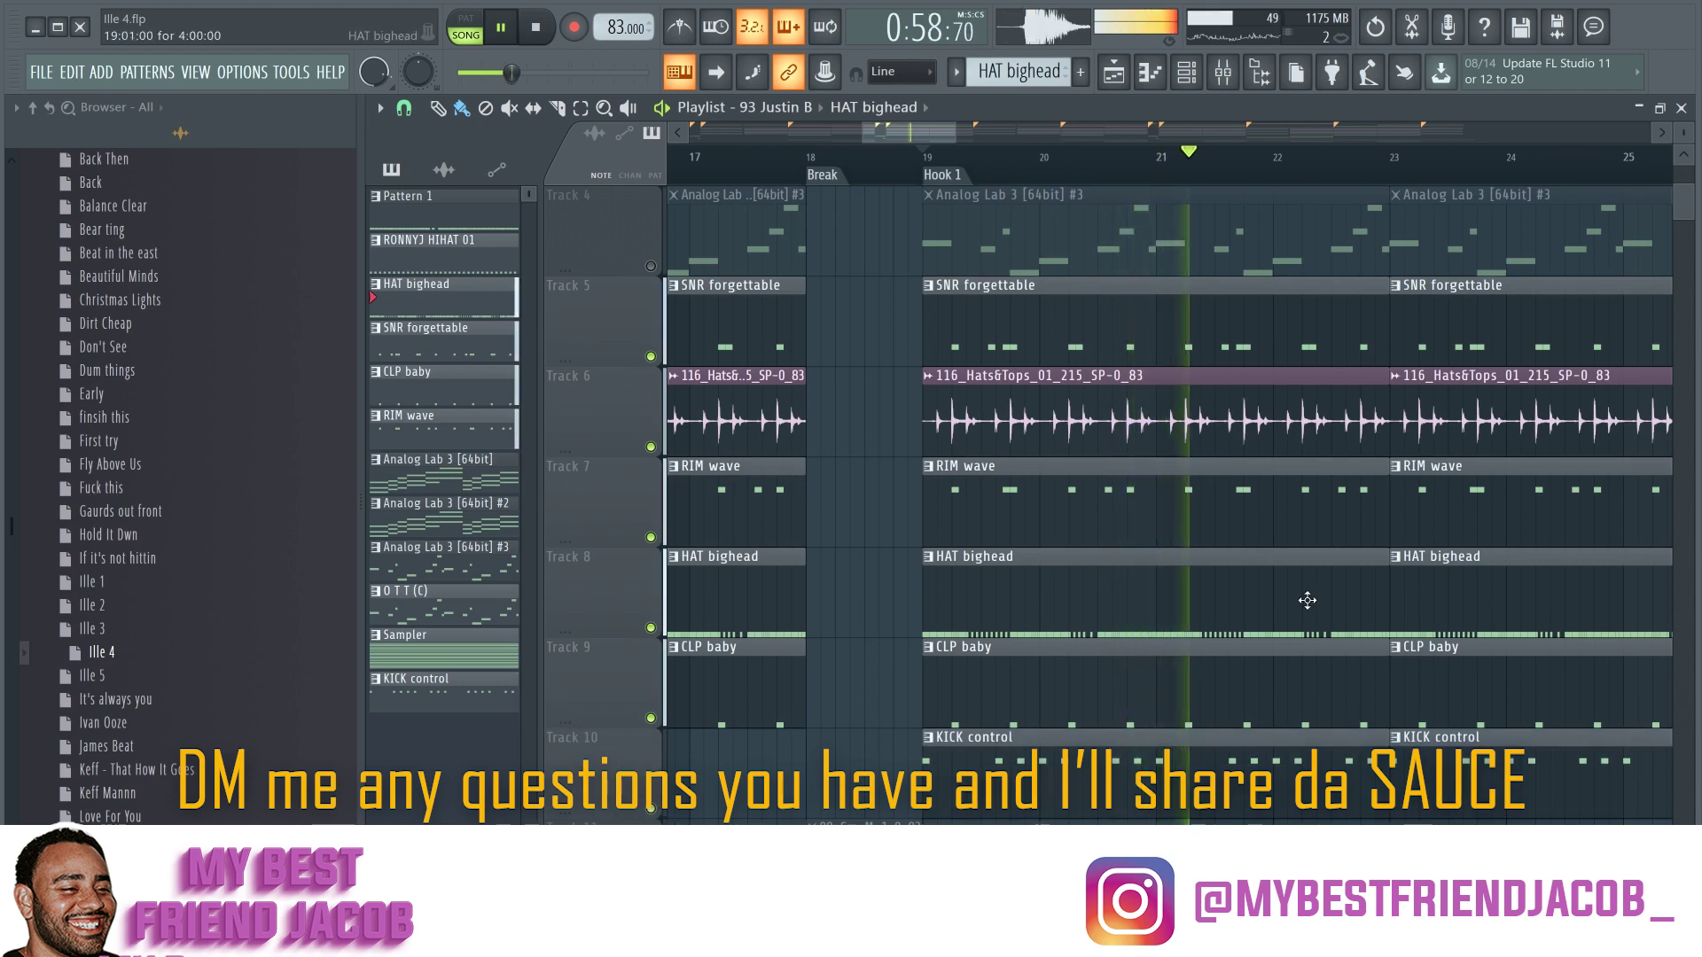
# Step: Open the KICK control pattern in the Piano roll, examine its notes from the first bar, and return to the Playlist
pyautogui.scroll(-2, 1311, 638)
pyautogui.doubleClick(1293, 772)
pyautogui.scroll(-5, 1285, 763)
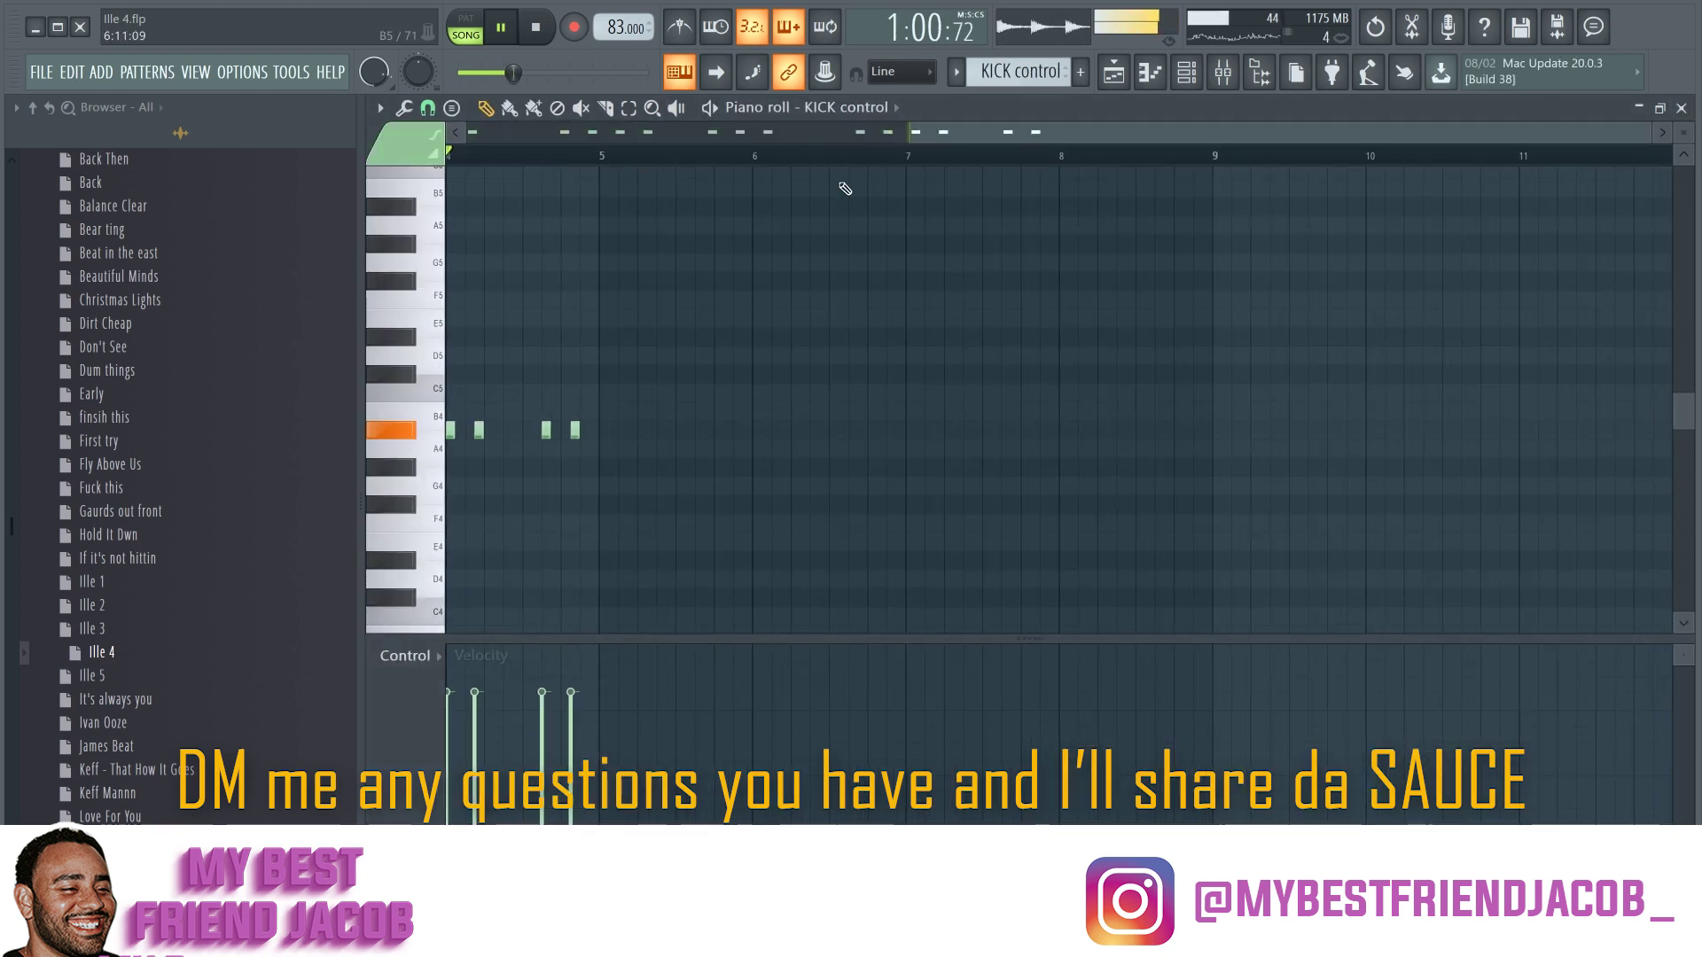
pyautogui.moveTo(945, 134); pyautogui.dragTo(441, 186)
pyautogui.scroll(2, 536, 330)
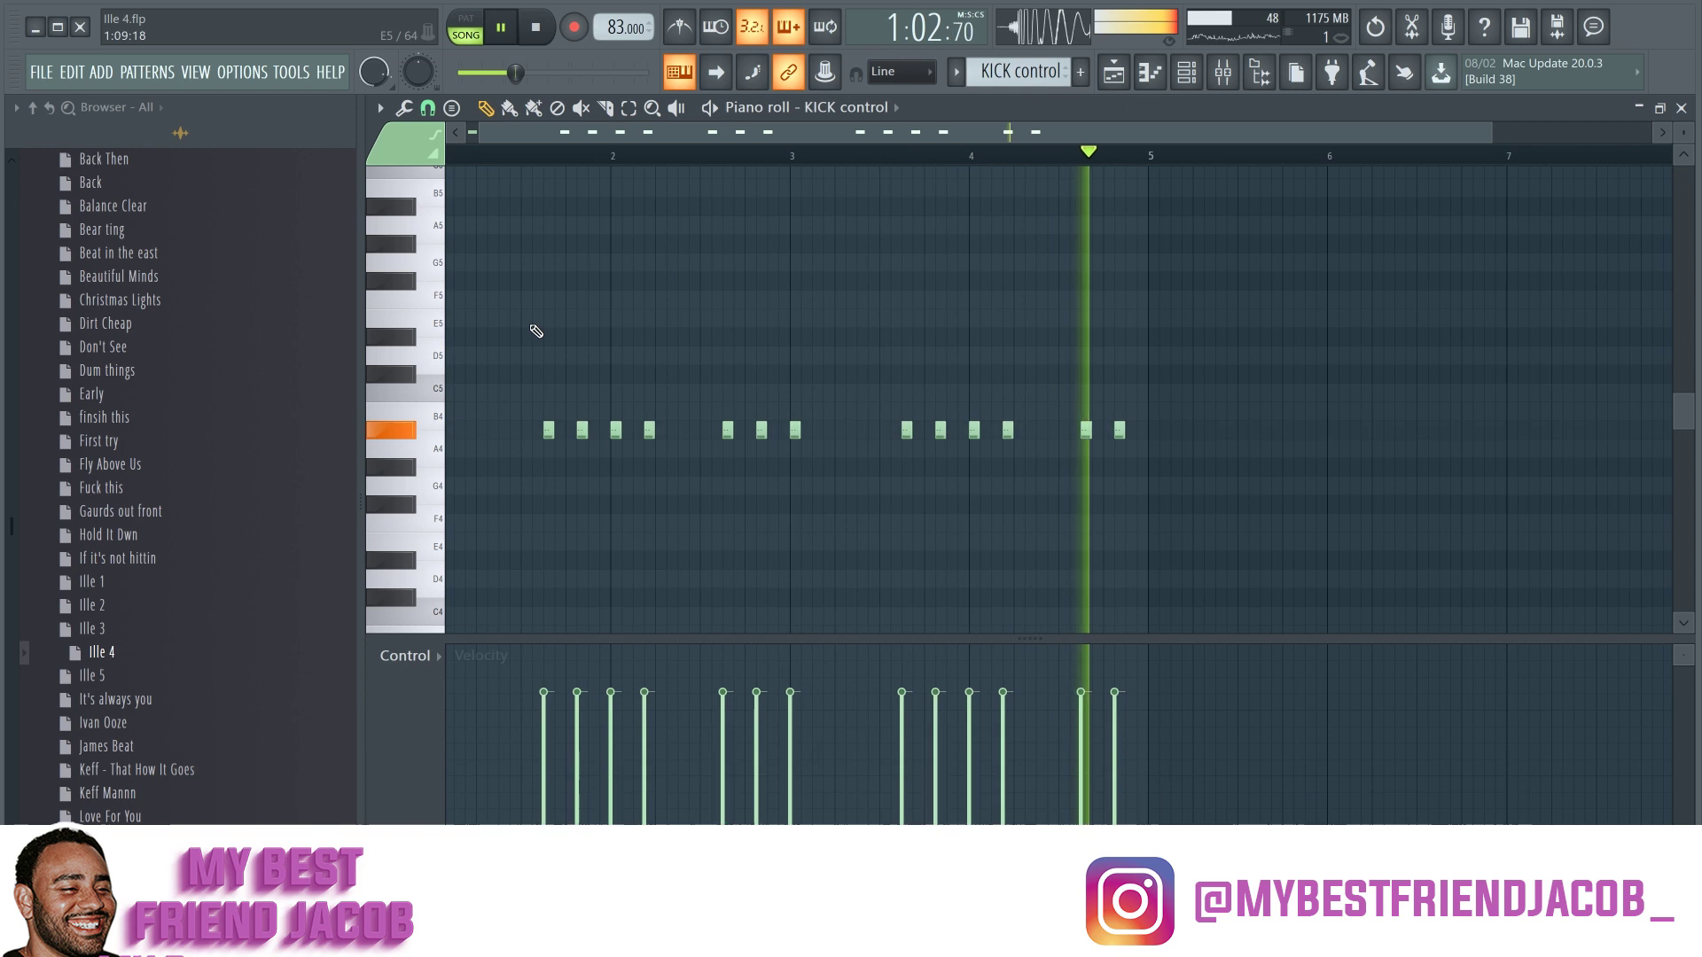
pyautogui.scroll(-1, 585, 350)
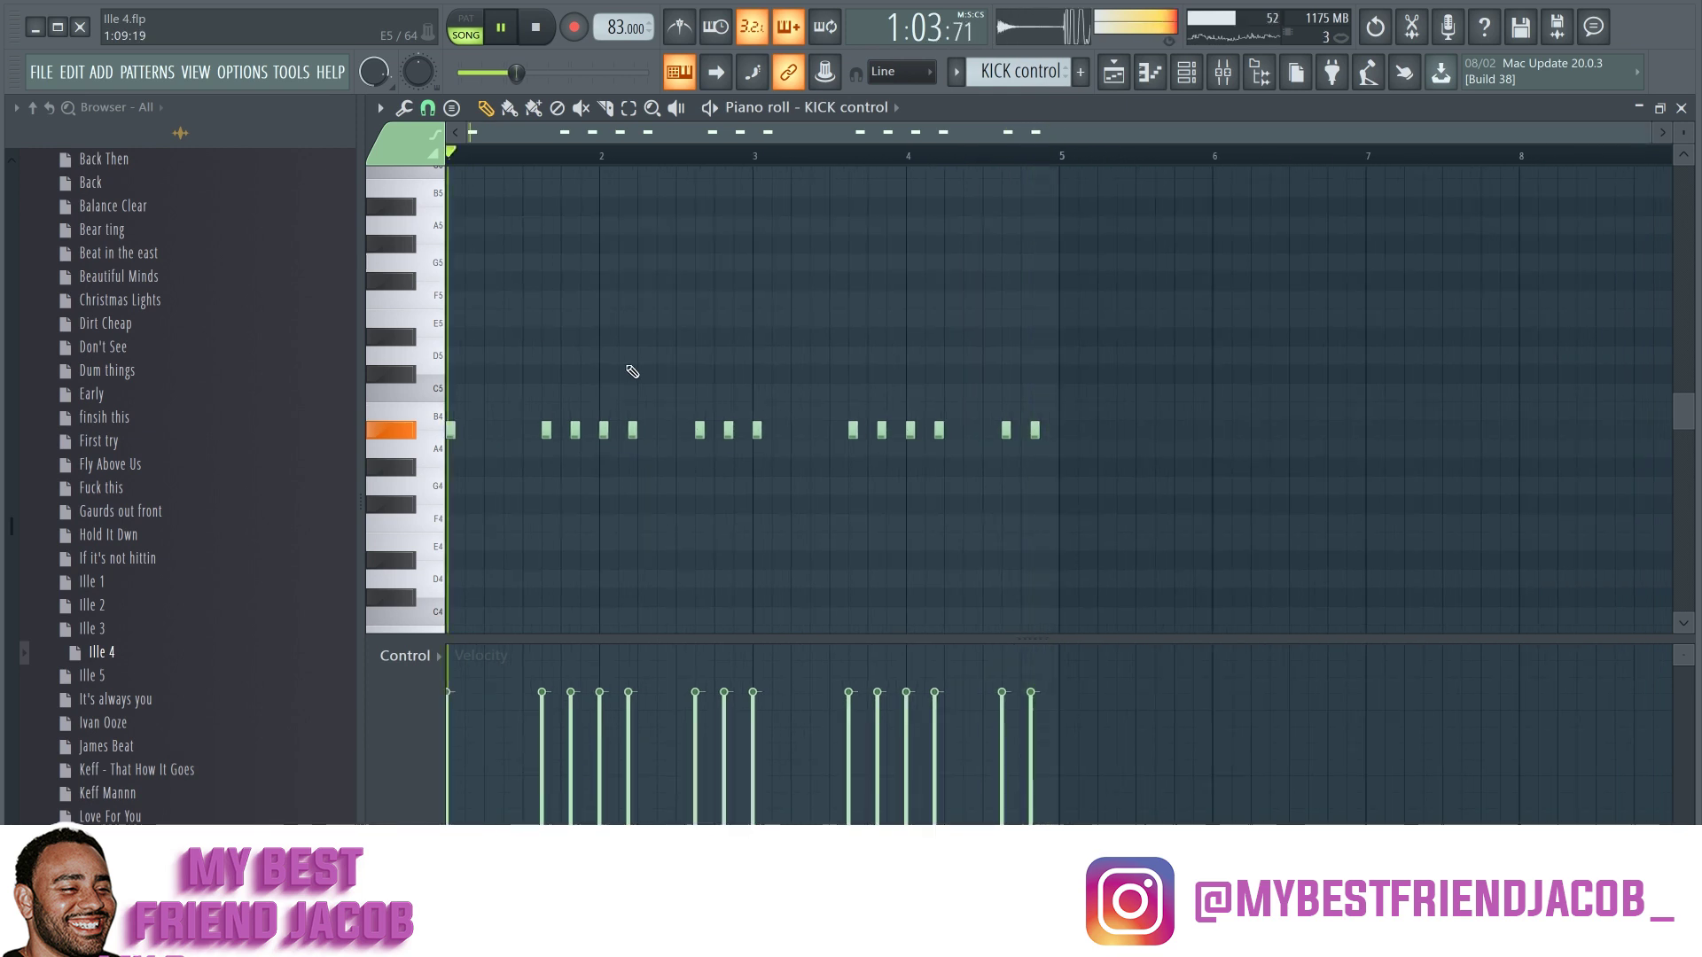
pyautogui.click(1682, 109)
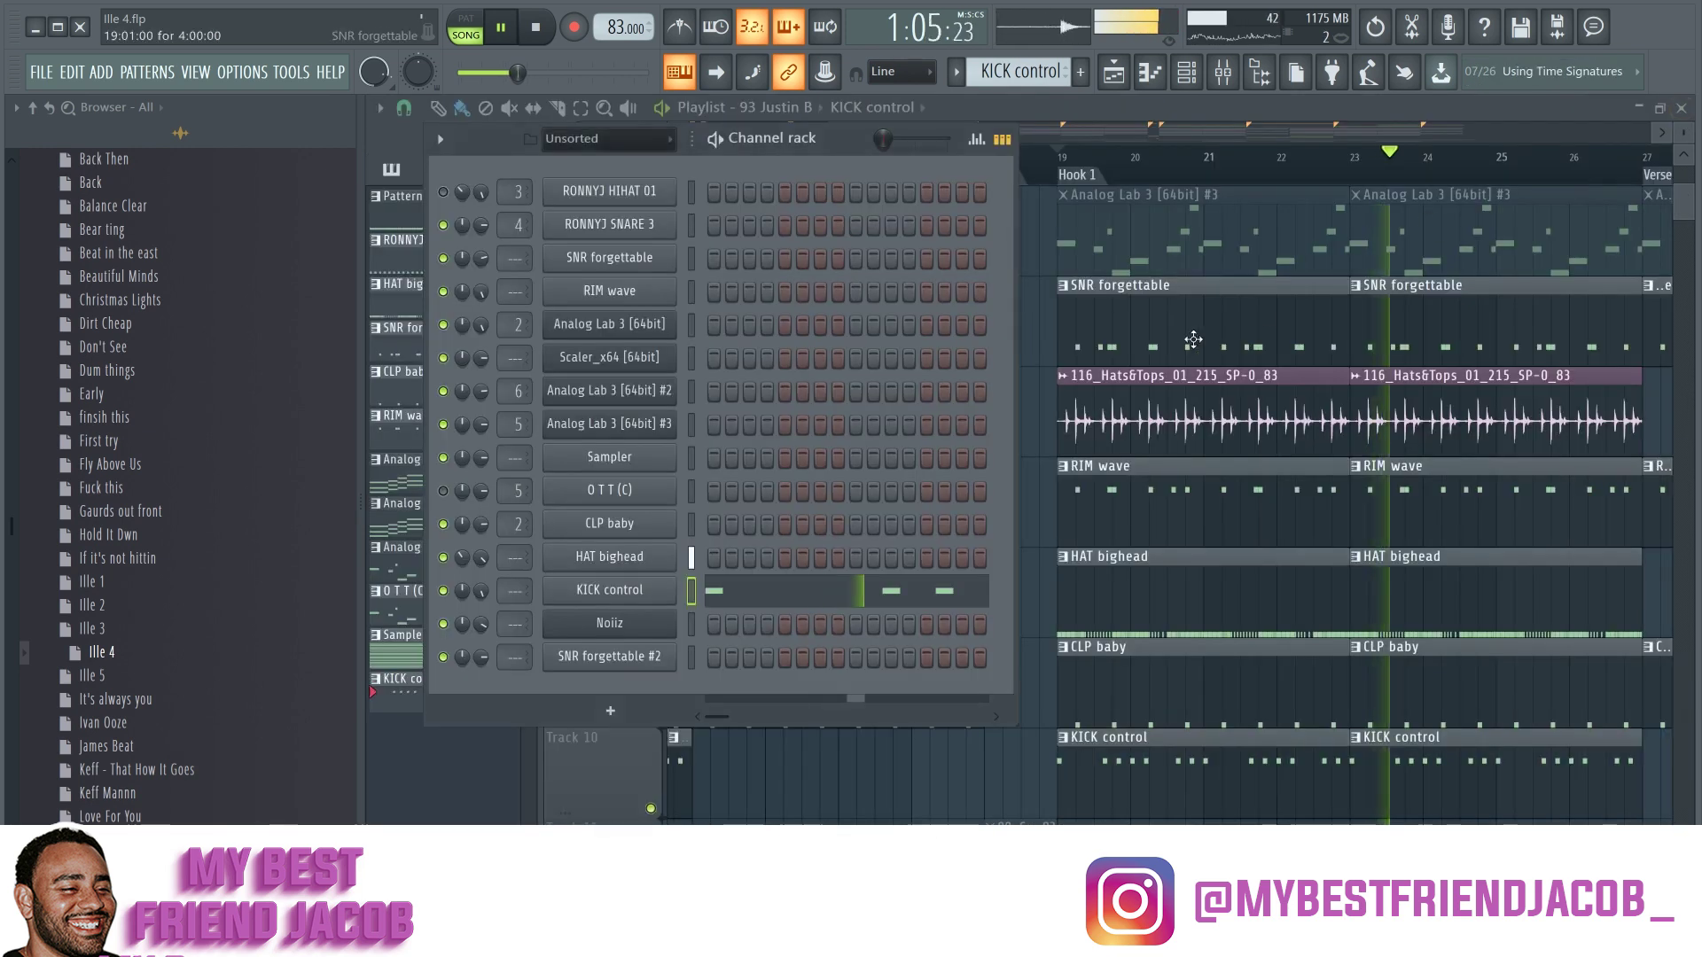
pyautogui.click(1310, 103)
# Step: Unmute Track 4 with Analog Lab 3 [64bit] #3 and Track 2 with the 3A - 83 - Dirty Laundry clips
pyautogui.scroll(2, 824, 496)
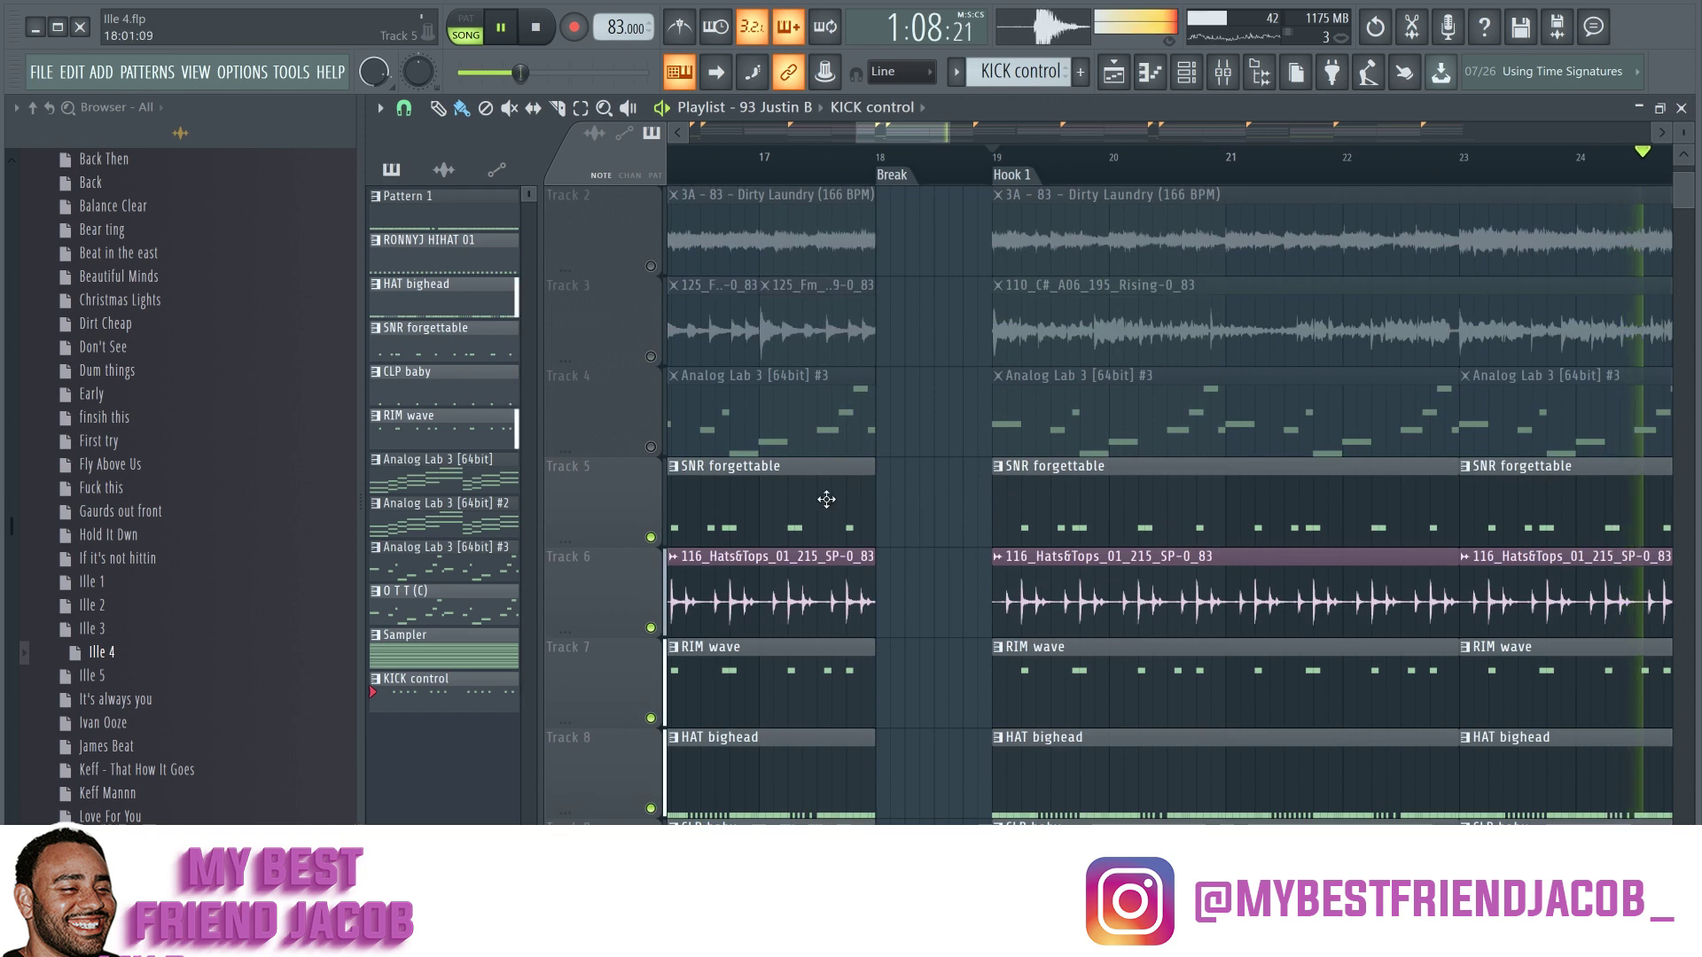
pyautogui.click(650, 447)
pyautogui.scroll(-3, 1170, 425)
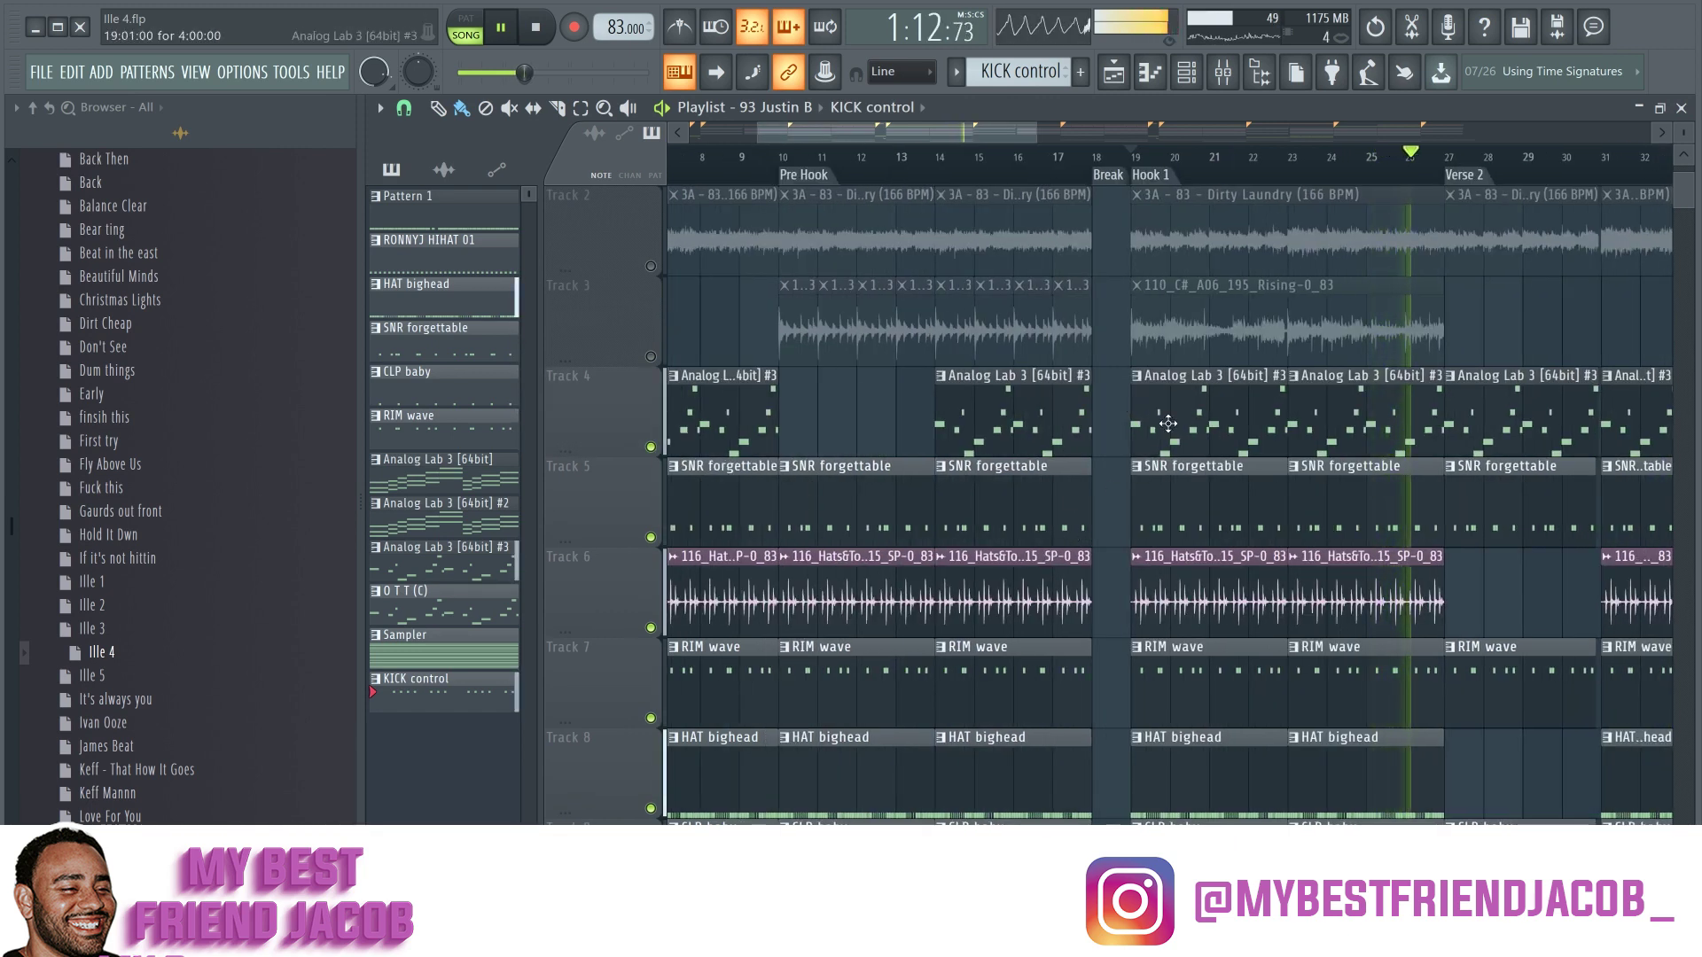
pyautogui.scroll(2, 1168, 425)
pyautogui.click(651, 357)
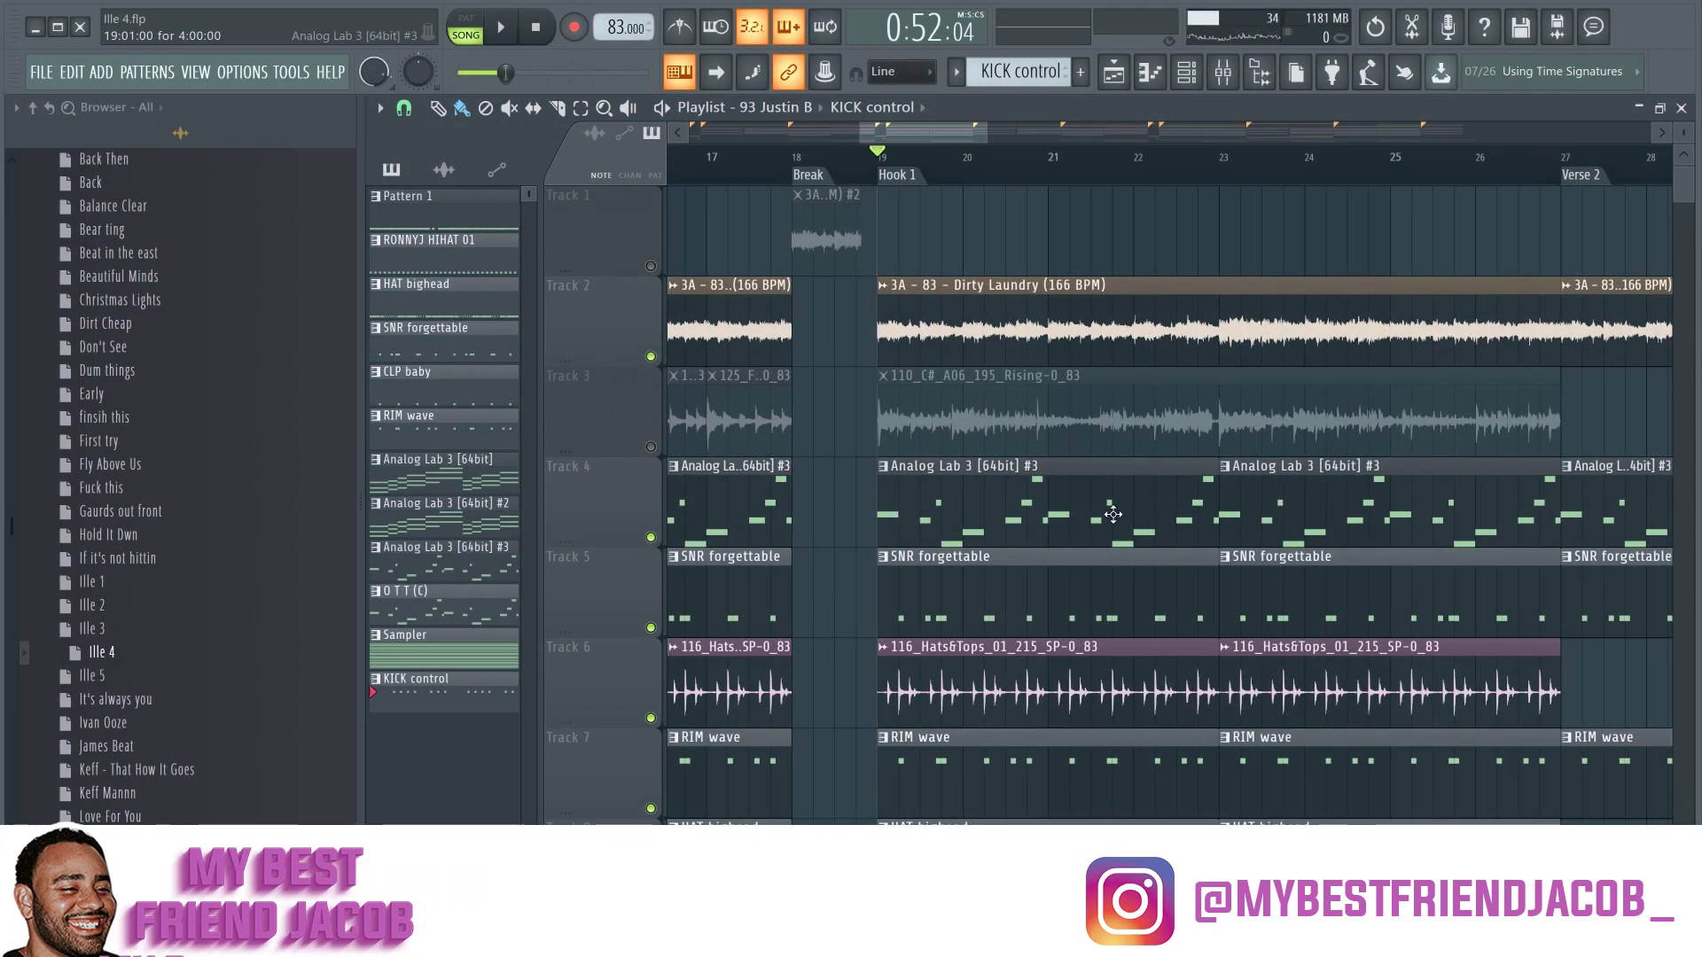
# Step: Play the drums with both melody layers from Hook 1, stop playback, and unmute Track 3 with the 110_C#_A06_195_Rising-0_83 clip
pyautogui.press('space')
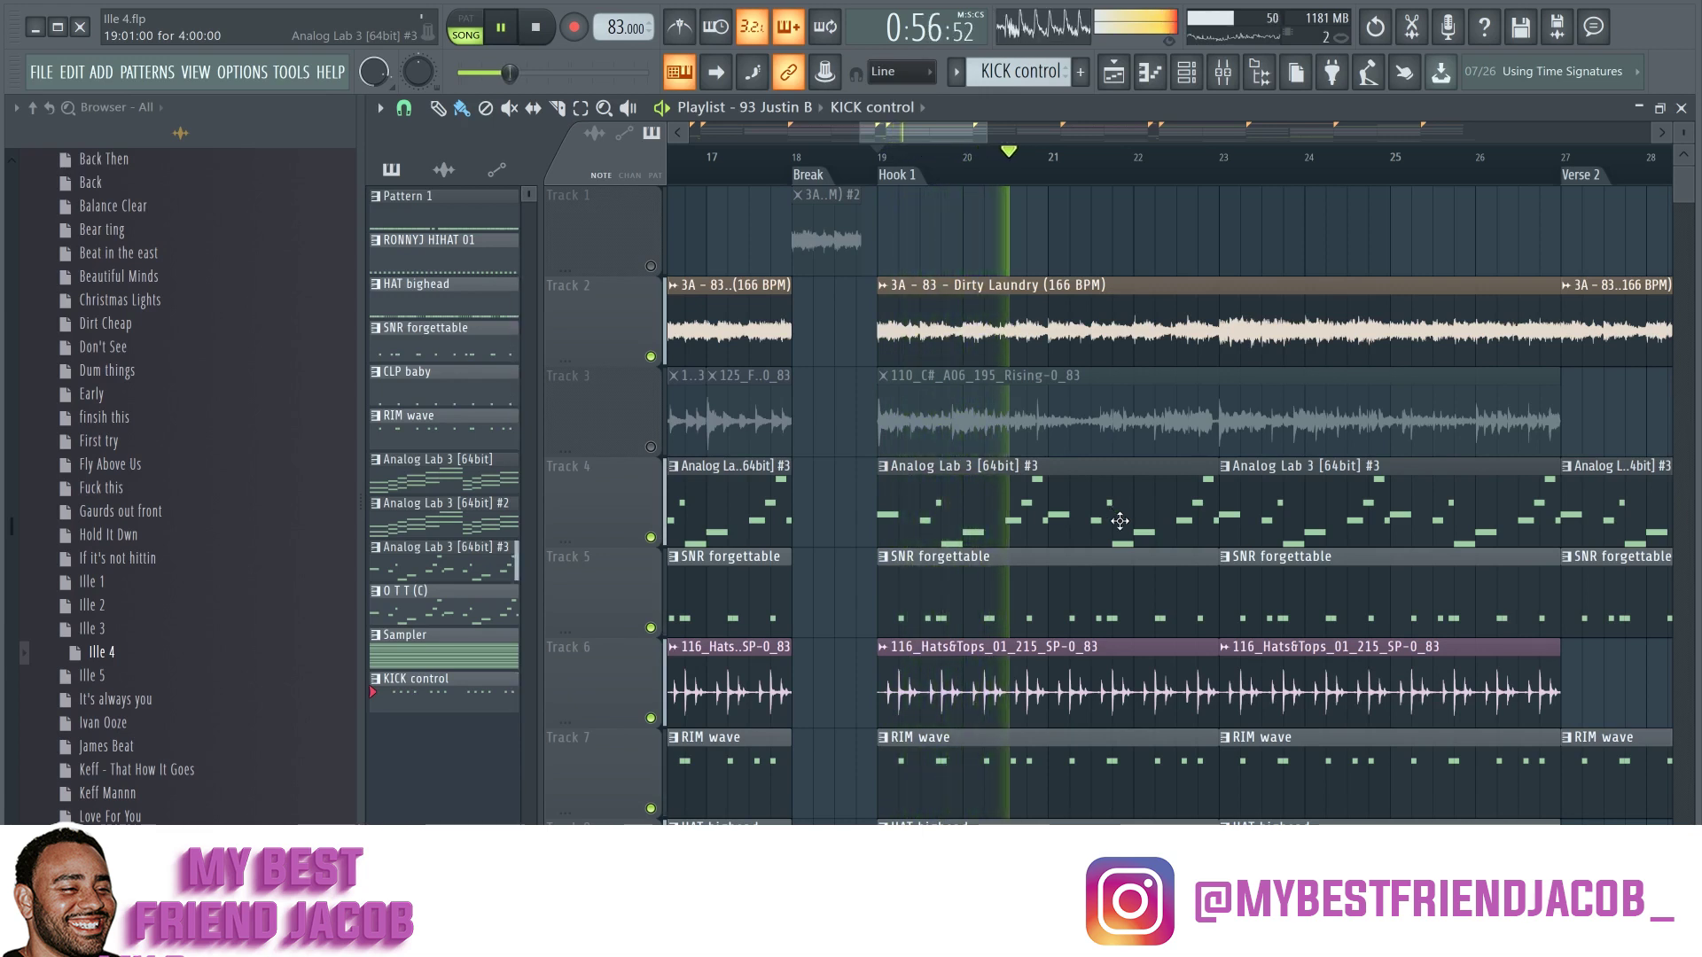
pyautogui.scroll(-2, 1193, 471)
pyautogui.scroll(1, 1195, 466)
pyautogui.scroll(1, 1194, 467)
pyautogui.keyDown('ctrl'); pyautogui.scroll(2, 1194, 467); pyautogui.keyUp('ctrl')
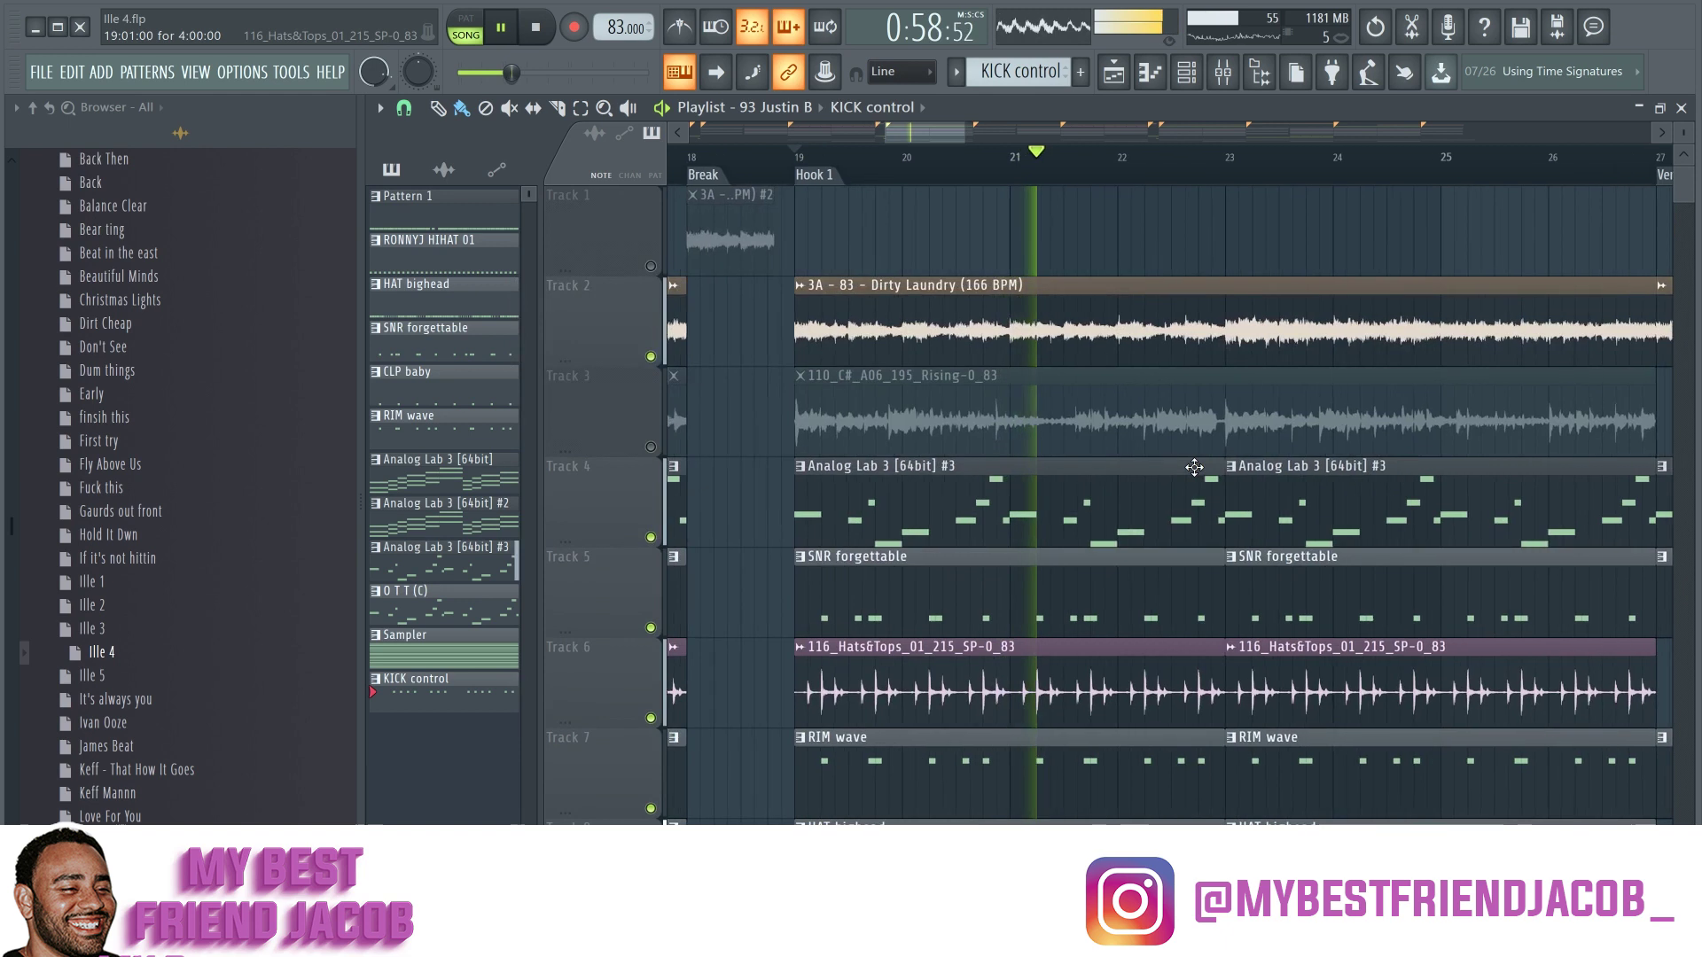
pyautogui.keyDown('ctrl'); pyautogui.scroll(-1, 1194, 467); pyautogui.keyUp('ctrl')
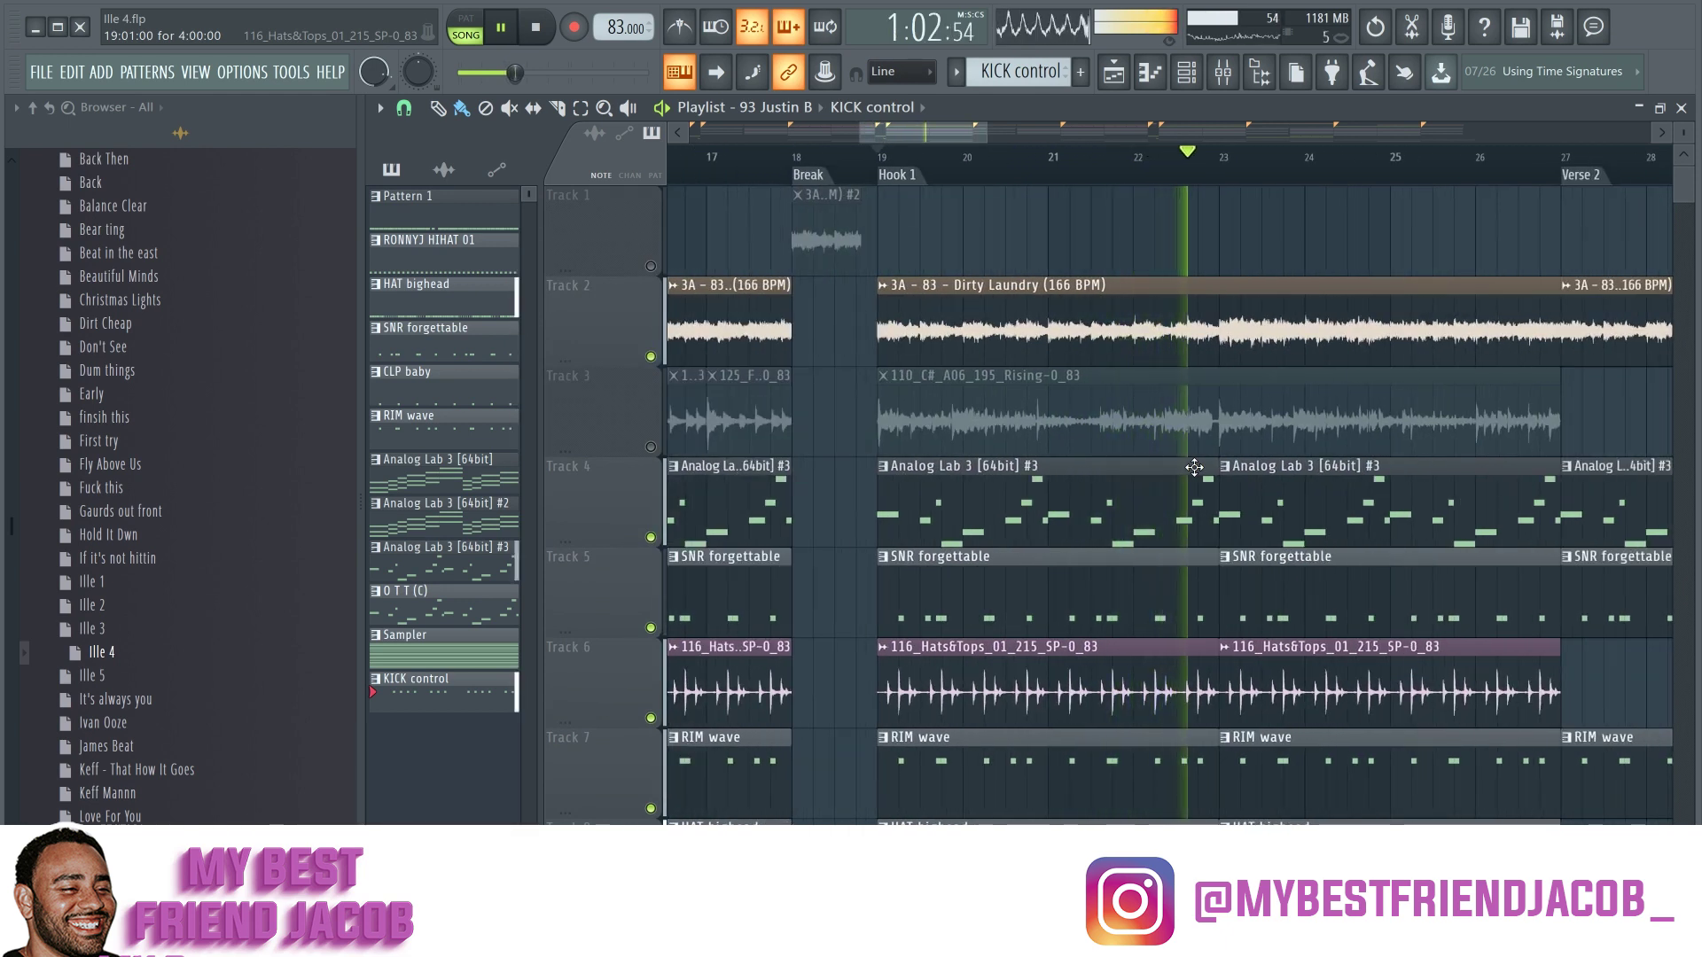
pyautogui.press('space')
pyautogui.click(651, 447)
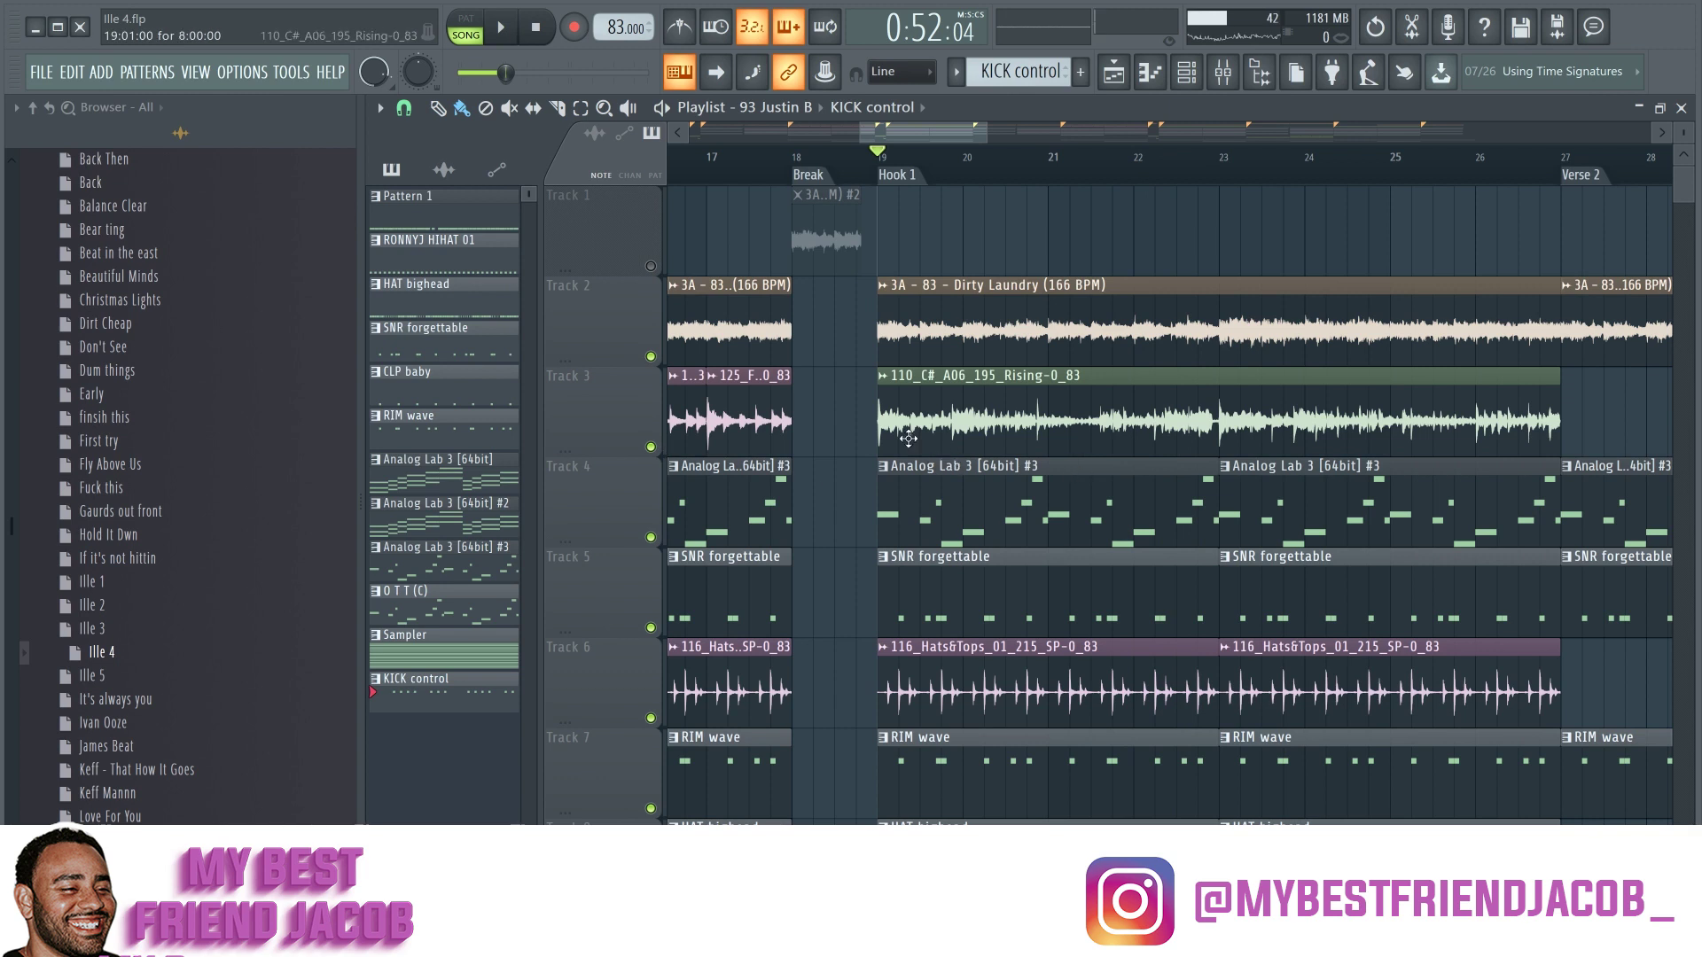
# Step: Open the mixer insert of the 110_C#_A06_195_Rising-0_83 clip to review its effects, and return to the Playlist
pyautogui.keyDown('ctrl'); pyautogui.scroll(1, 852, 471); pyautogui.keyUp('ctrl')
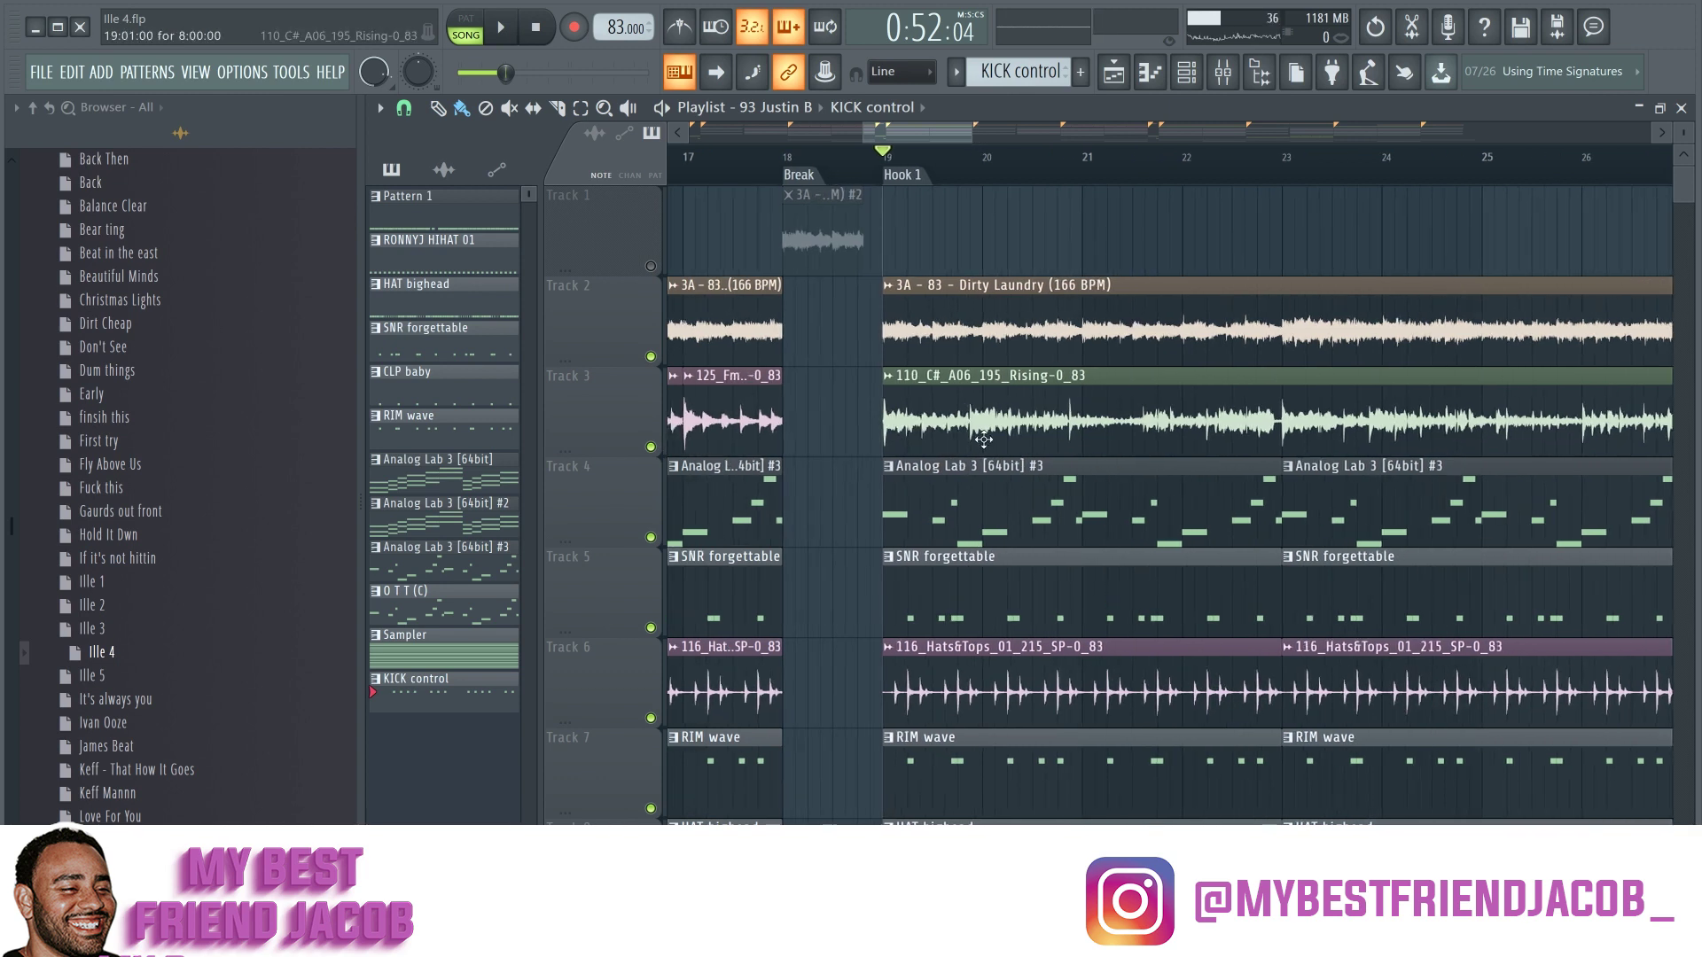
pyautogui.doubleClick(982, 438)
pyautogui.doubleClick(1076, 300)
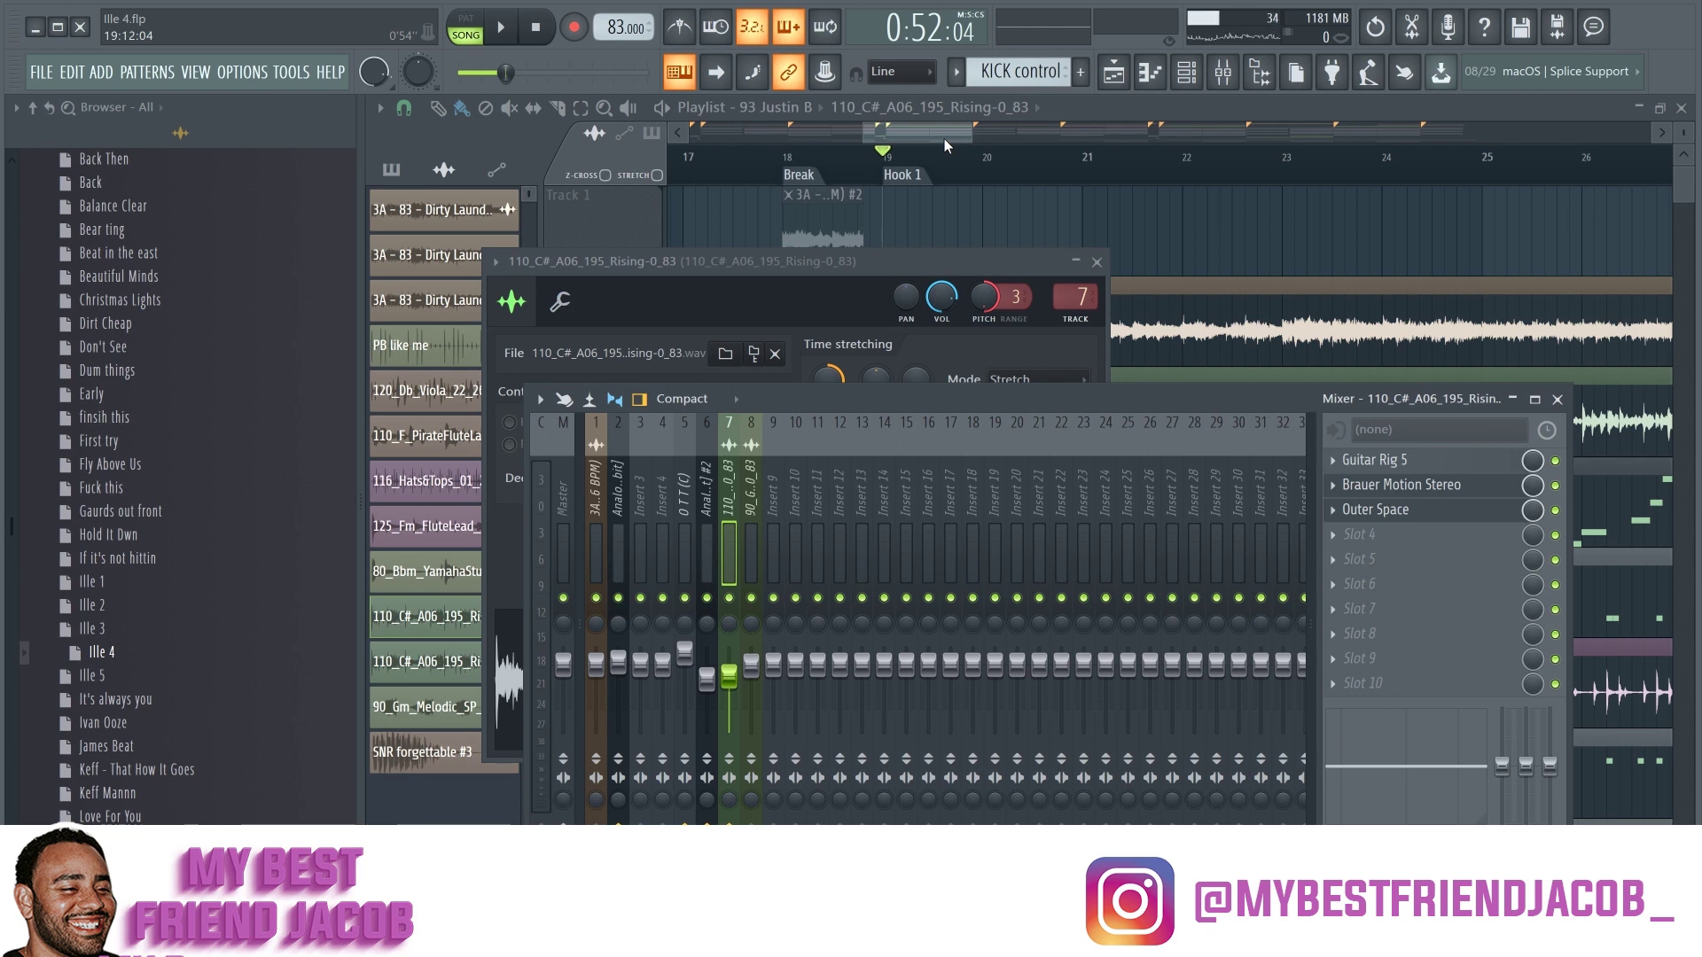
pyautogui.click(898, 137)
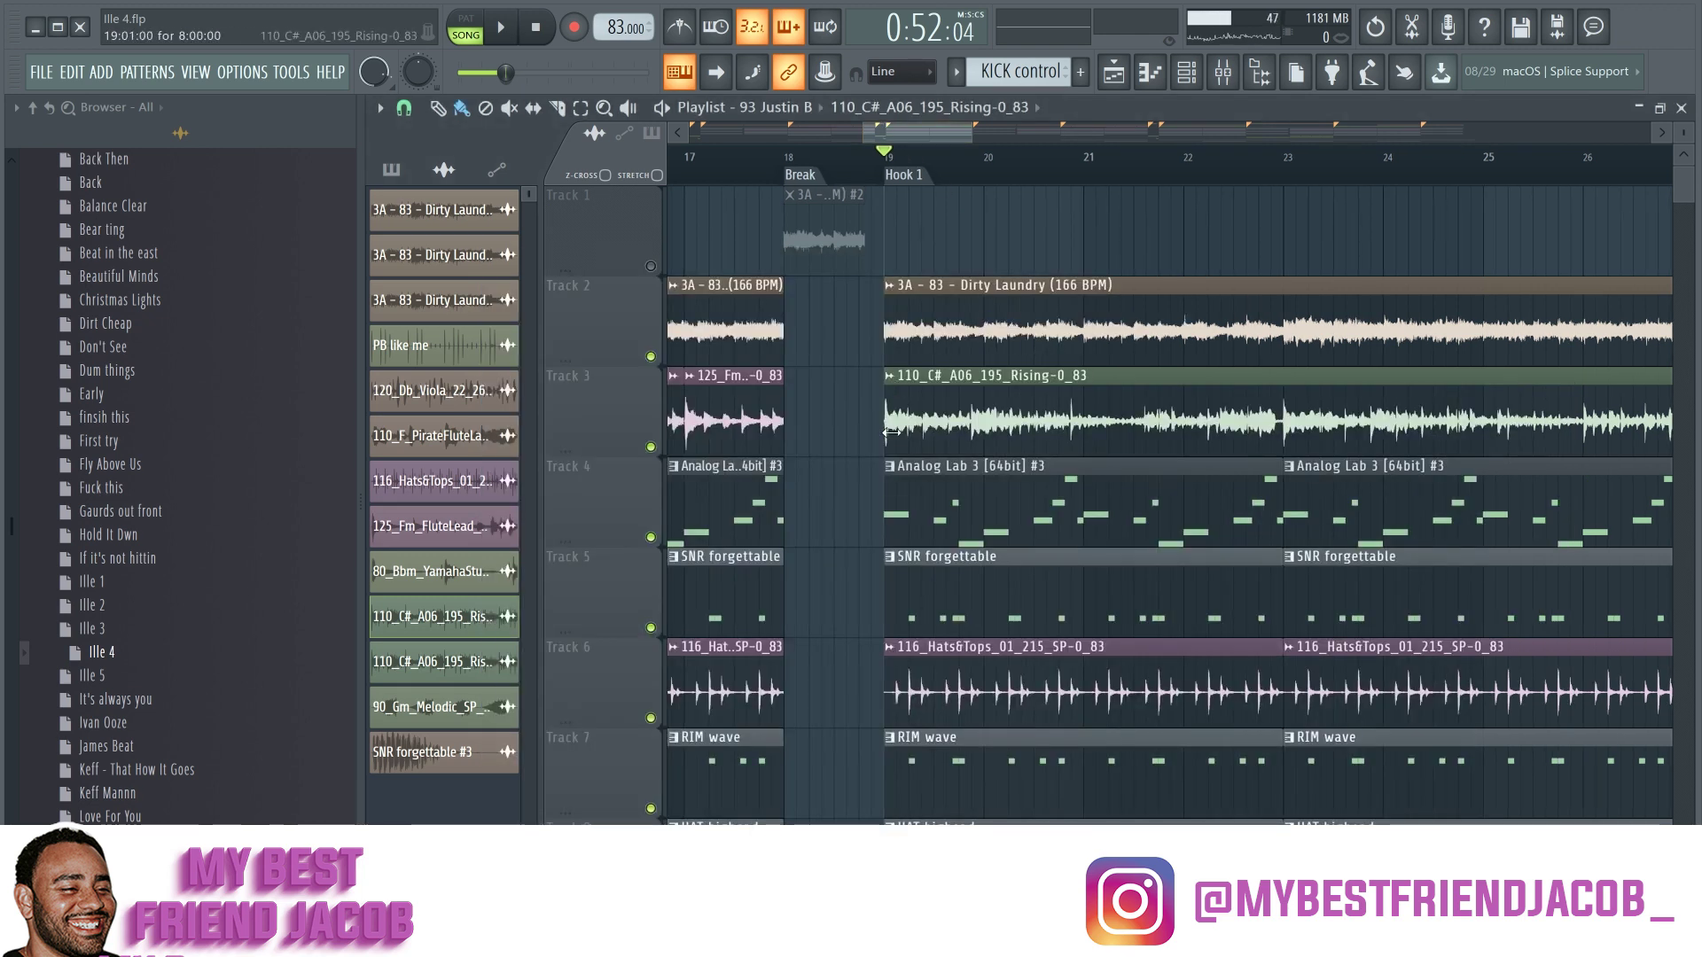
# Step: Play Hook 1 from its start with all layers on and follow the arrangement towards Verse 2
pyautogui.click(827, 172)
pyautogui.press('space')
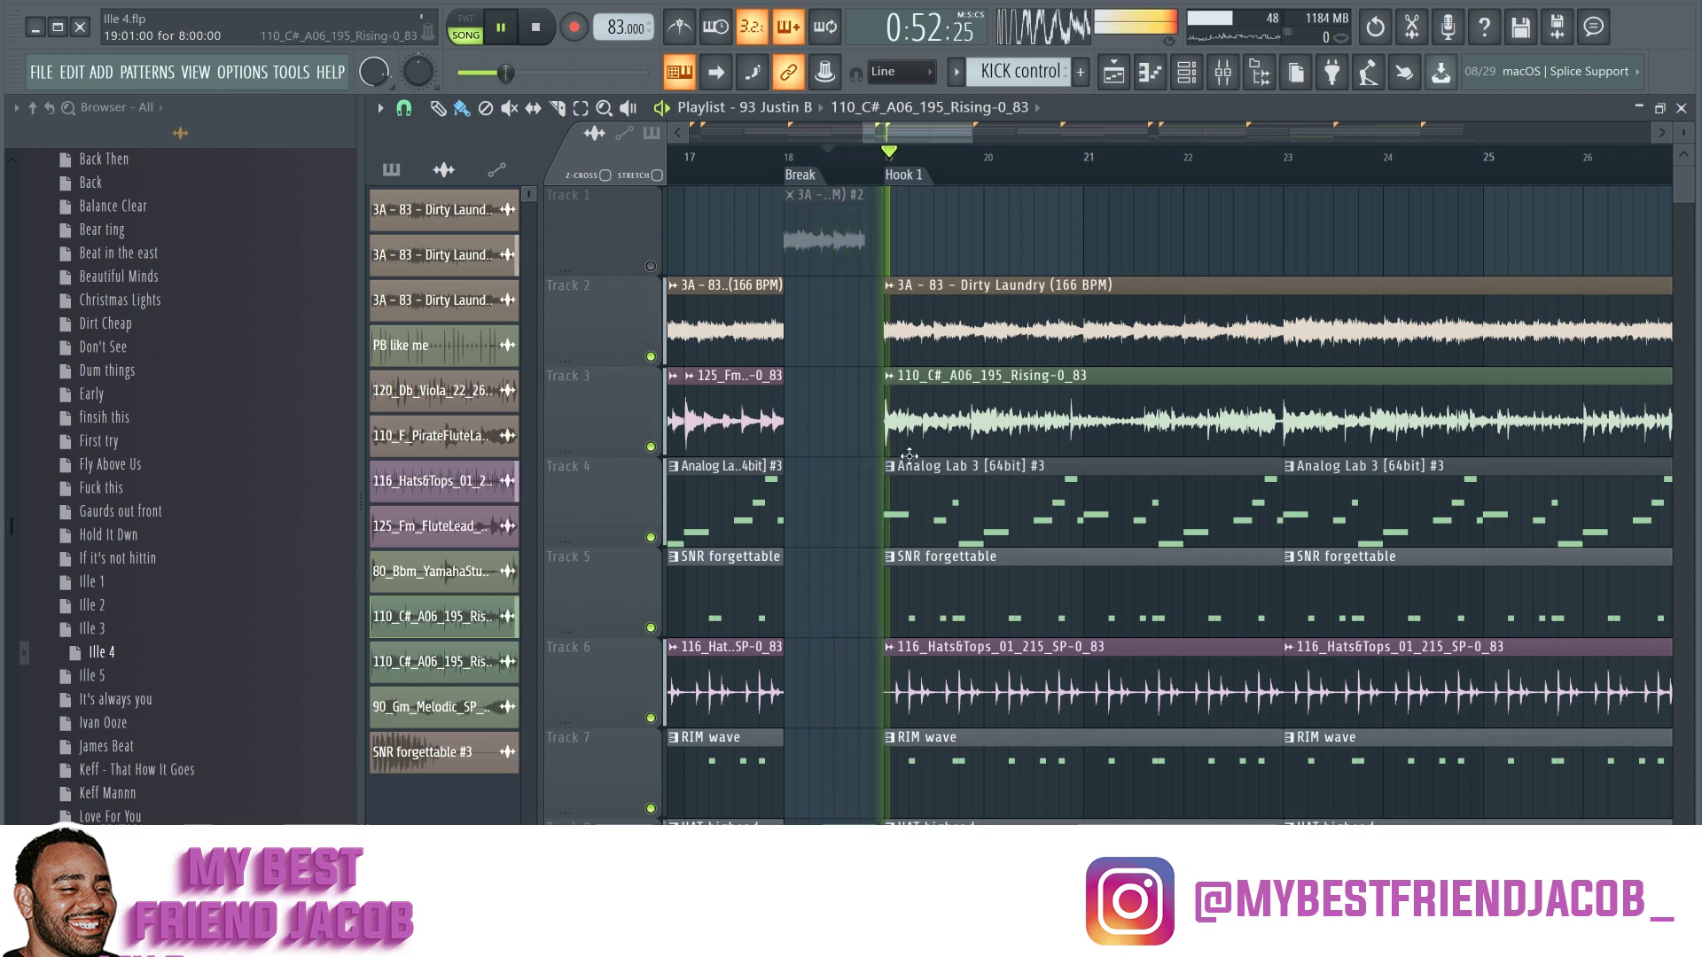
pyautogui.scroll(-2, 1023, 464)
pyautogui.scroll(1, 1024, 464)
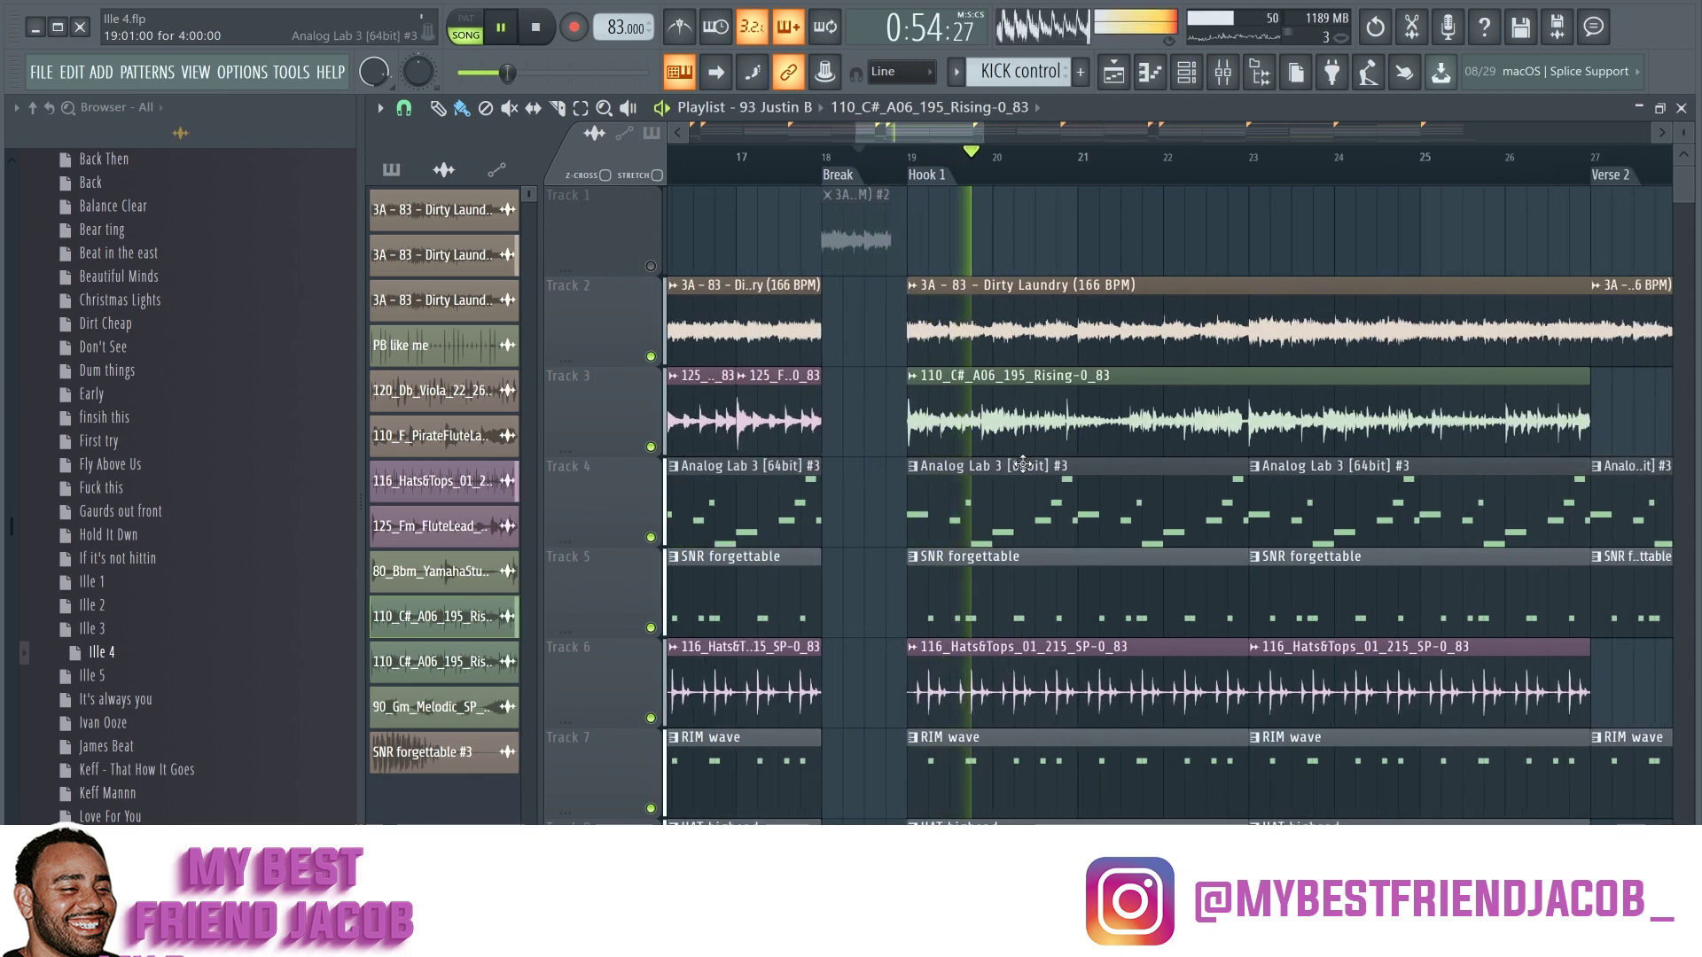
pyautogui.moveTo(944, 136); pyautogui.dragTo(954, 137)
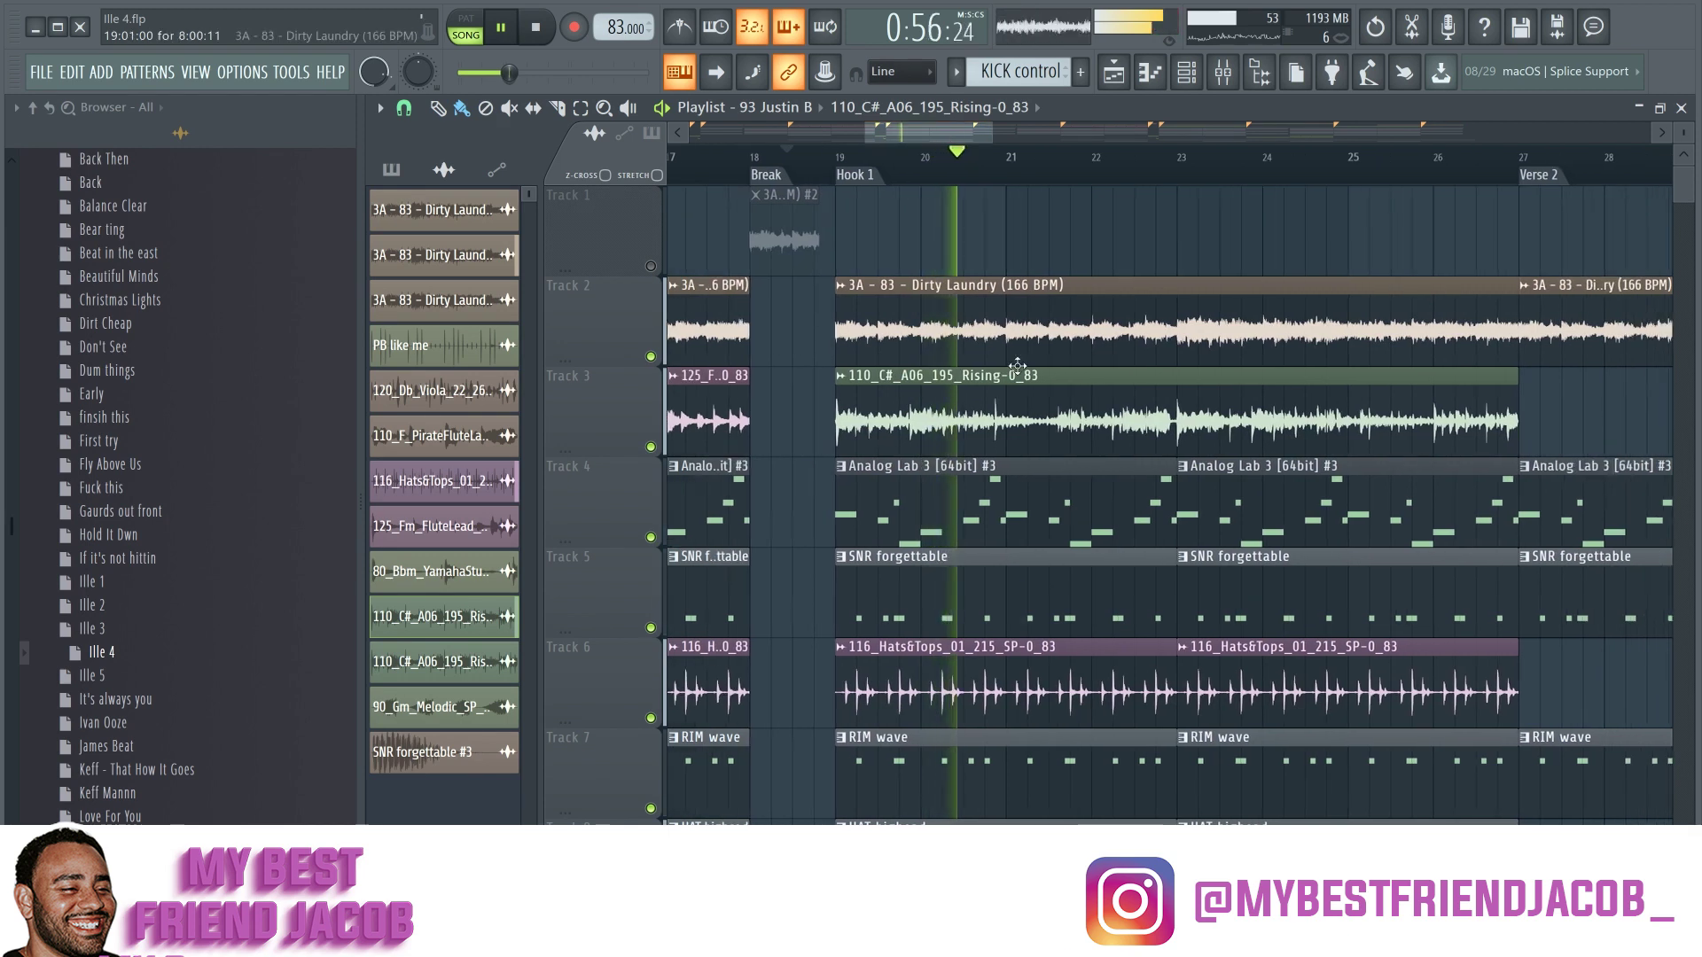
pyautogui.scroll(2, 876, 390)
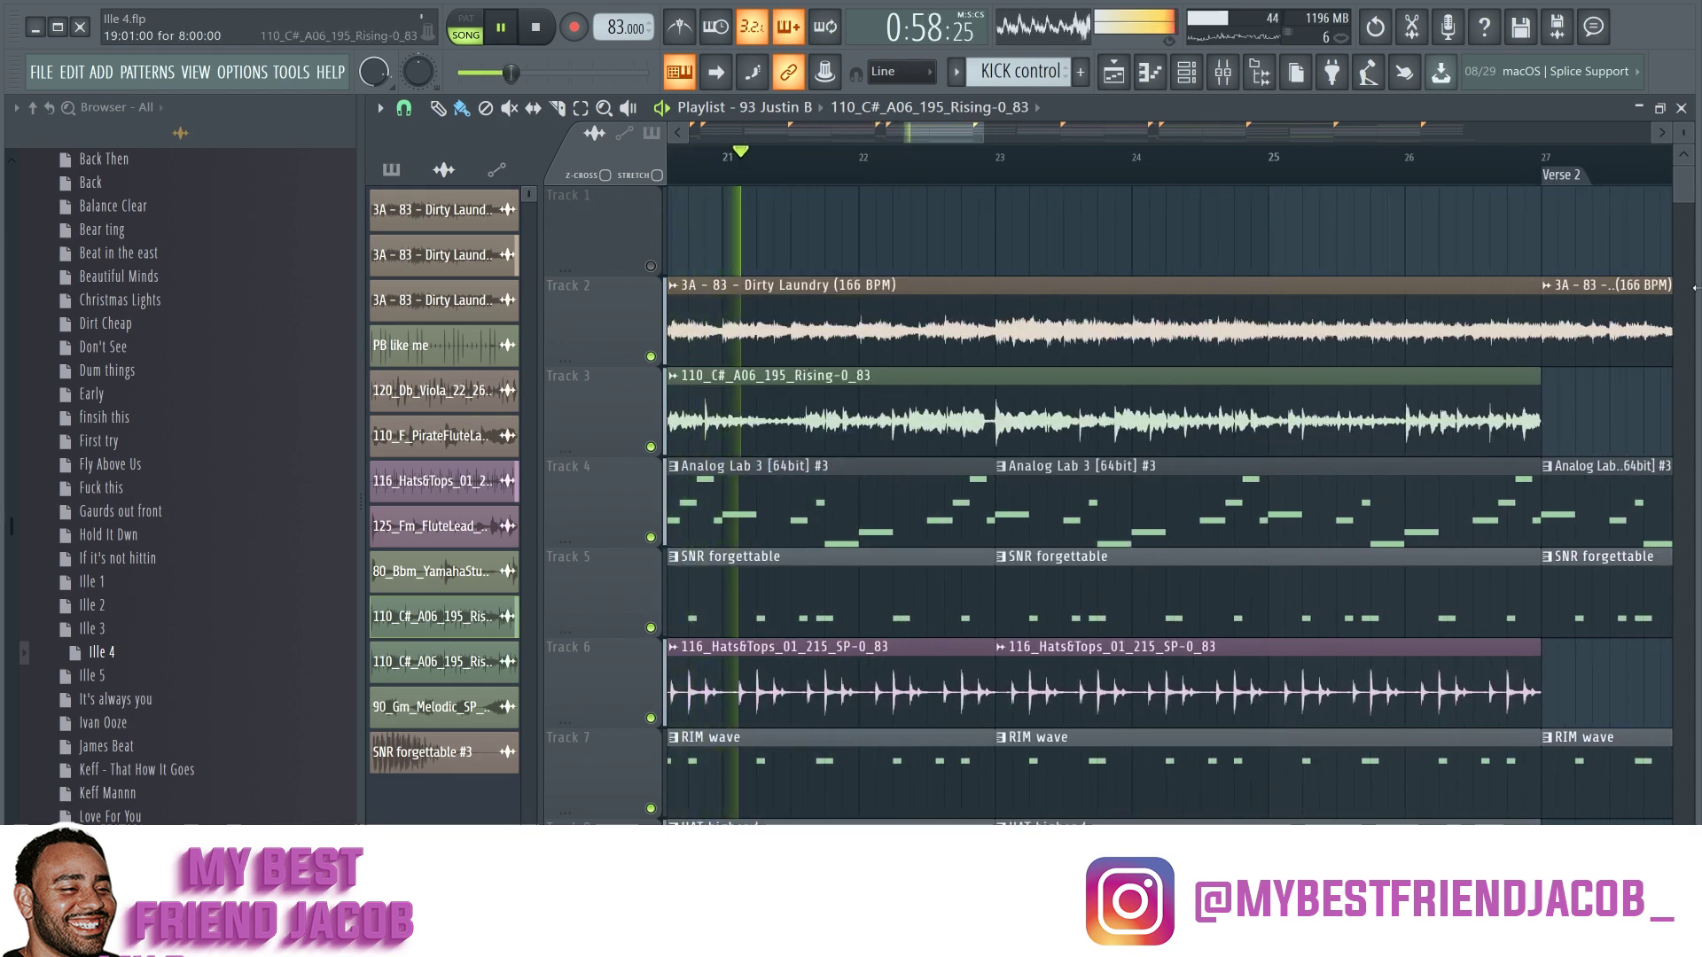
pyautogui.scroll(2, 1238, 335)
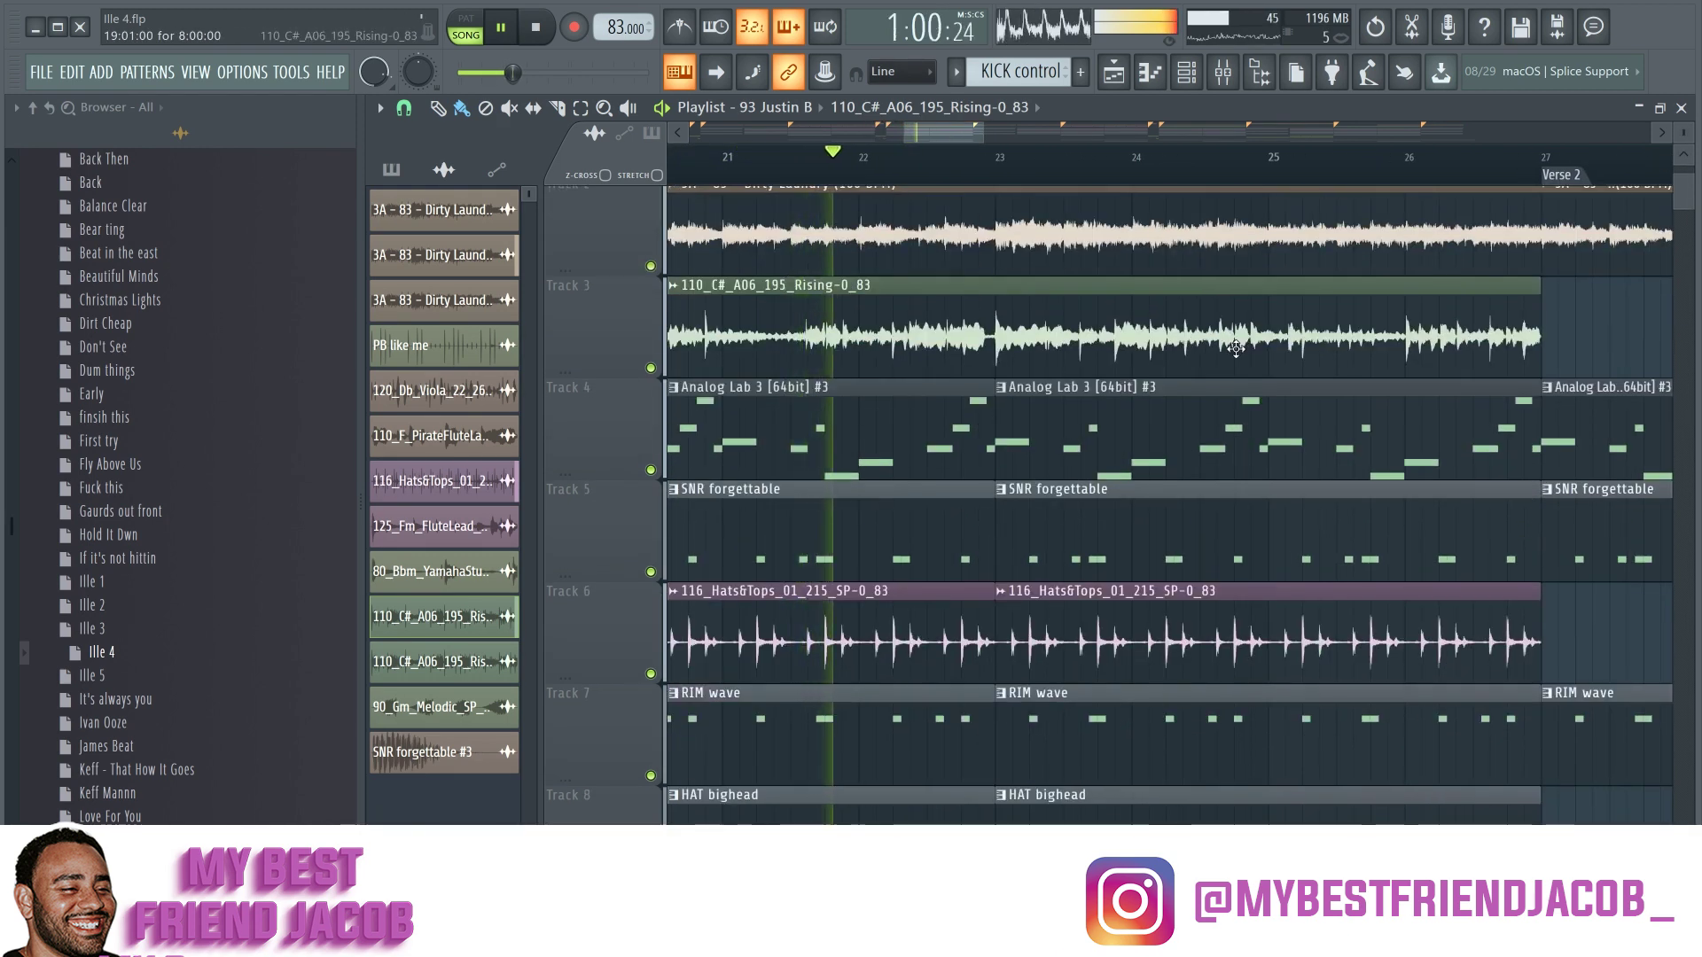
pyautogui.scroll(-2, 1238, 335)
pyautogui.moveTo(993, 145); pyautogui.dragTo(1069, 168)
pyautogui.scroll(1, 1136, 330)
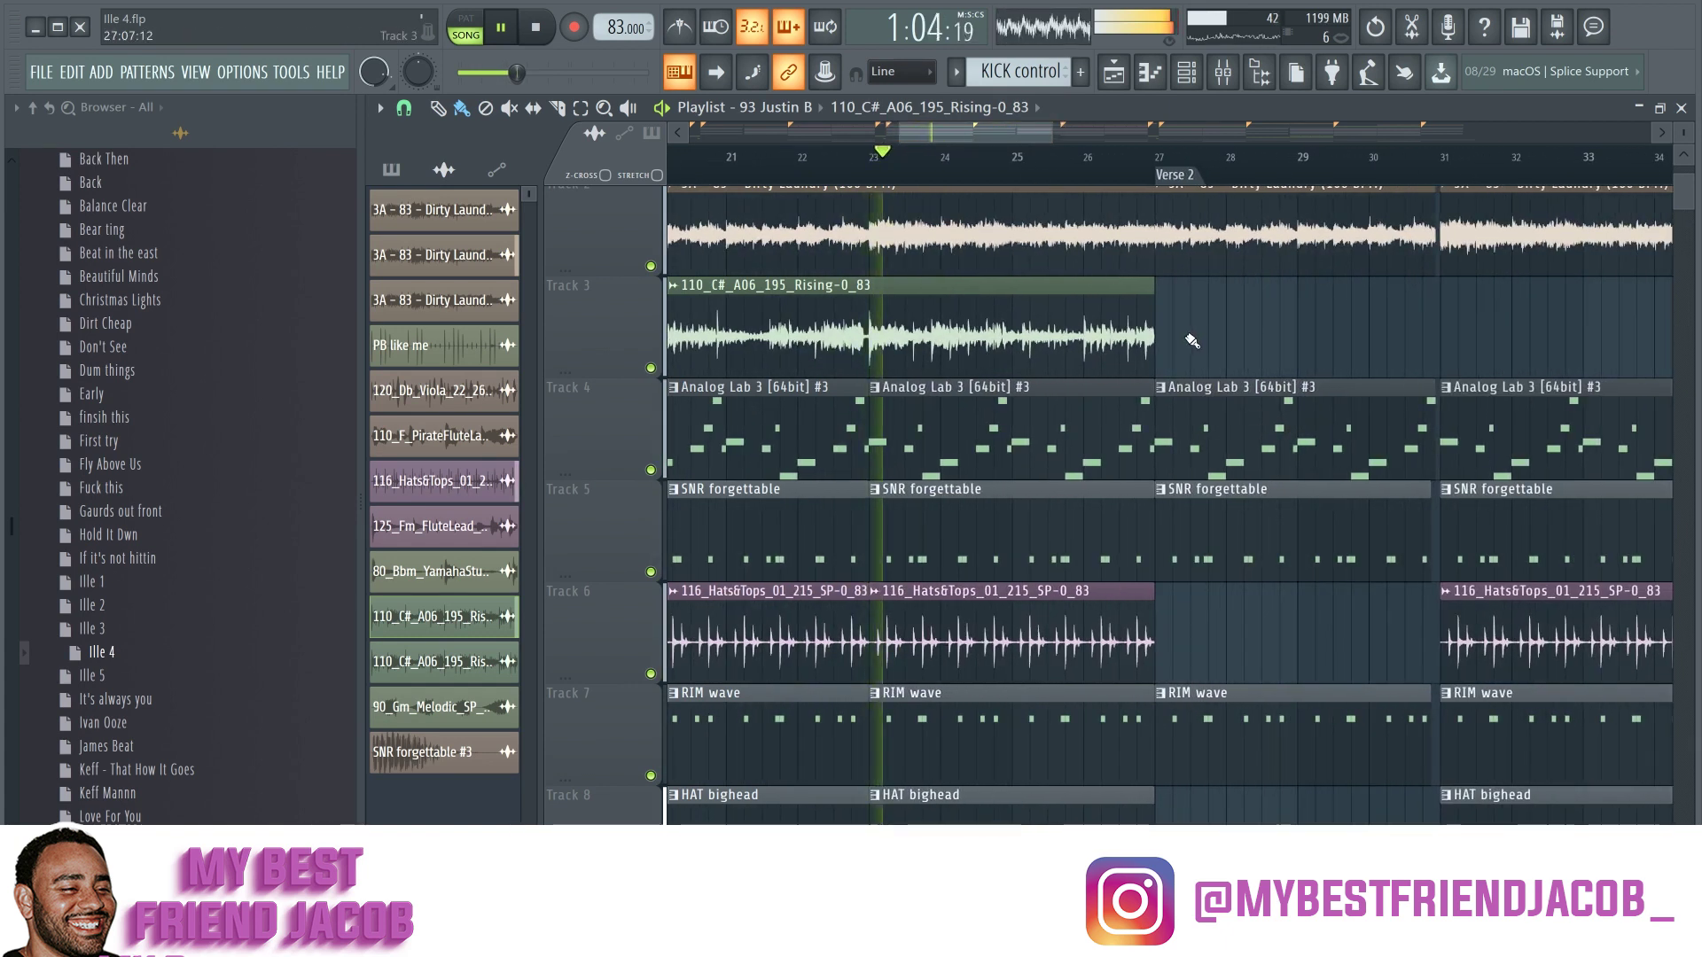
pyautogui.scroll(1, 1153, 332)
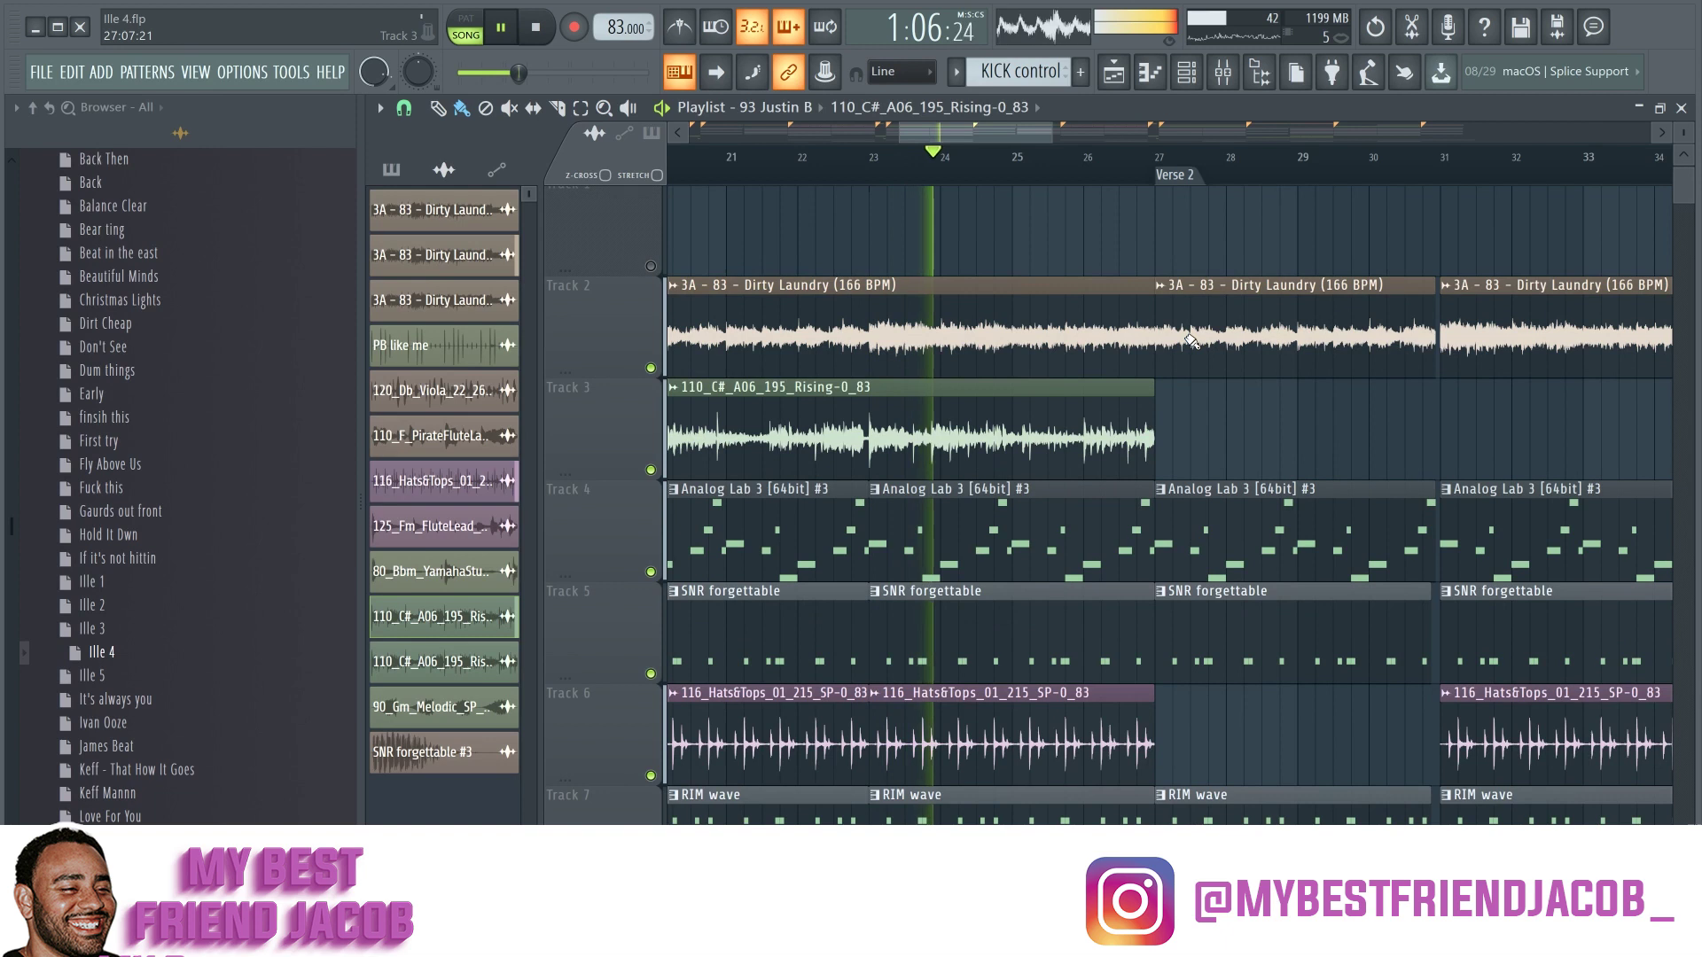
pyautogui.scroll(-1, 1152, 337)
# Step: Inspect the channel settings and mixer insert of the 3A - 83 - Dirty Laundry clip during playback, and close both
pyautogui.doubleClick(1110, 331)
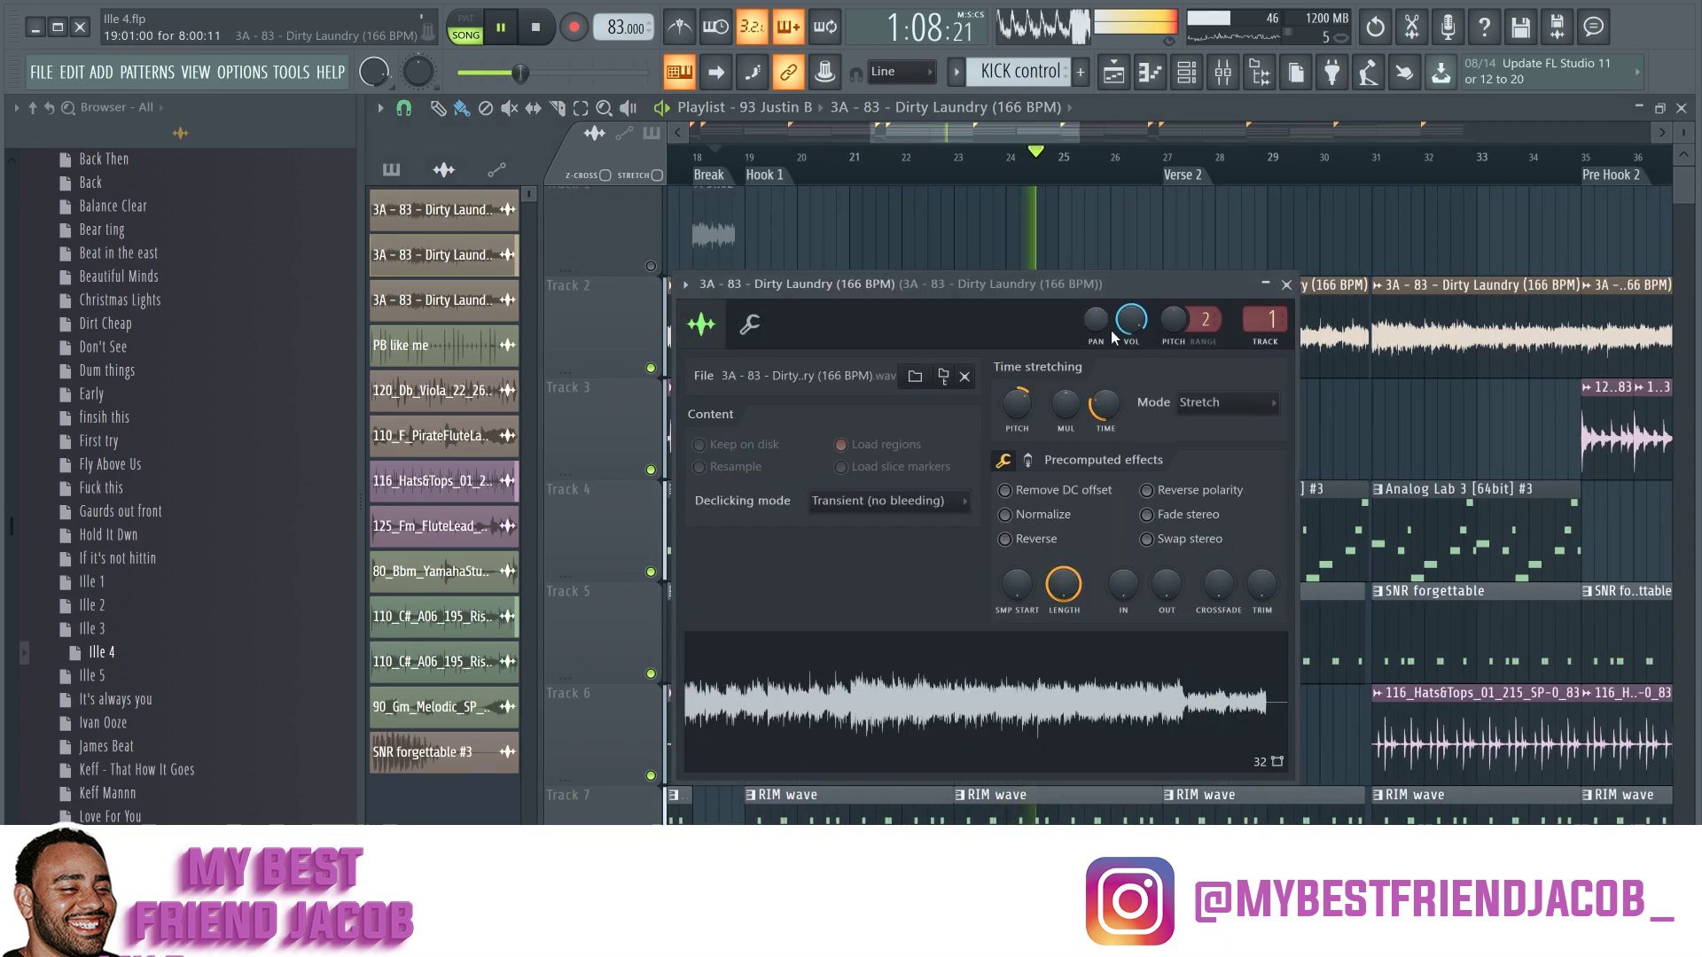
pyautogui.doubleClick(1265, 319)
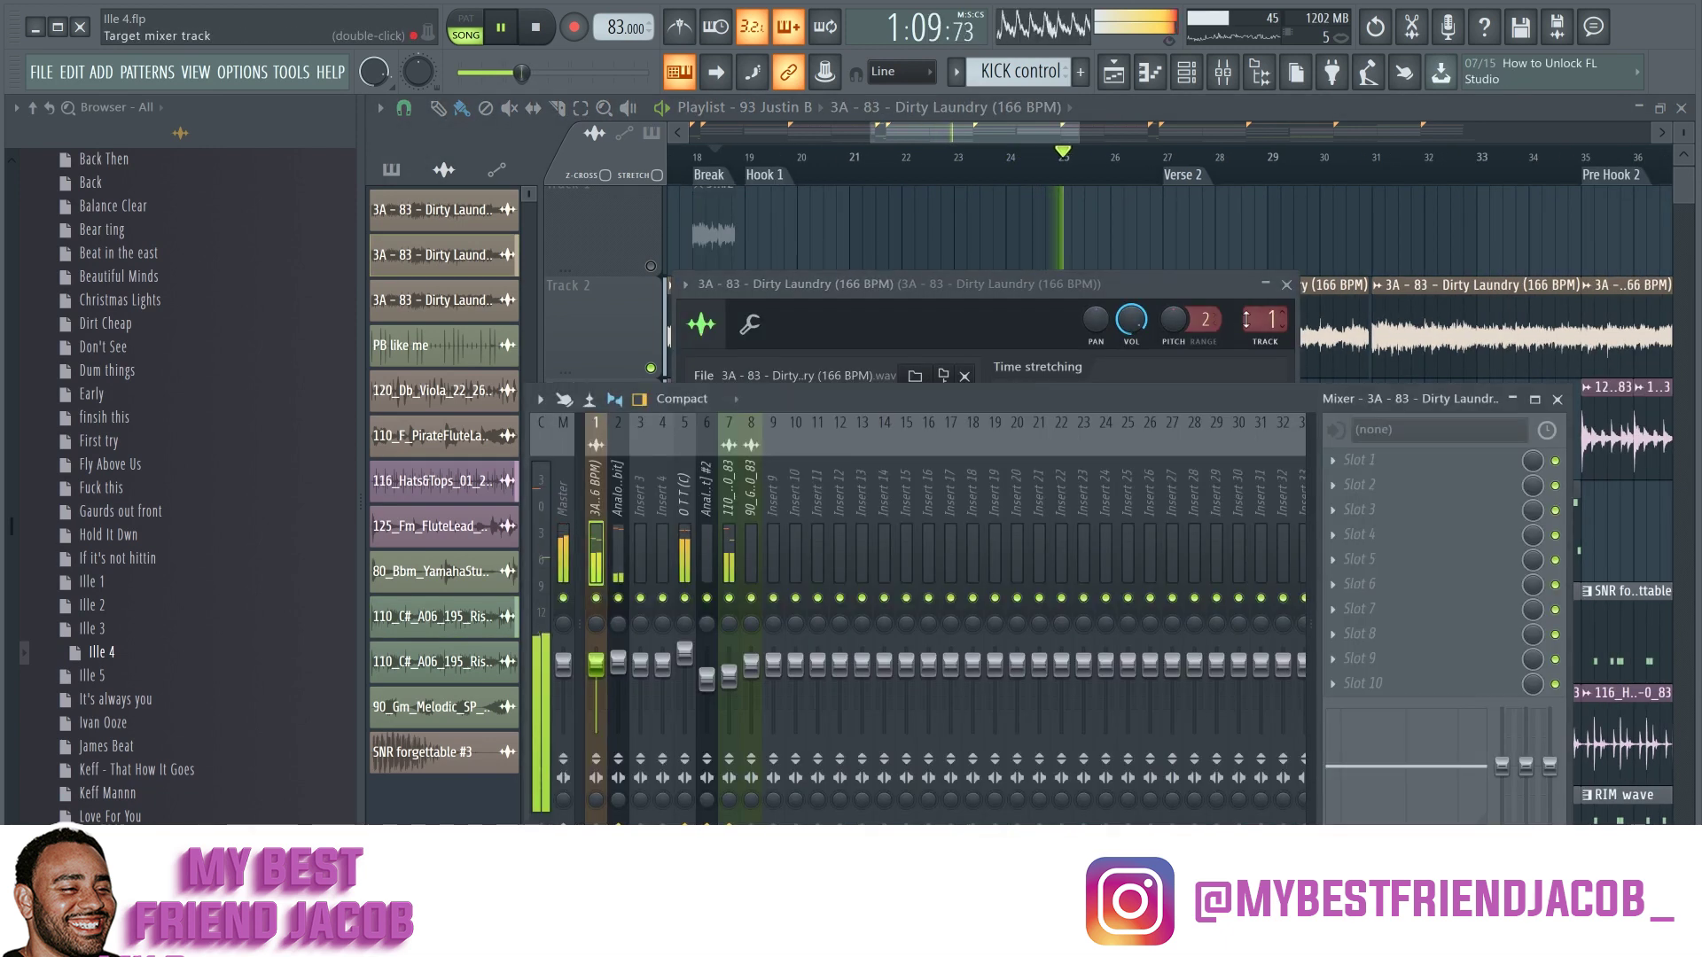
pyautogui.click(1288, 289)
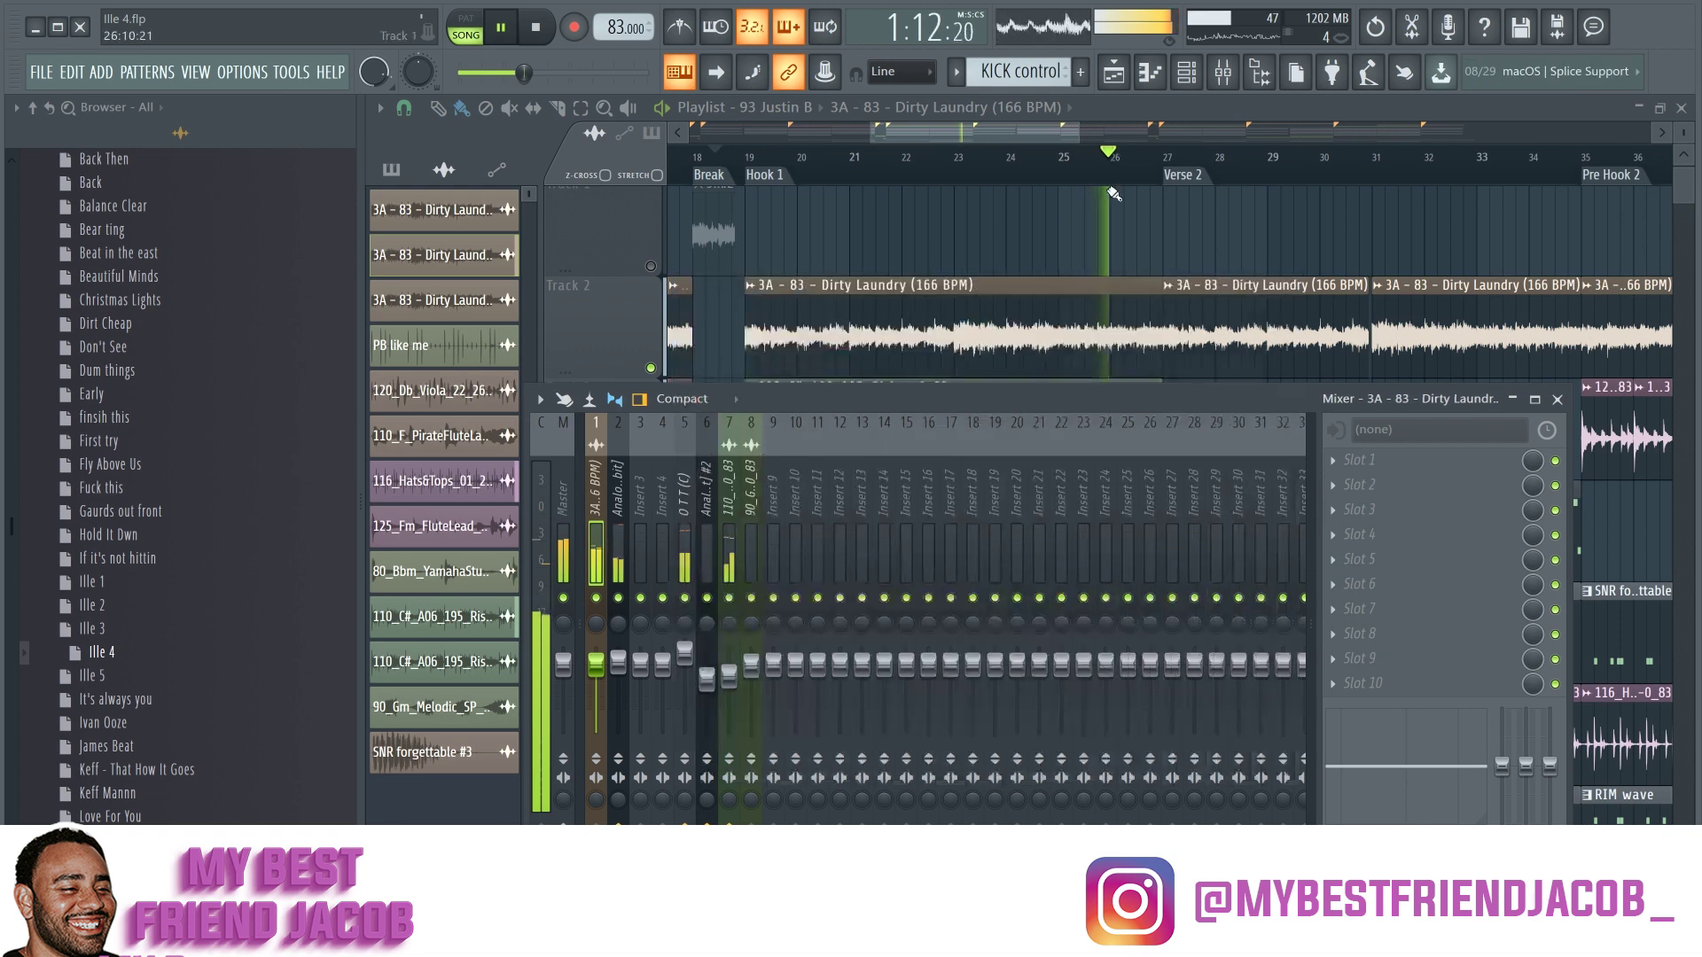
pyautogui.click(1223, 71)
# Step: Listen to the transition out of Hook 1, stop playback, and set the song position to the Verse 2 marker
pyautogui.scroll(1, 1283, 384)
pyautogui.scroll(1, 1288, 389)
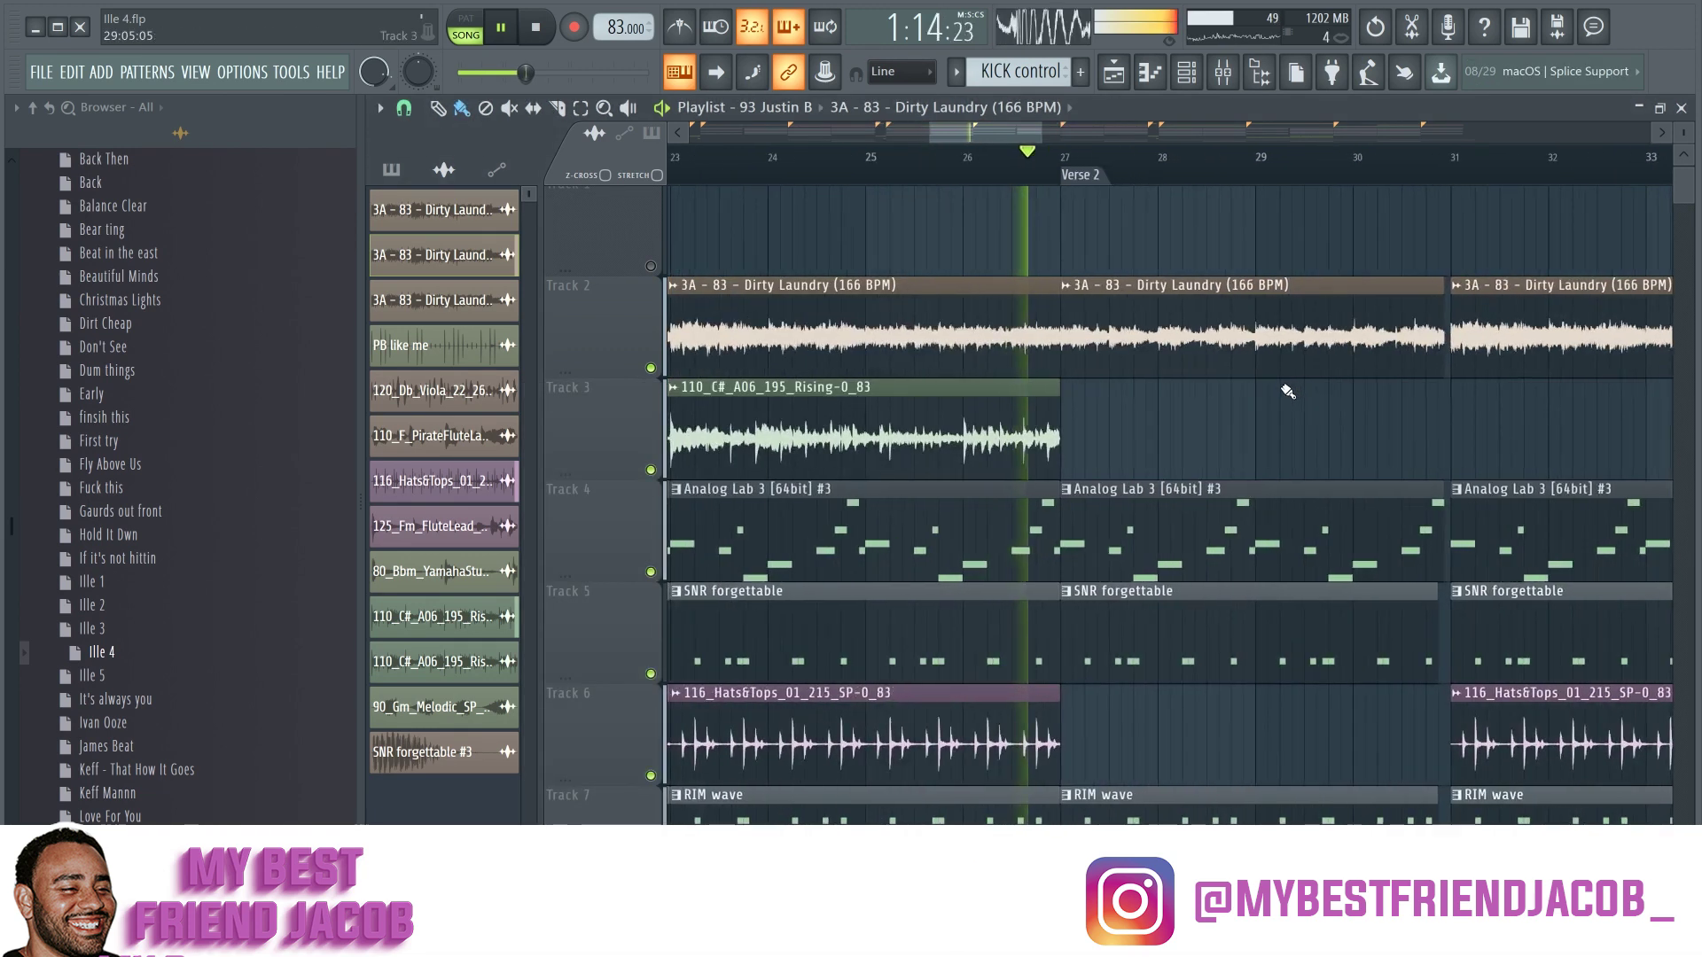
pyautogui.scroll(-2, 1187, 432)
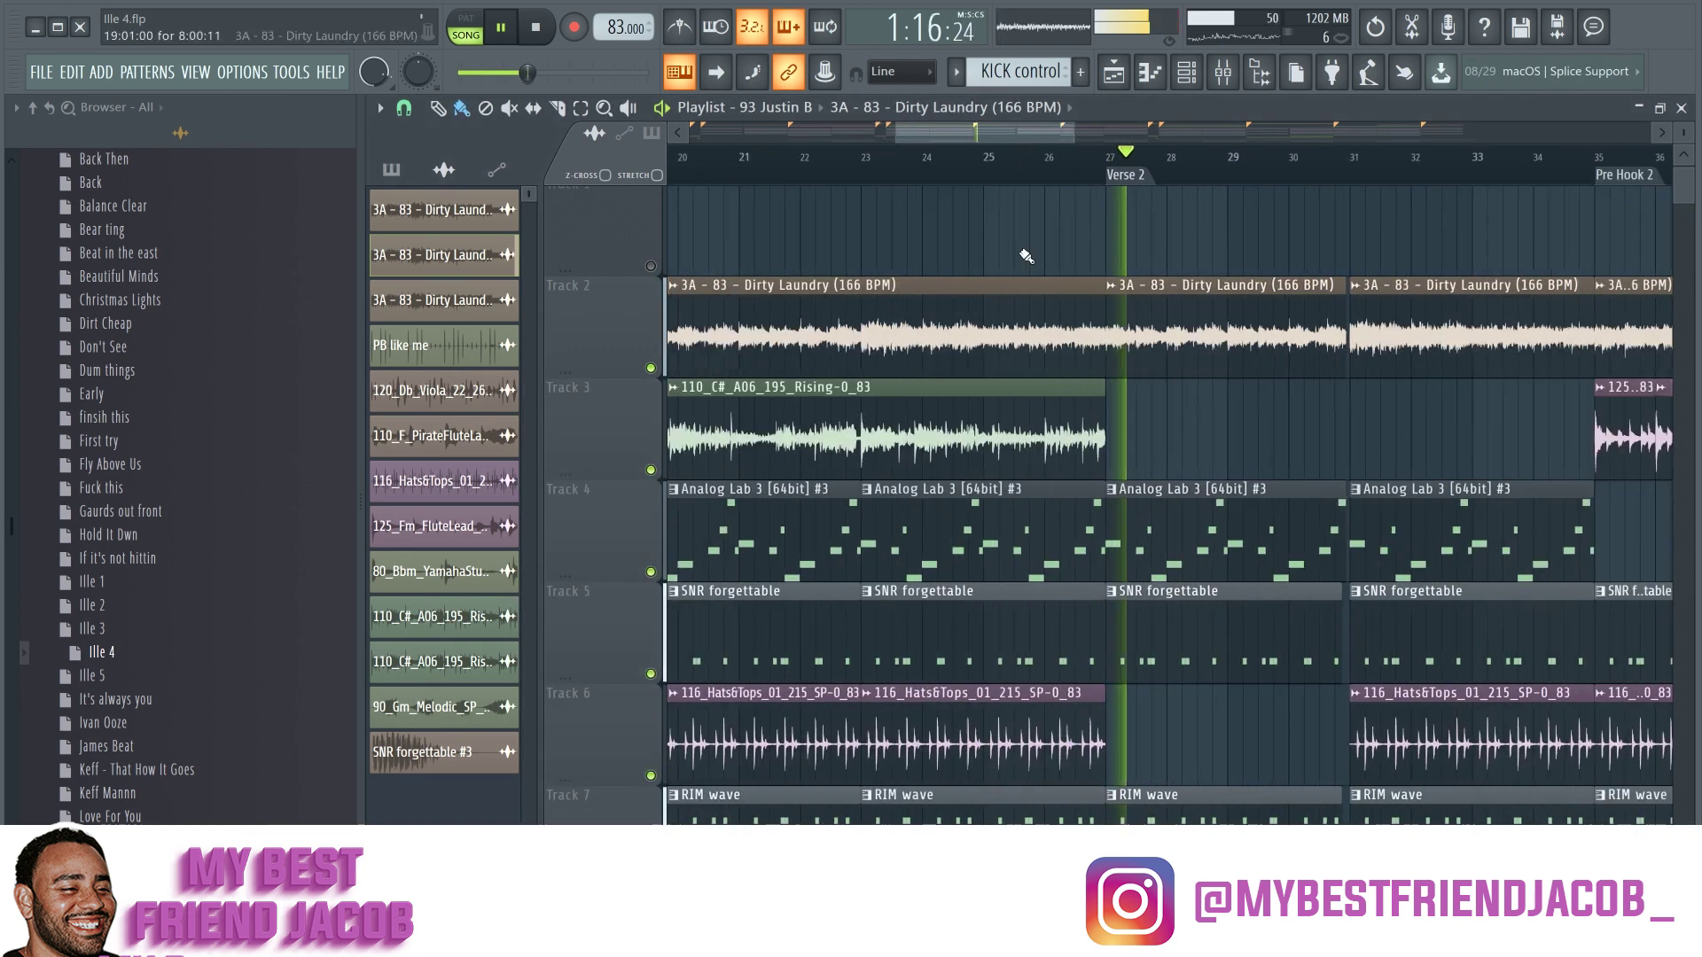
pyautogui.press('space')
pyautogui.click(1139, 175)
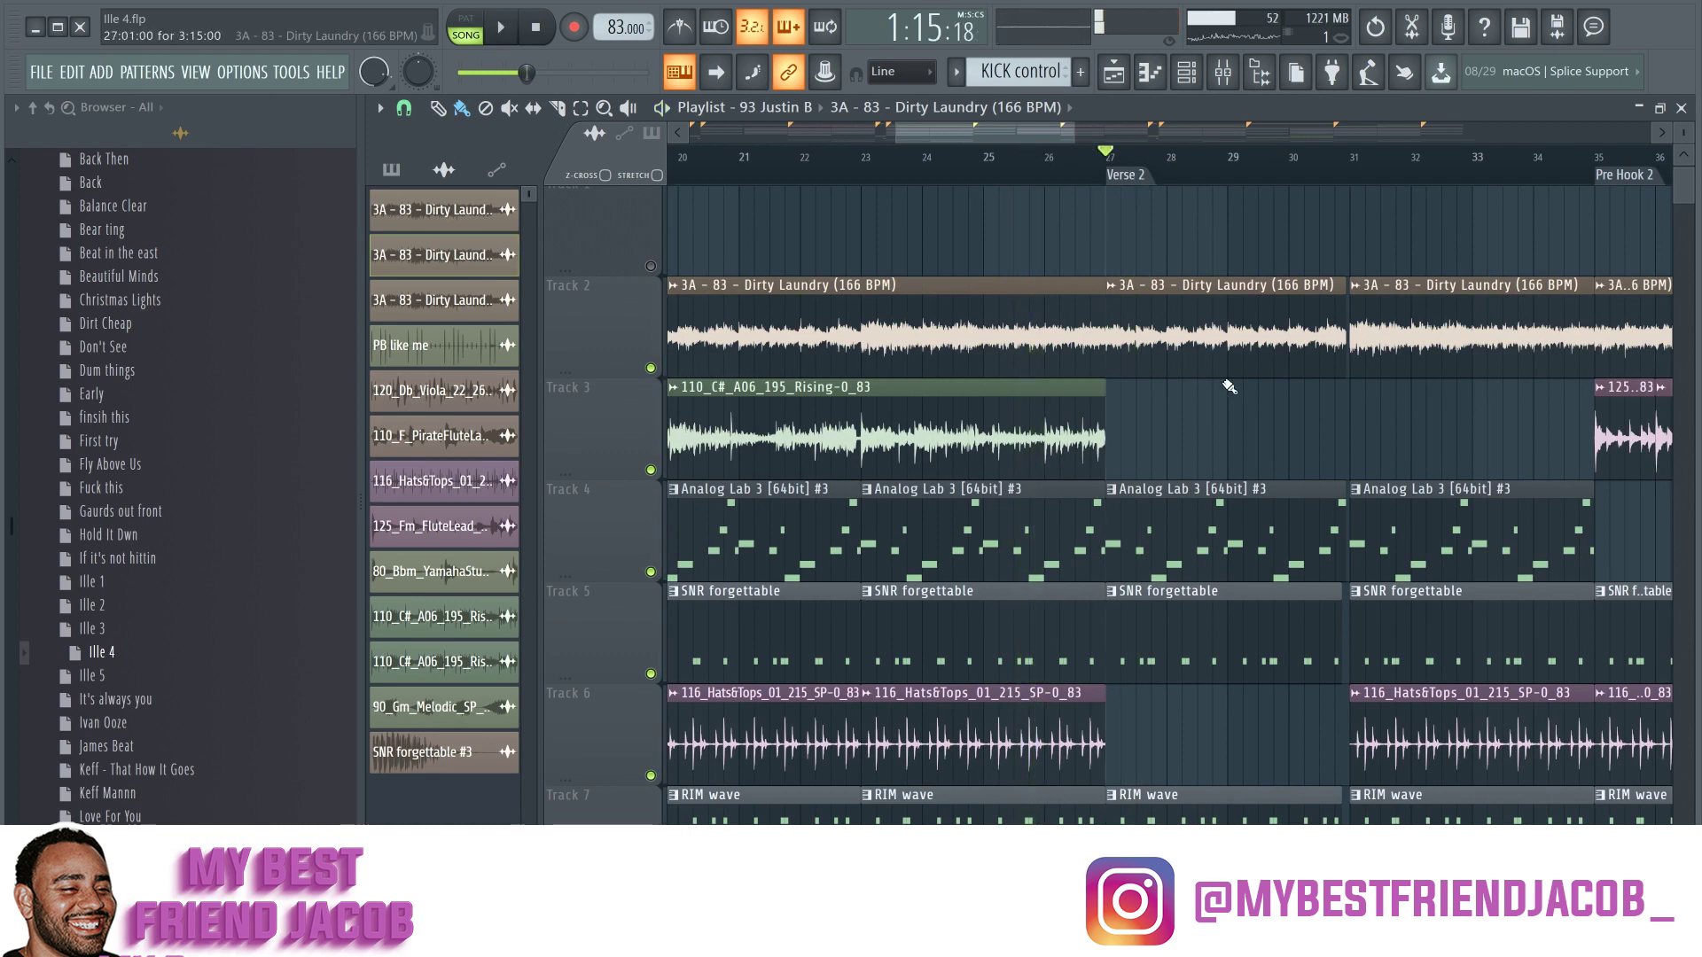
# Step: Reduce the Playlist track height to fit Tracks 1 to 10 and examine which layers play in Verse 2
pyautogui.scroll(-2, 1284, 577)
pyautogui.scroll(1, 1240, 594)
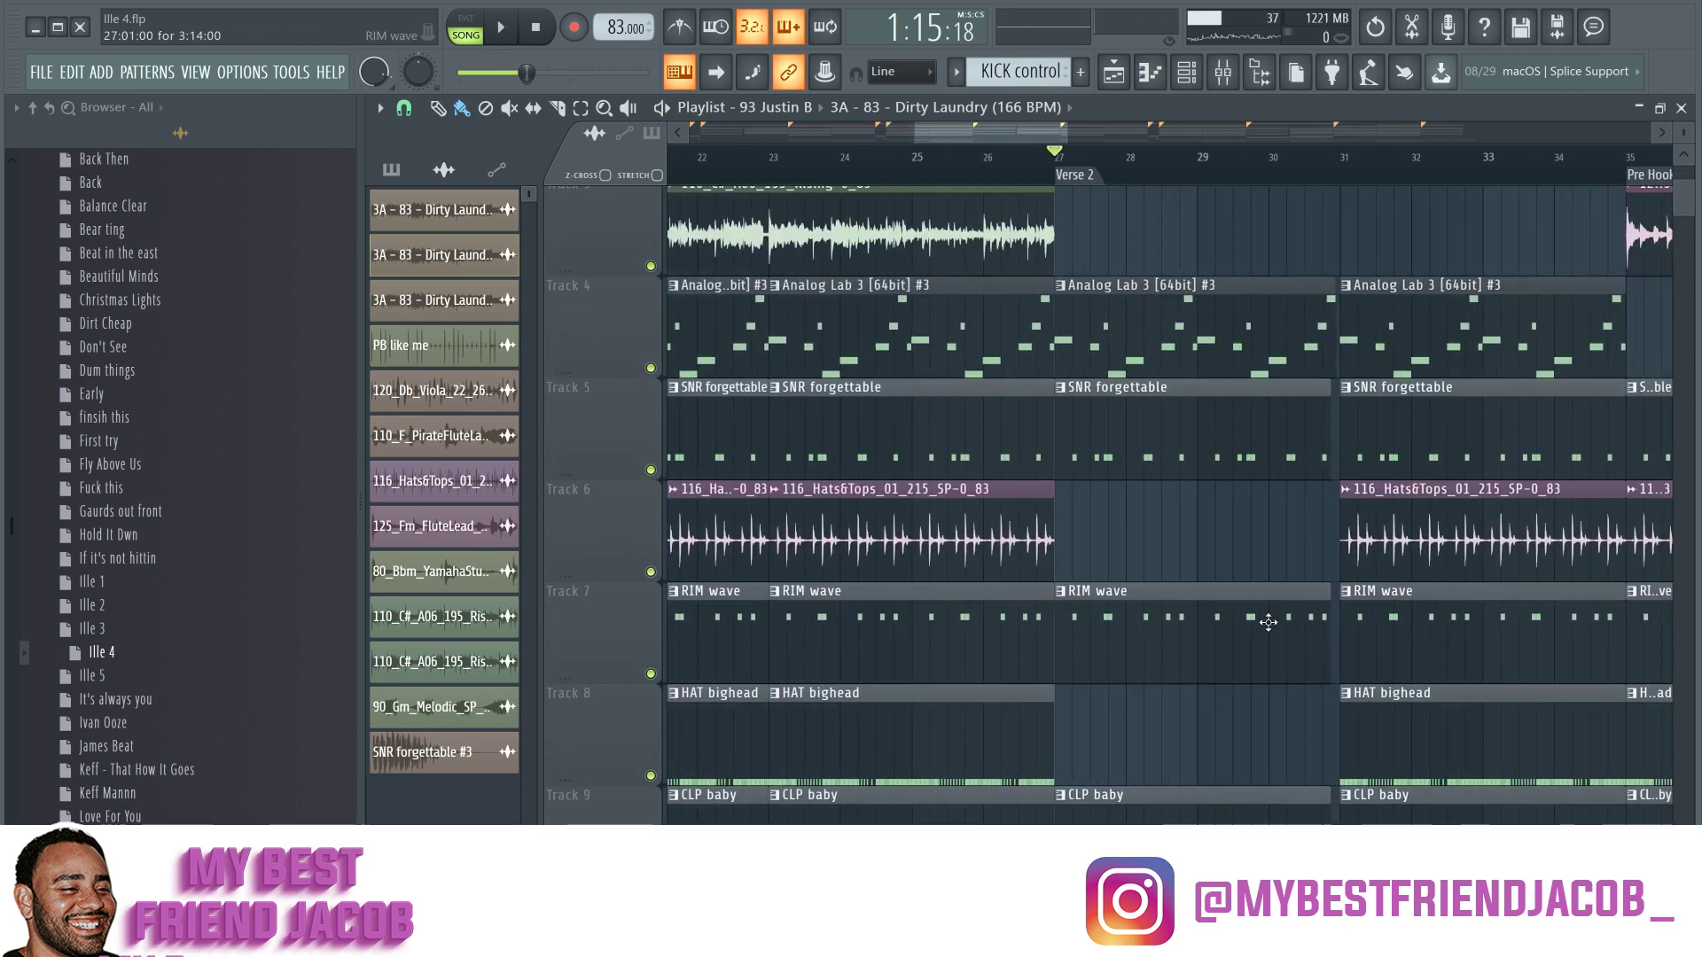
pyautogui.scroll(2, 1213, 601)
pyautogui.moveTo(1674, 133); pyautogui.dragTo(1666, 163)
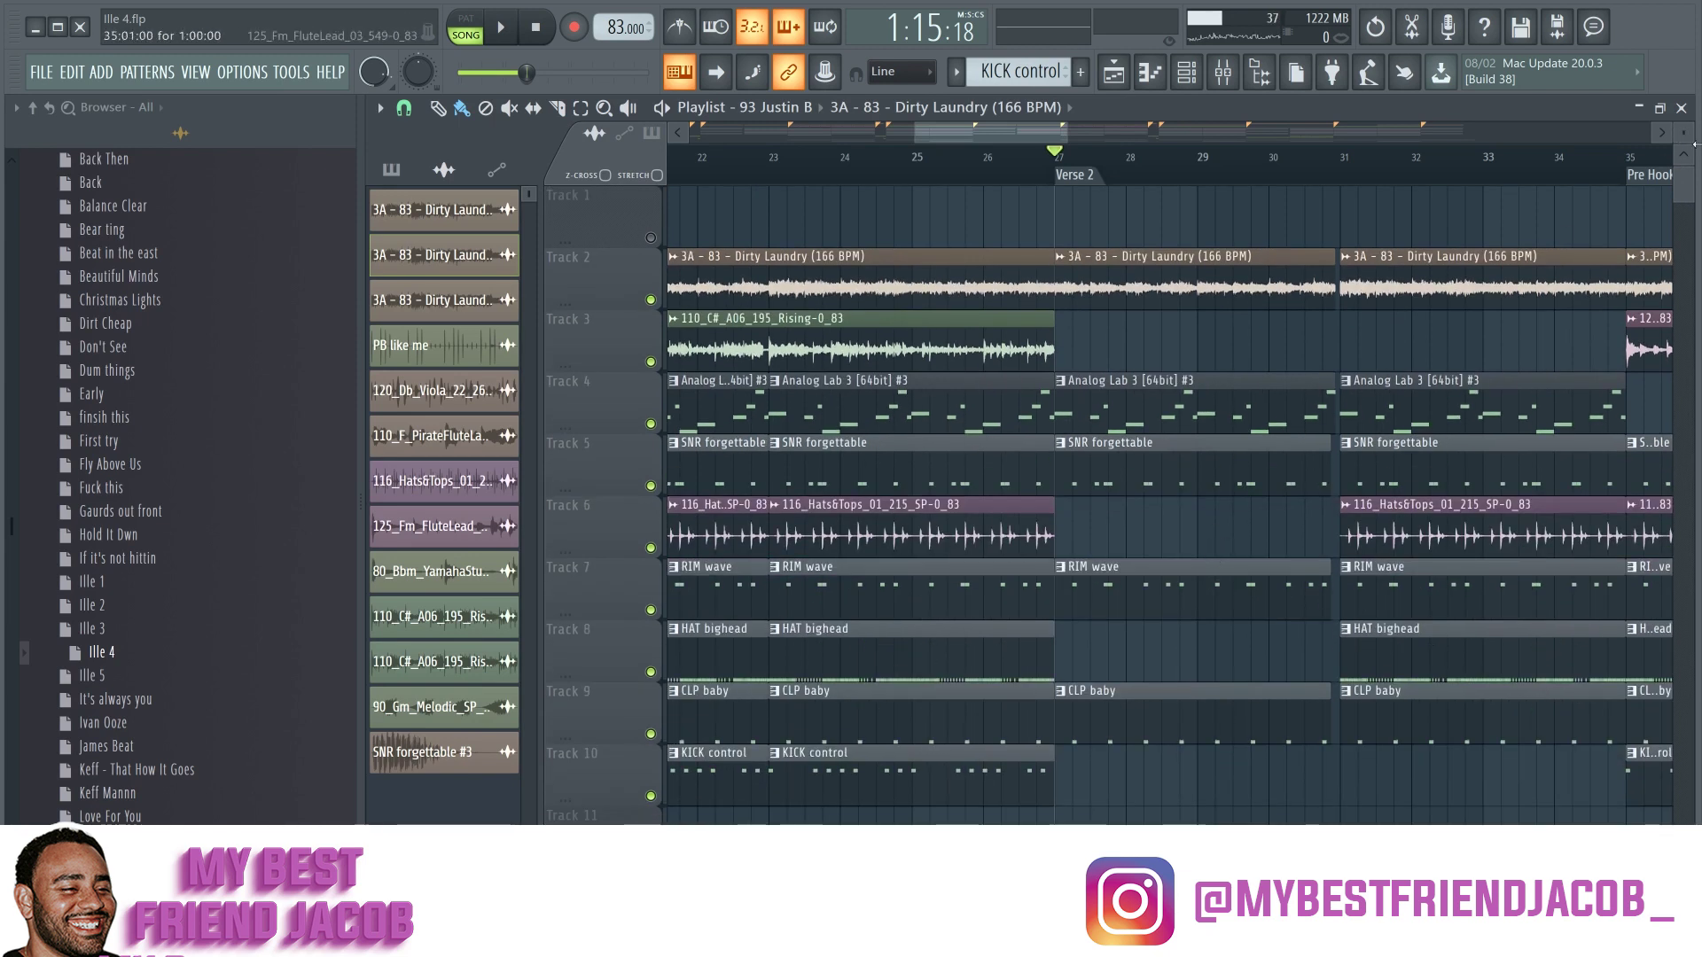
pyautogui.scroll(2, 1345, 131)
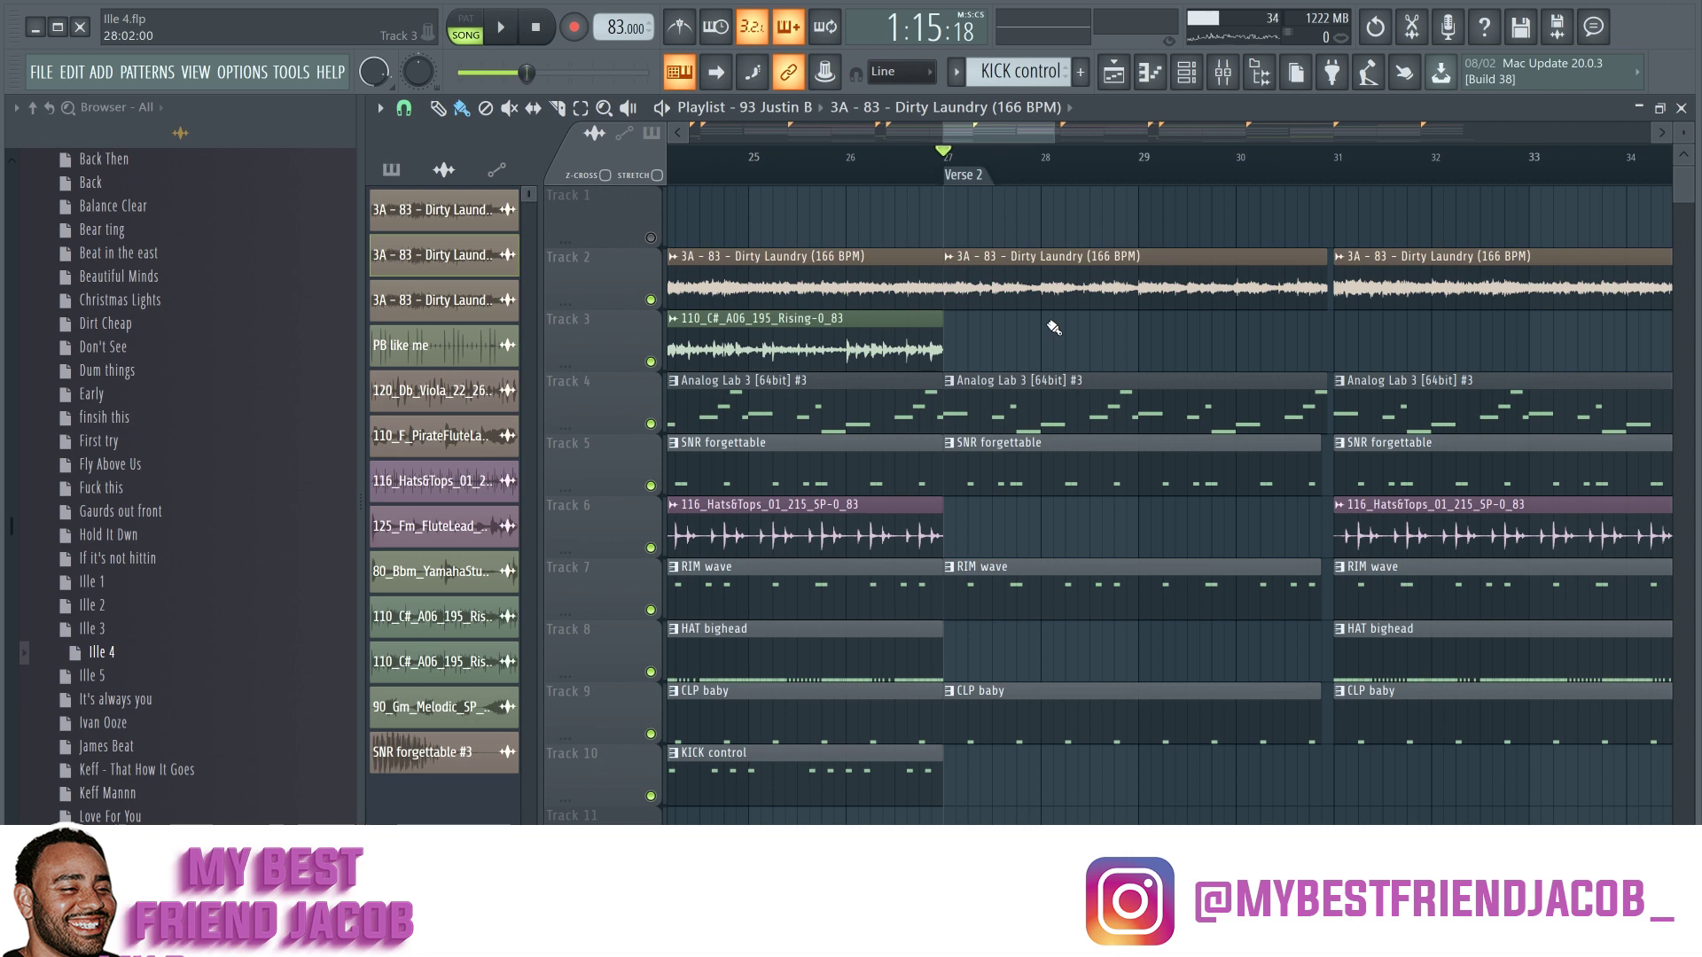
# Step: Play Verse 2 while viewing the surrounding sections of the arrangement, and stop playback
pyautogui.press('space')
pyautogui.scroll(-2, 1054, 338)
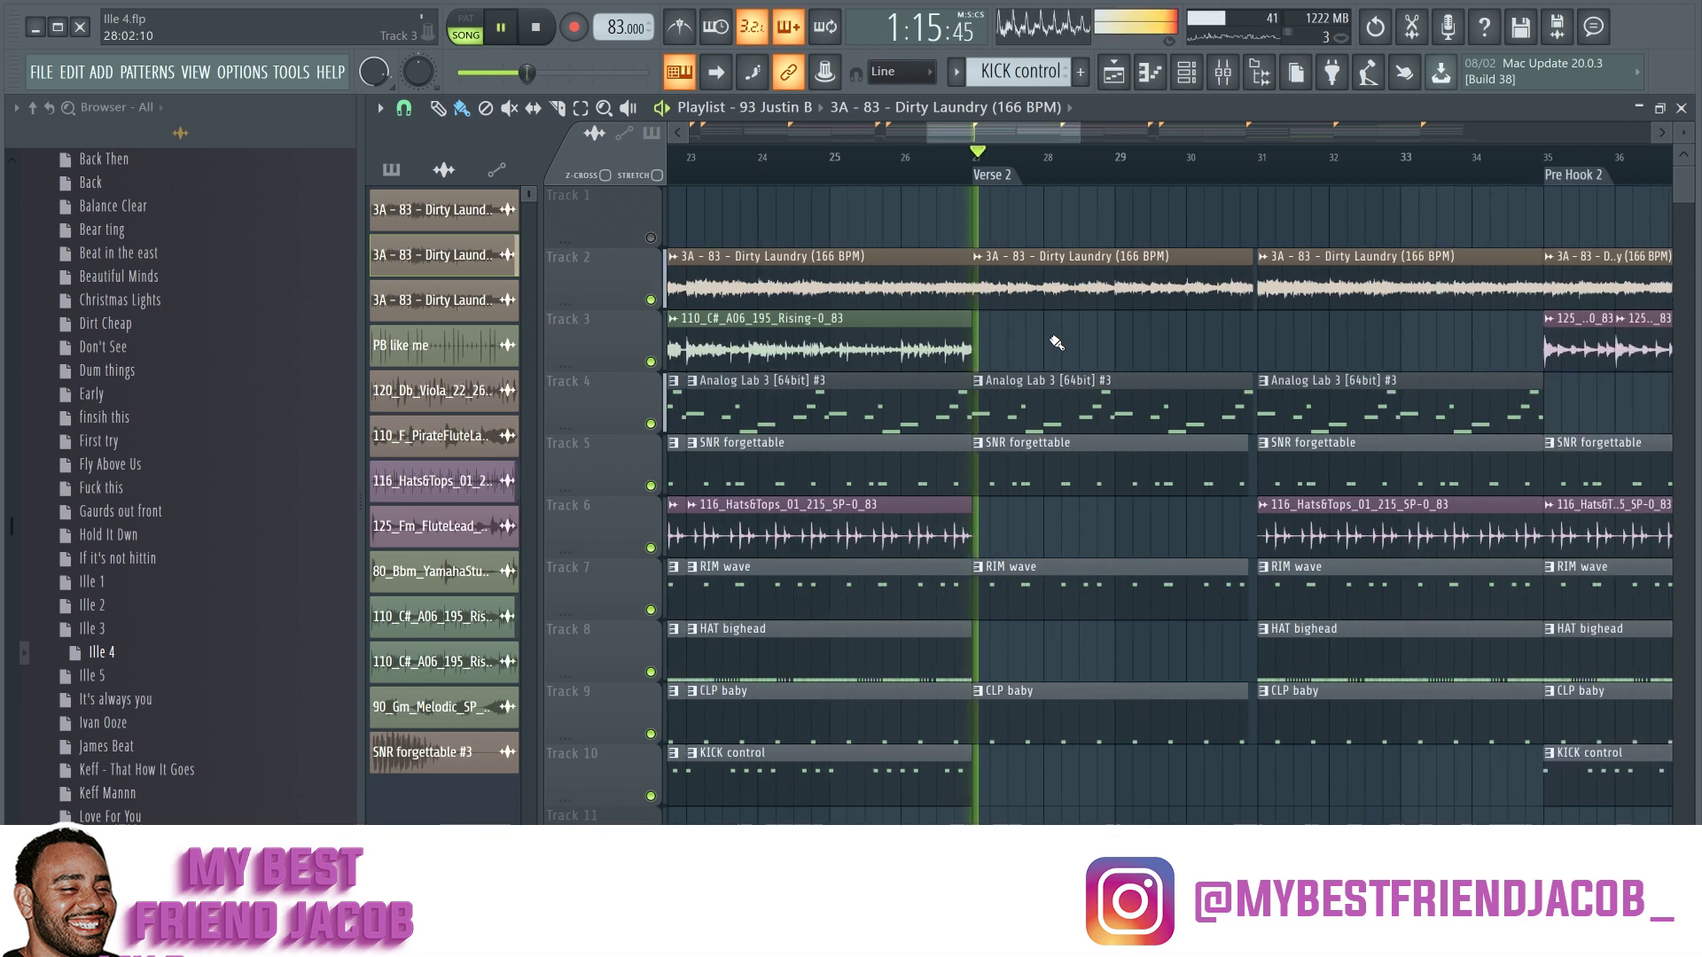
pyautogui.scroll(-5, 1055, 342)
pyautogui.scroll(-1, 1105, 343)
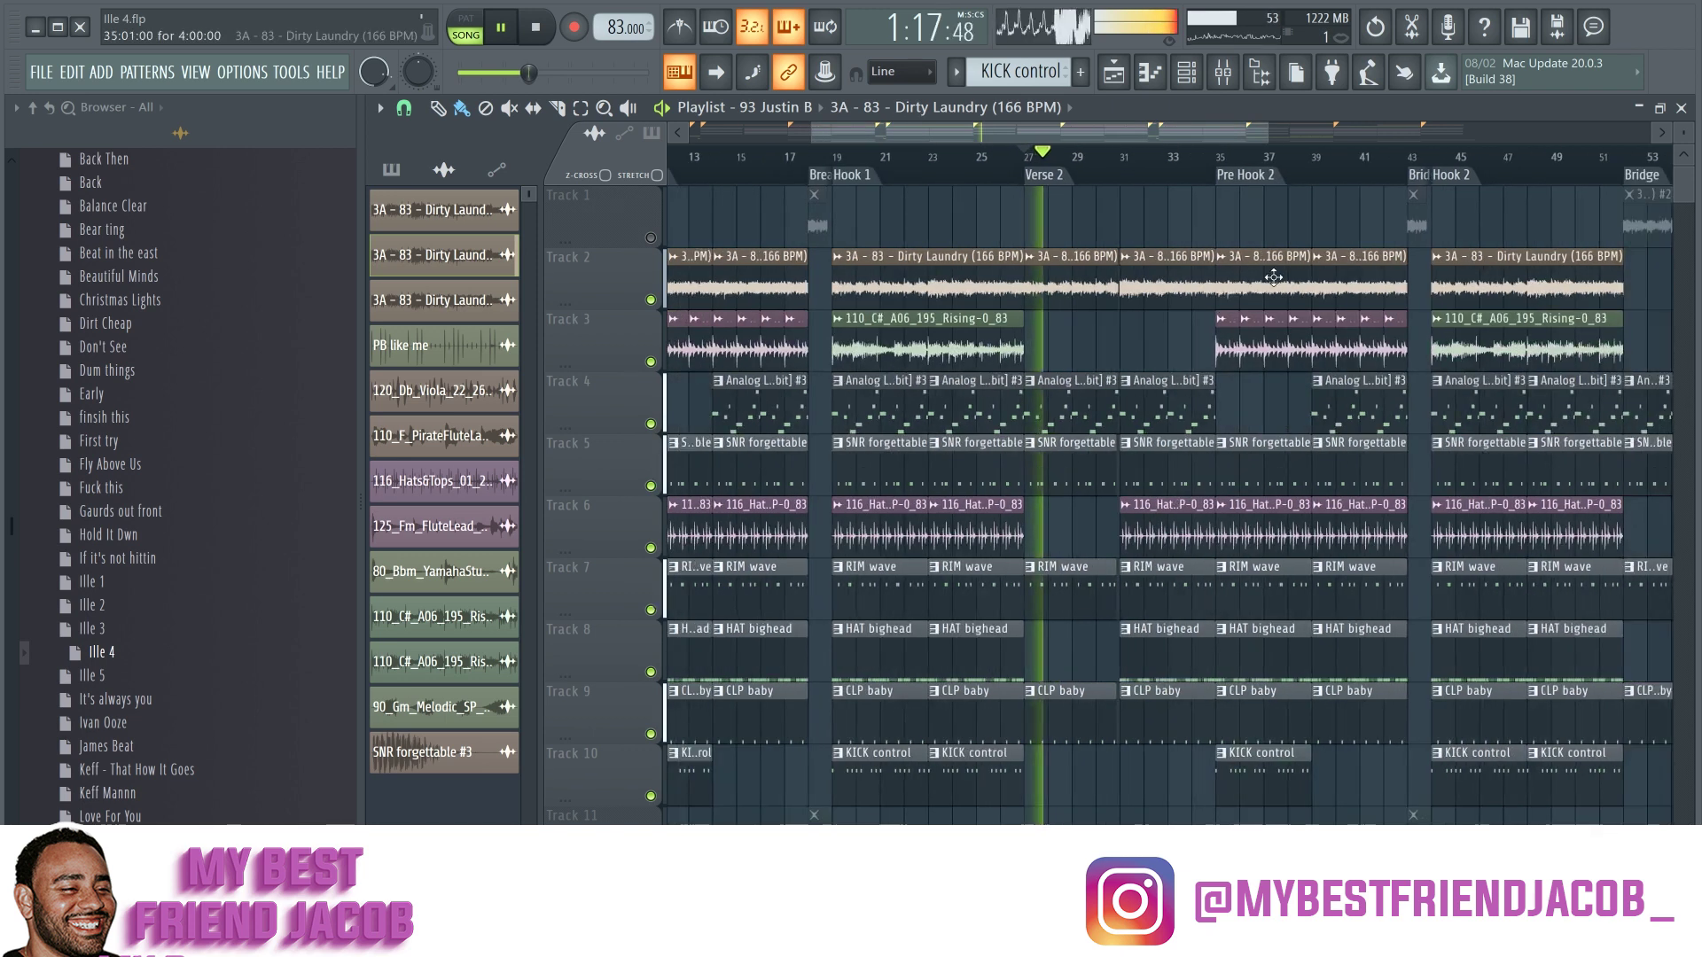
pyautogui.press('space')
# Step: Move the song position to the Bridge after Hook 2 and play from there
pyautogui.moveTo(1212, 134); pyautogui.dragTo(1272, 136)
pyautogui.click(1296, 156)
pyautogui.press('space')
pyautogui.scroll(3, 1502, 257)
pyautogui.click(1494, 191)
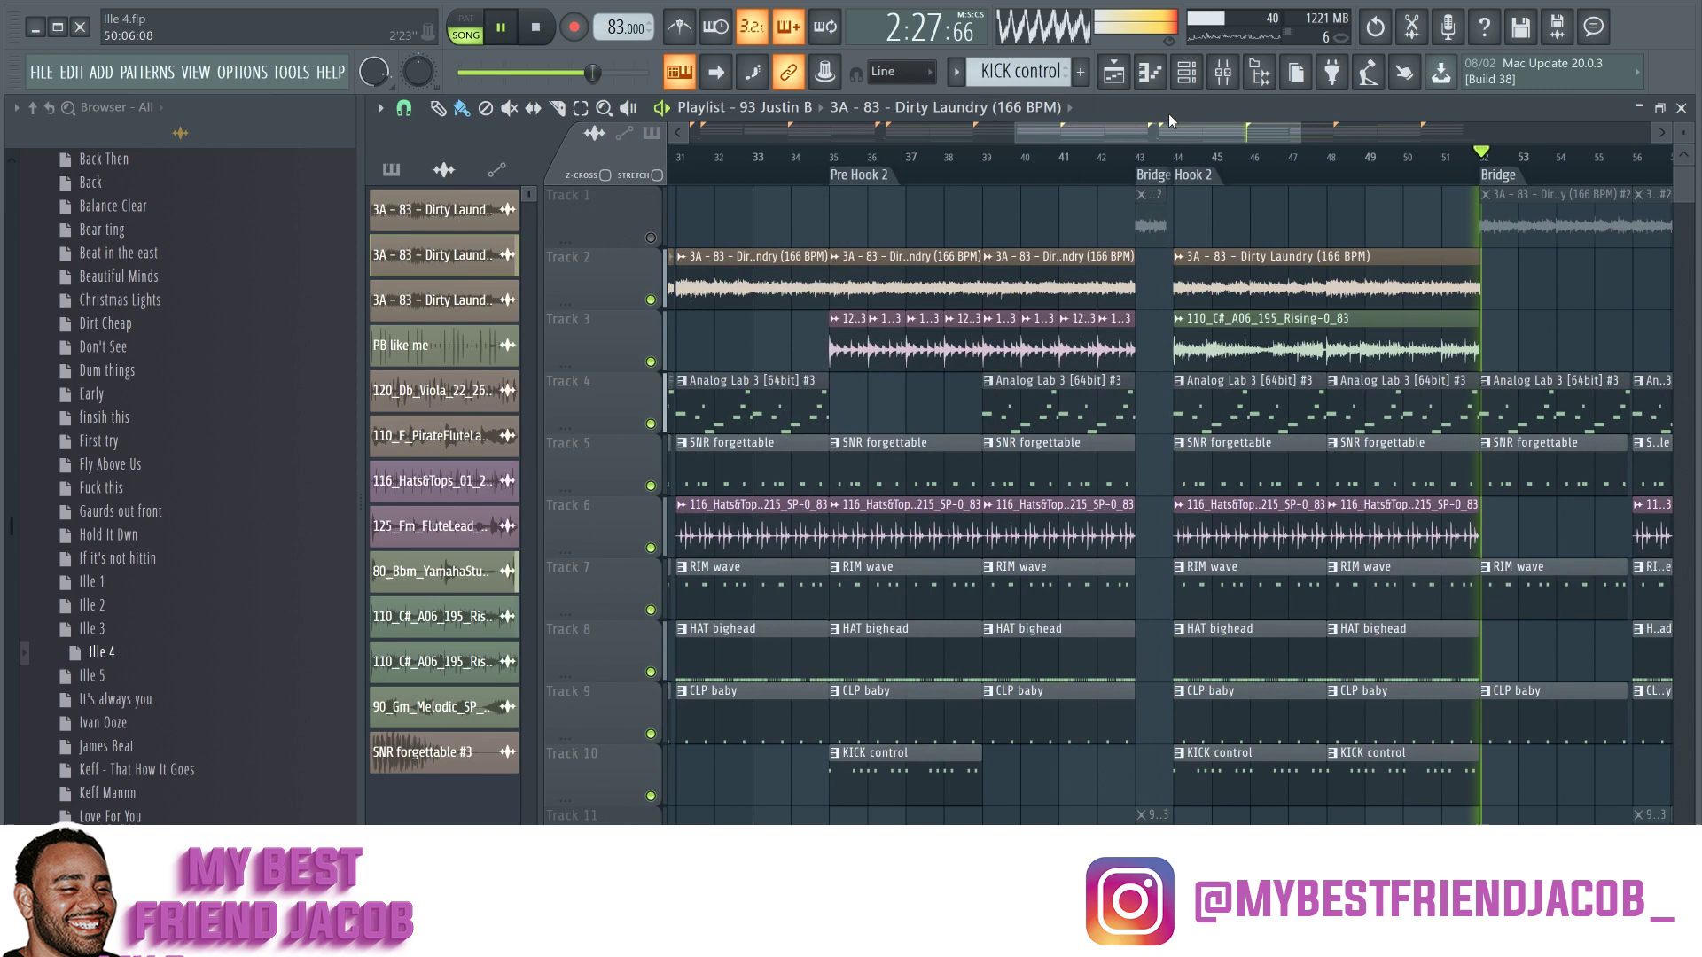
pyautogui.moveTo(1494, 190); pyautogui.dragTo(1199, 329)
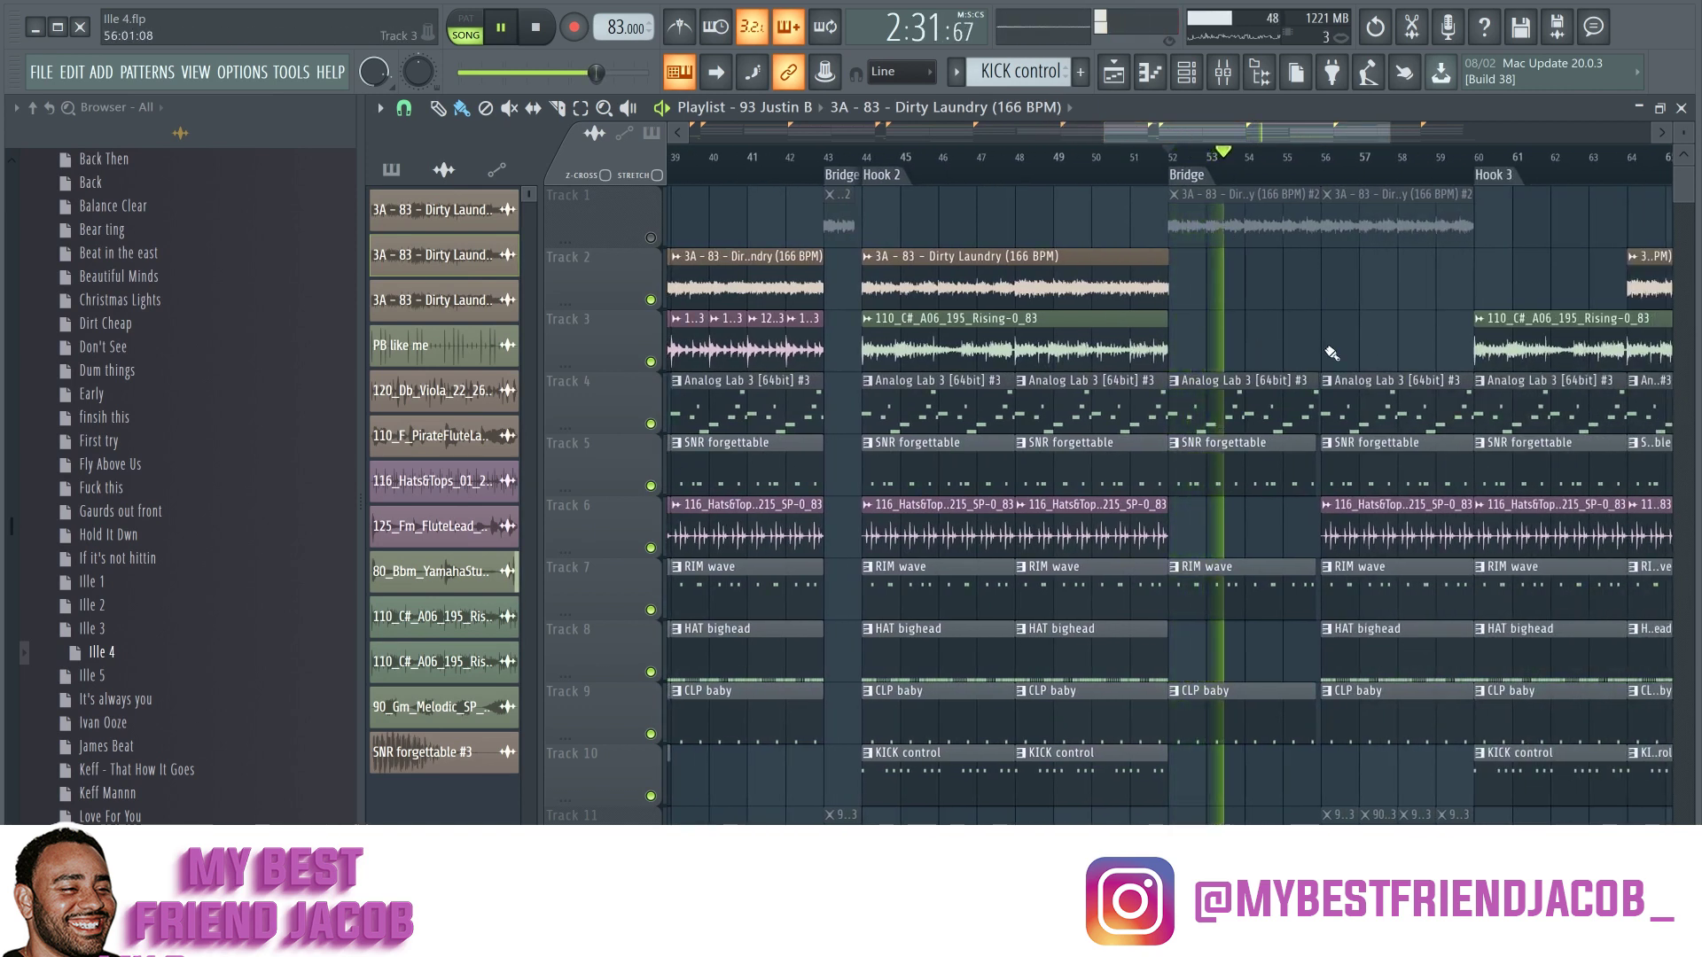
# Step: Unmute Track 1 with the Bridge's 3A - 83 - Dirty Laundry (166 BPM) #2 clips during playback, and stop
pyautogui.scroll(-4, 1285, 350)
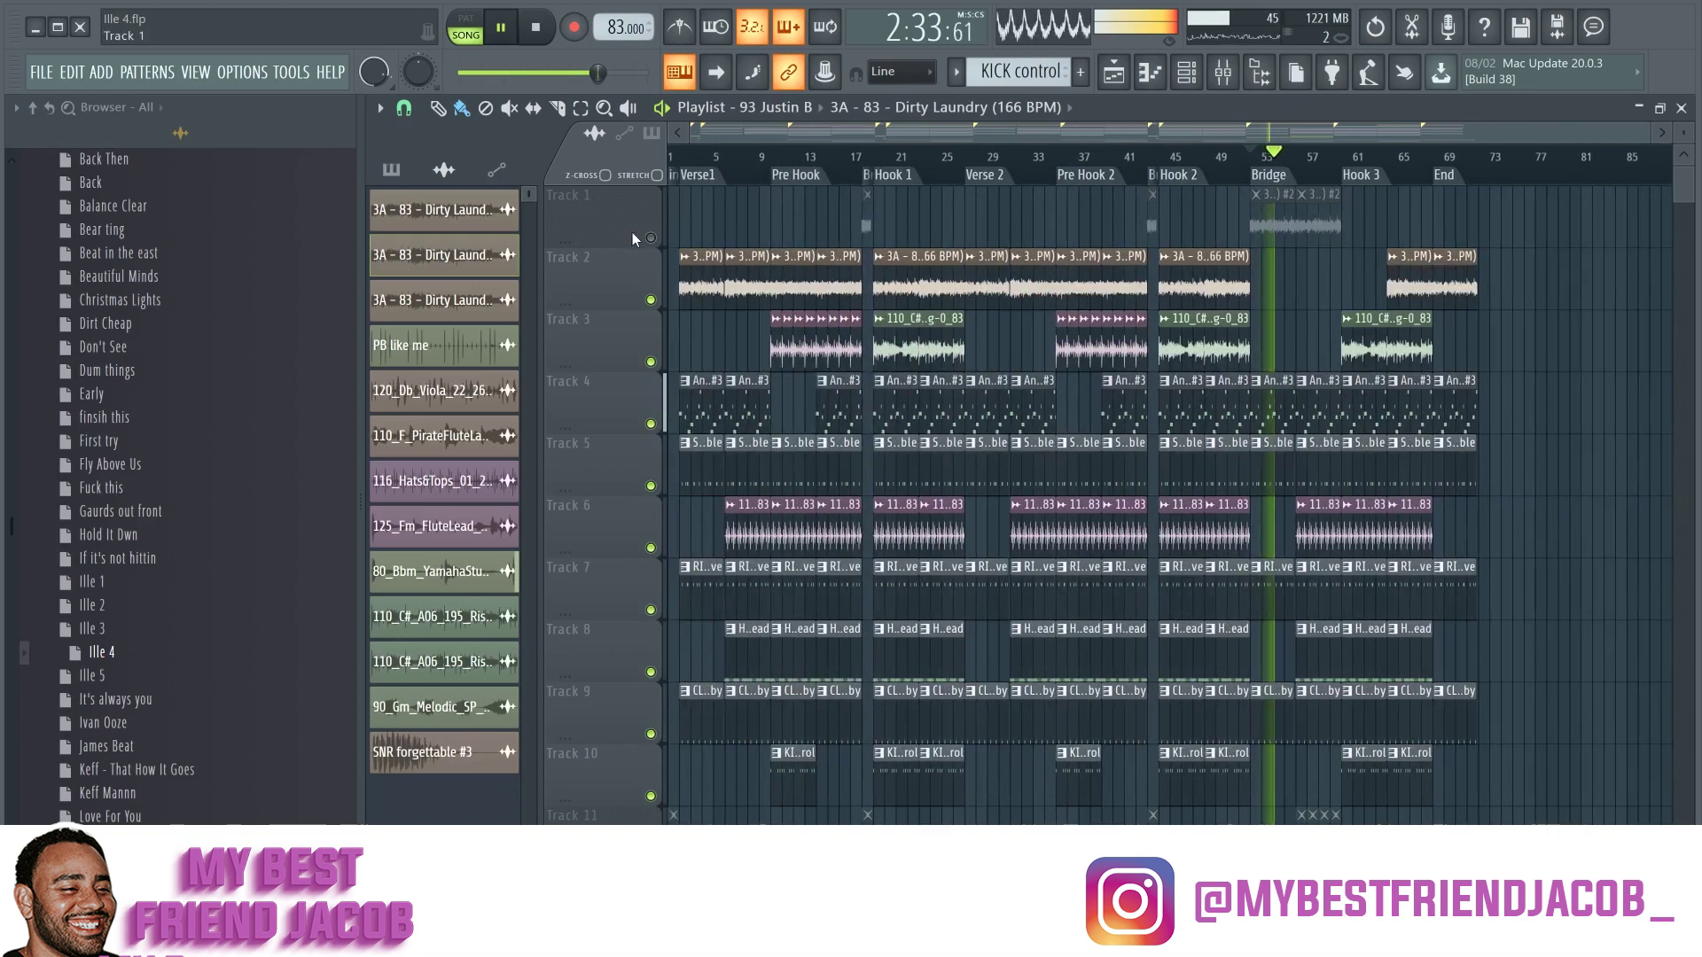
pyautogui.scroll(1, 1246, 246)
pyautogui.scroll(2, 1246, 246)
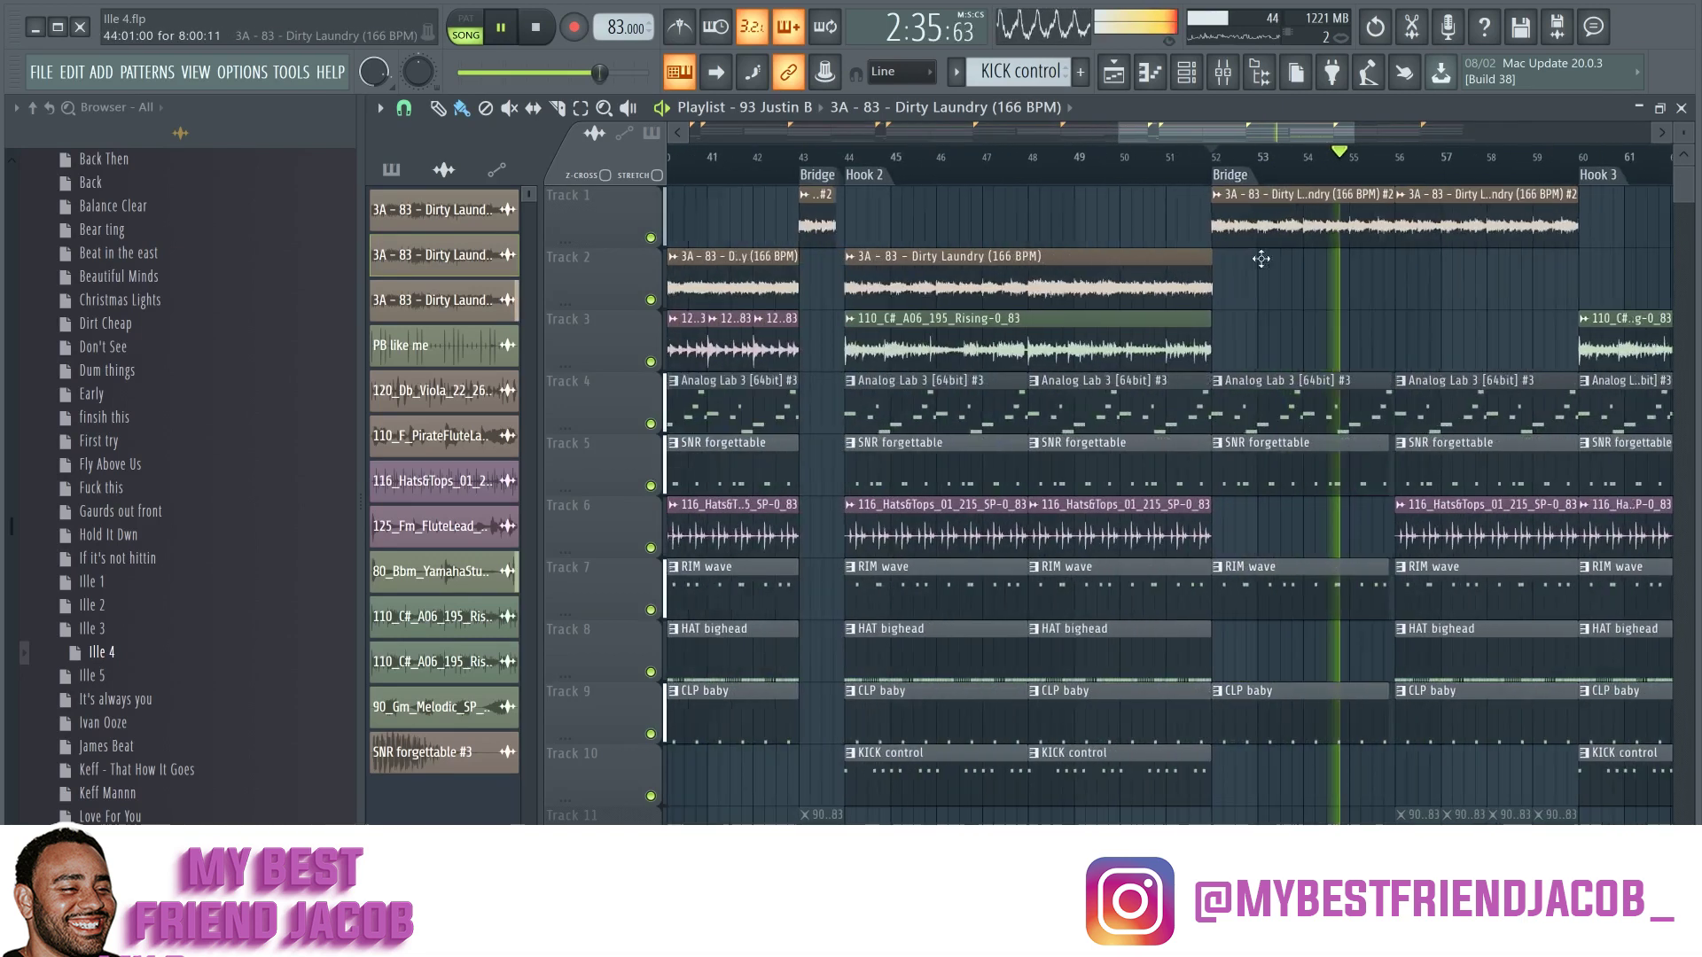
pyautogui.press('space')
# Step: Open the channel settings of the Bridge's 3A - 83 - Dirty Laundry (166 BPM) #2 clip, review its pitch settings, and close them
pyautogui.scroll(1, 1570, 483)
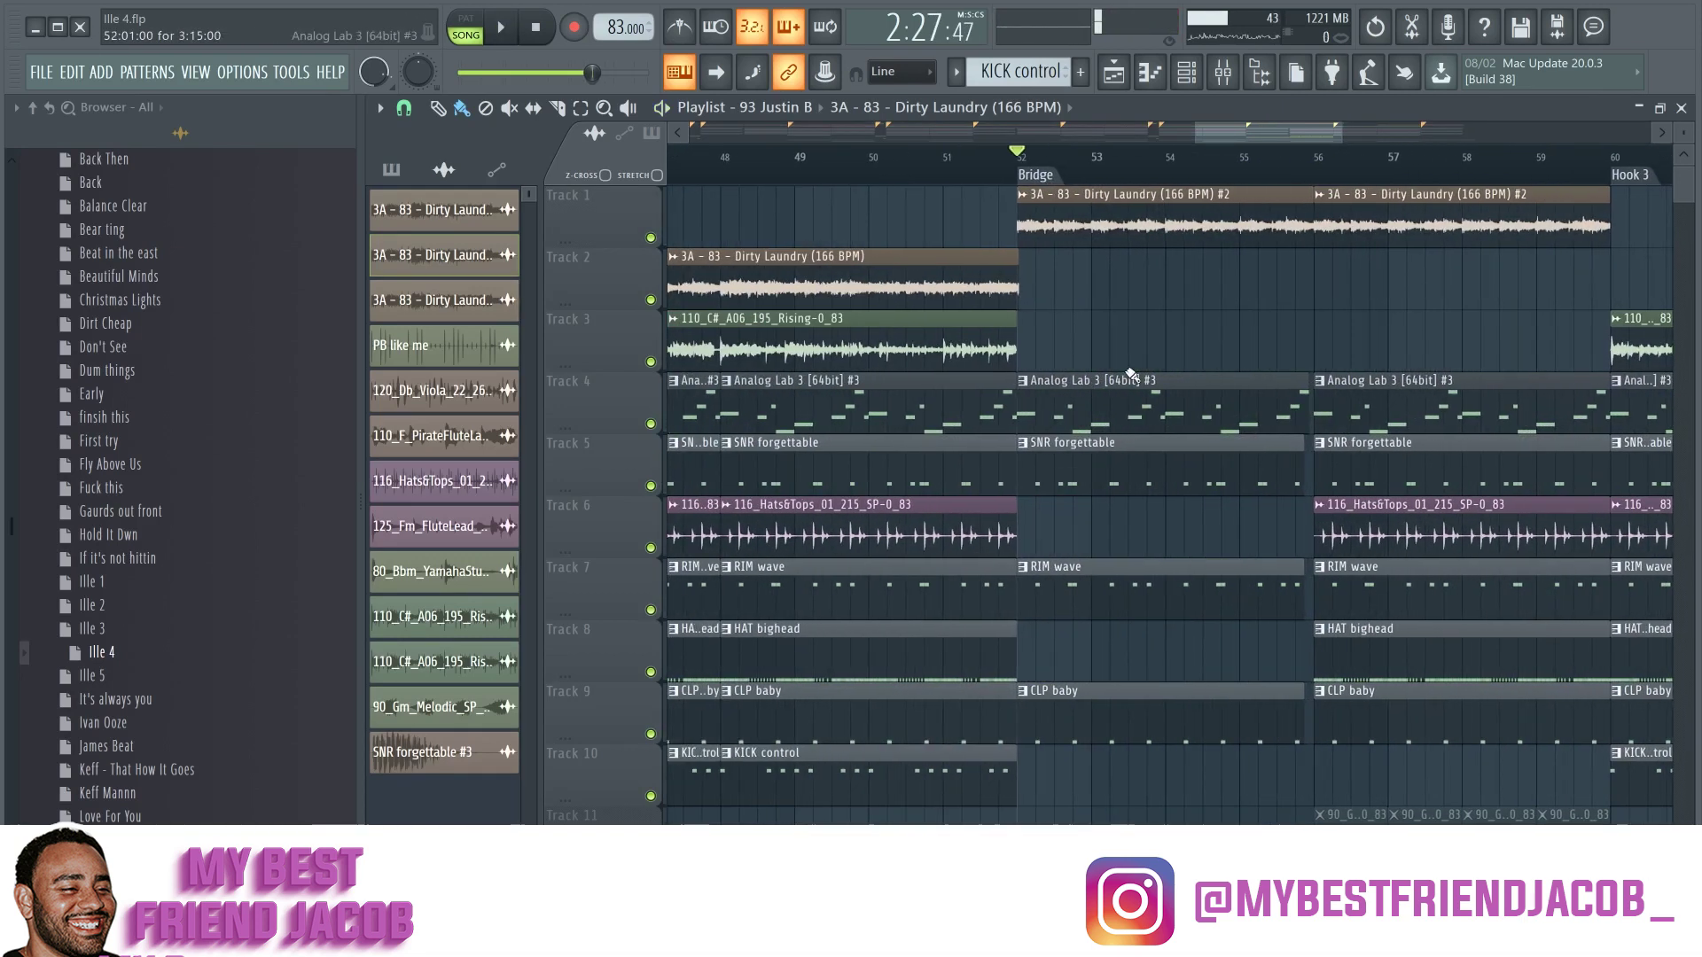
pyautogui.doubleClick(1054, 210)
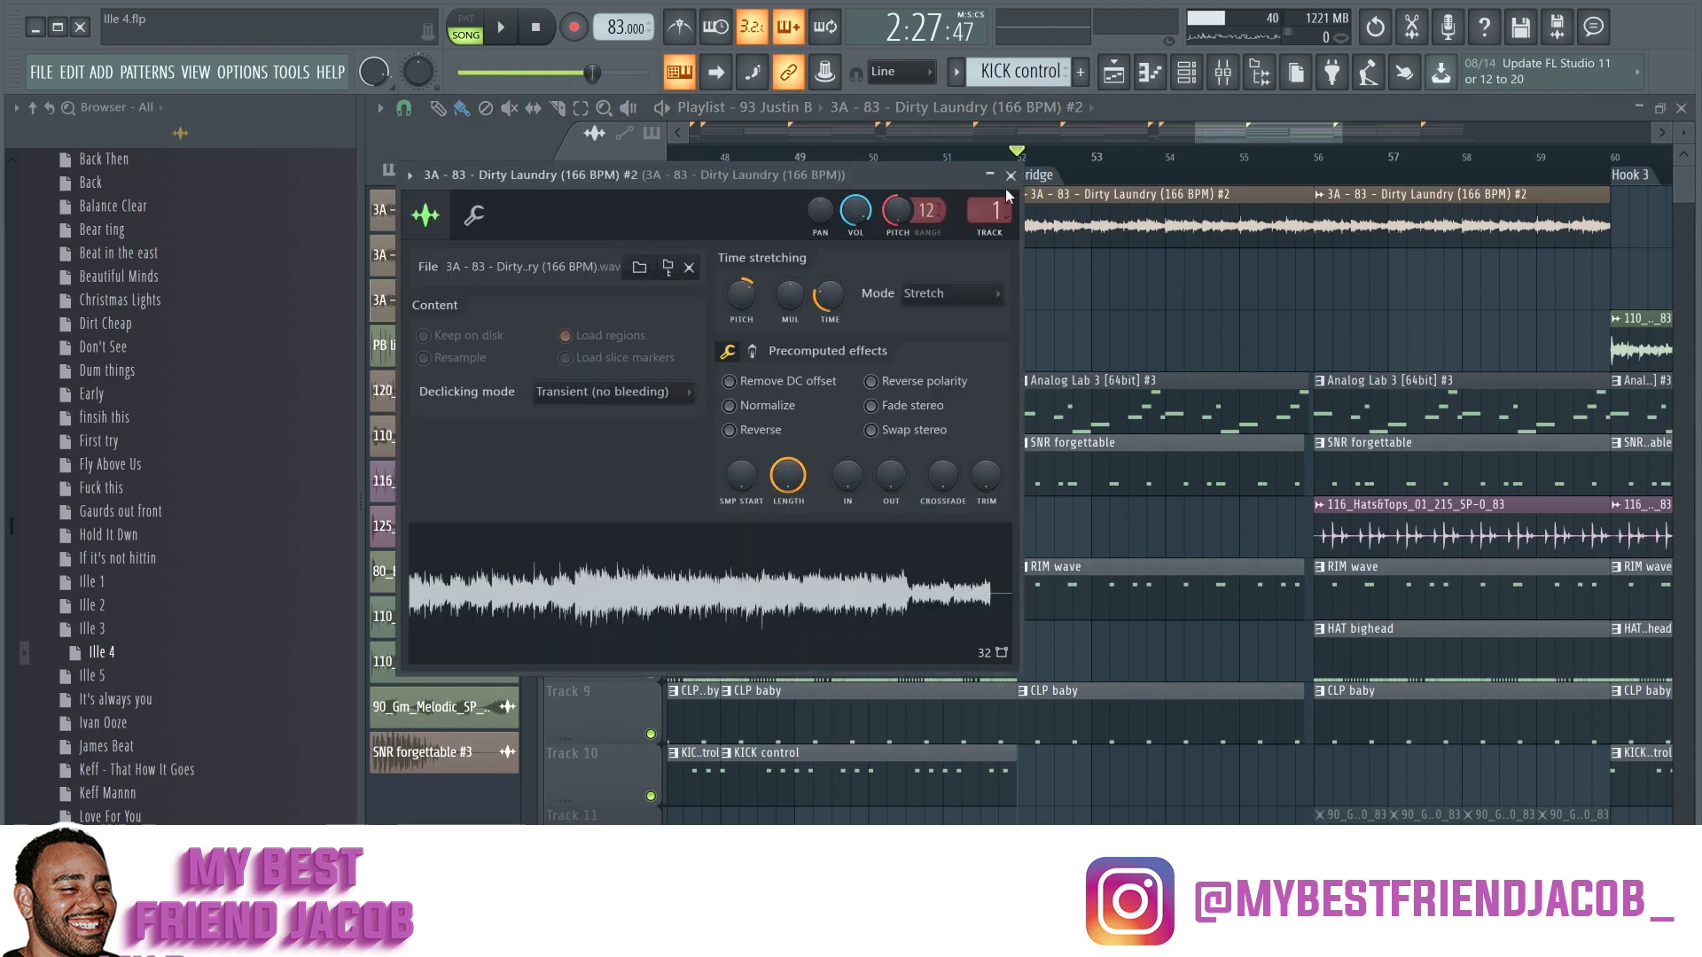
pyautogui.moveTo(924, 179); pyautogui.dragTo(1001, 268)
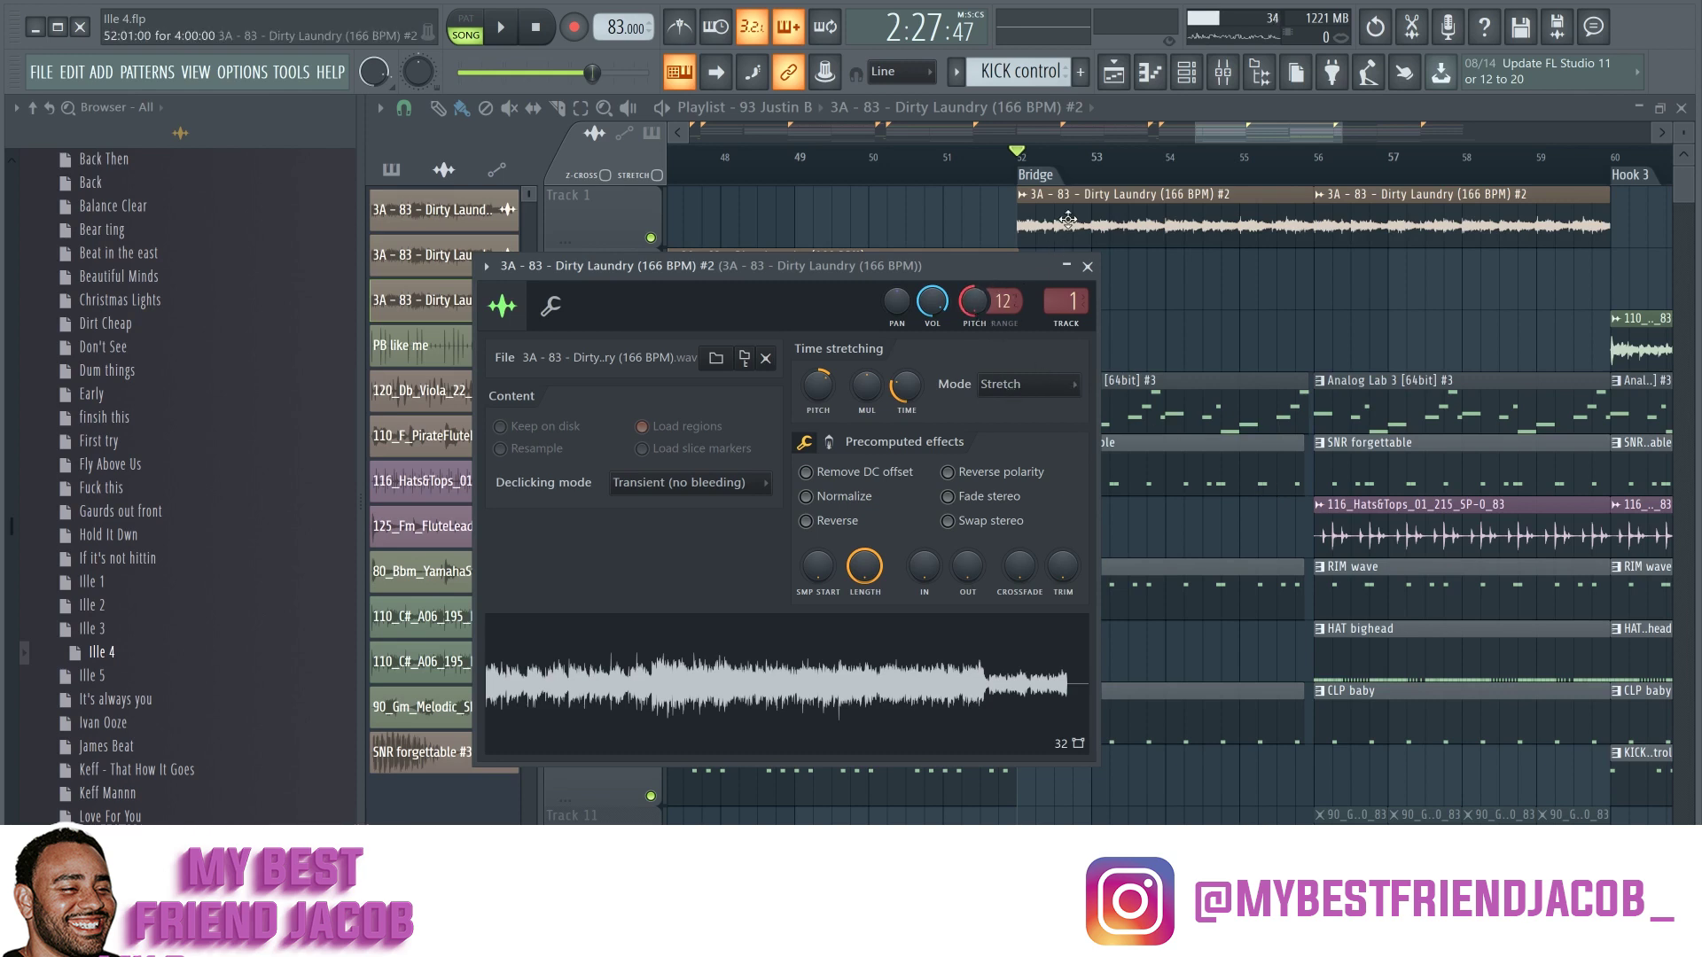
pyautogui.press('Escape')
# Step: Place the 3A - 83 - Dirty Laundry (166 BPM) #3 clip on Track 1 near bar 77 and open its channel settings
pyautogui.scroll(-4, 843, 134)
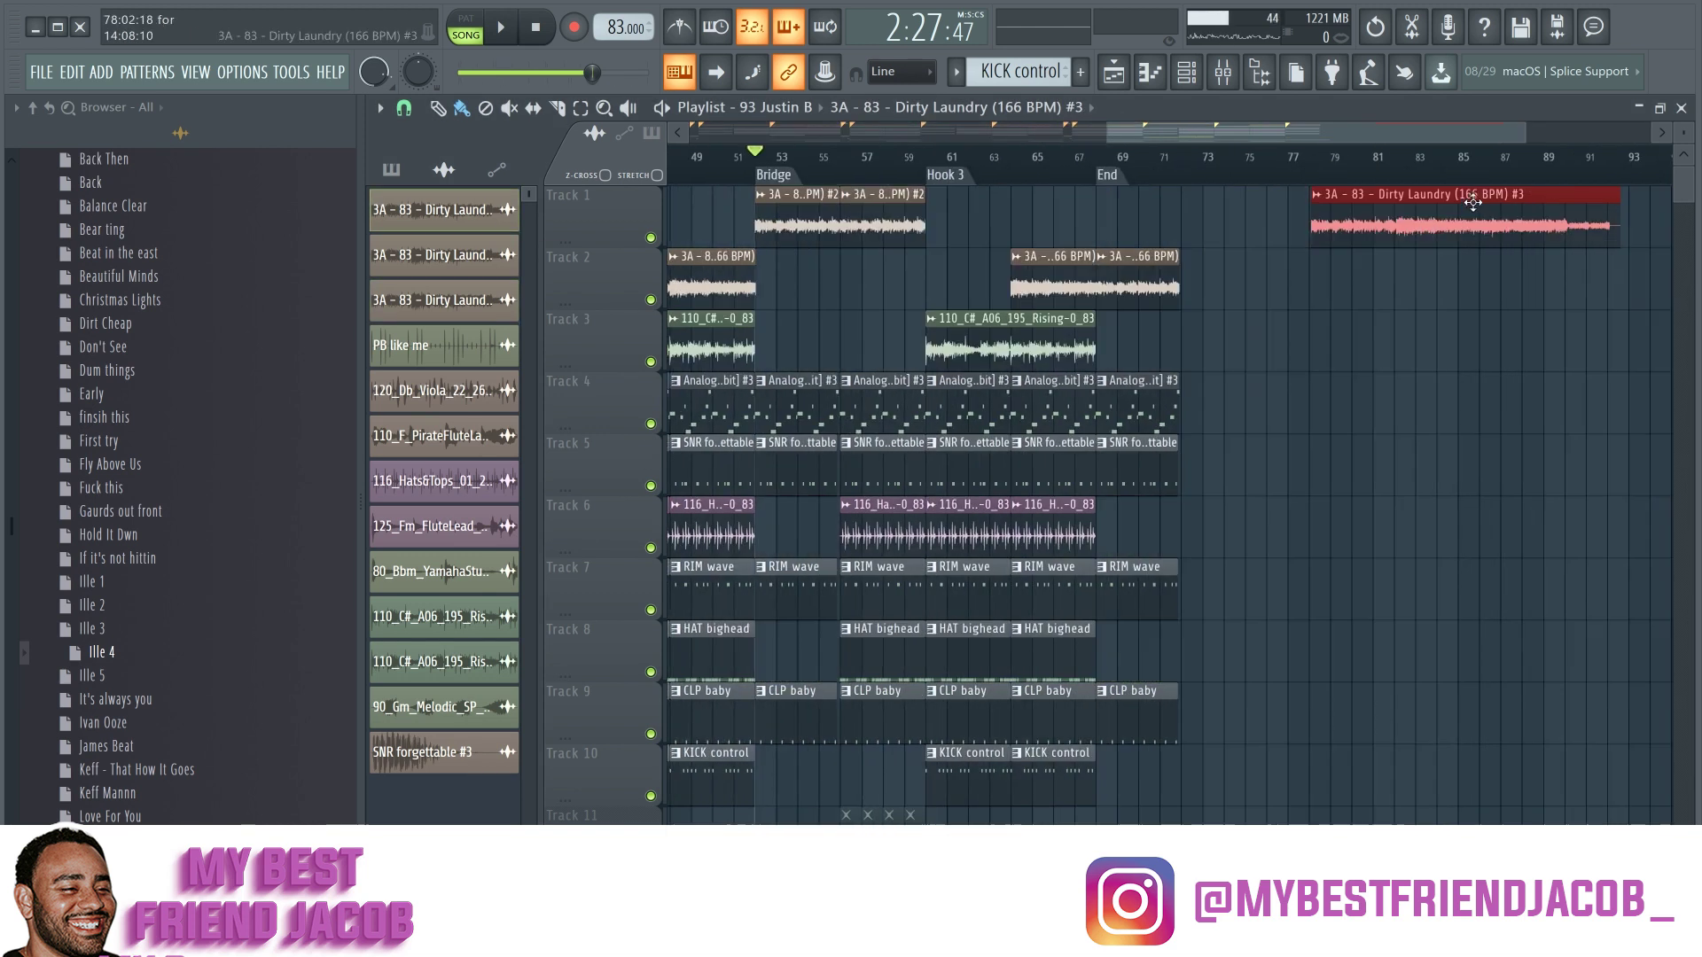
pyautogui.scroll(6, 1474, 201)
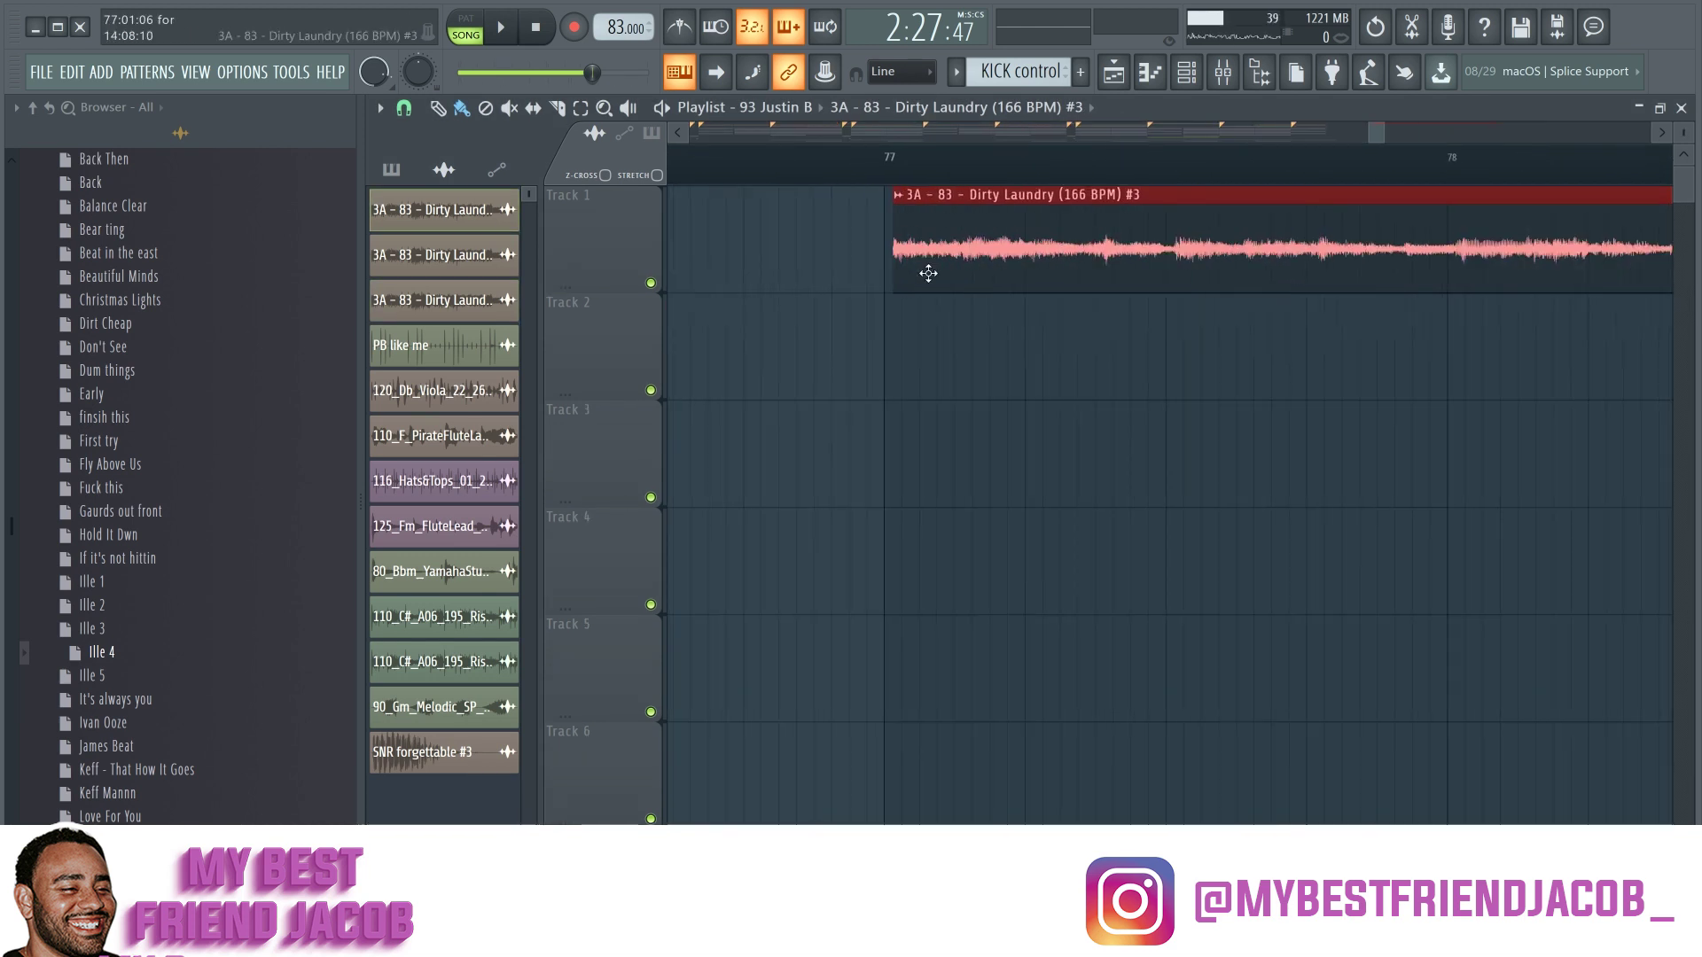
pyautogui.scroll(-2, 975, 257)
pyautogui.doubleClick(1001, 253)
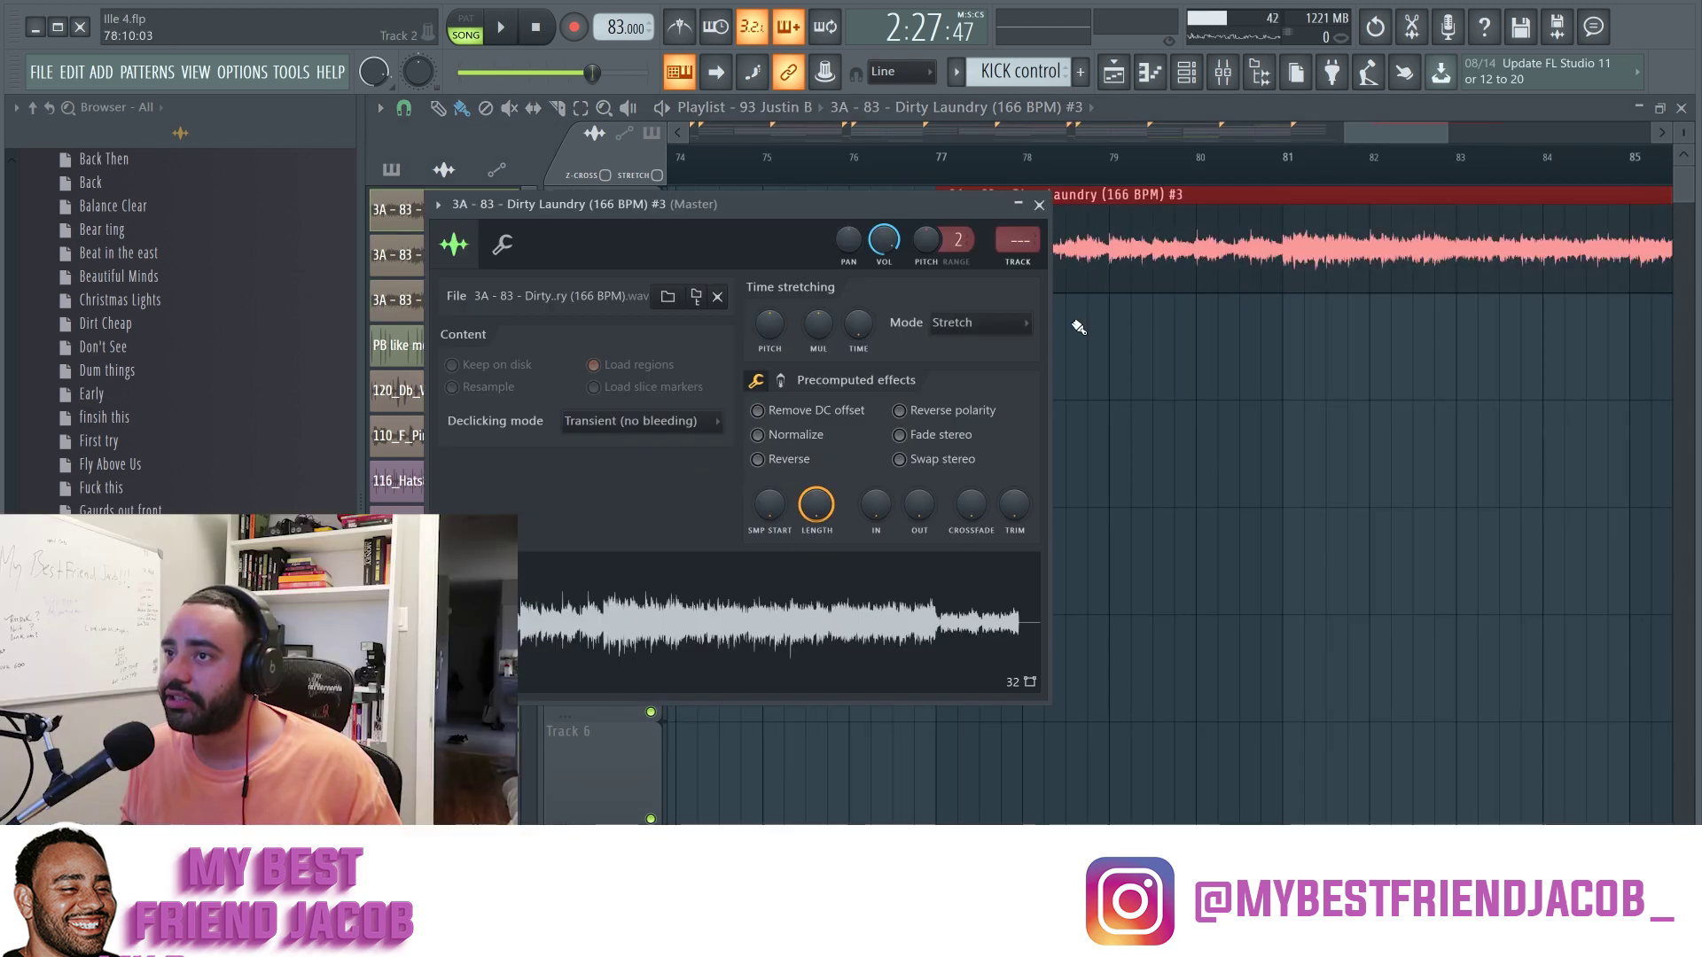
# Step: Set the #3 clip's time stretching mode to Auto, its stretch pitch to +1200 cents, and its pitch knob range to 12 semitones
pyautogui.click(962, 327)
pyautogui.click(959, 361)
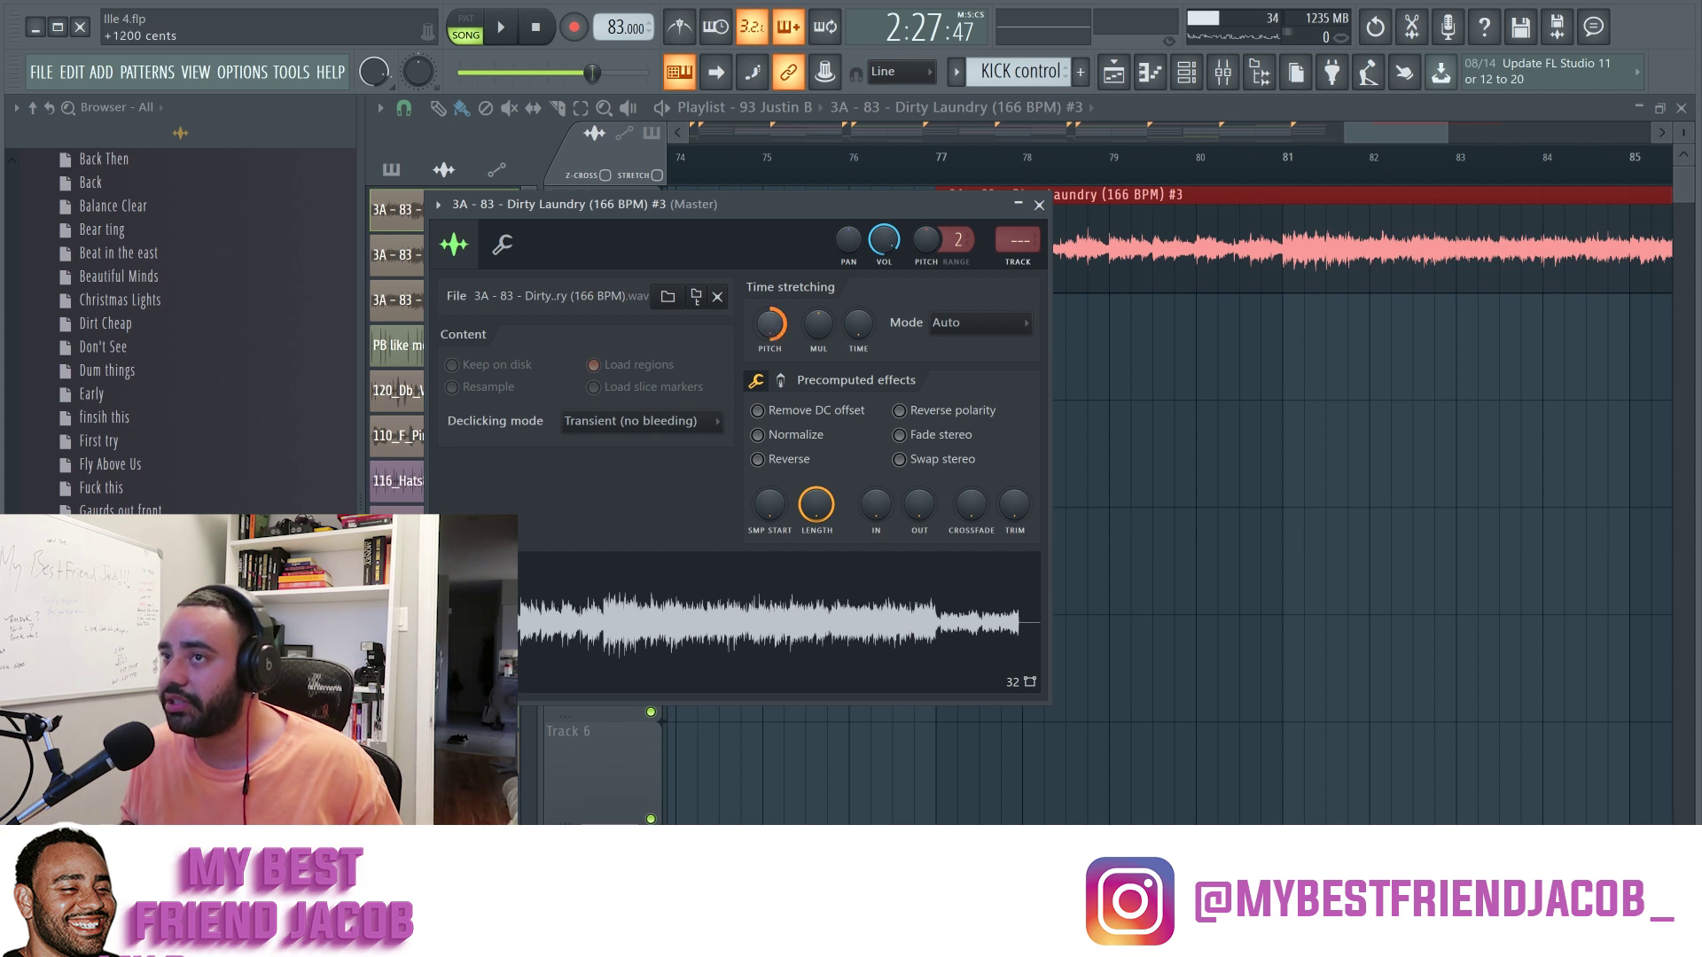
pyautogui.moveTo(770, 324); pyautogui.dragTo(770, 303)
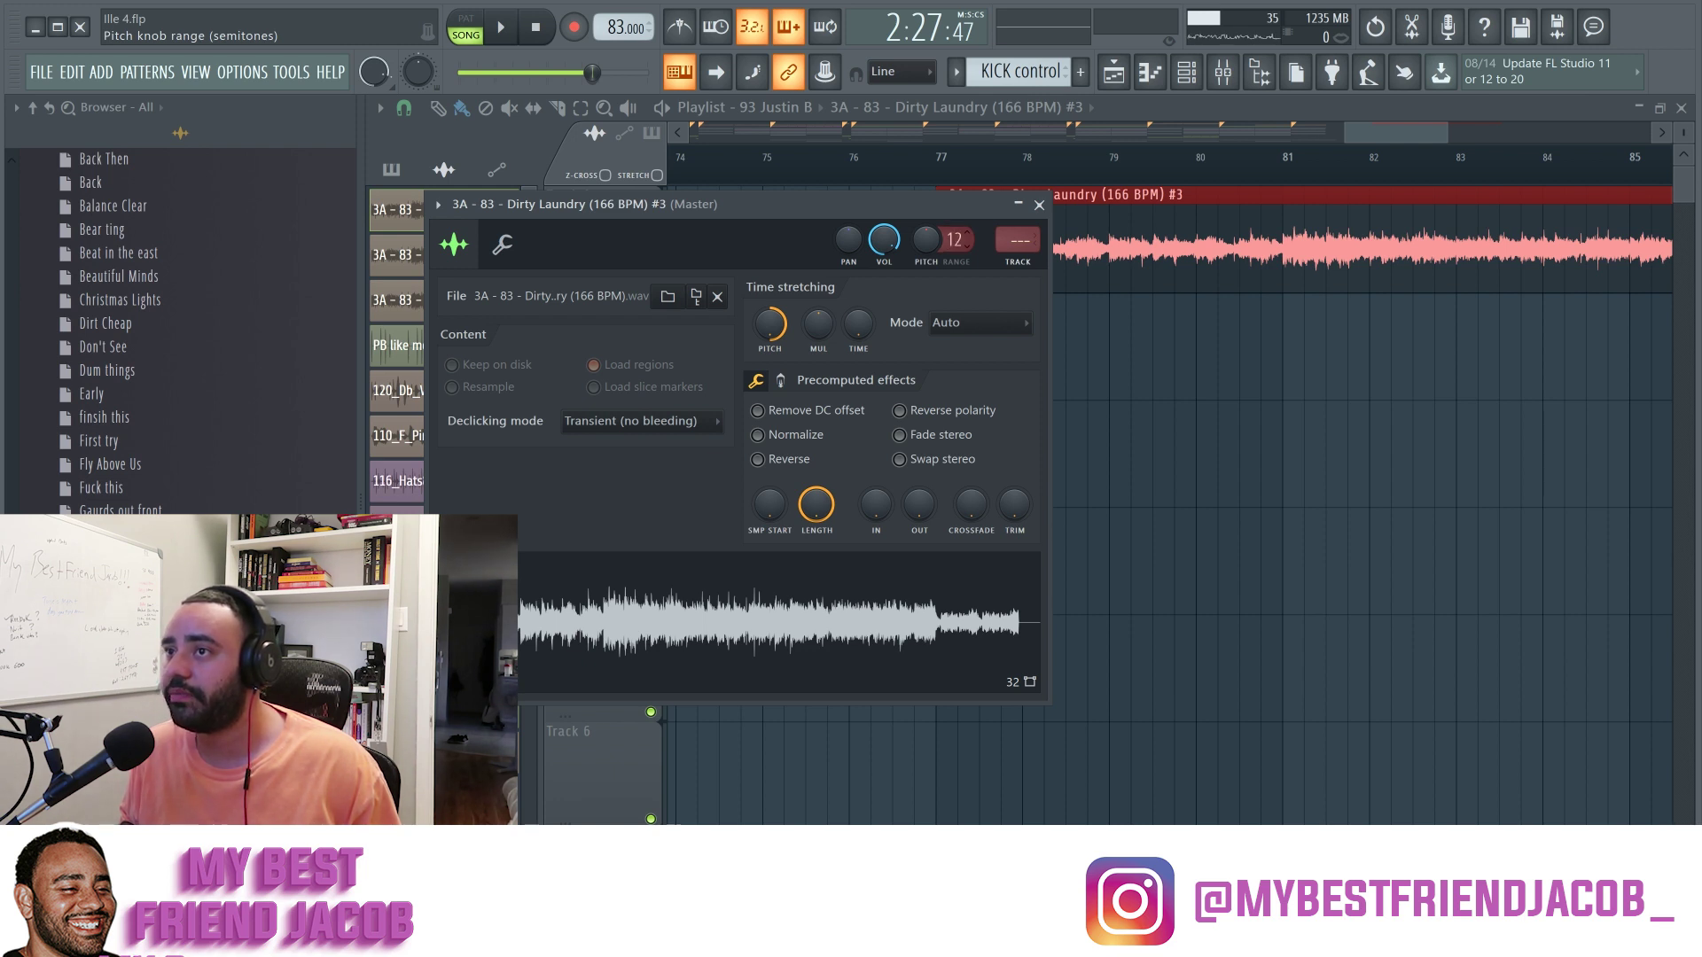
# Step: Try the #3 clip's channel pitch knob, reset it, and choose its time stretching mode again
pyautogui.moveTo(925, 241); pyautogui.dragTo(925, 168)
pyautogui.rightClick(927, 245)
pyautogui.click(961, 246)
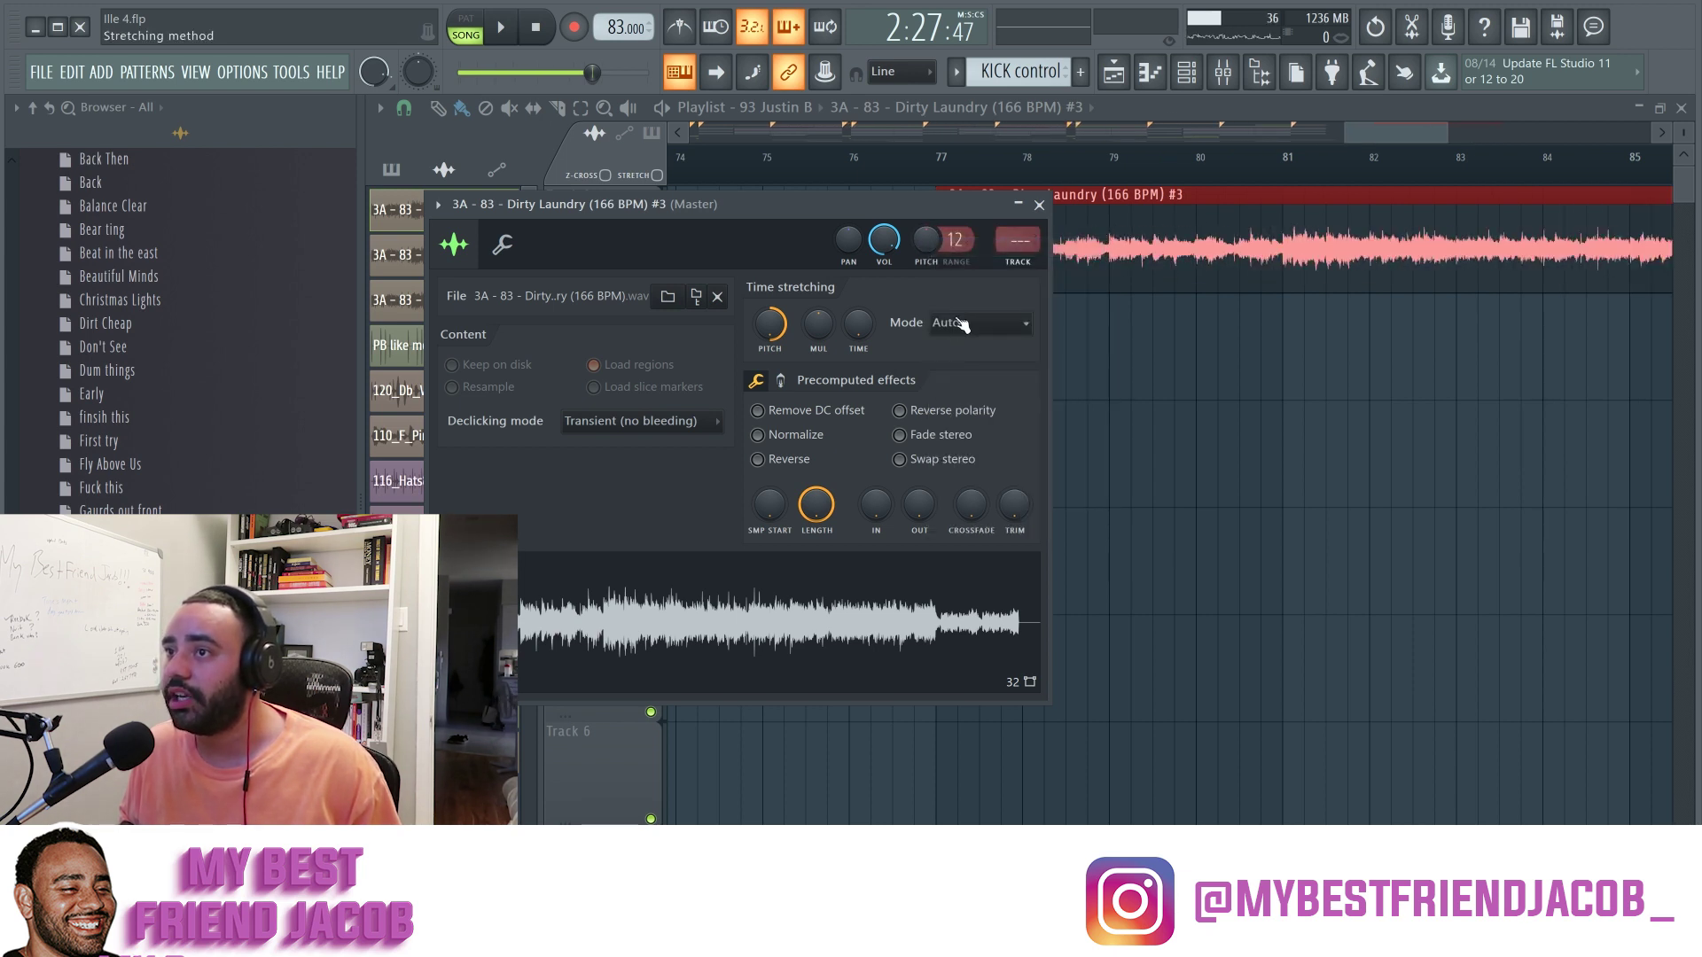
pyautogui.click(962, 325)
pyautogui.click(949, 372)
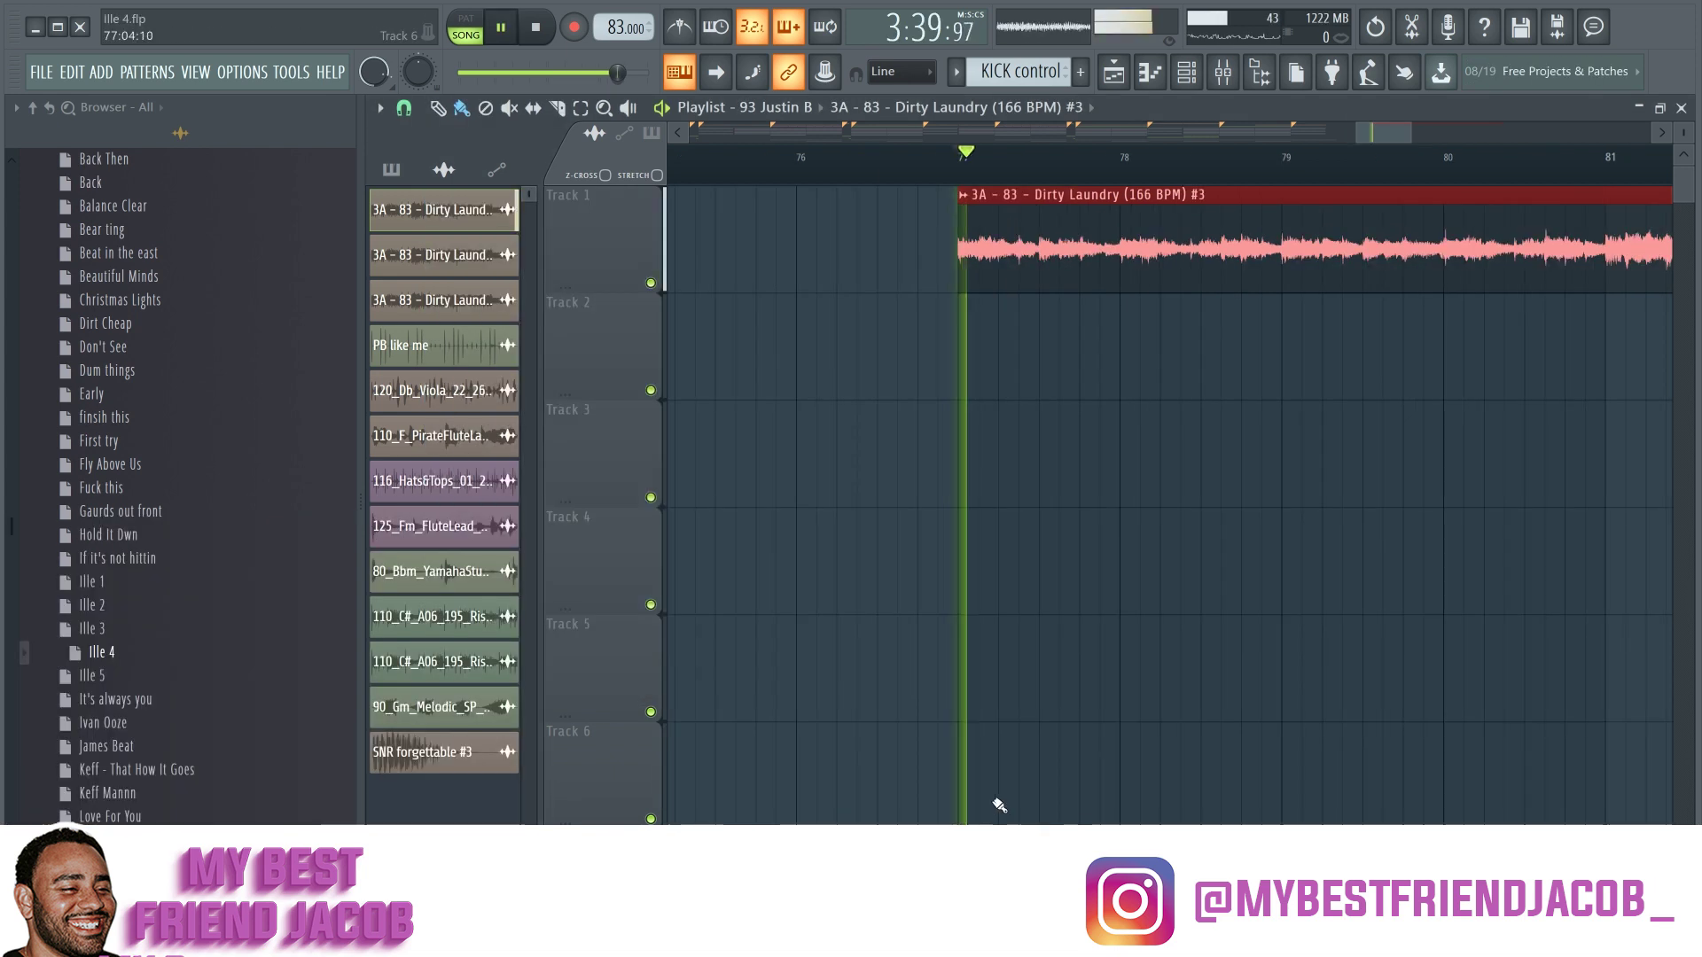
# Step: Open the channel settings of the 3A - 83 - Dirty Laundry (166 BPM) #3 clip and try its channel pitch up and down
pyautogui.doubleClick(1056, 286)
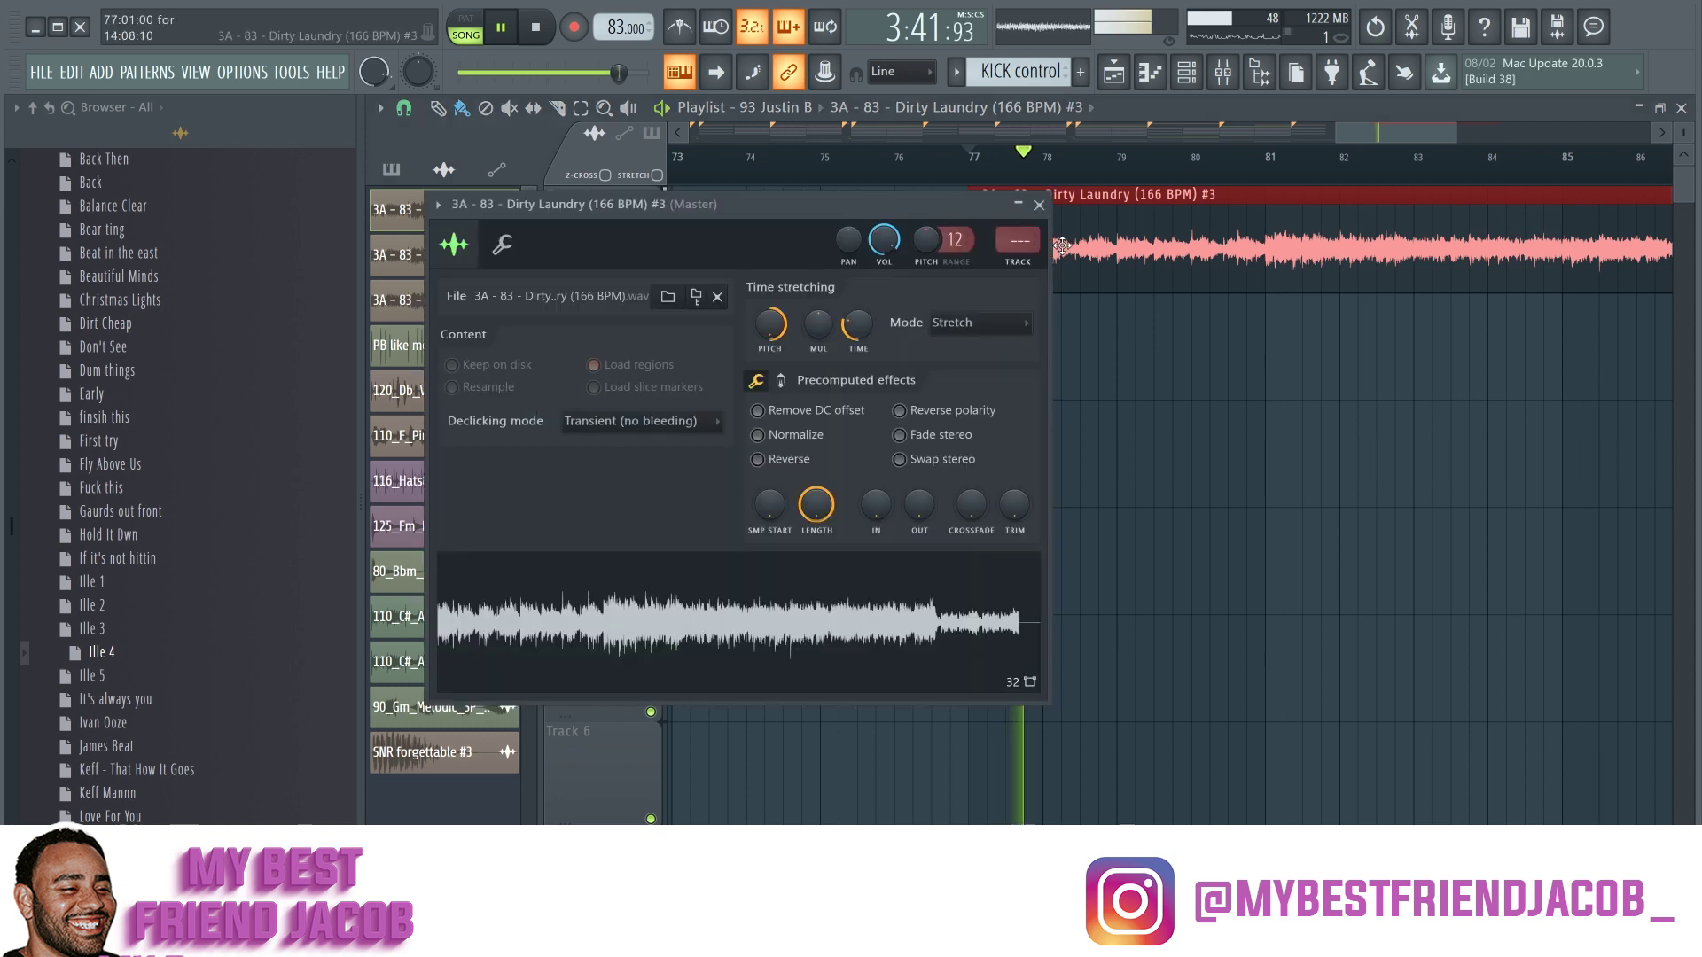
pyautogui.moveTo(927, 241); pyautogui.dragTo(926, 169)
pyautogui.moveTo(926, 250); pyautogui.dragTo(926, 306)
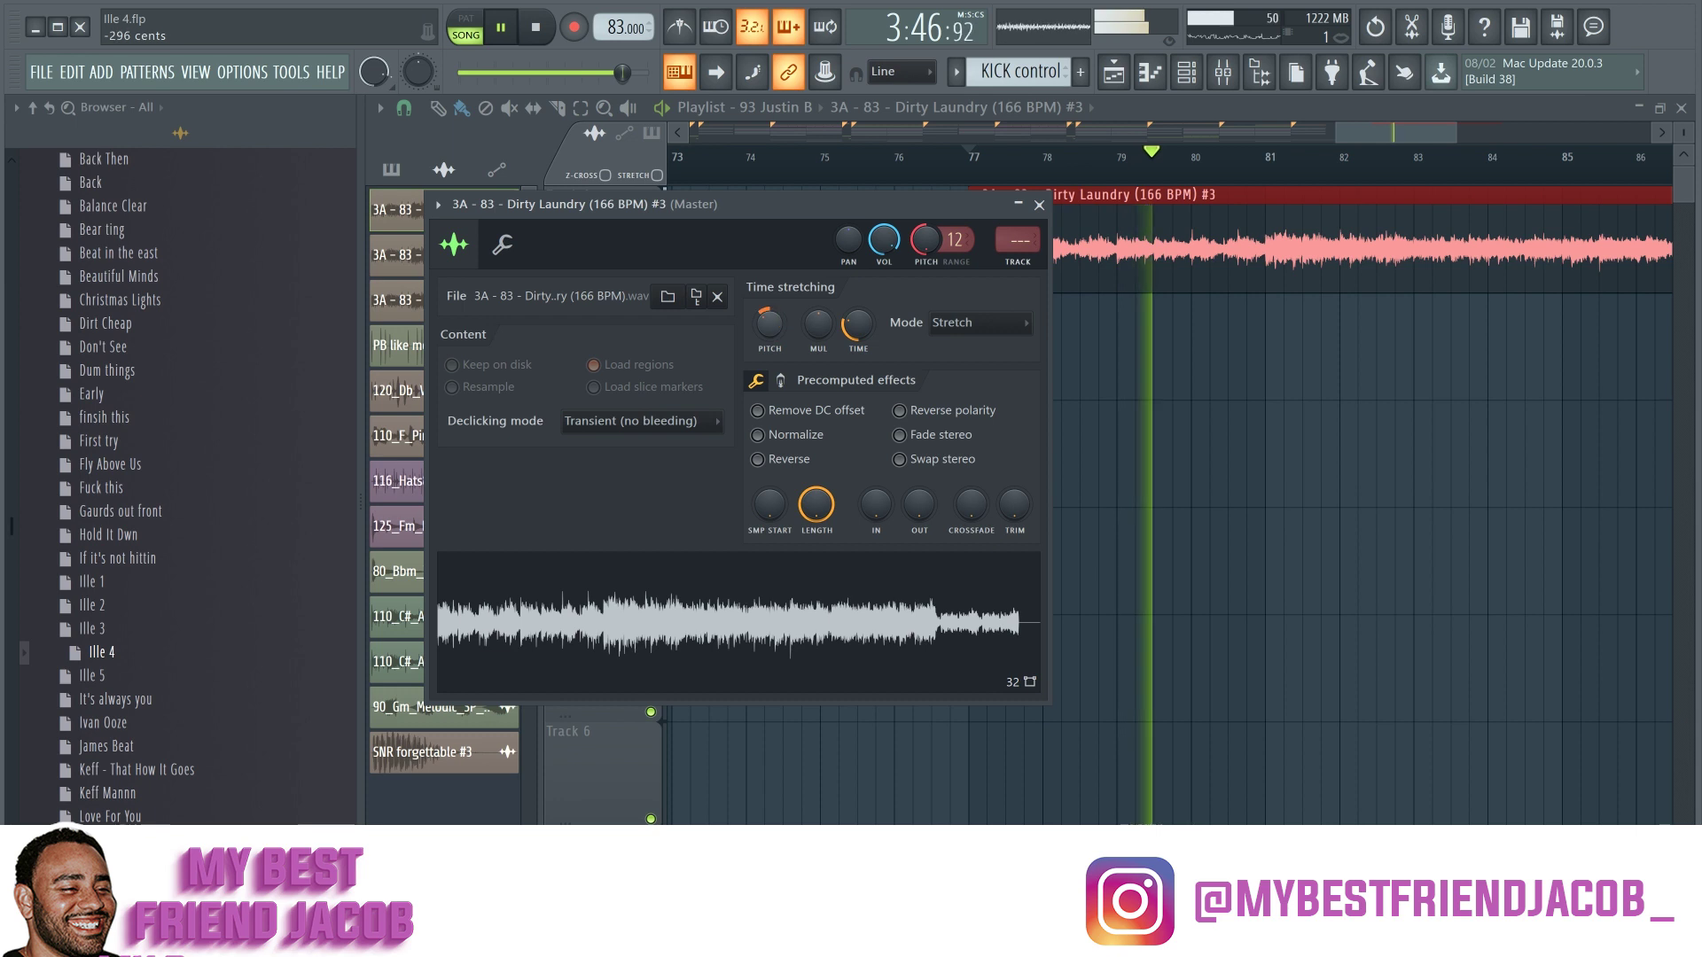
# Step: Reset the #3 clip's time stretching pitch and its channel pitch, with playback stopped
pyautogui.rightClick(777, 324)
pyautogui.click(788, 335)
pyautogui.press('space')
pyautogui.rightClick(933, 254)
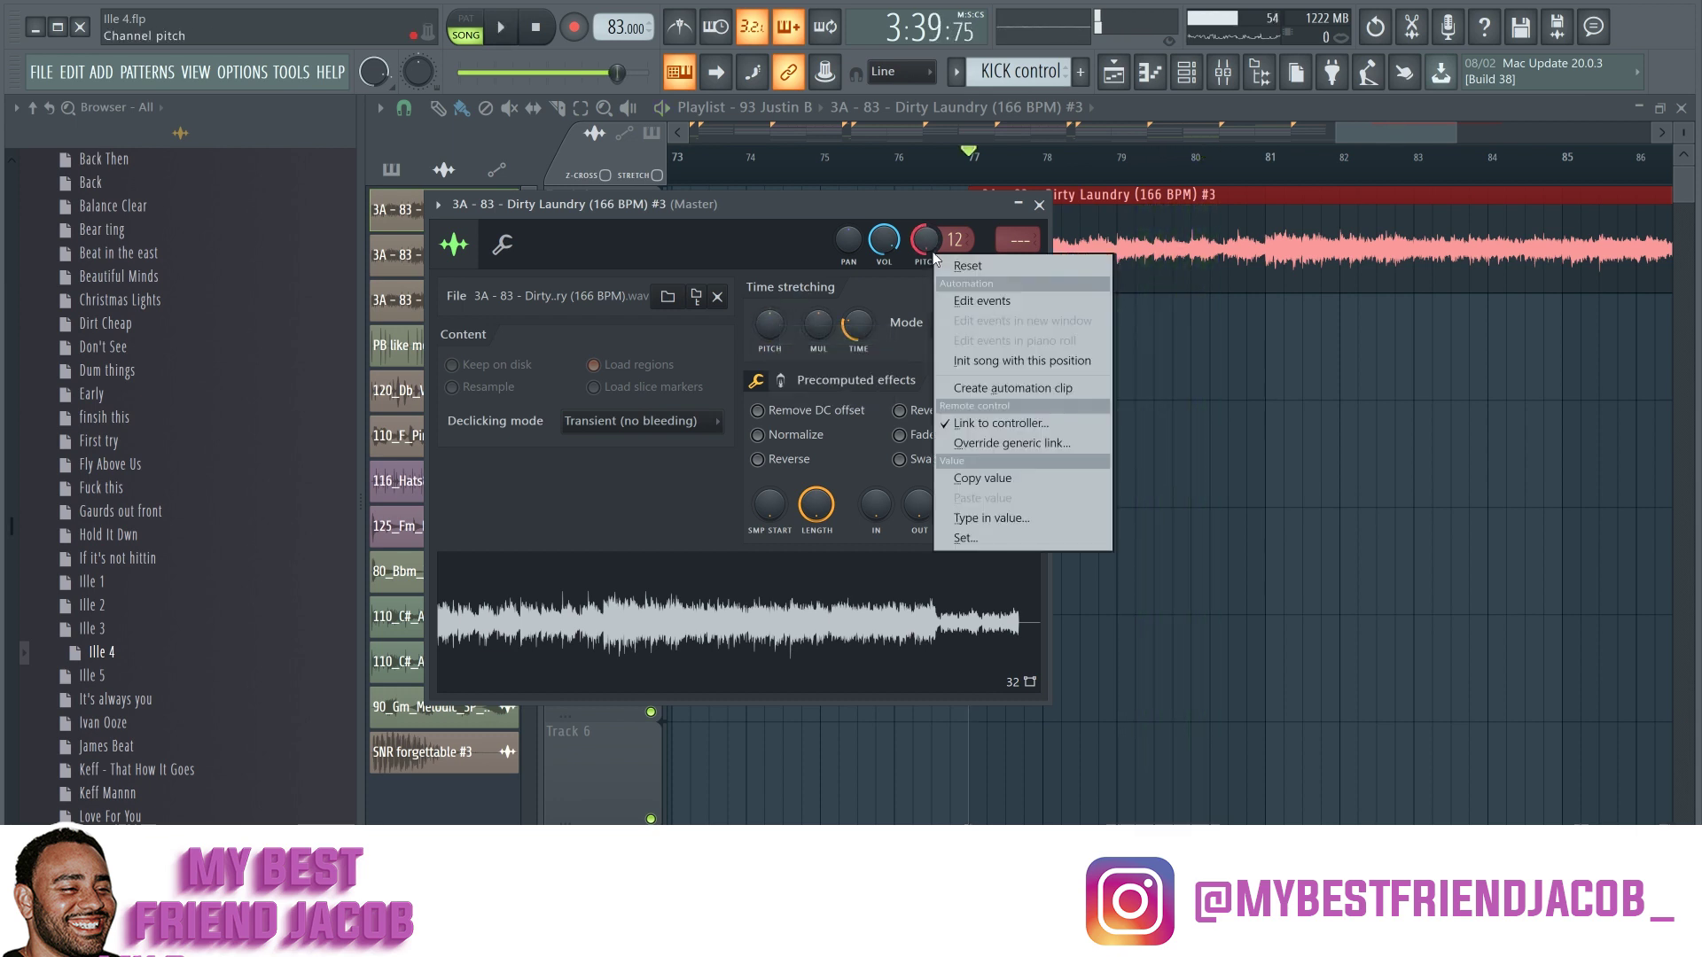
pyautogui.click(945, 263)
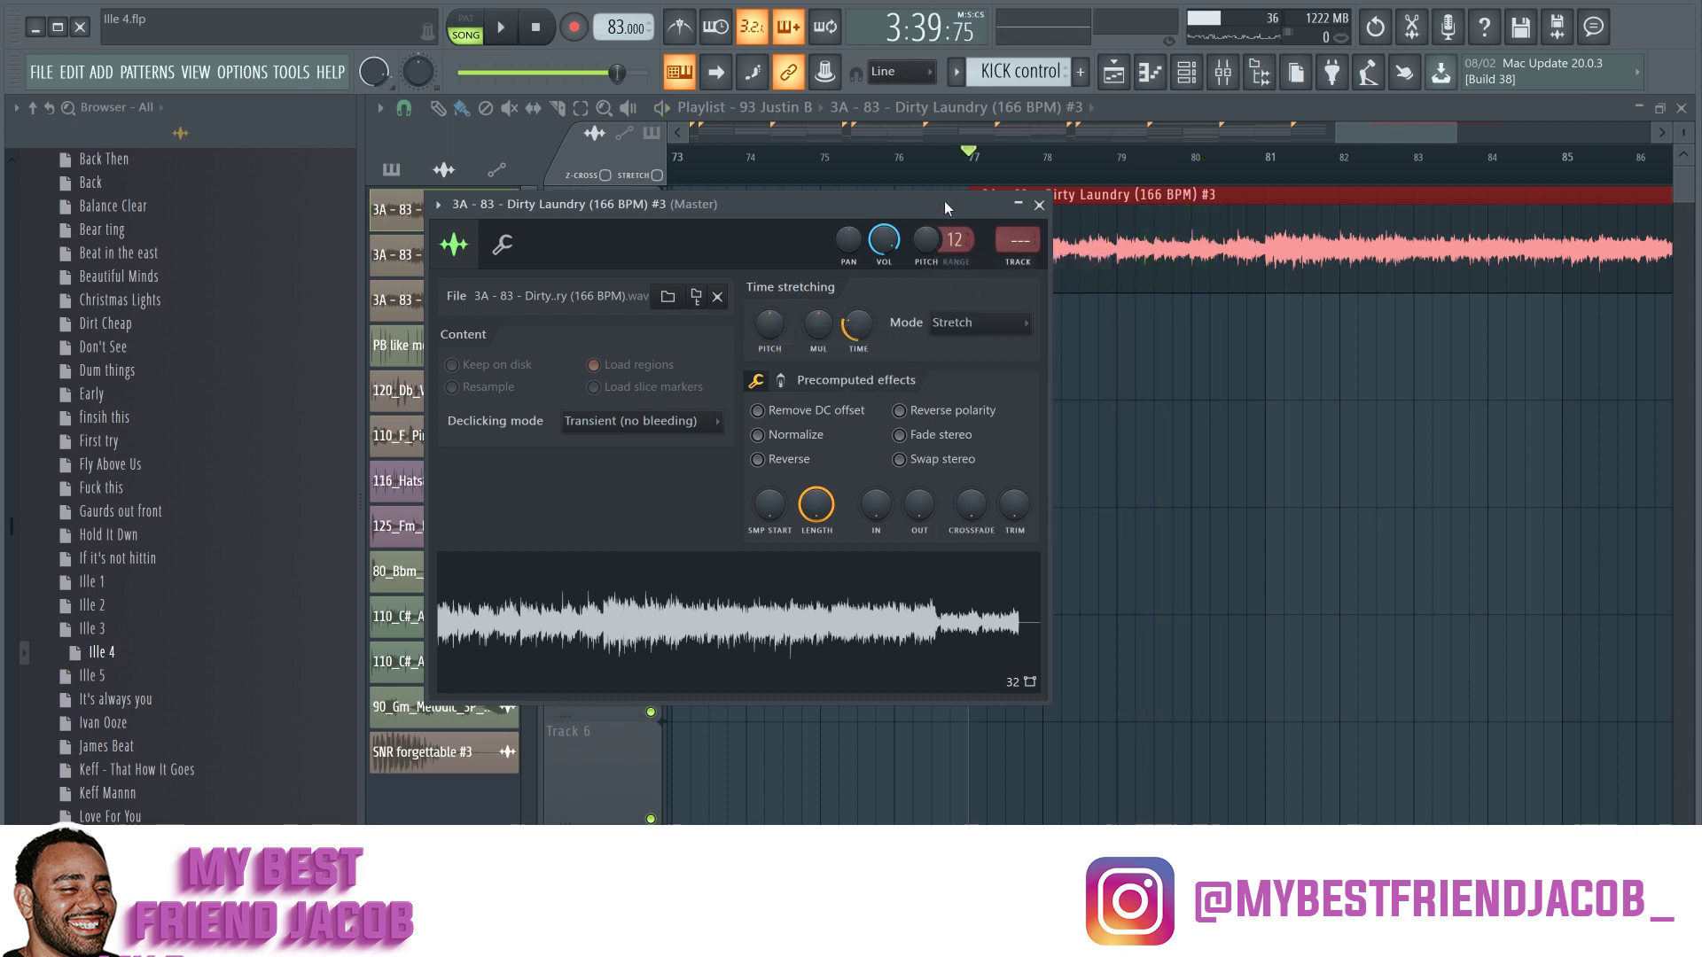
# Step: Route the #3 clip to mixer track 9 and load Gross Beat in its first effect slot with the 1/2 Speed time preset
pyautogui.hotkey('ctrl', 'l')
pyautogui.click(1346, 467)
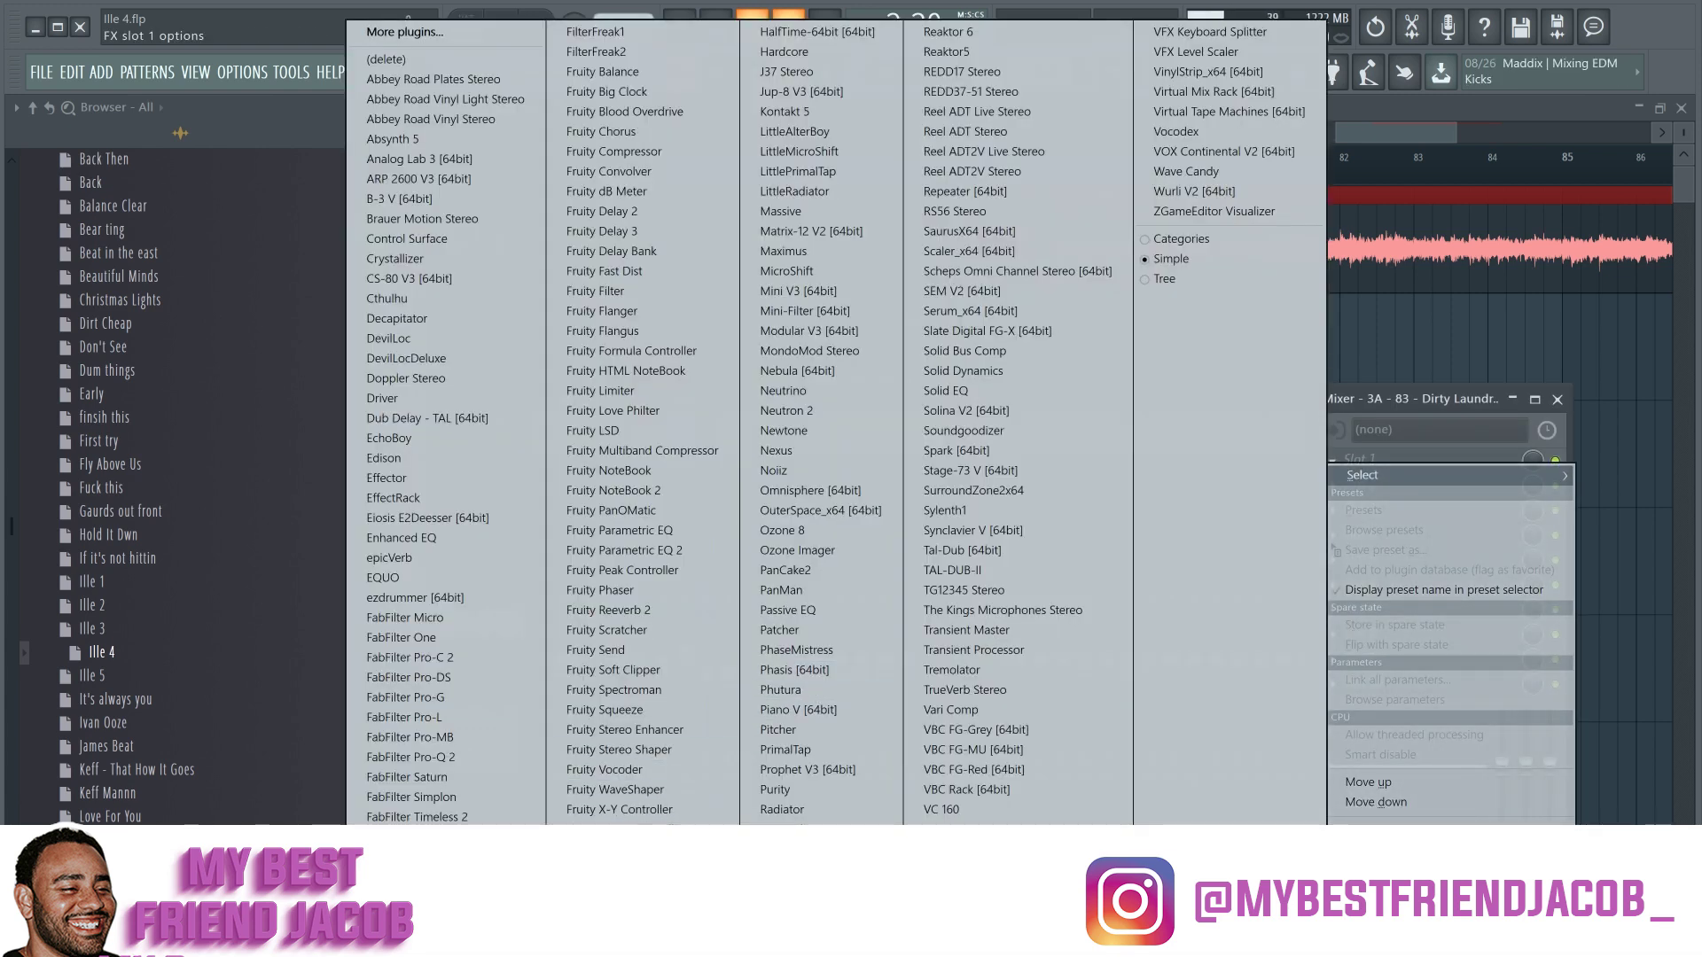
pyautogui.click(595, 830)
pyautogui.click(698, 541)
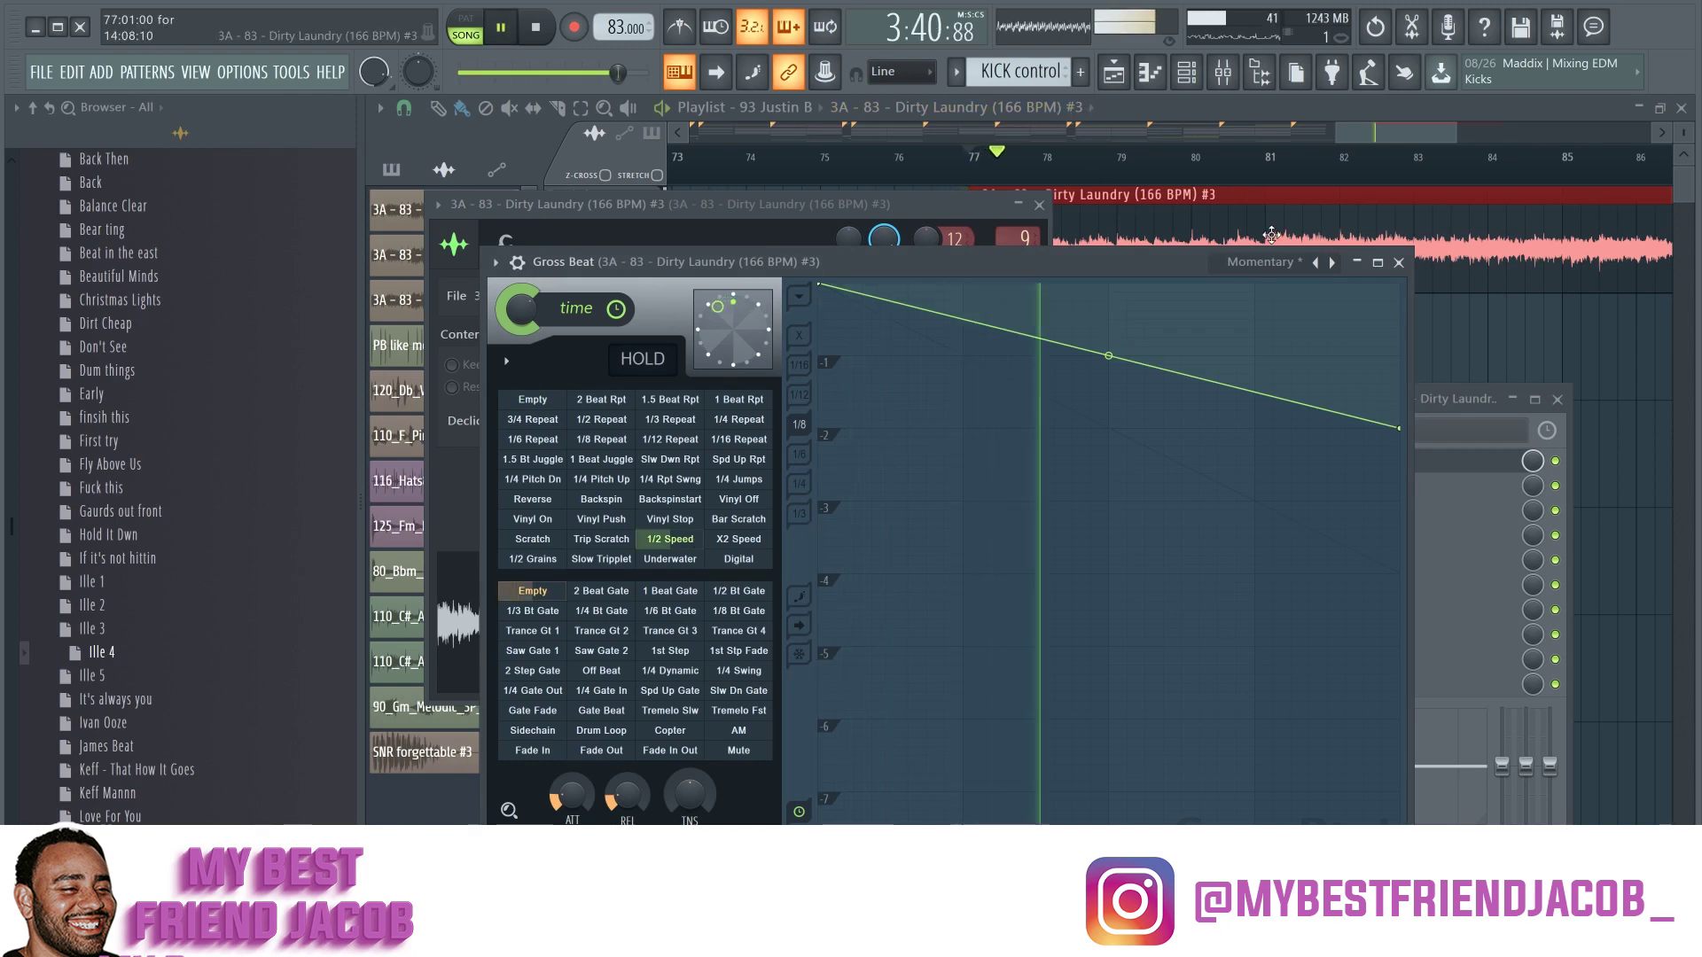
# Step: Try the #3 clip's pitch knobs with Gross Beat active, stop playback, and reset the stretch pitch and channel pitch
pyautogui.click(931, 195)
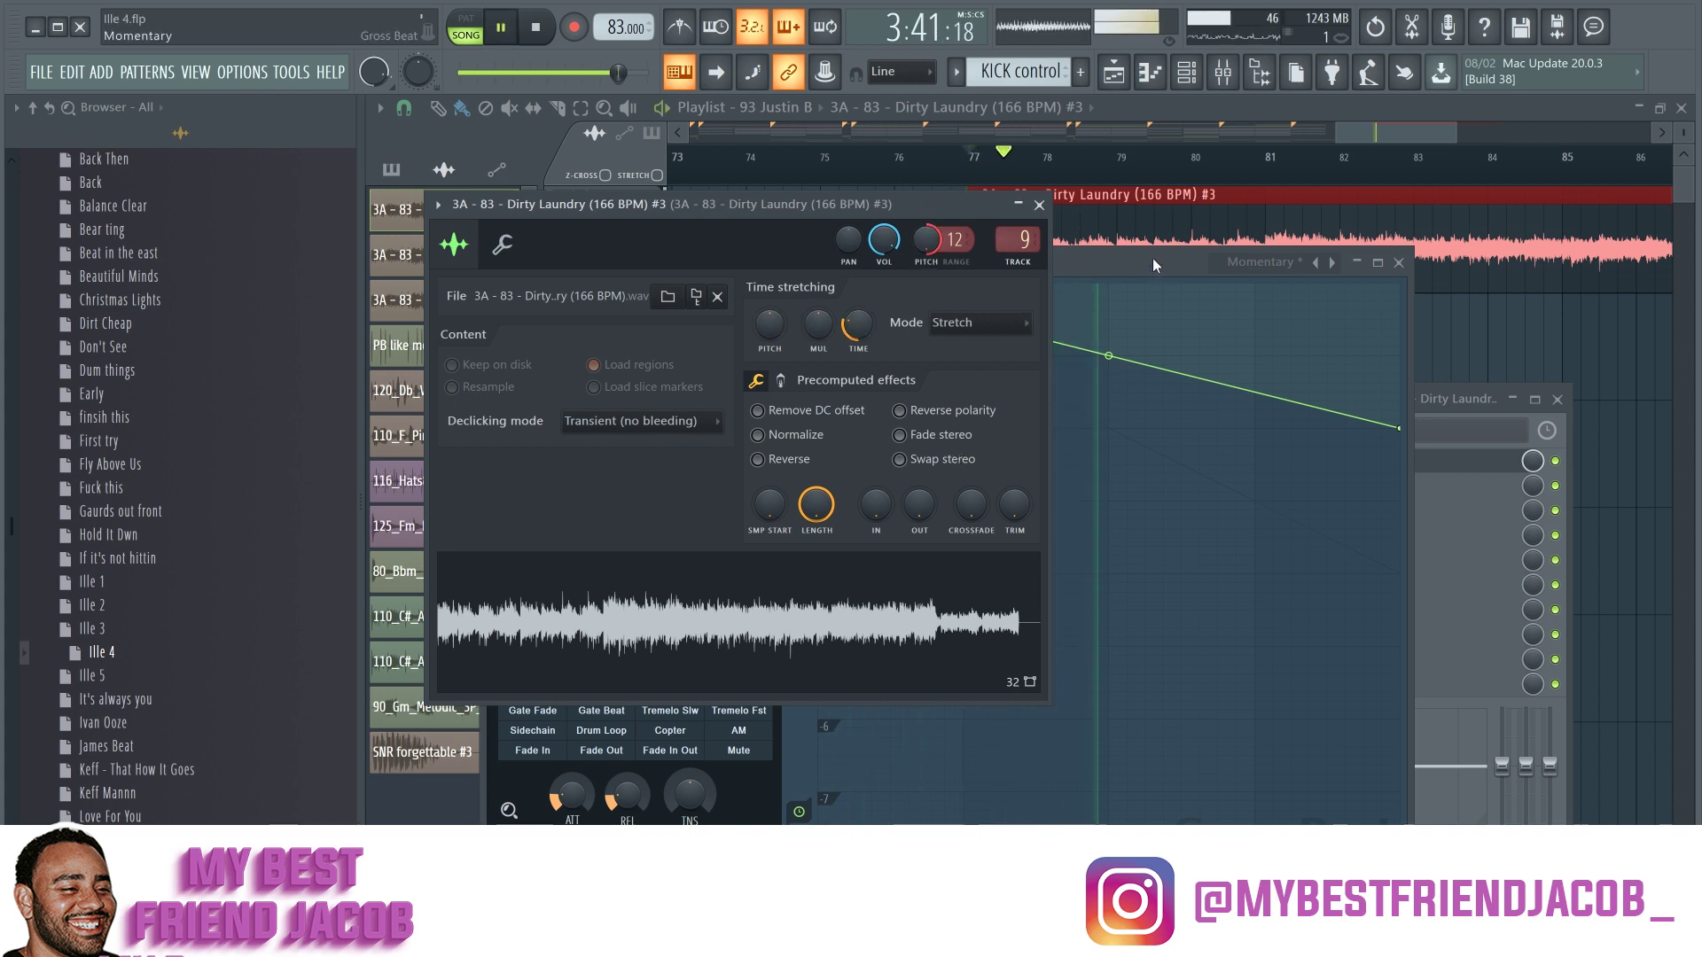
pyautogui.moveTo(769, 333)
pyautogui.mouseDown()
pyautogui.moveTo(840, 645)
pyautogui.moveTo(778, 347)
pyautogui.mouseUp()
pyautogui.press('space')
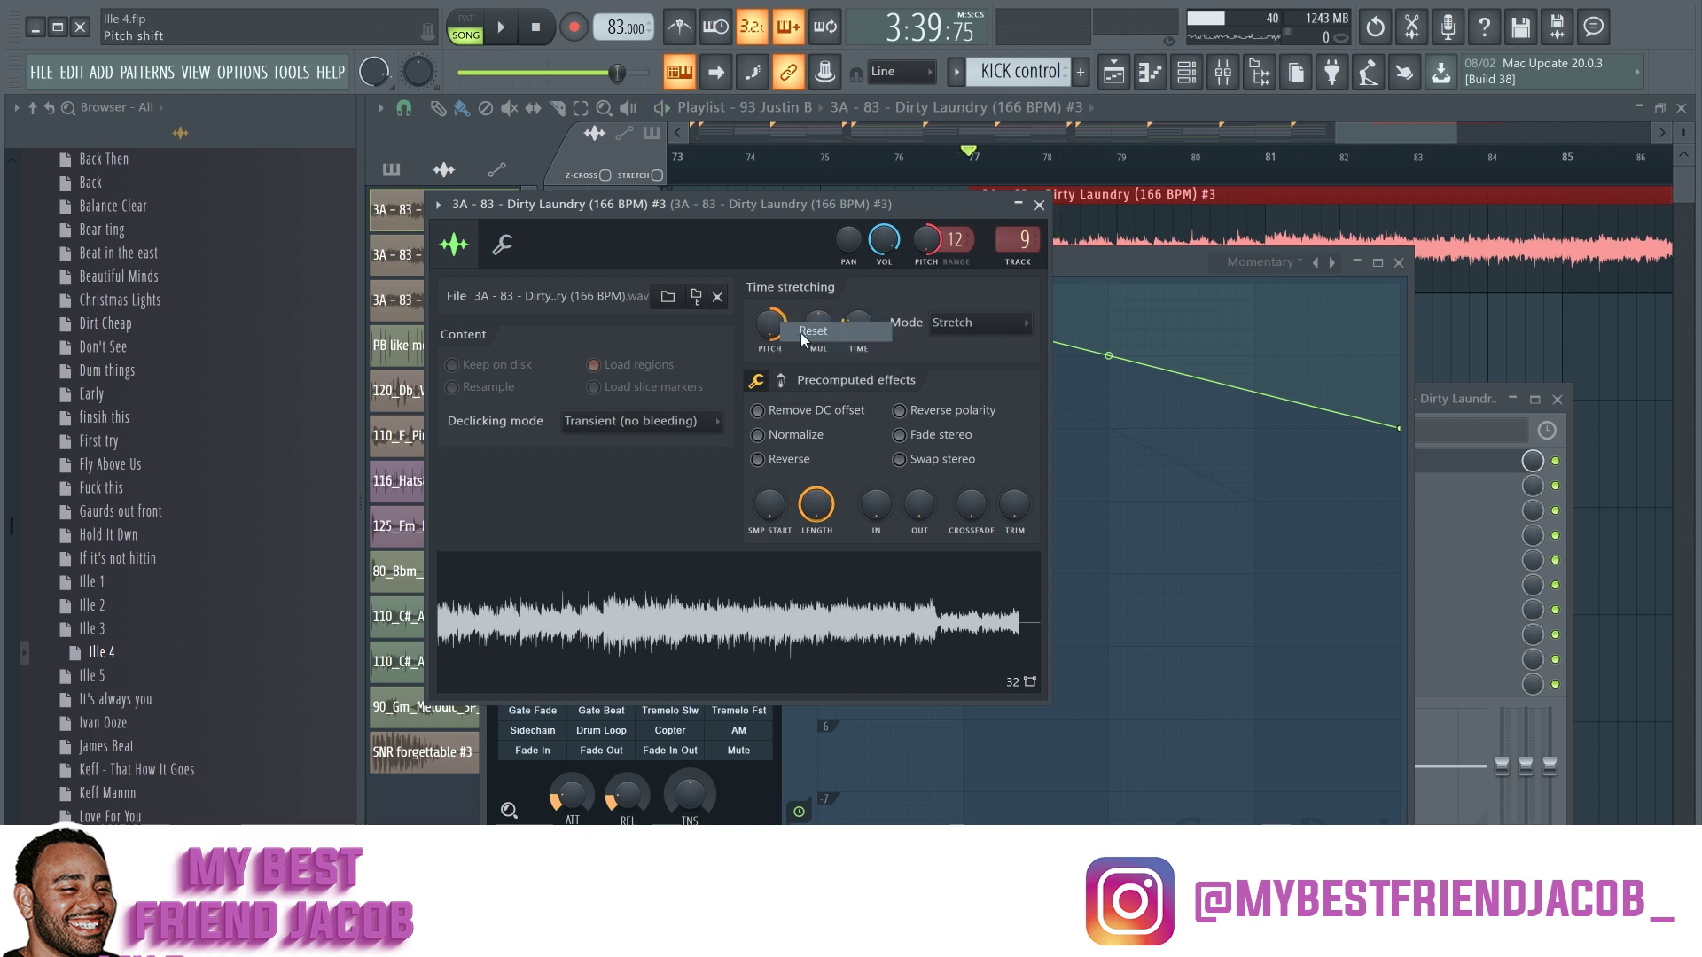
pyautogui.click(1184, 262)
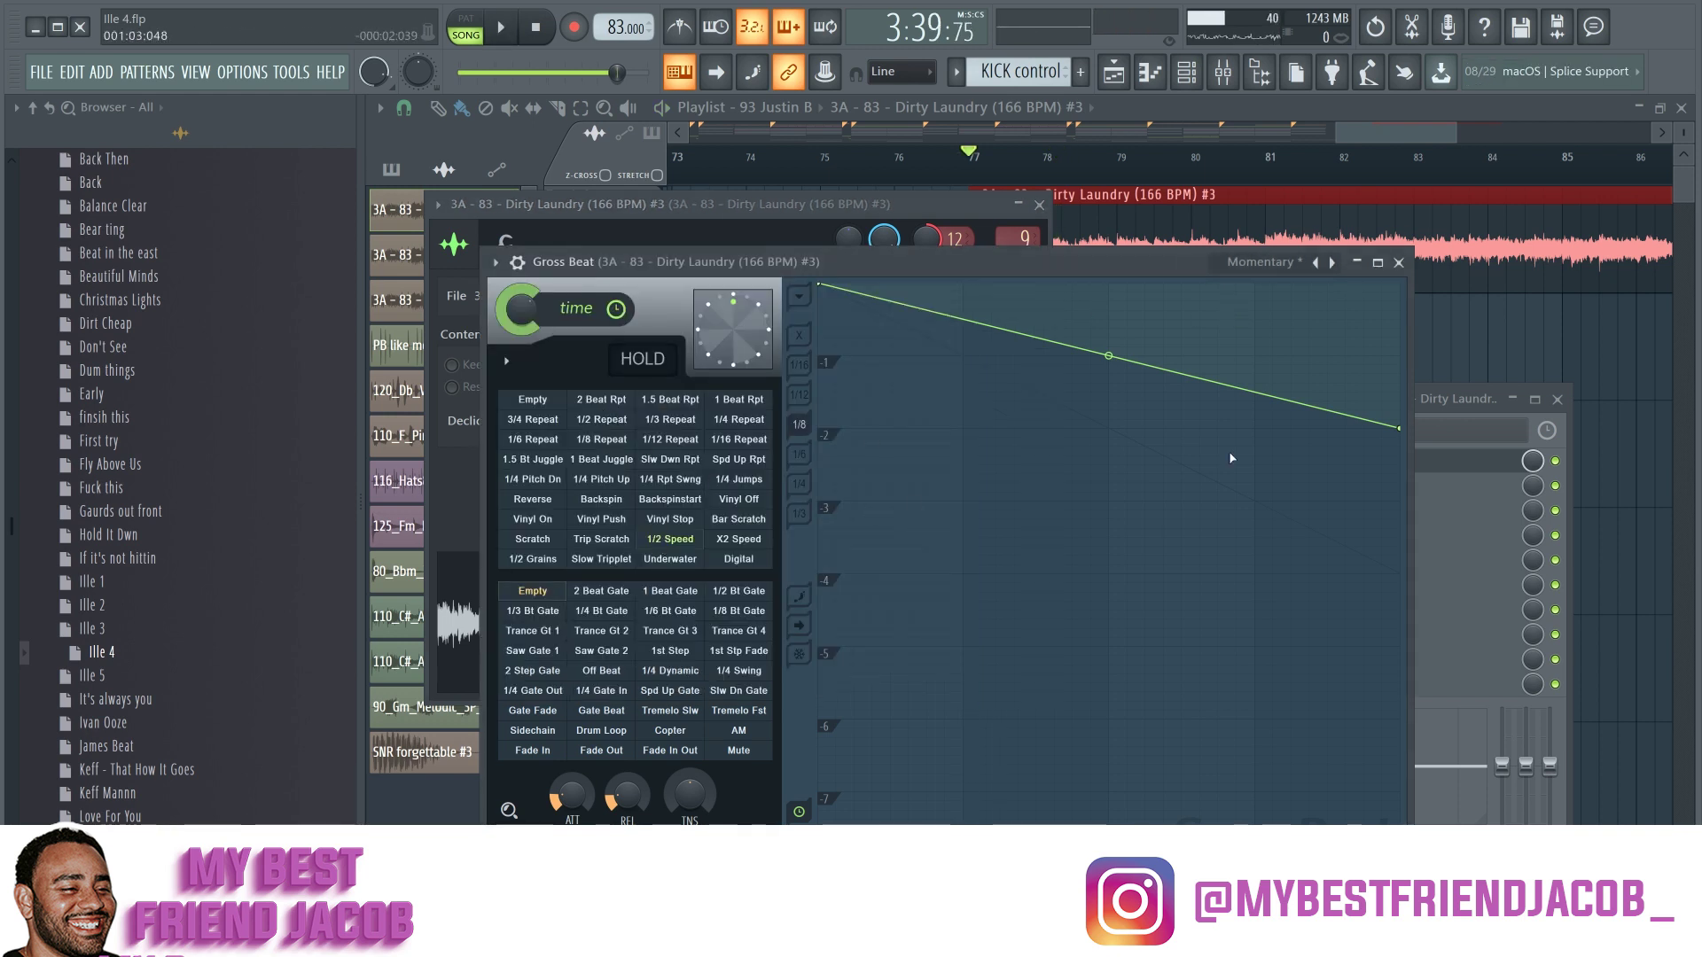
pyautogui.click(907, 211)
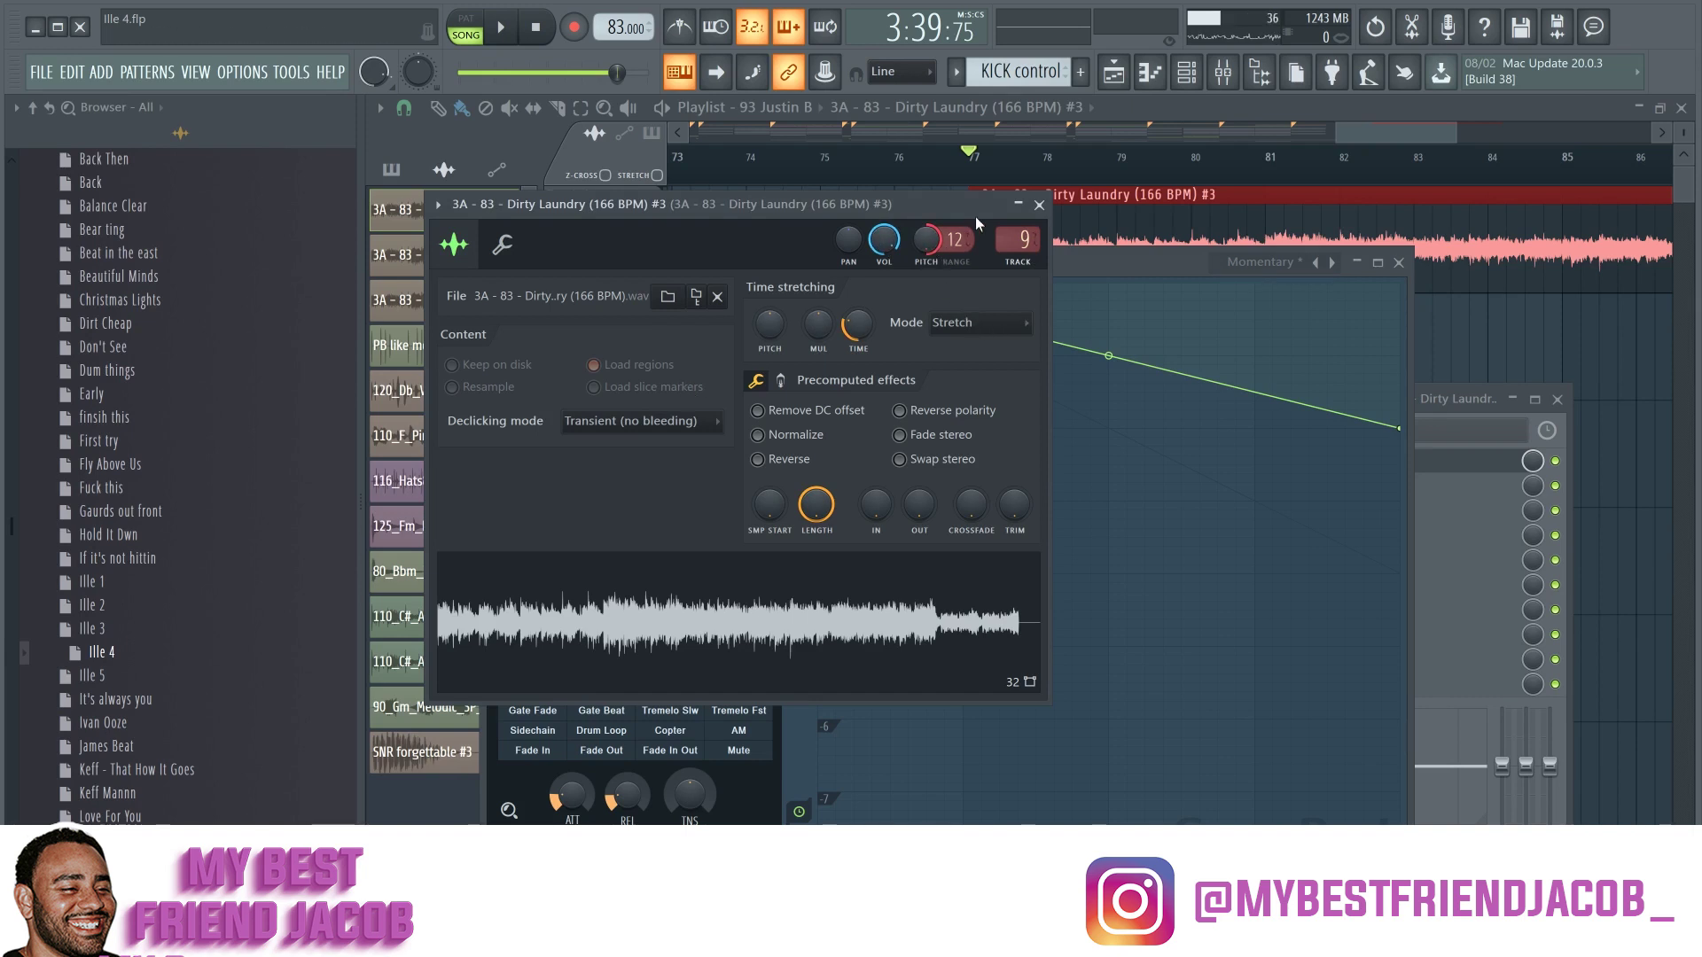
pyautogui.rightClick(923, 246)
pyautogui.click(934, 258)
# Step: Raise the #3 clip's stretch pitch and set its channel pitch to +300 cents with a pitch range of 3 semitones
pyautogui.moveTo(763, 330); pyautogui.dragTo(763, 232)
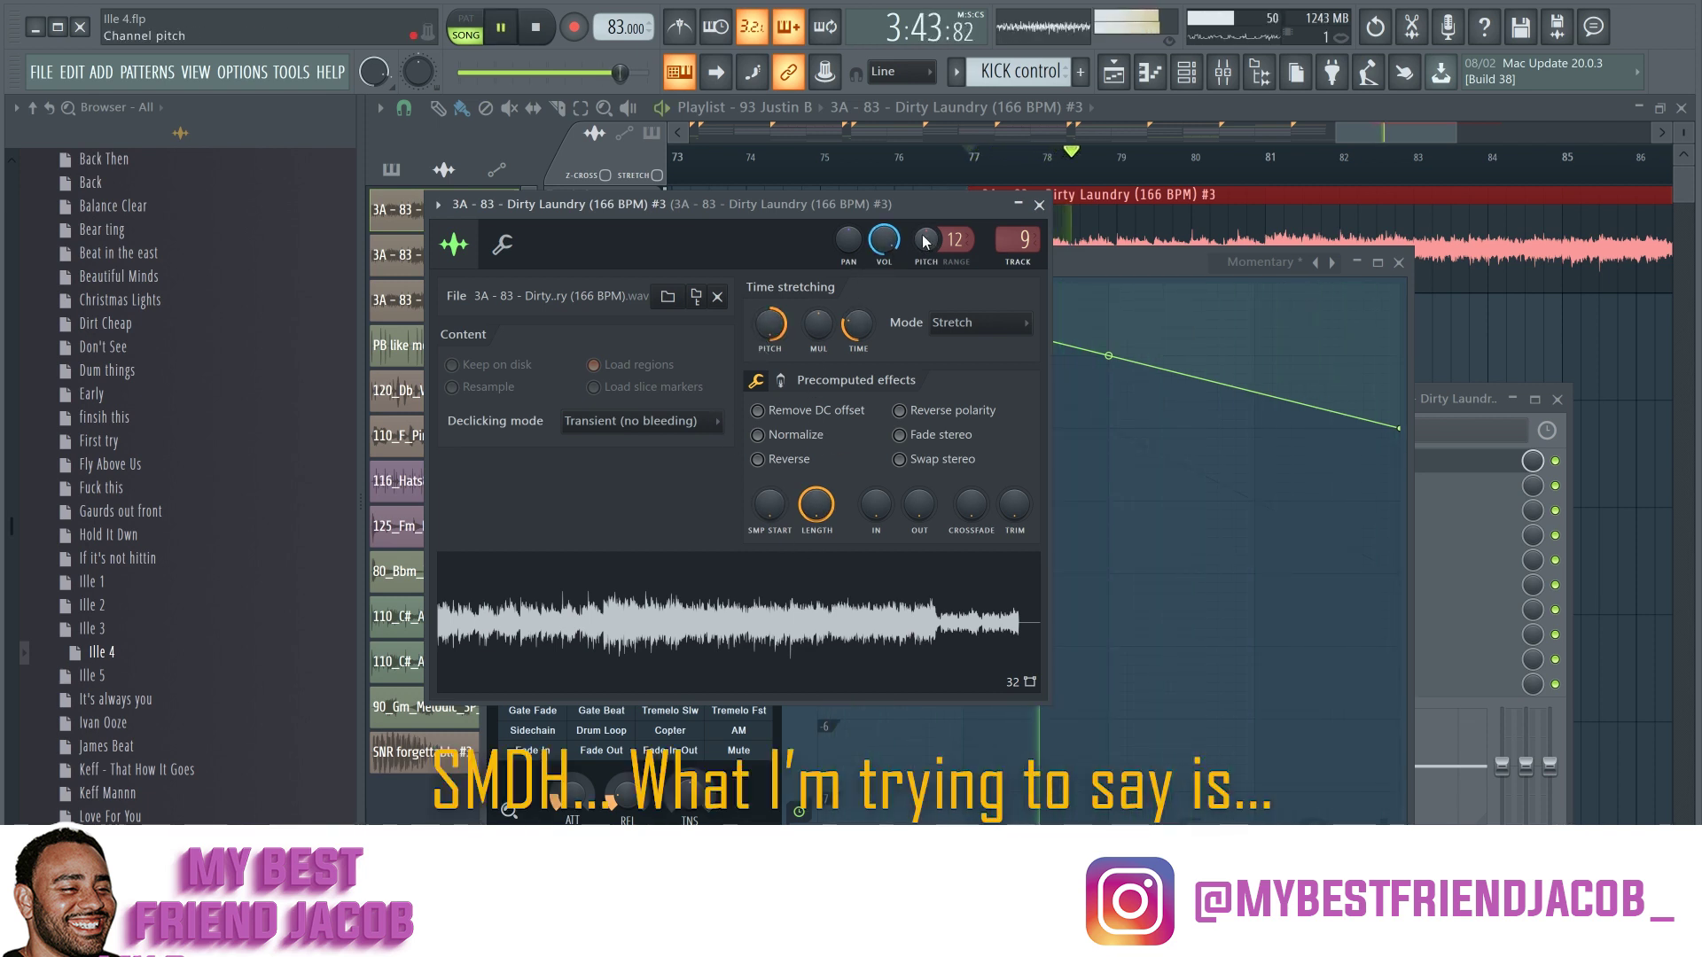
pyautogui.moveTo(954, 239); pyautogui.dragTo(927, 177)
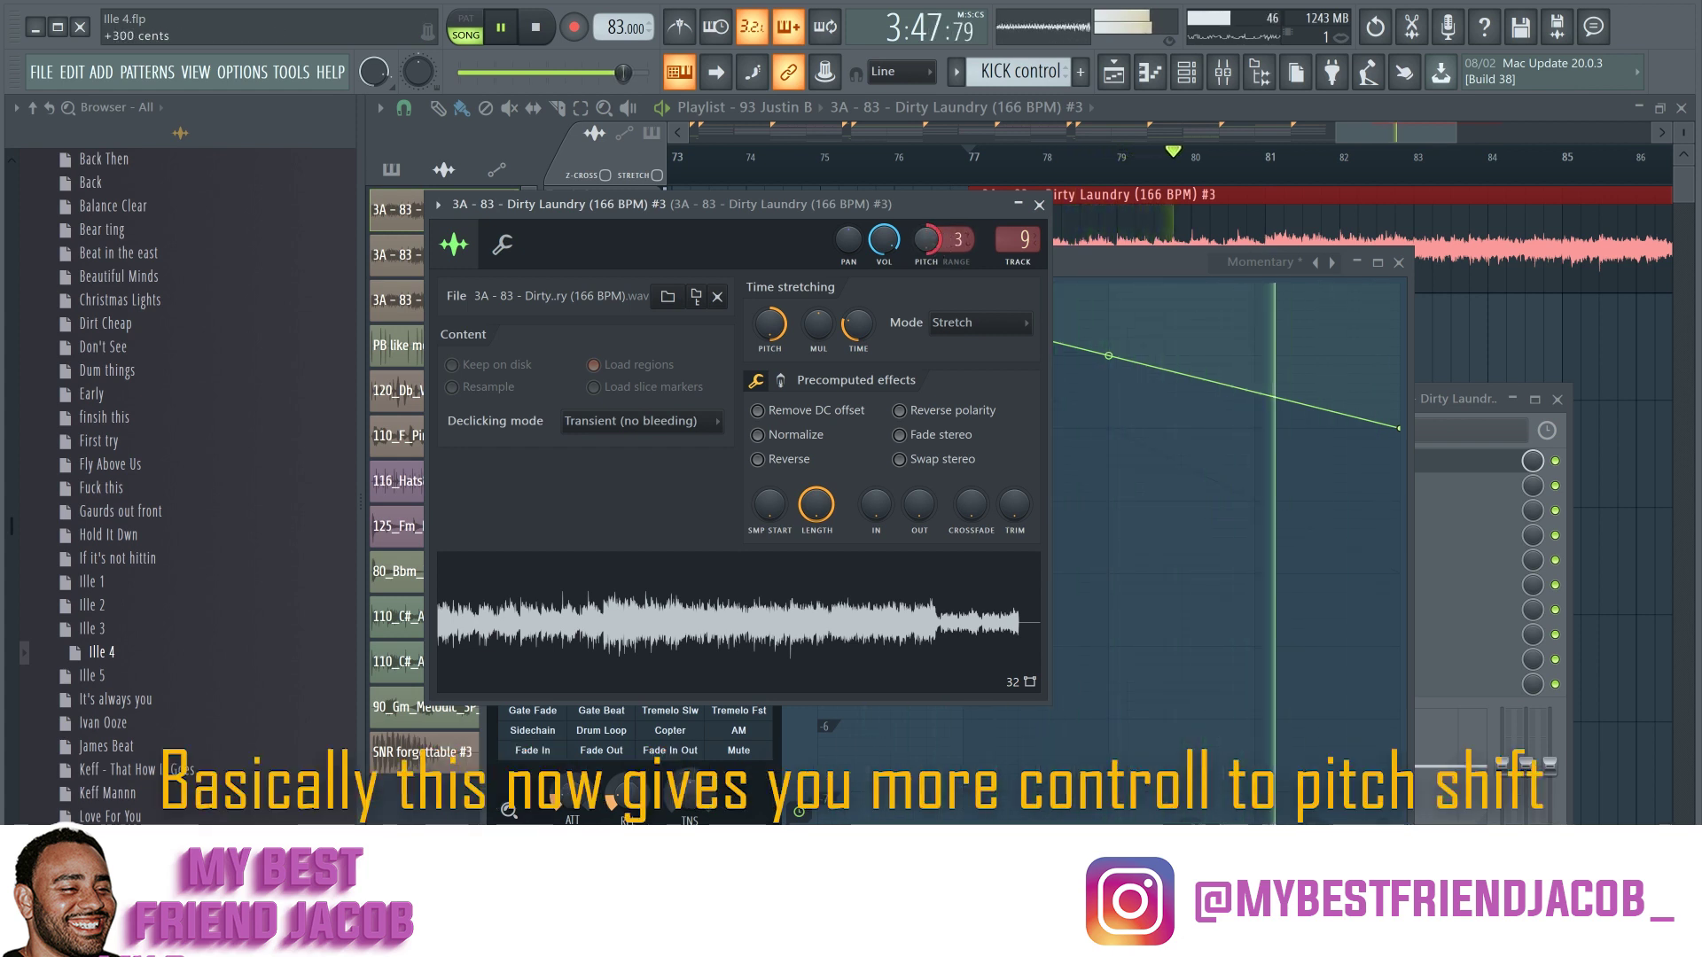